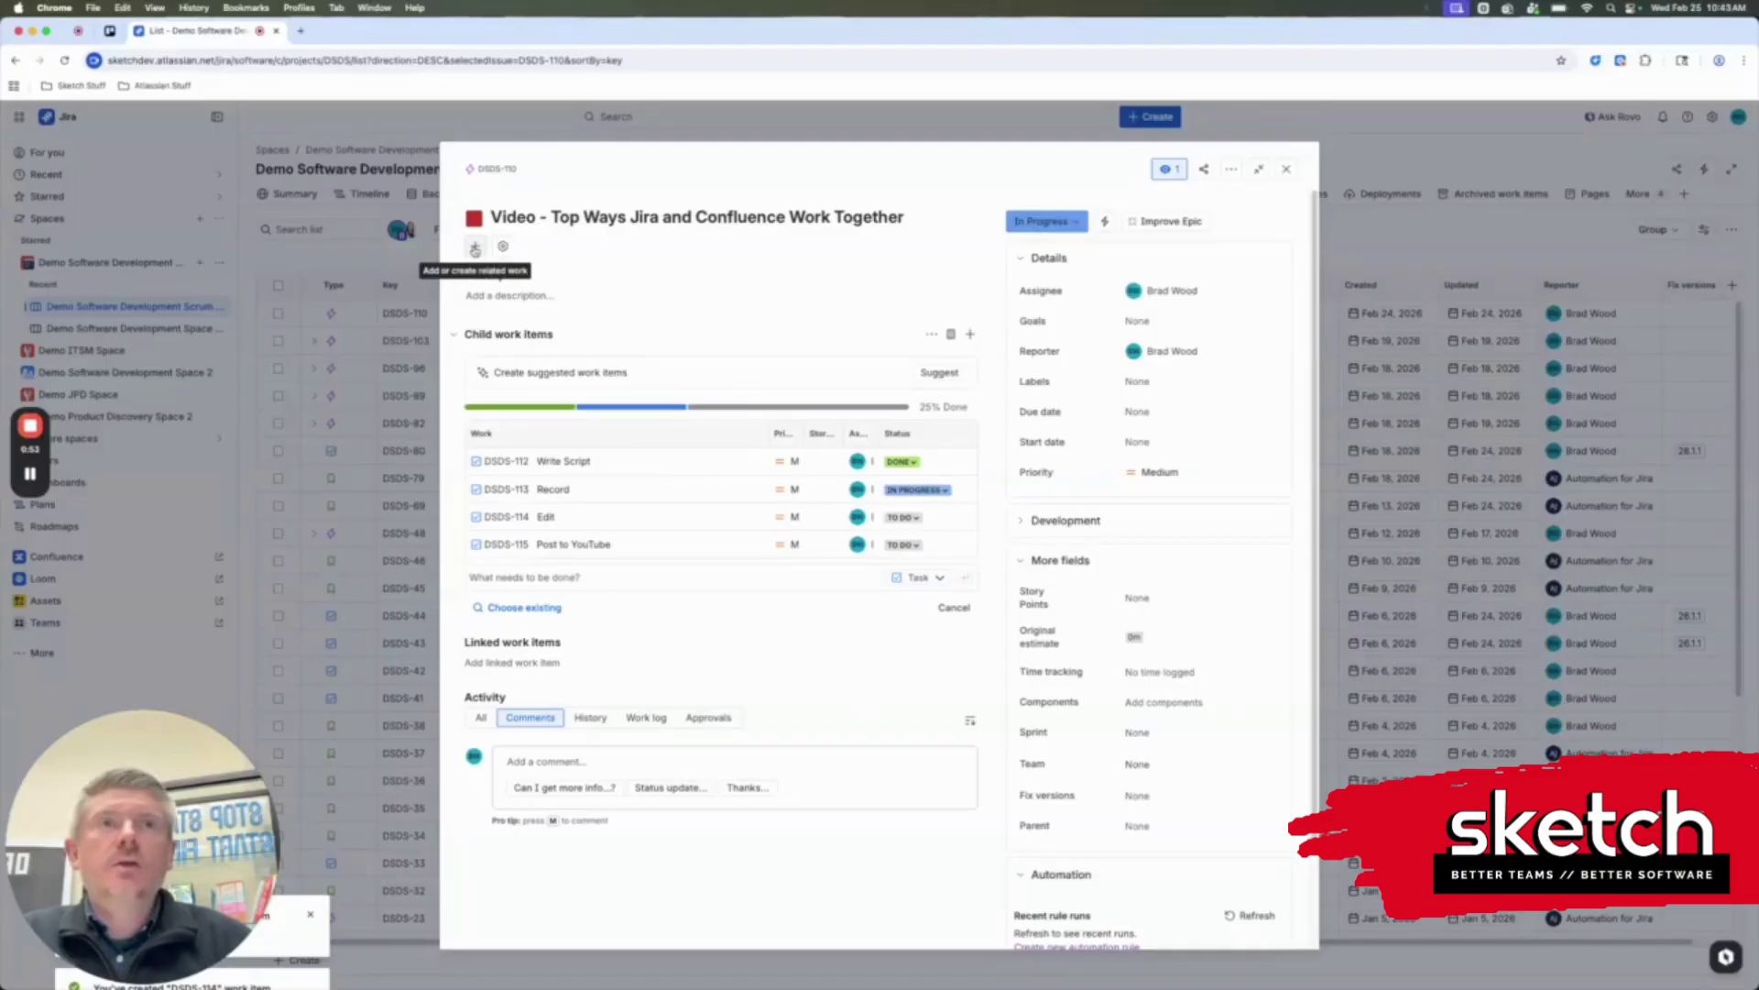
Create a new Confluence page from the epic and title it "Example Page"
left_click(475, 248)
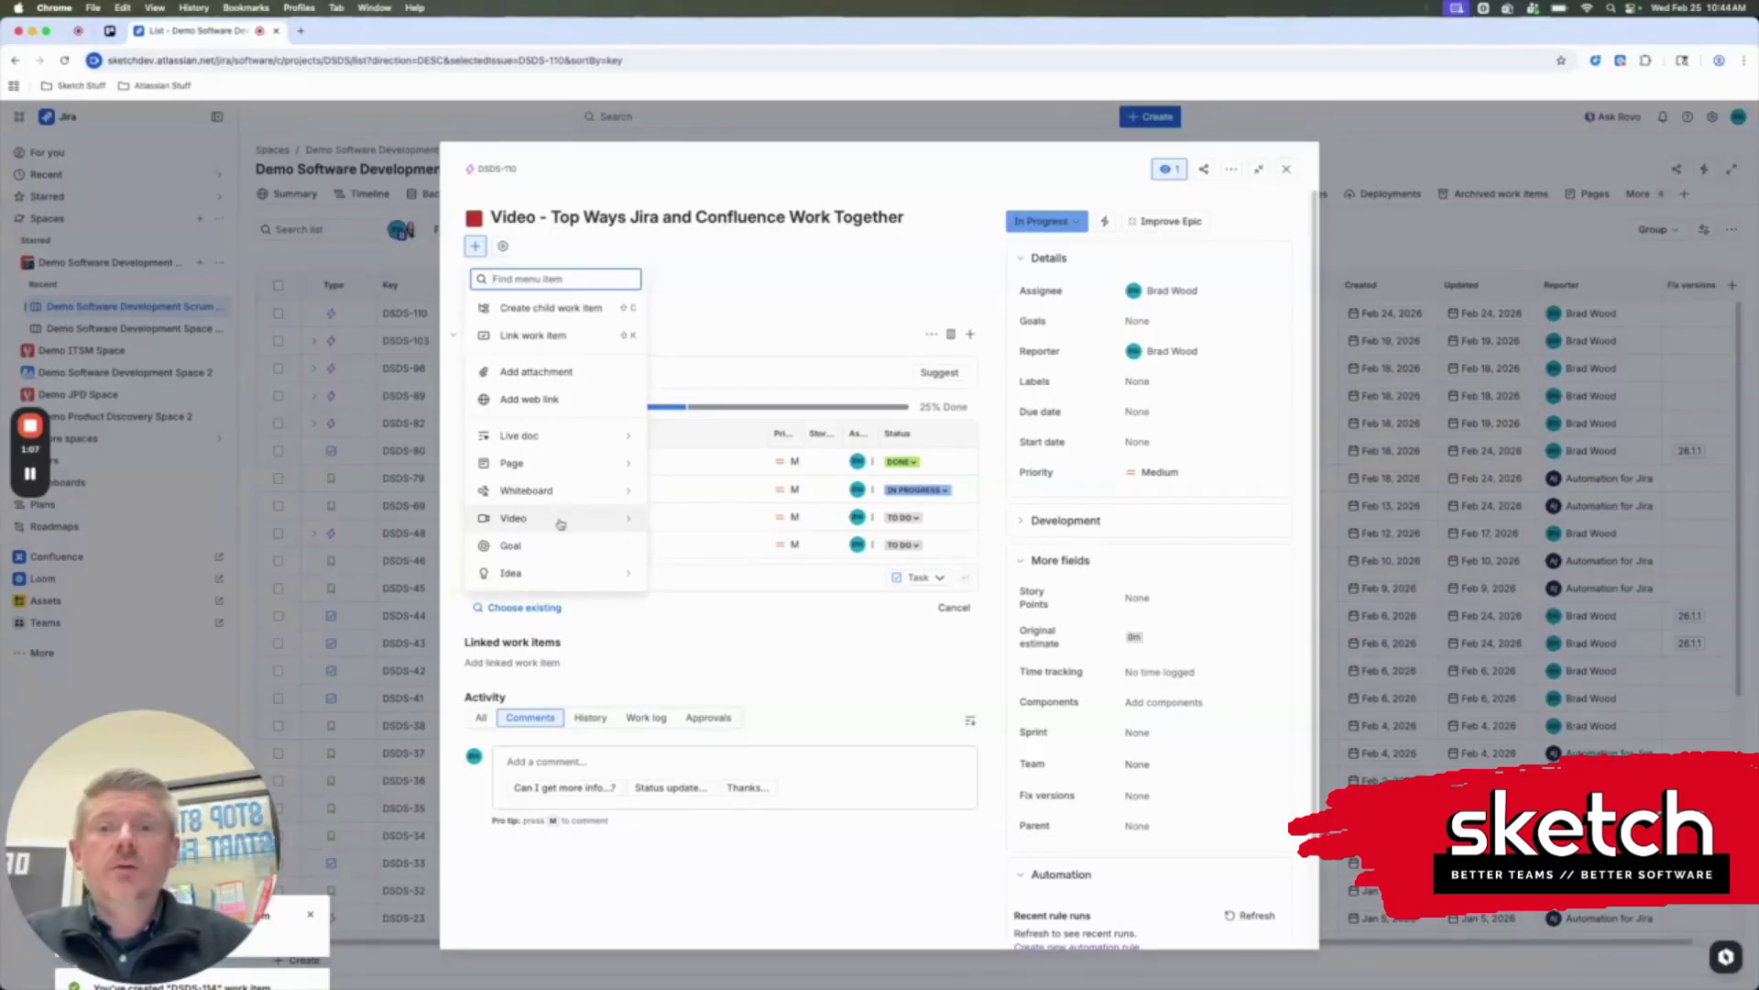
left_click(549, 465)
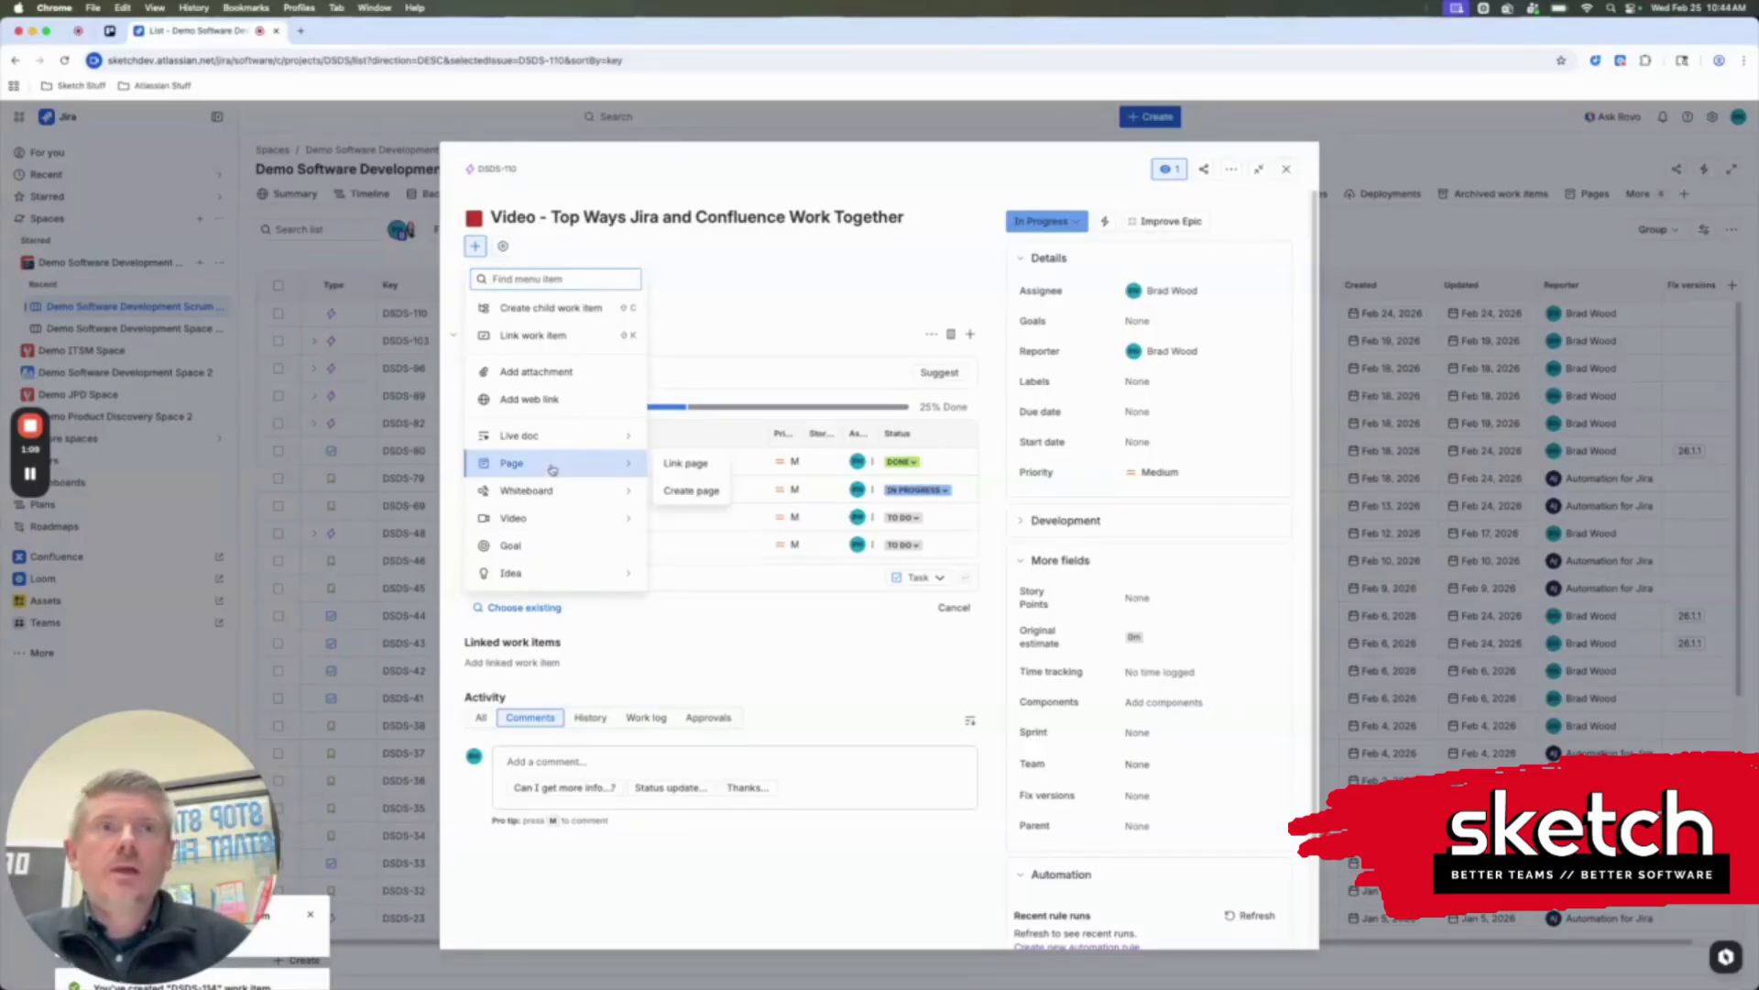
left_click(712, 495)
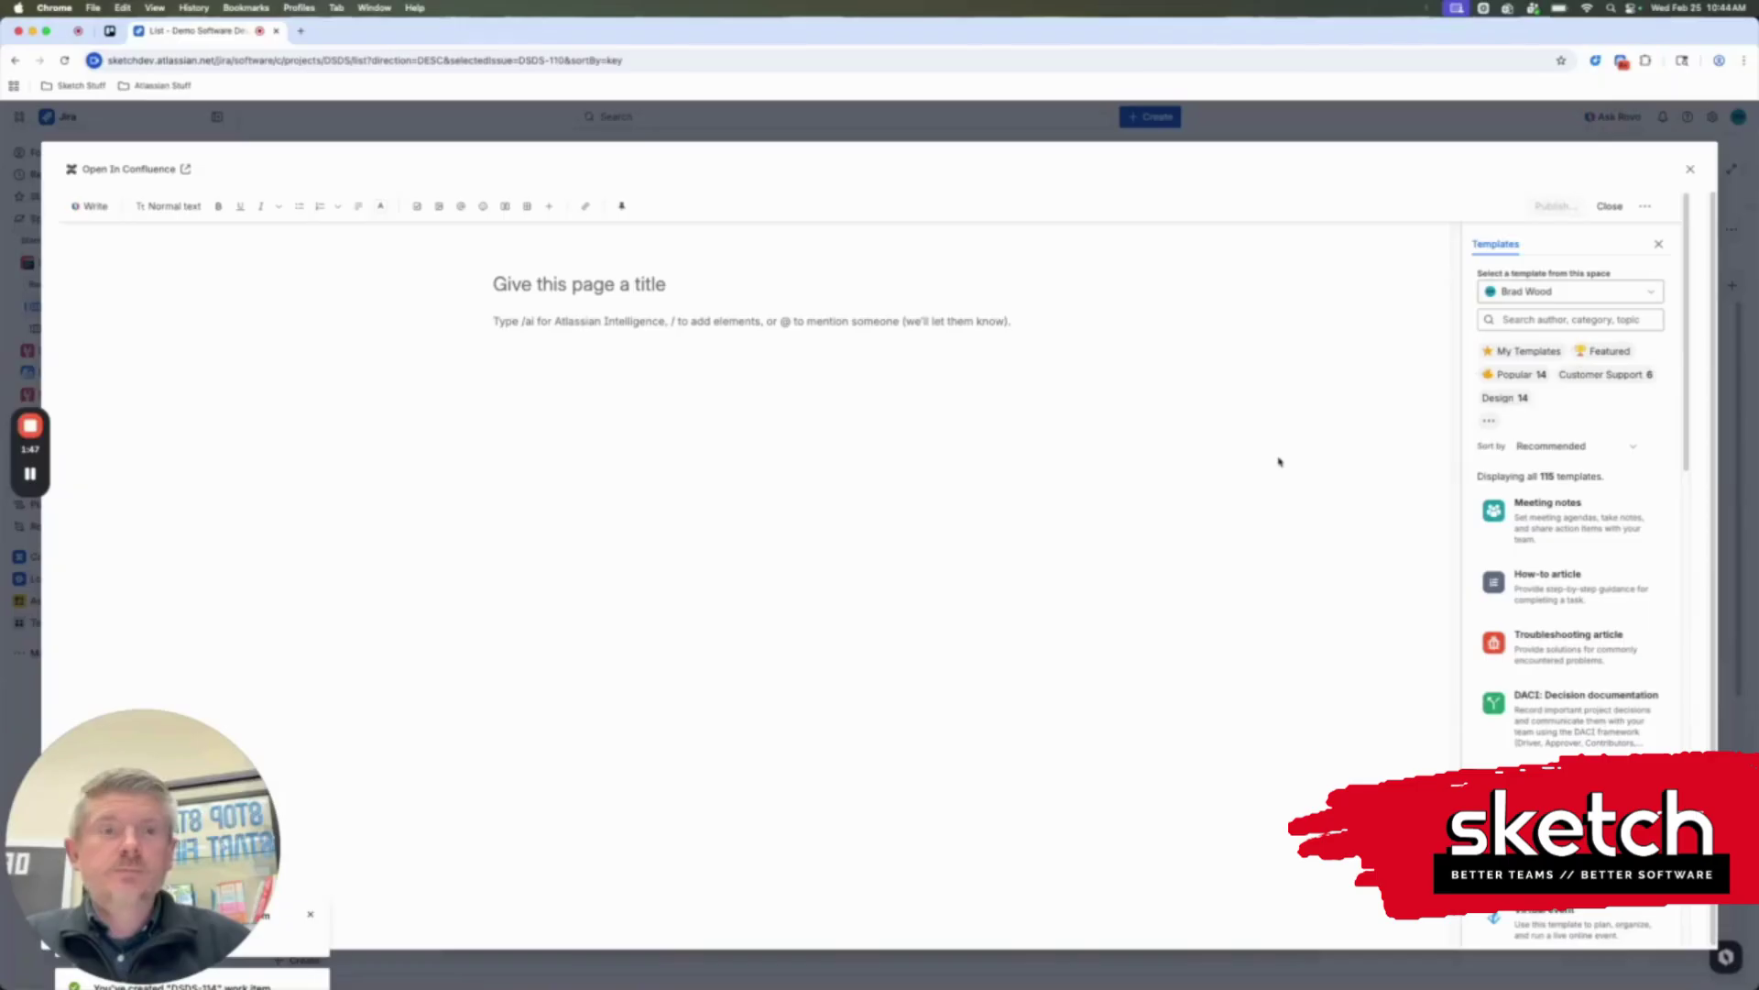
left_click(576, 286)
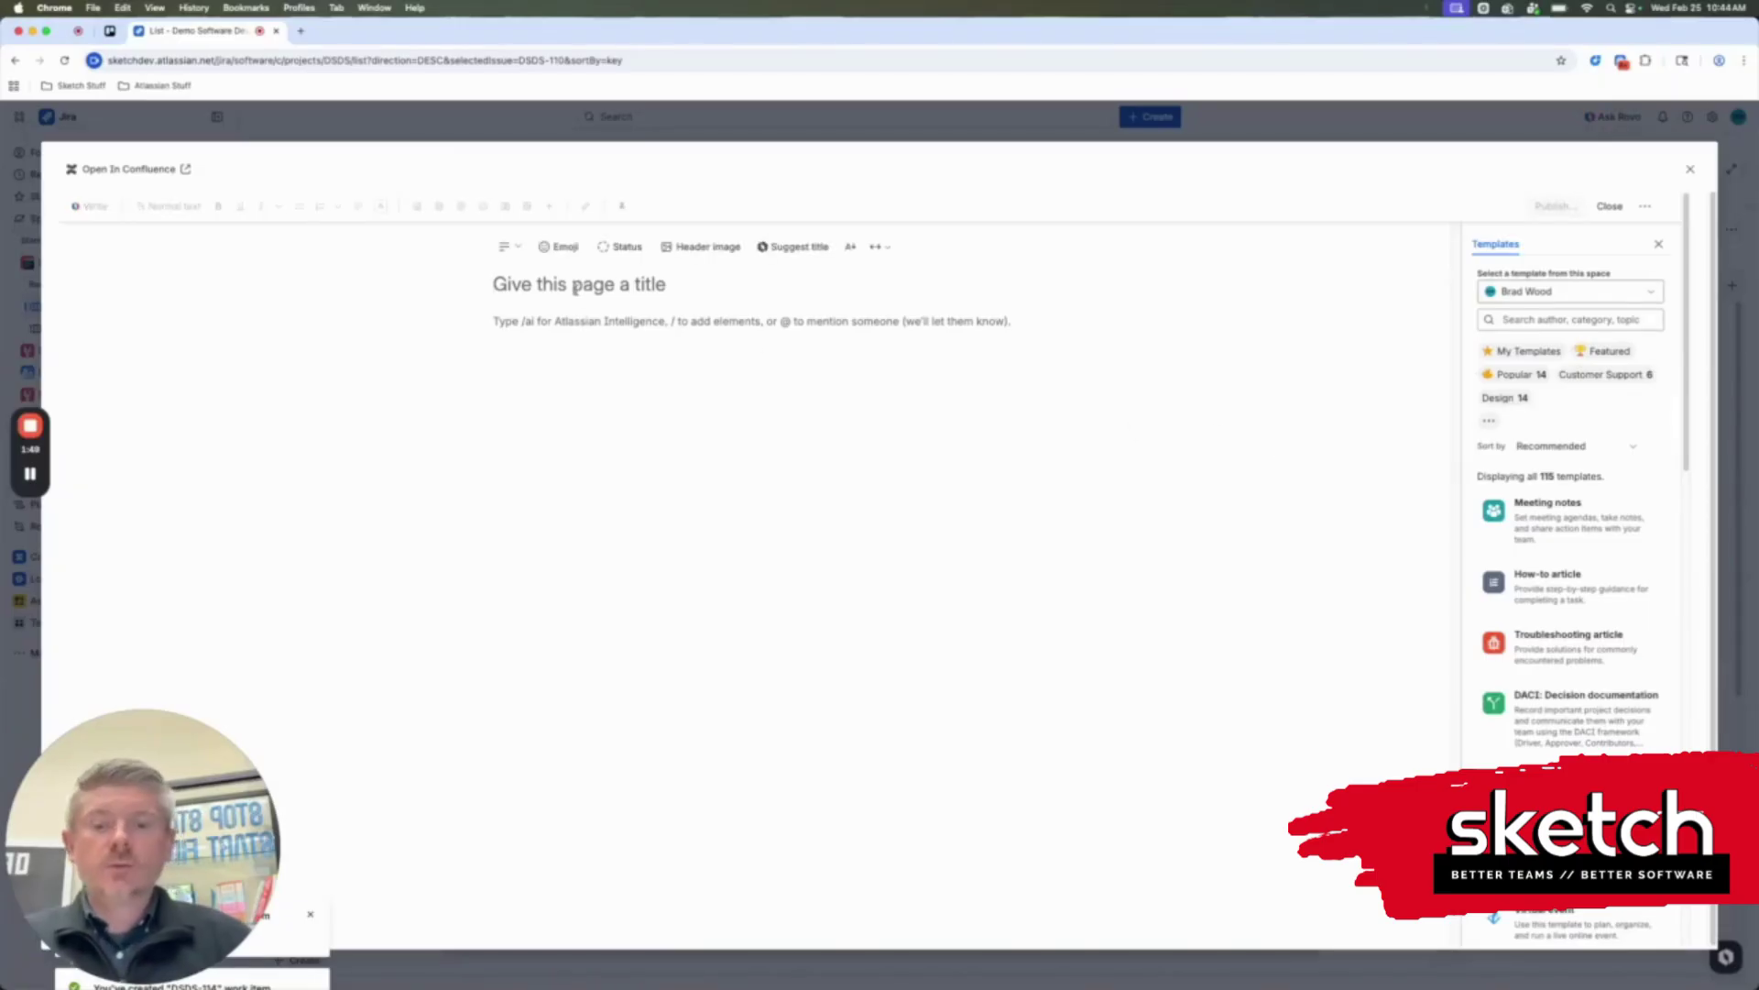
type("Example Page")
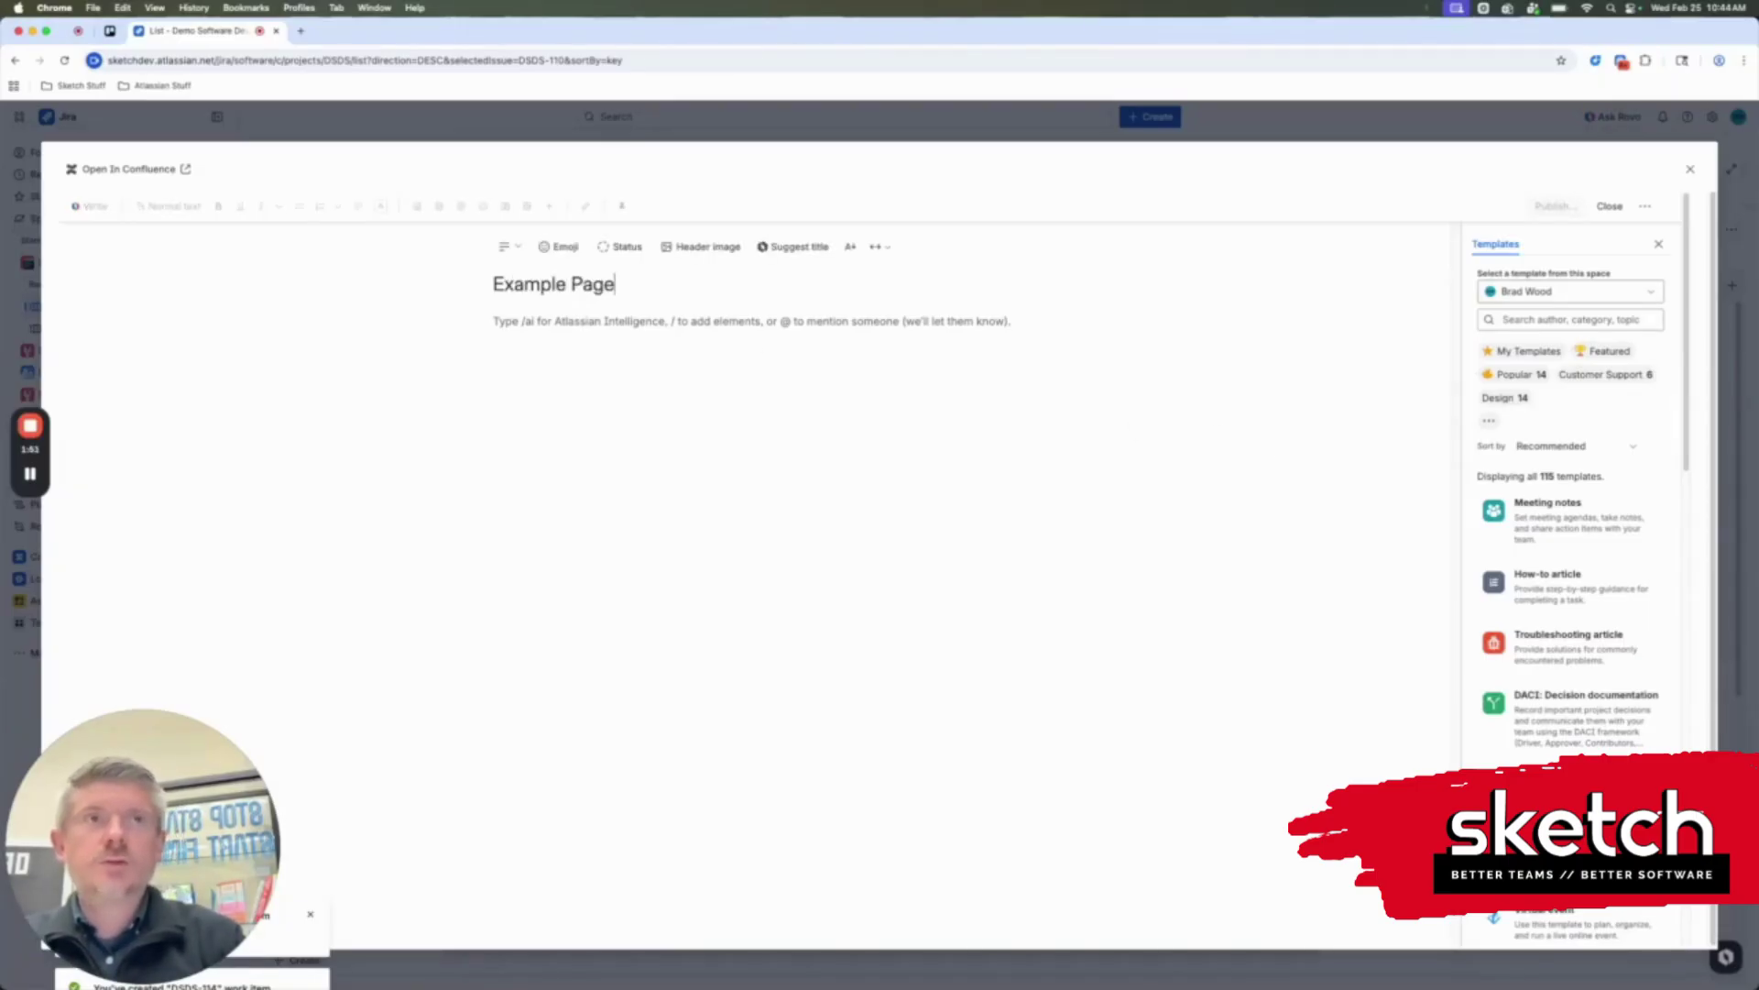
left_click(1053, 373)
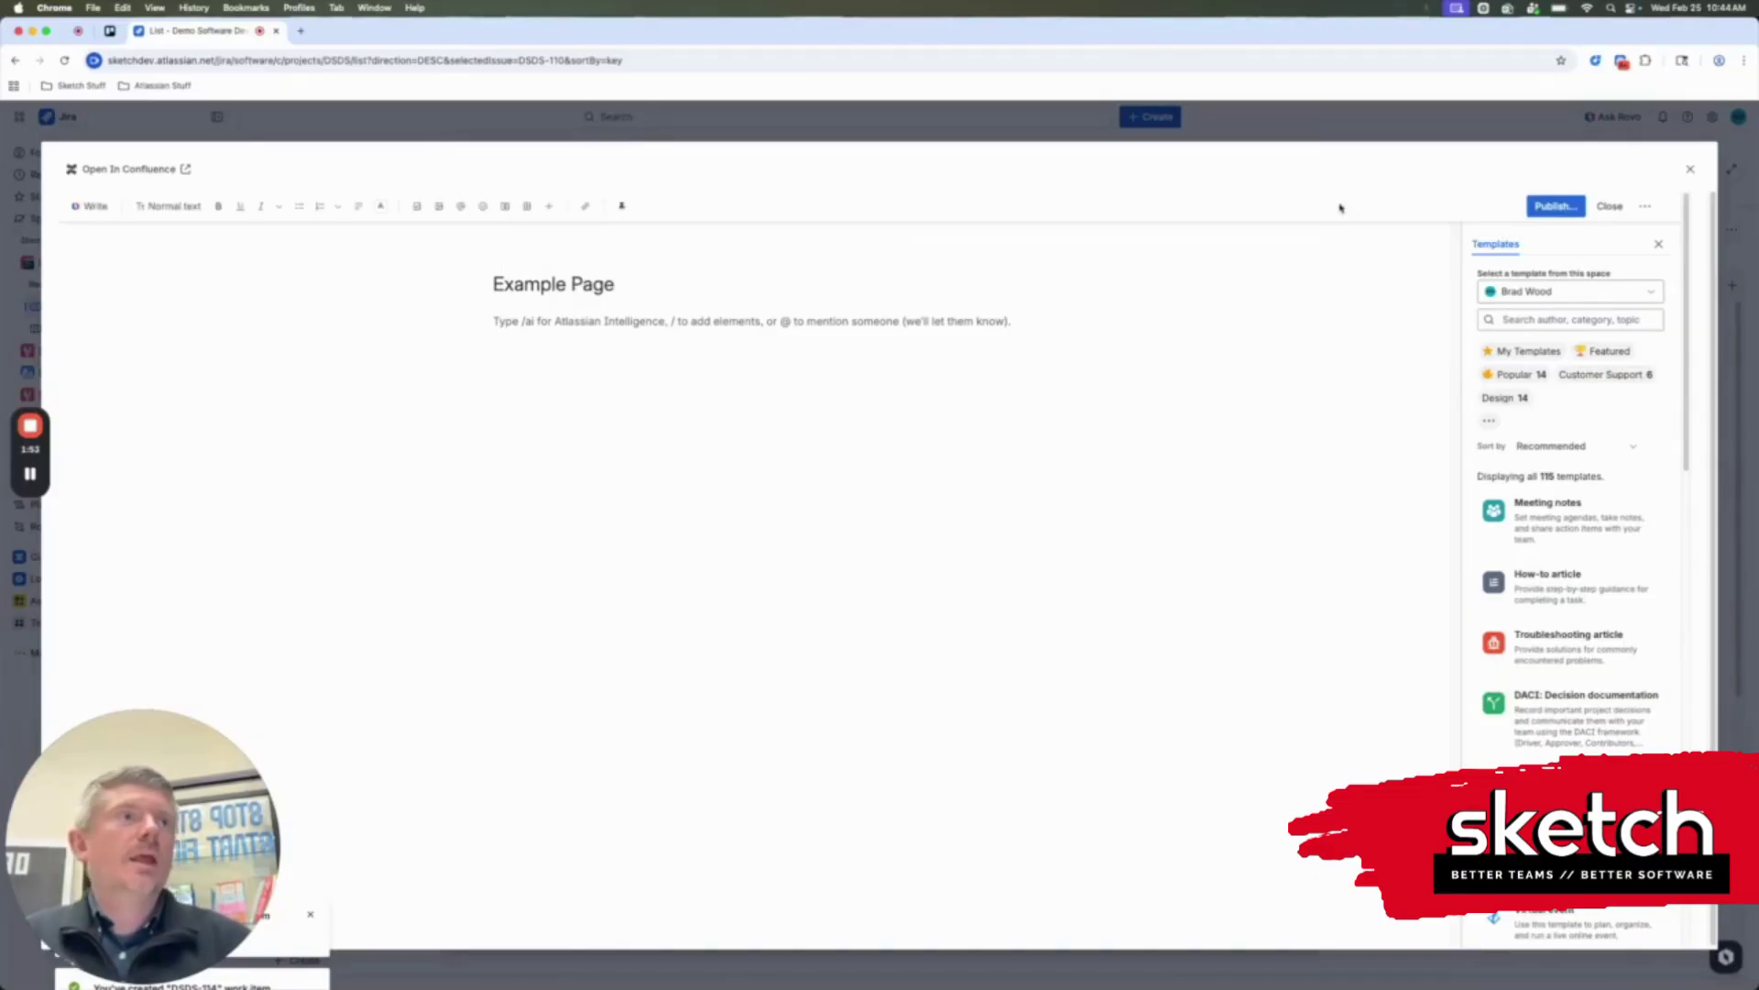
Publish Example Page with the preset location and general access, and return to the epic
left_click(1549, 207)
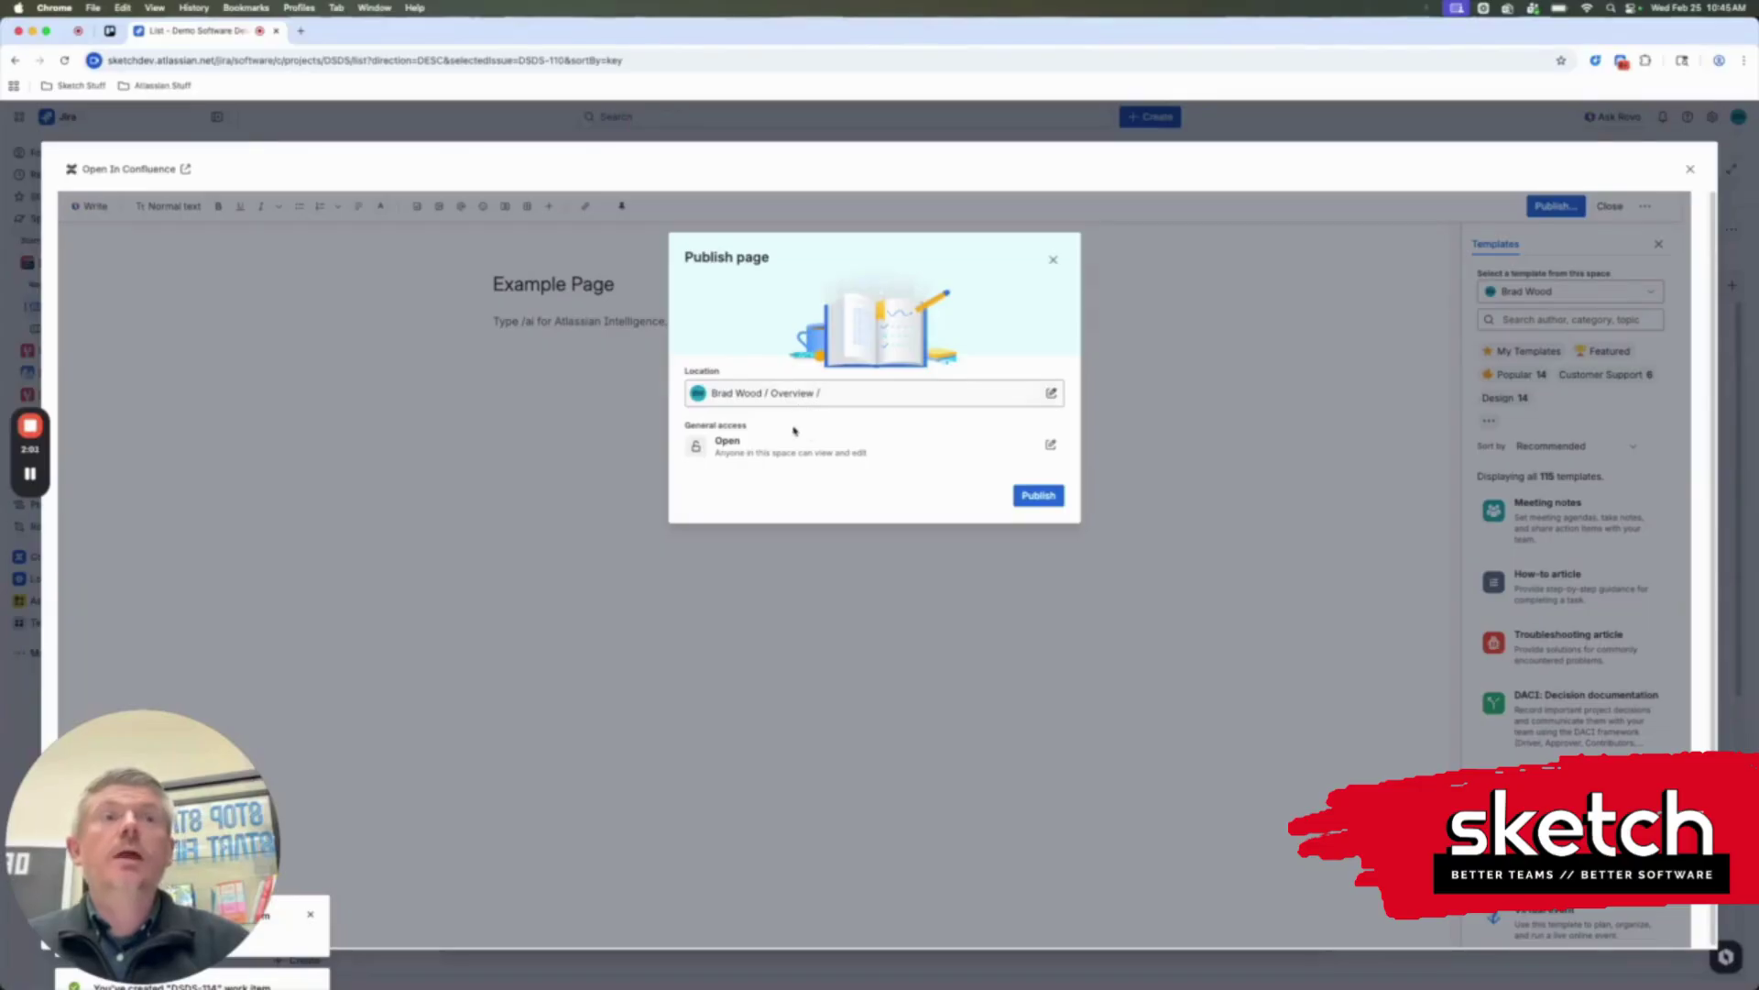
left_click(1027, 496)
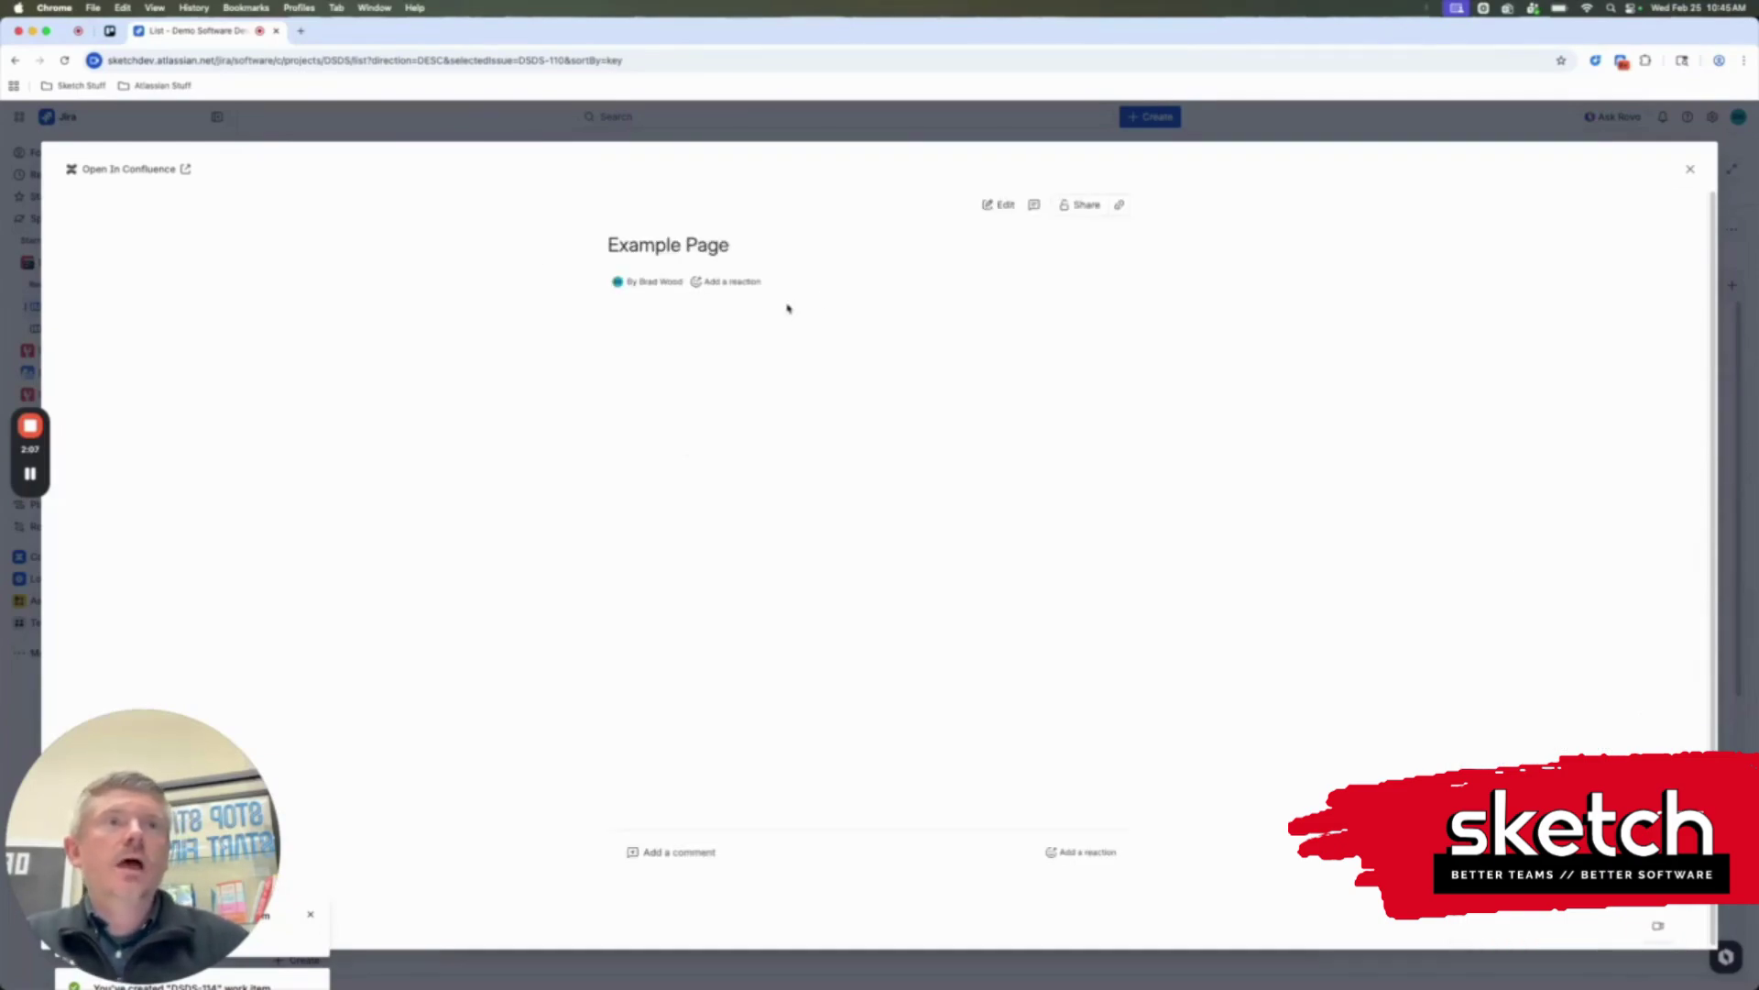
left_click(1692, 172)
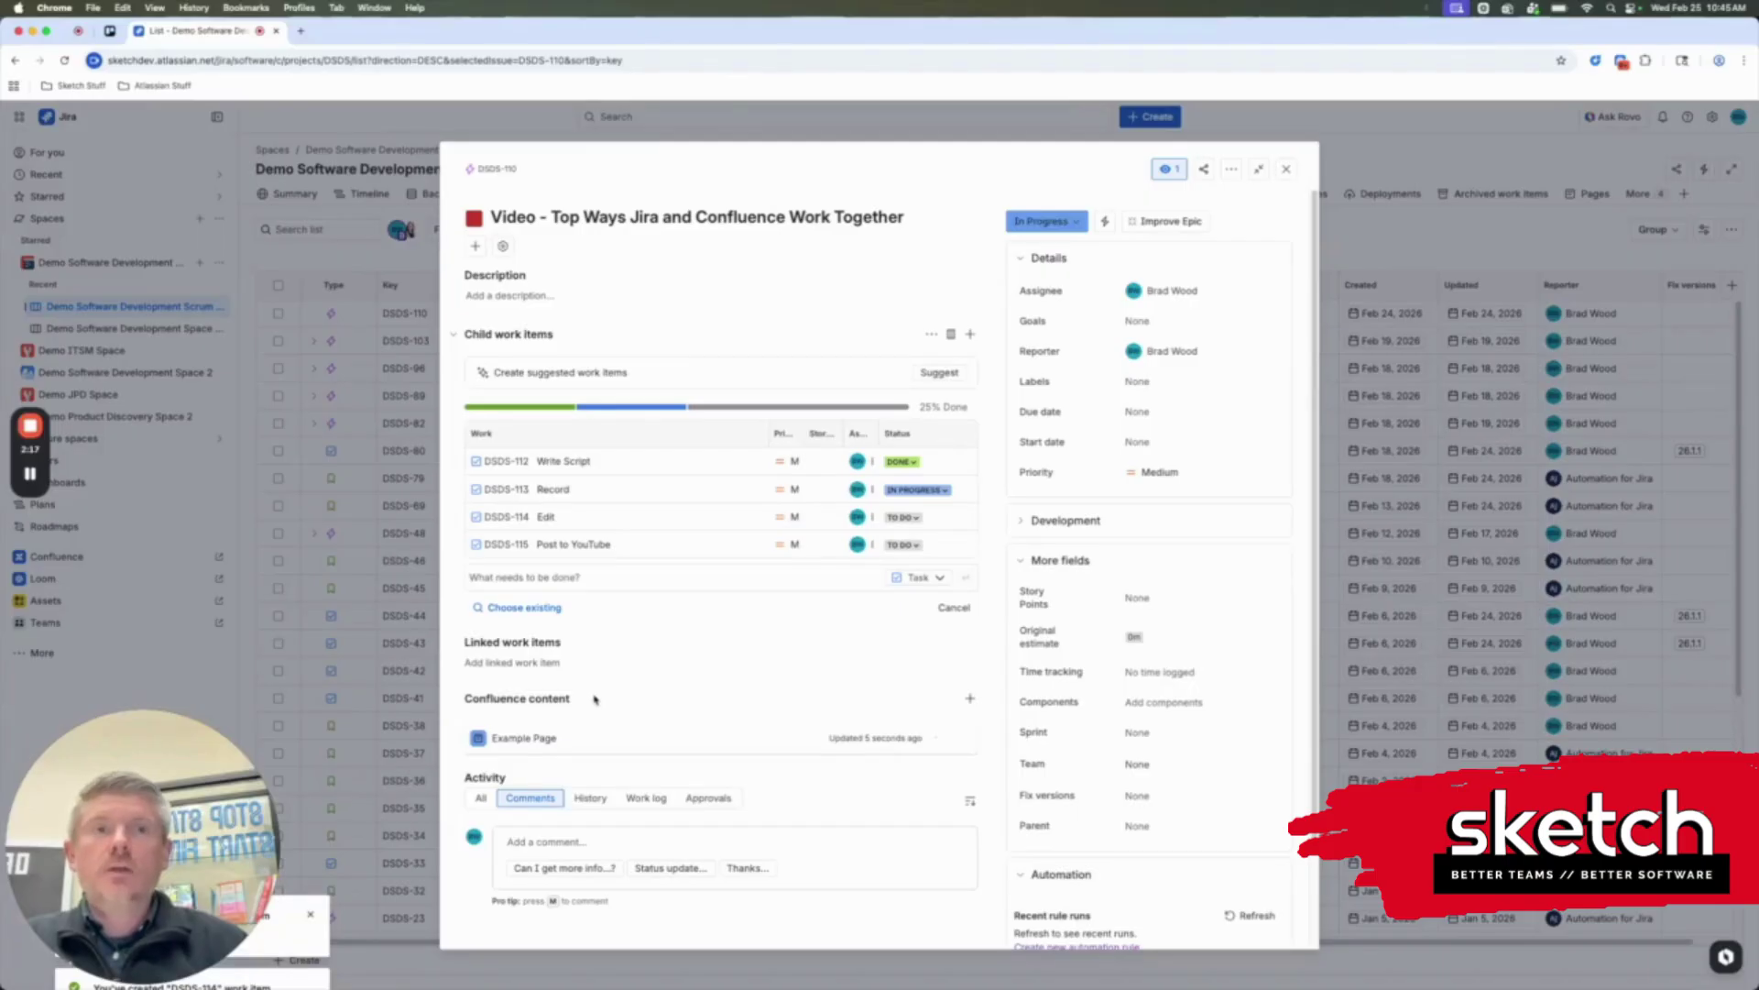
Preview Example Page from the epic's Confluence content section and close the preview
mouse_move(549, 749)
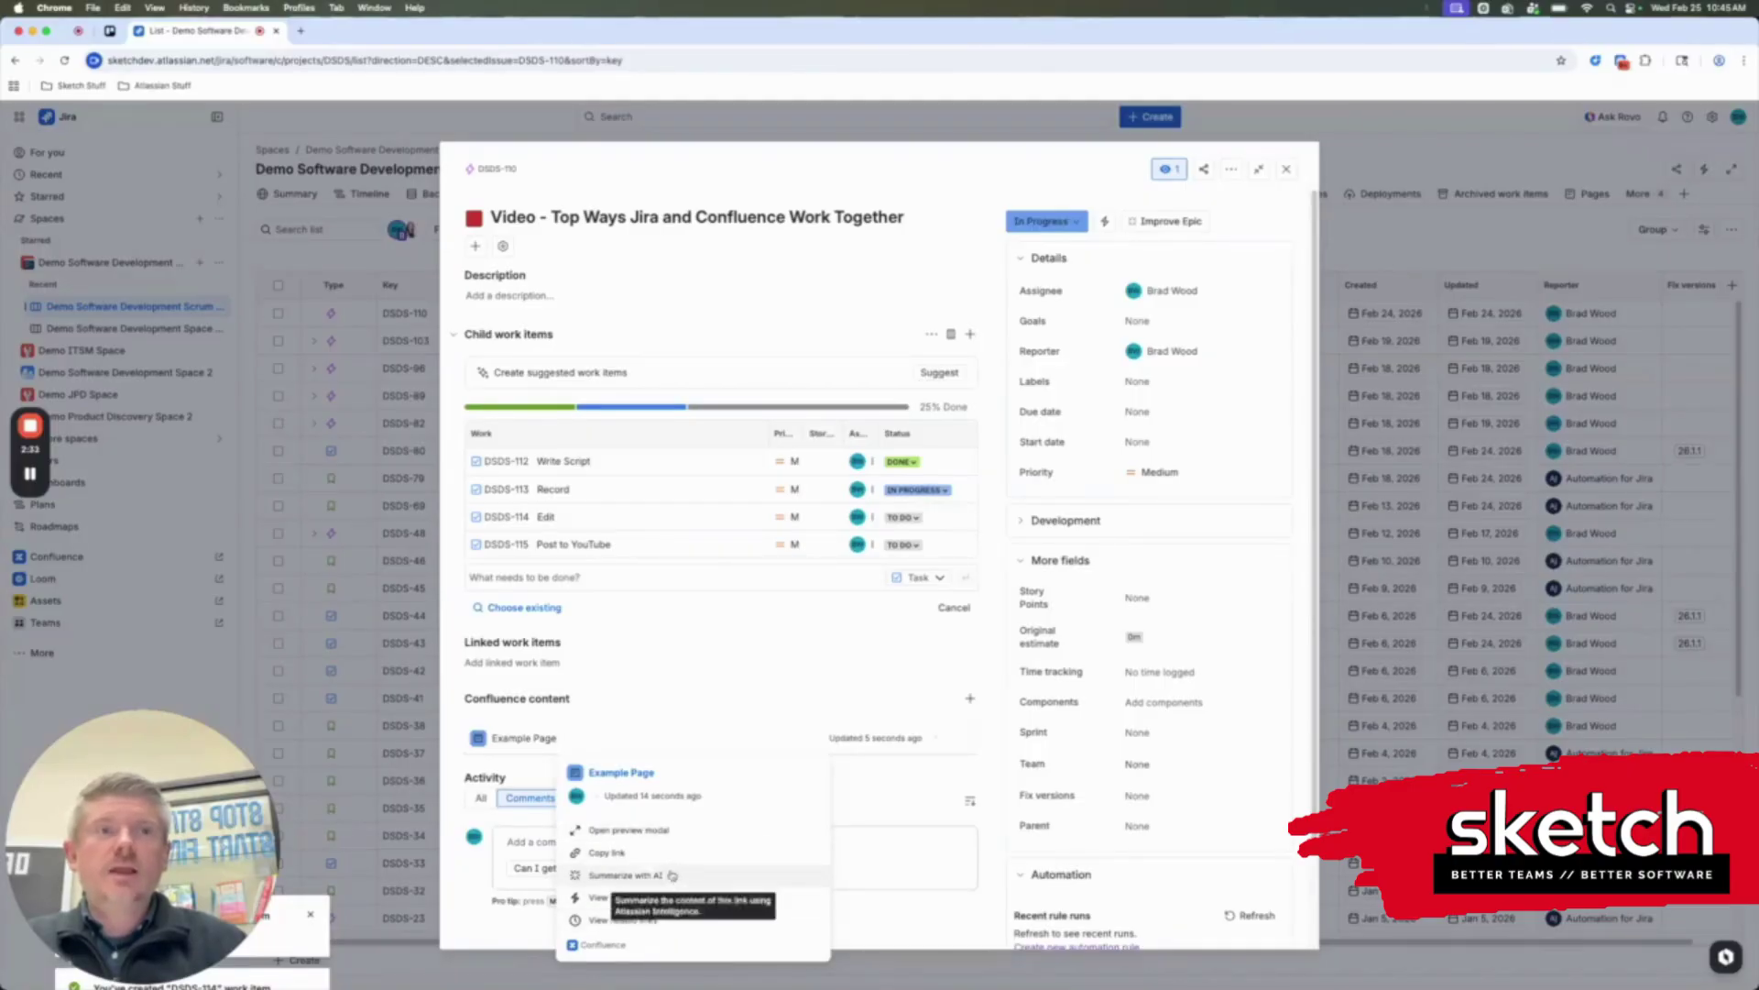
left_click(632, 831)
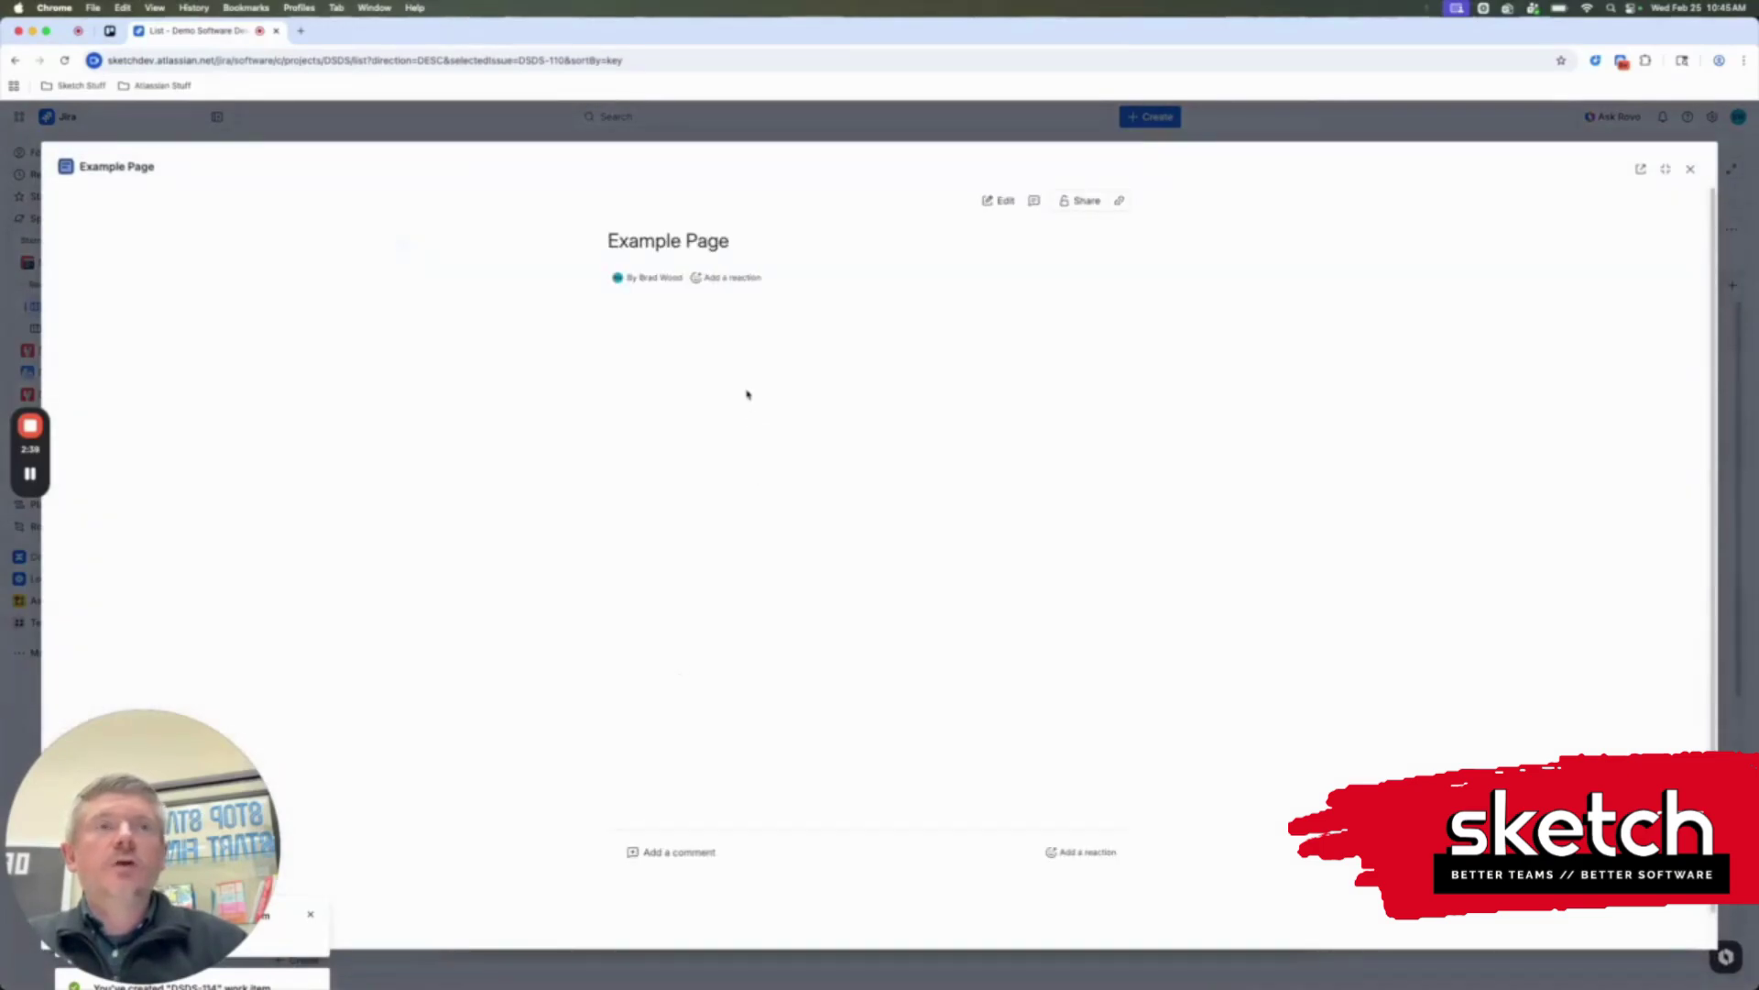
left_click(1692, 170)
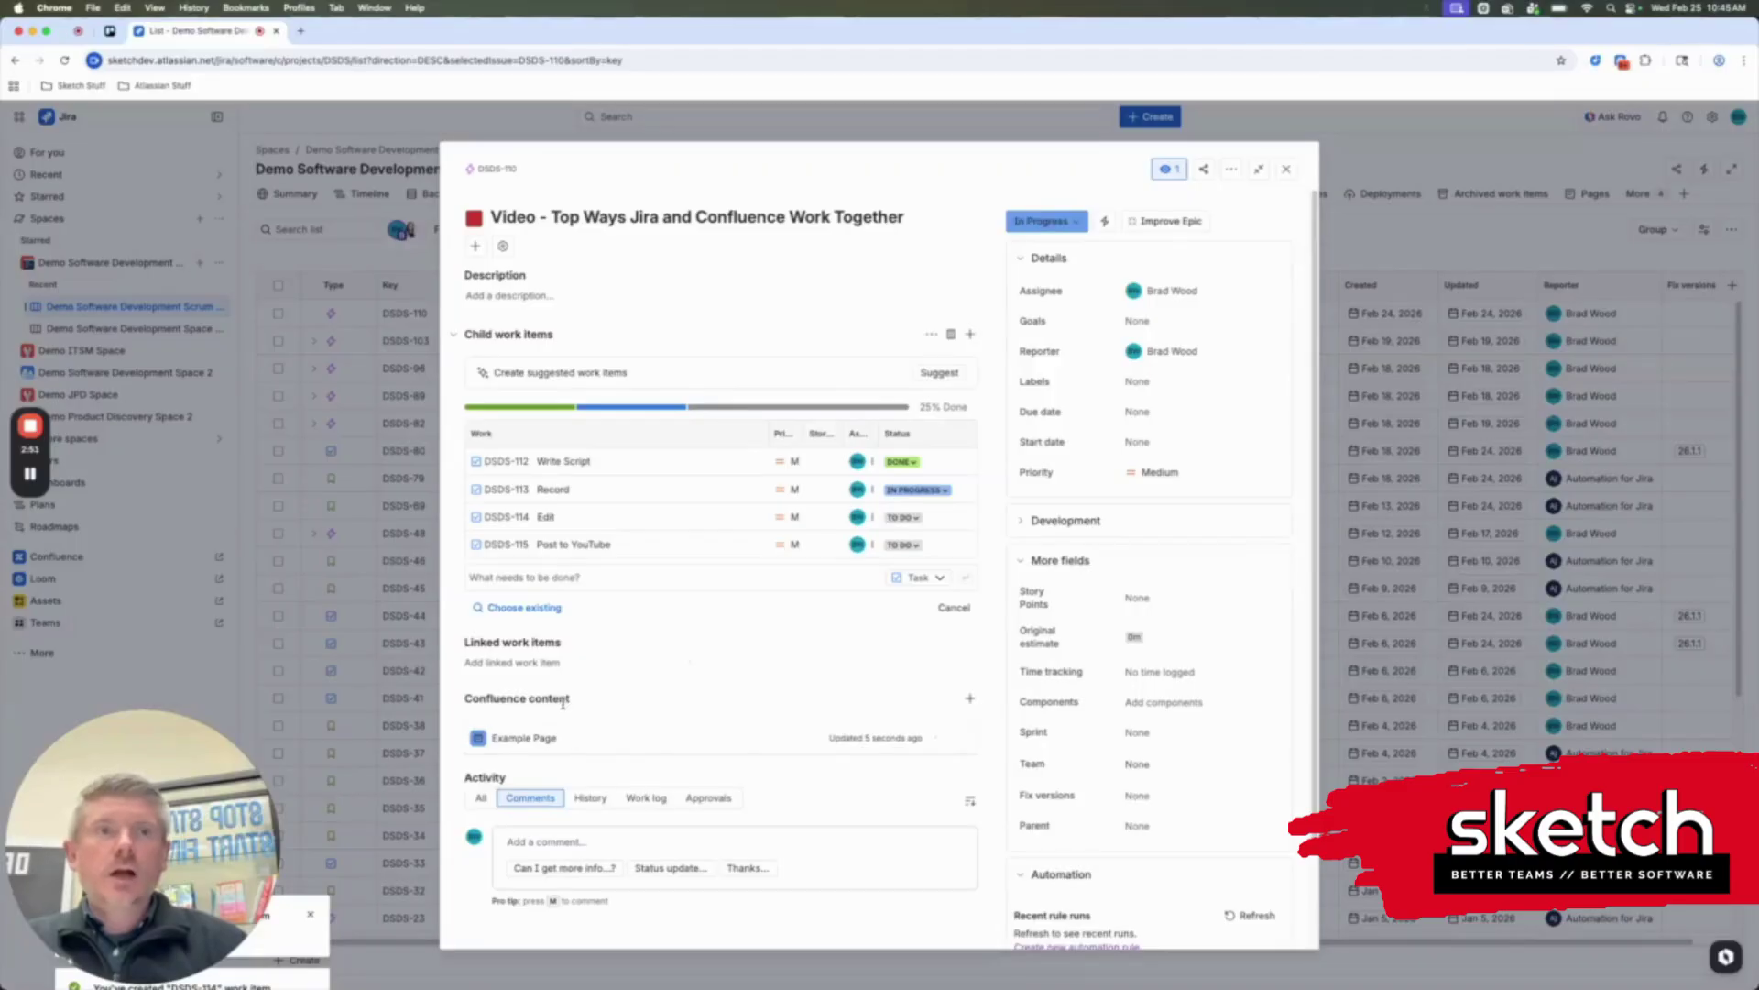
Check which Confluence content types can be created from the epic's Confluence content section, without adding any
left_click(971, 701)
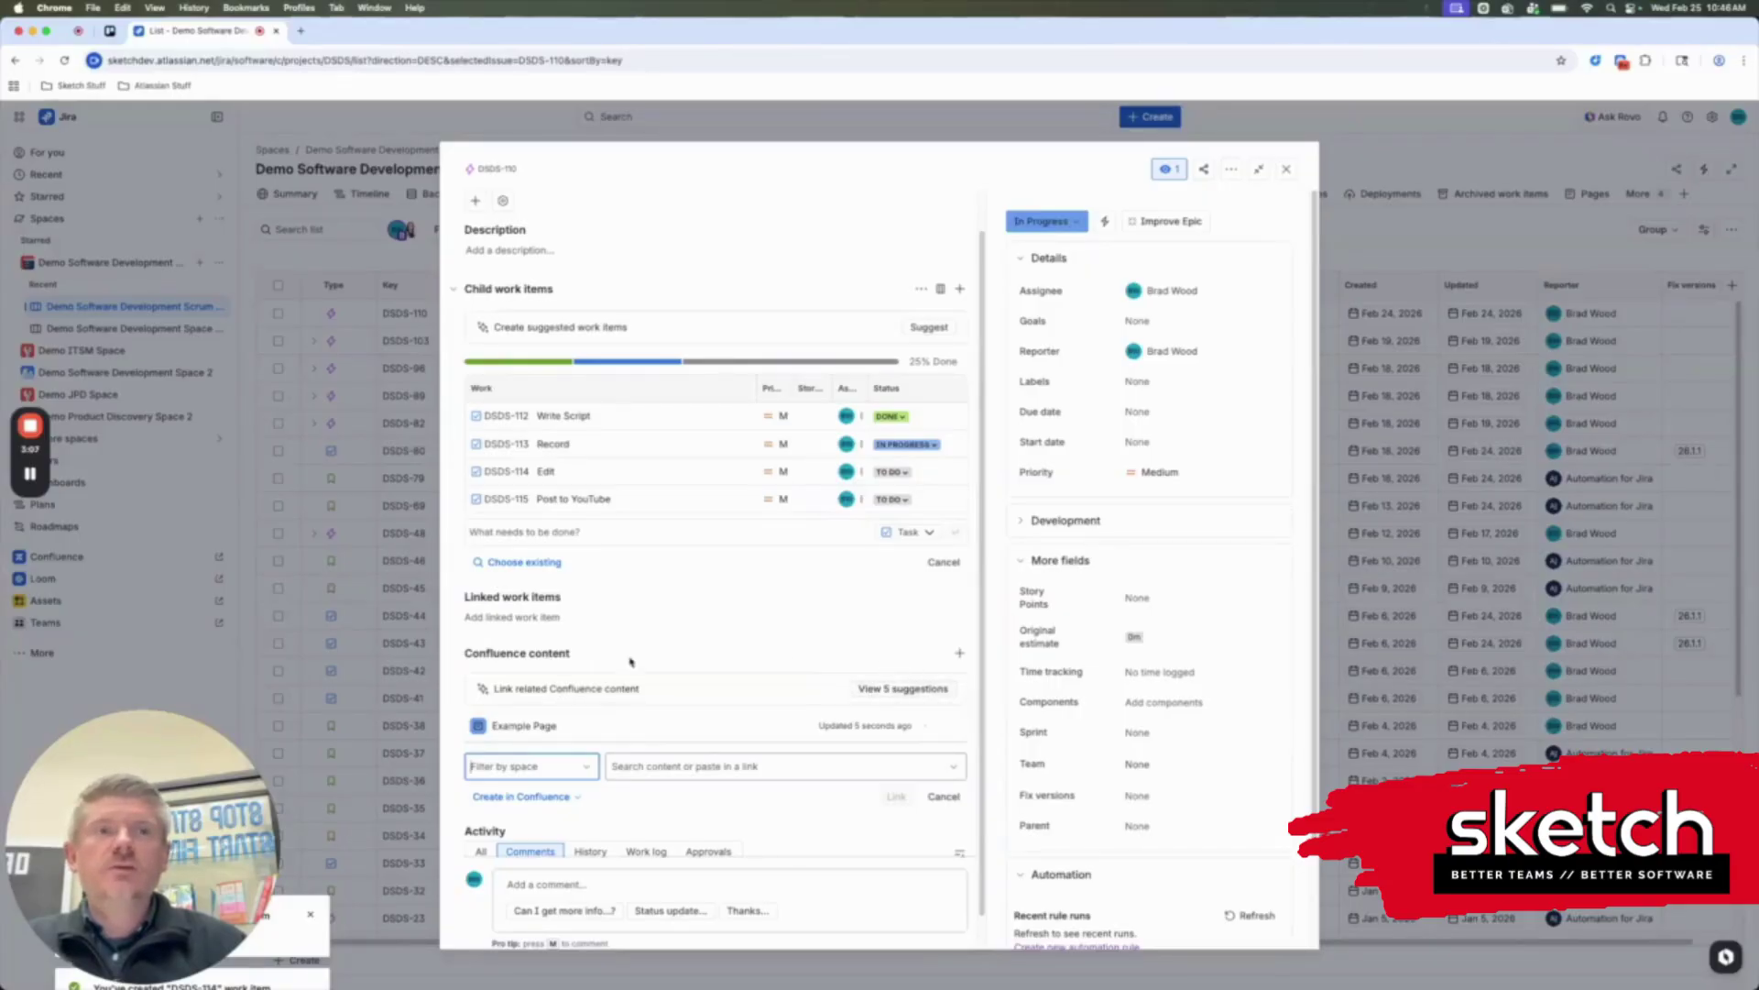
left_click(570, 797)
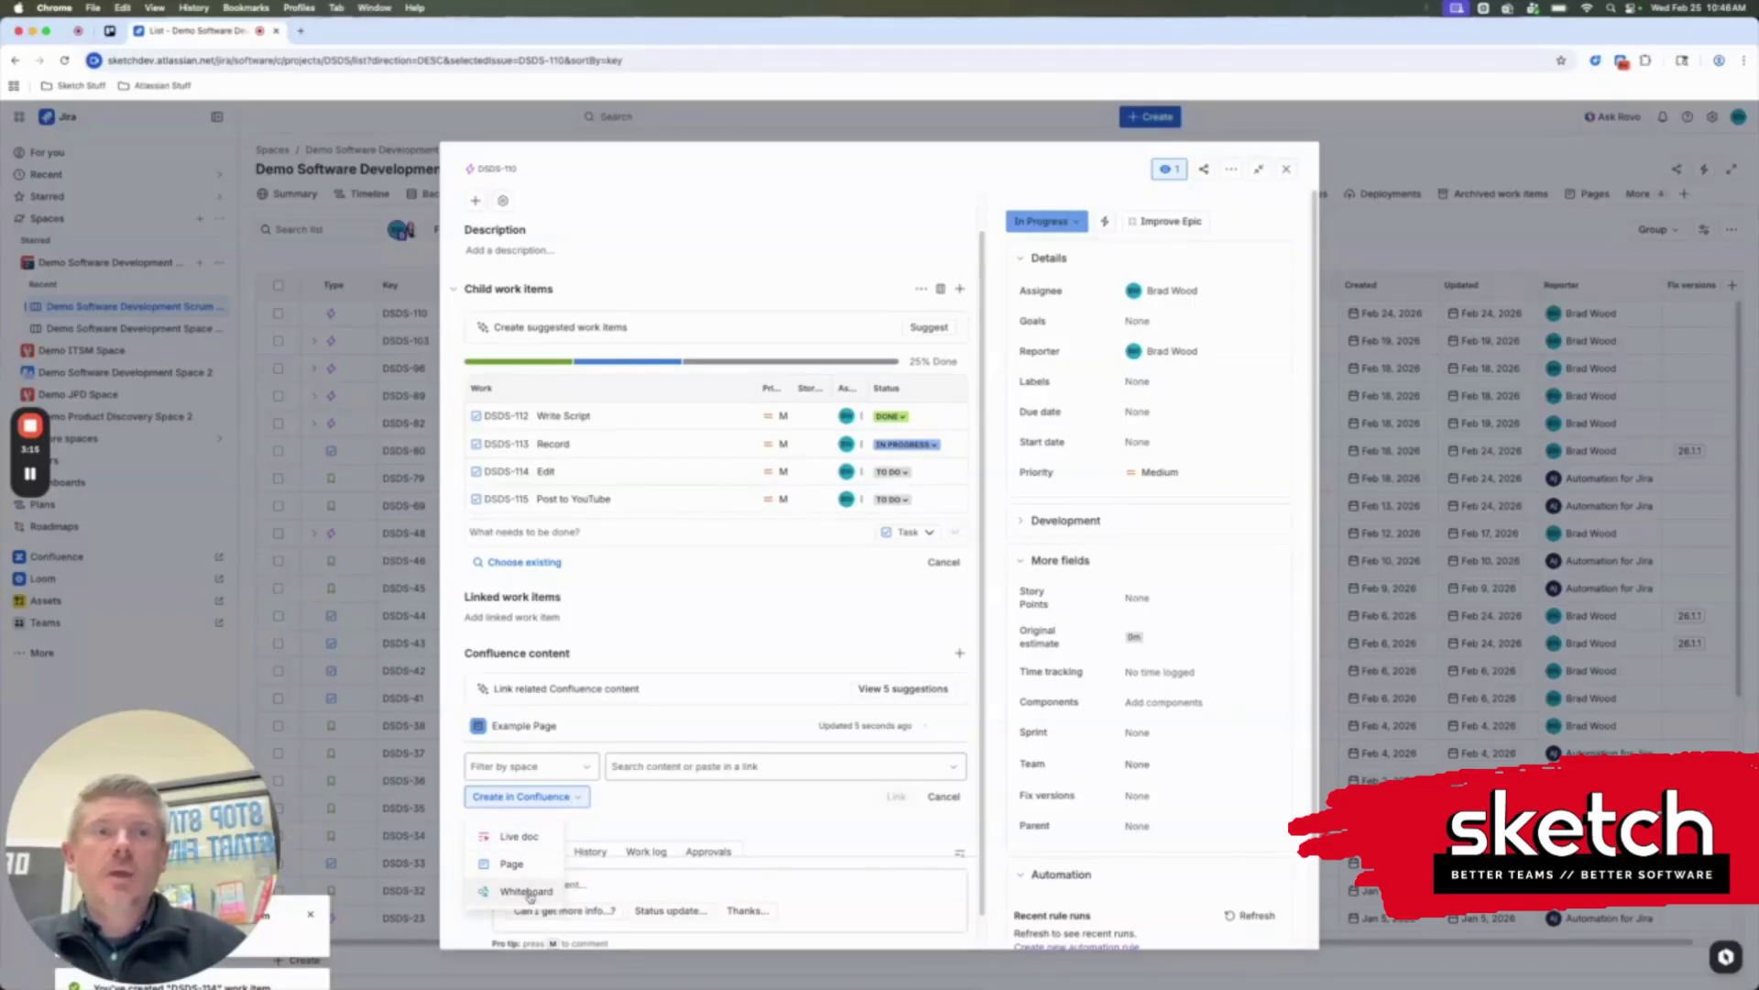
left_click(943, 798)
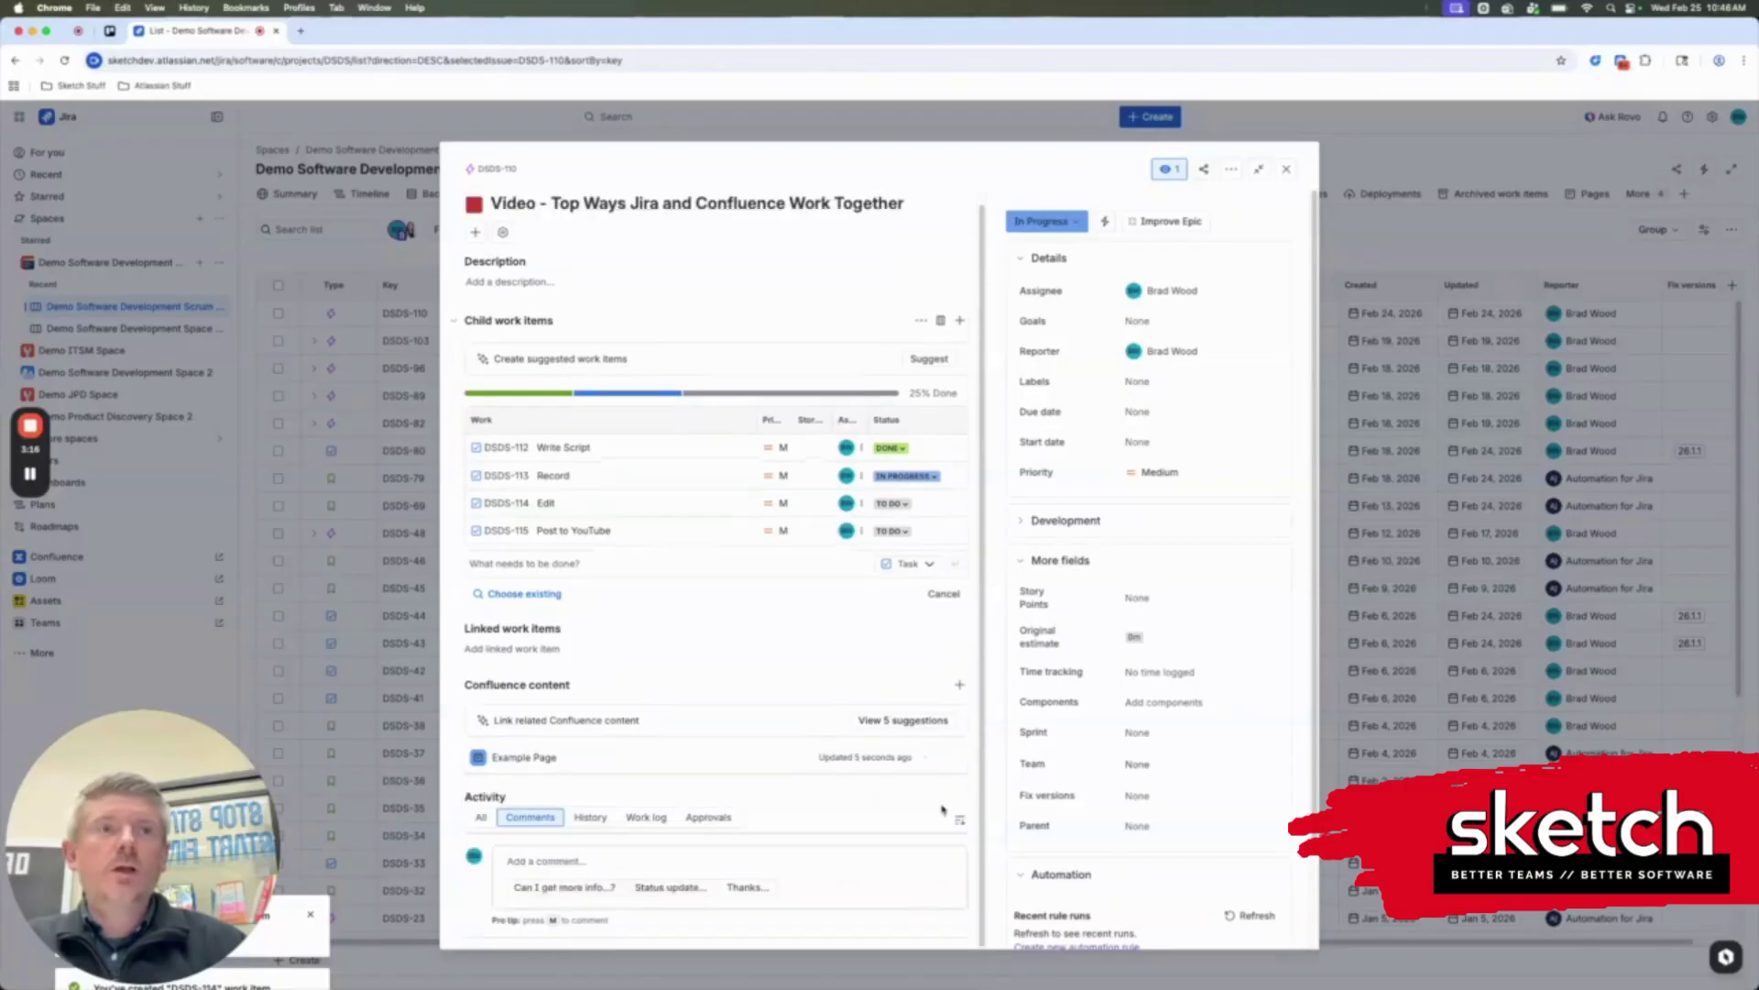
Open epic DSDS-110 in its own browser tab and ask Rovo to draft a Confluence page related to this work item
left_click(502, 172, "super")
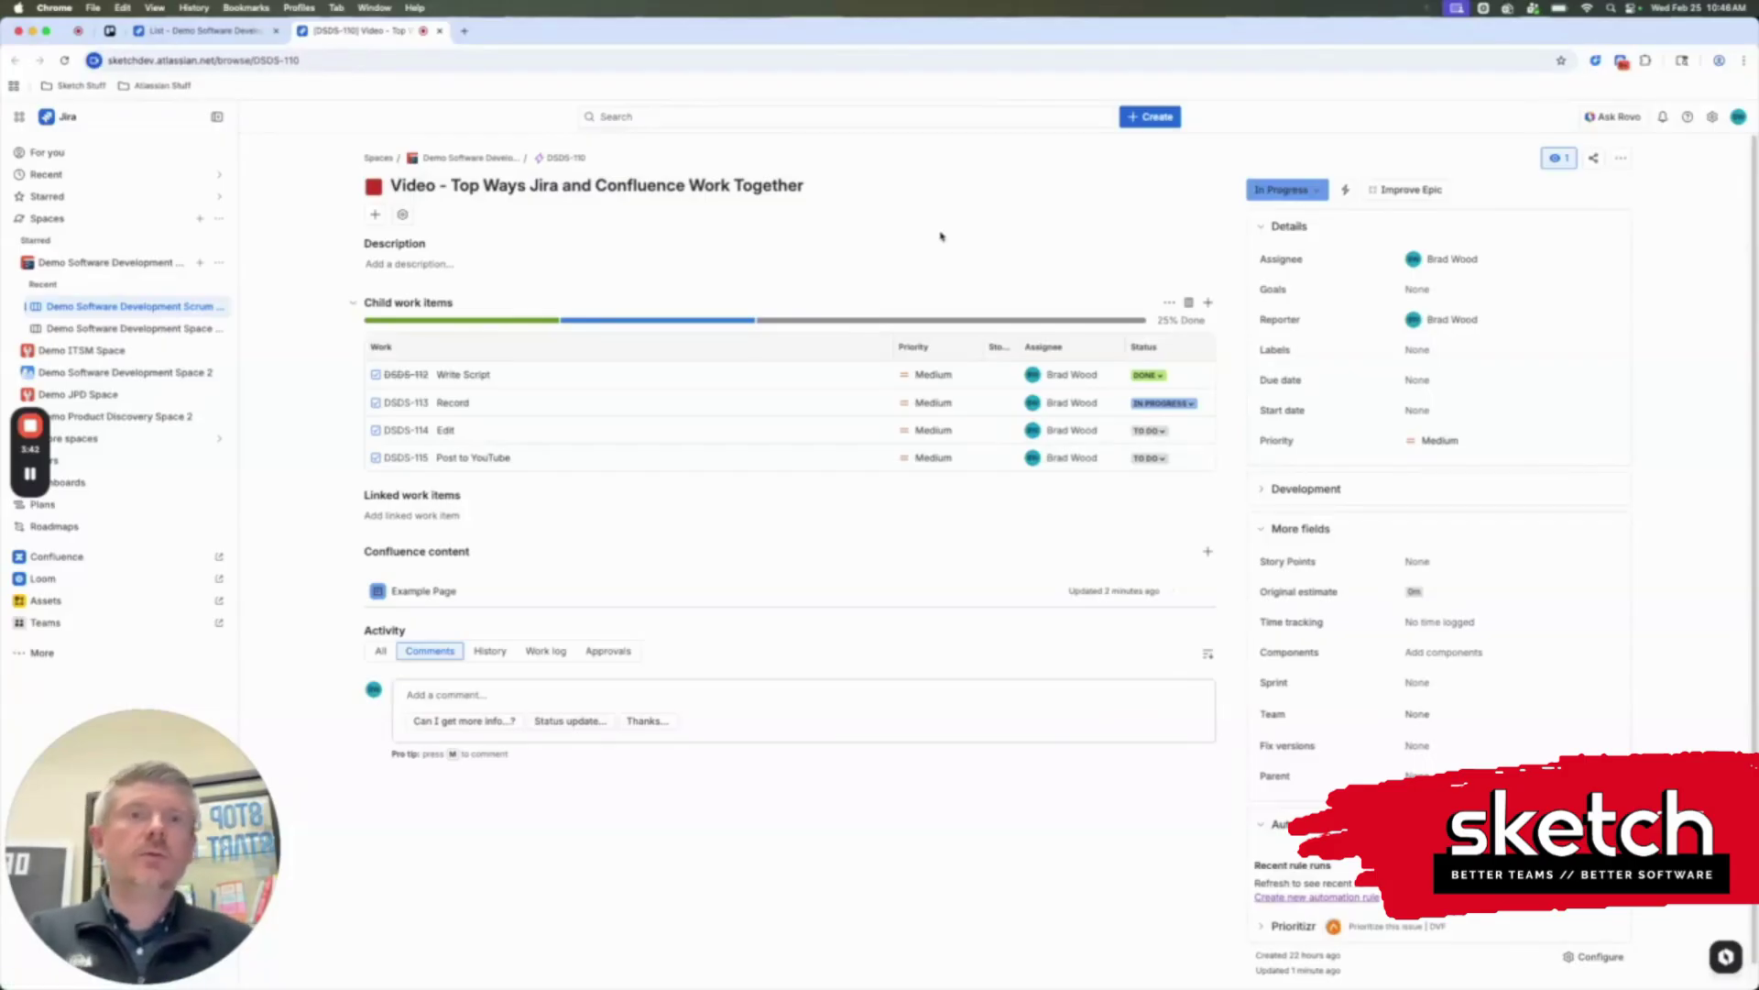
left_click(1603, 119)
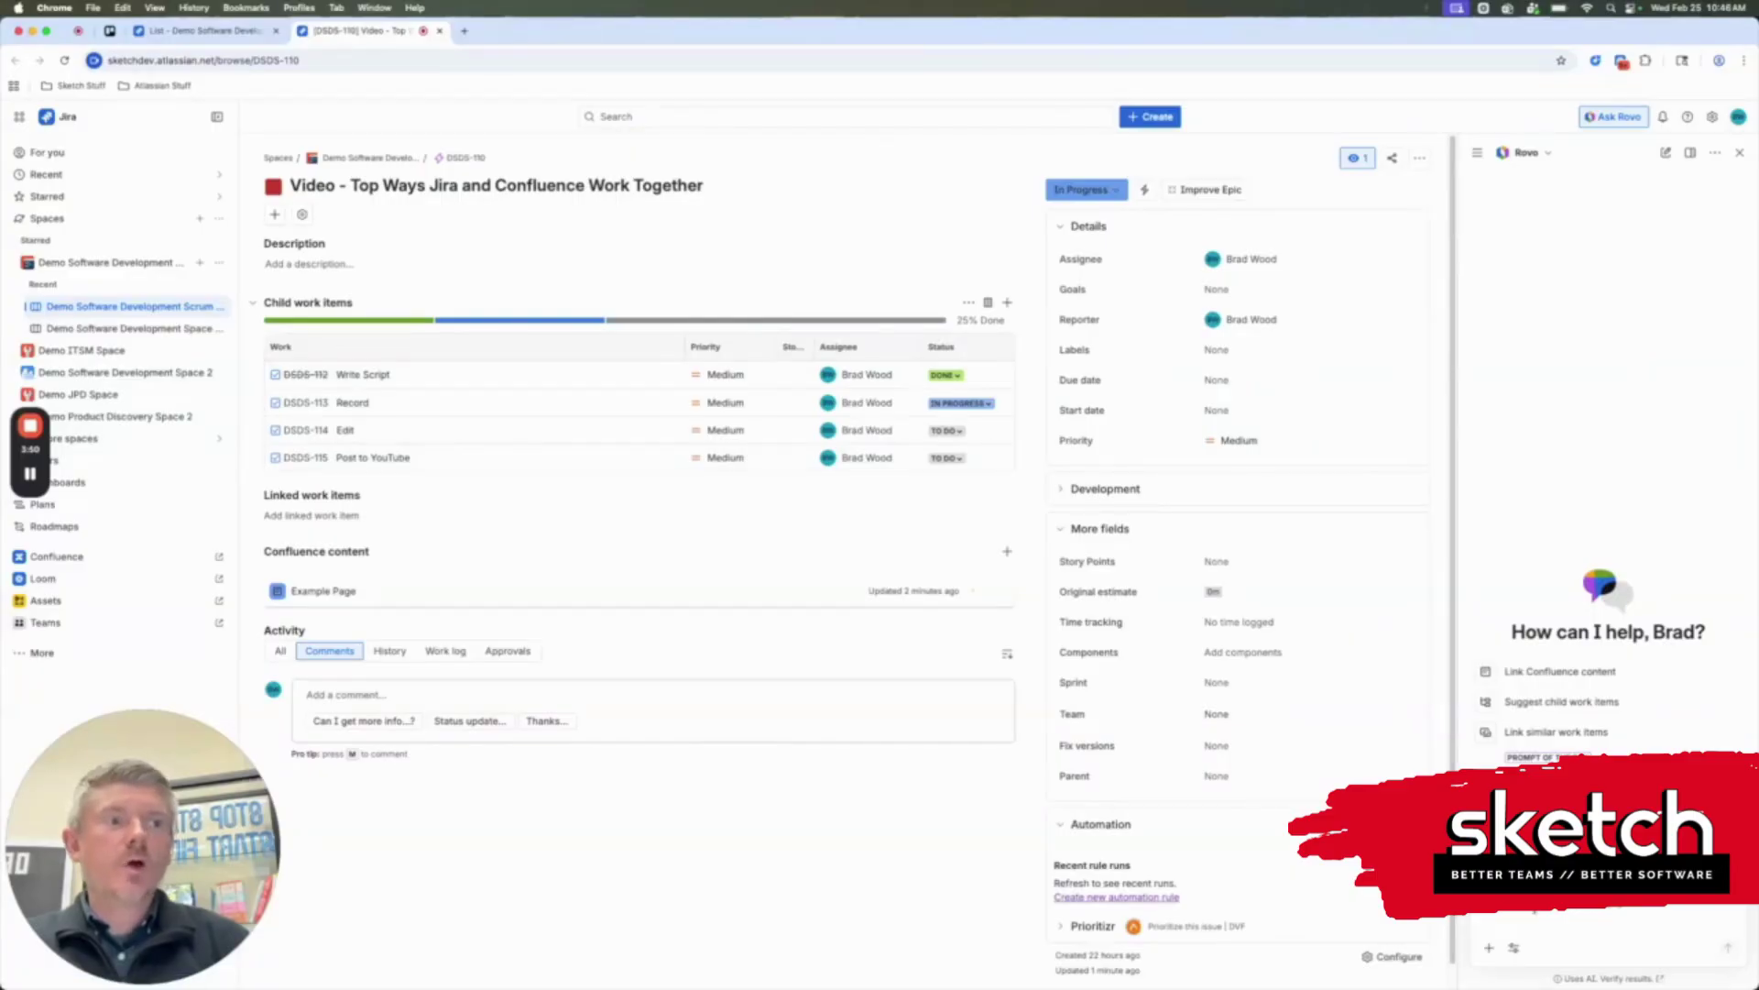
type("cre")
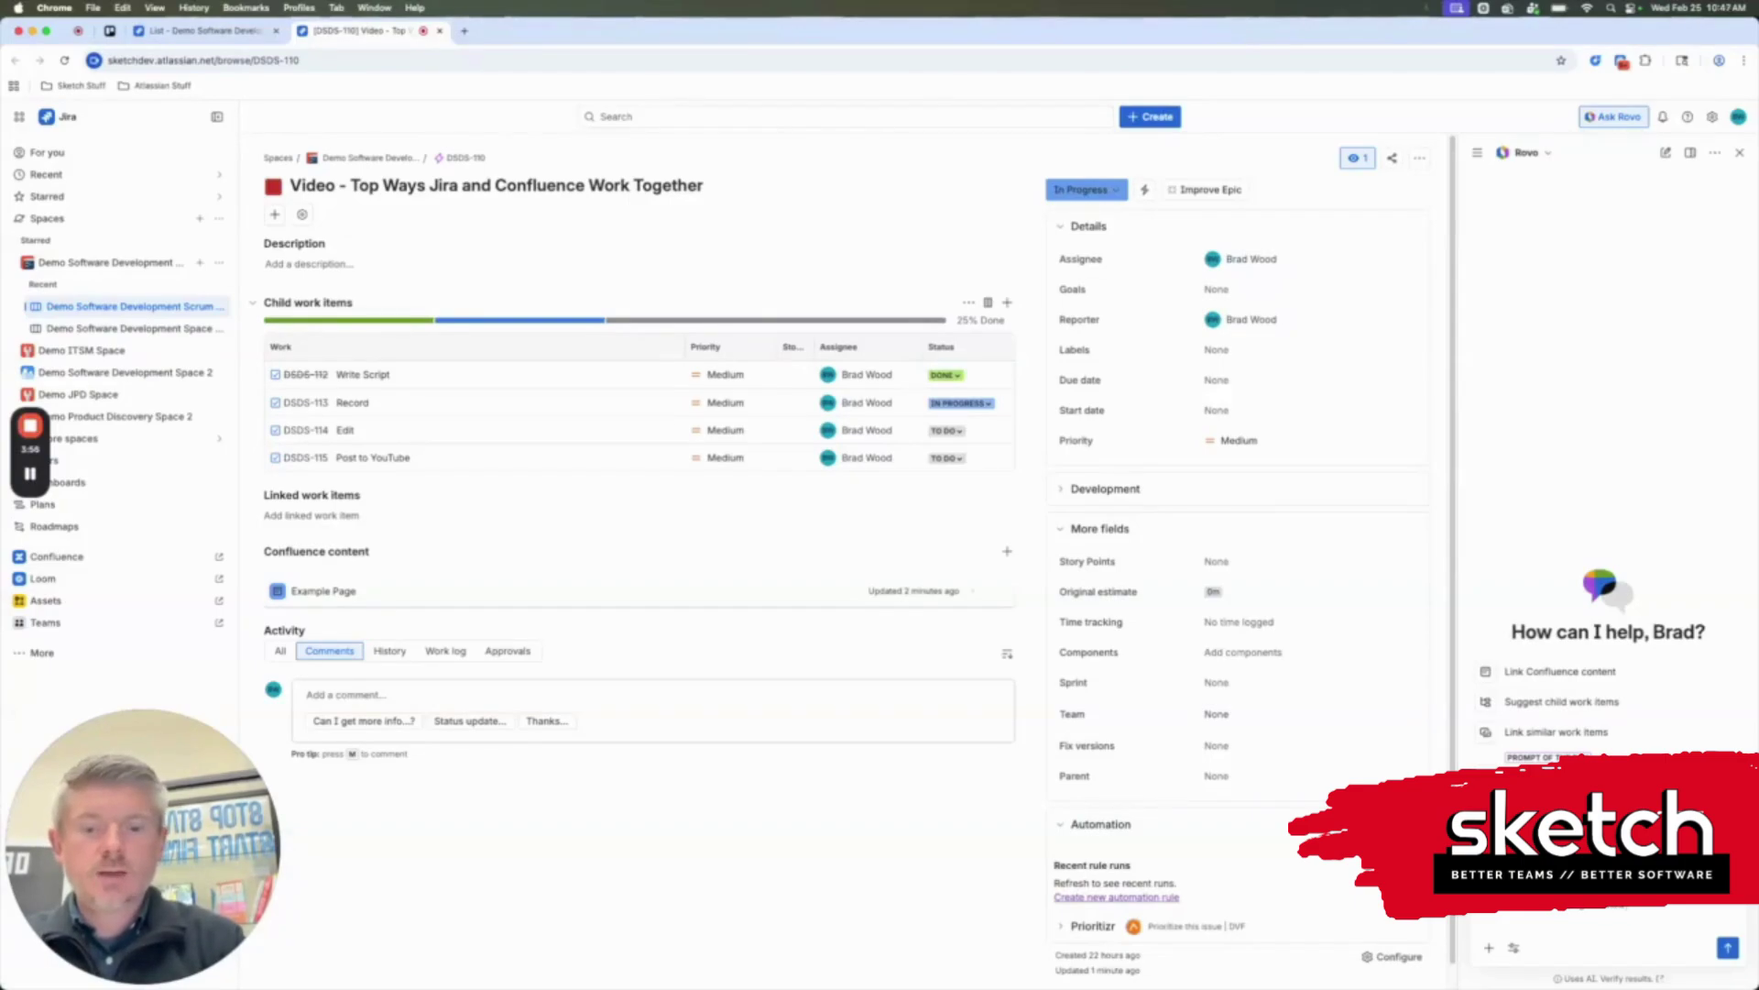
type("tem")
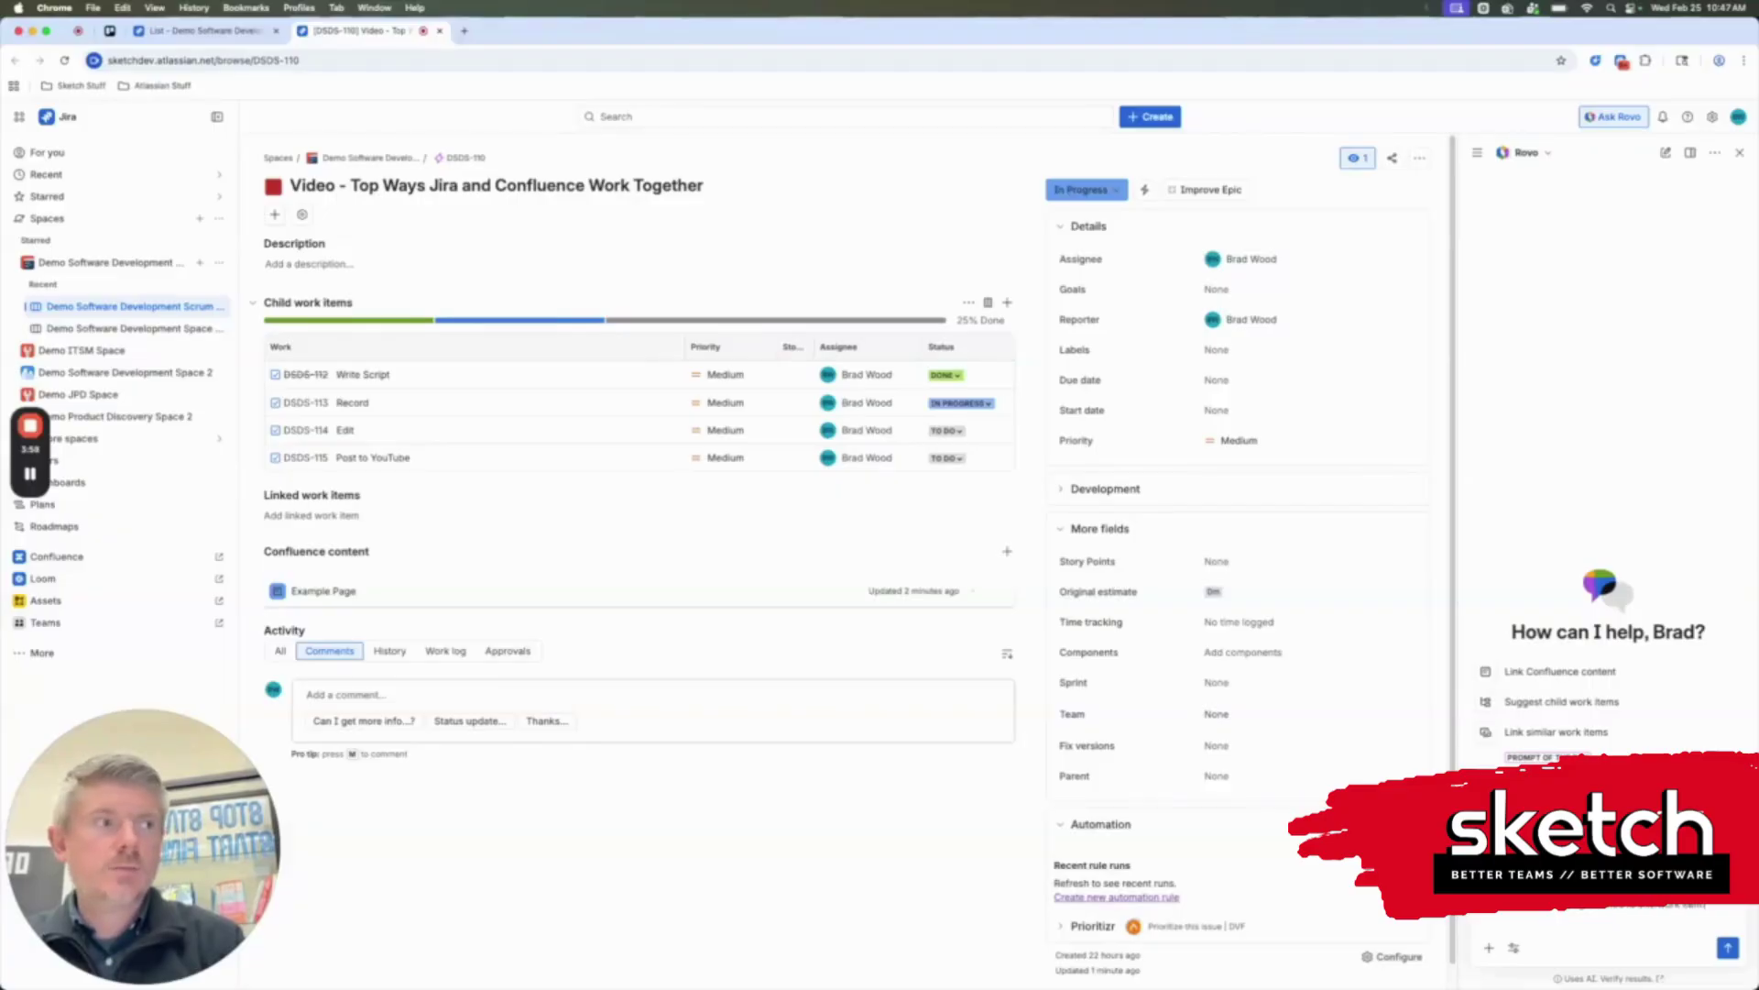
type(" for me")
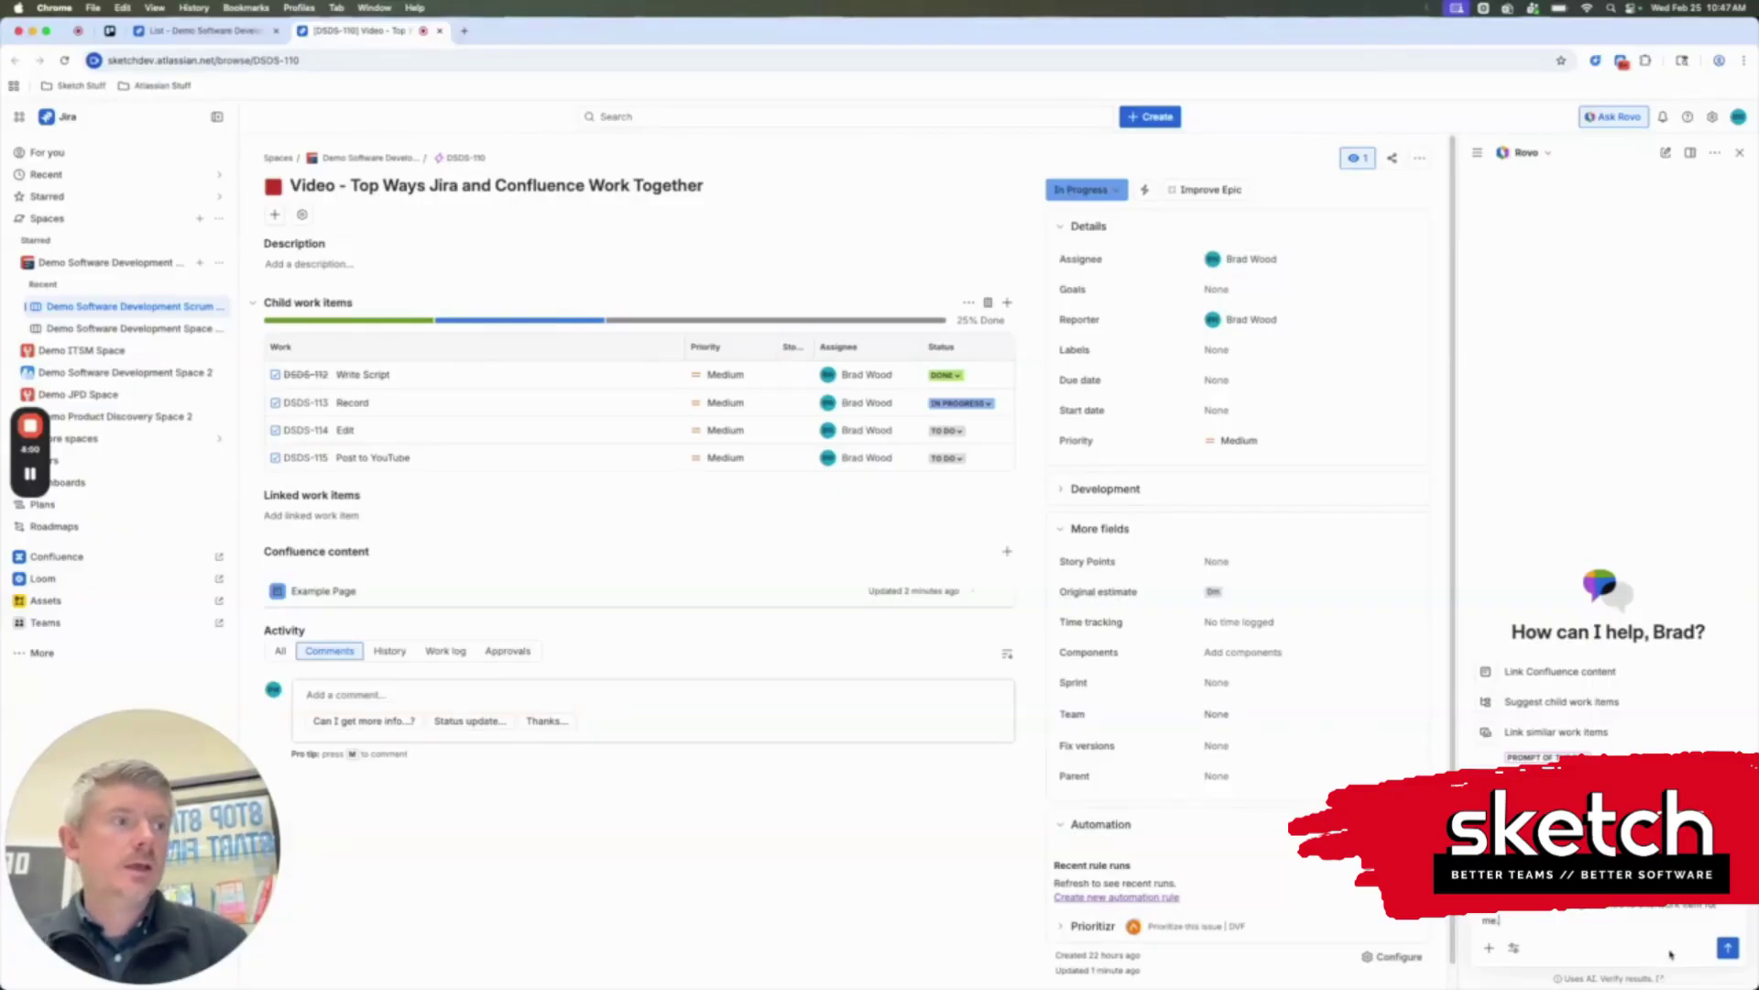
left_click(1724, 950)
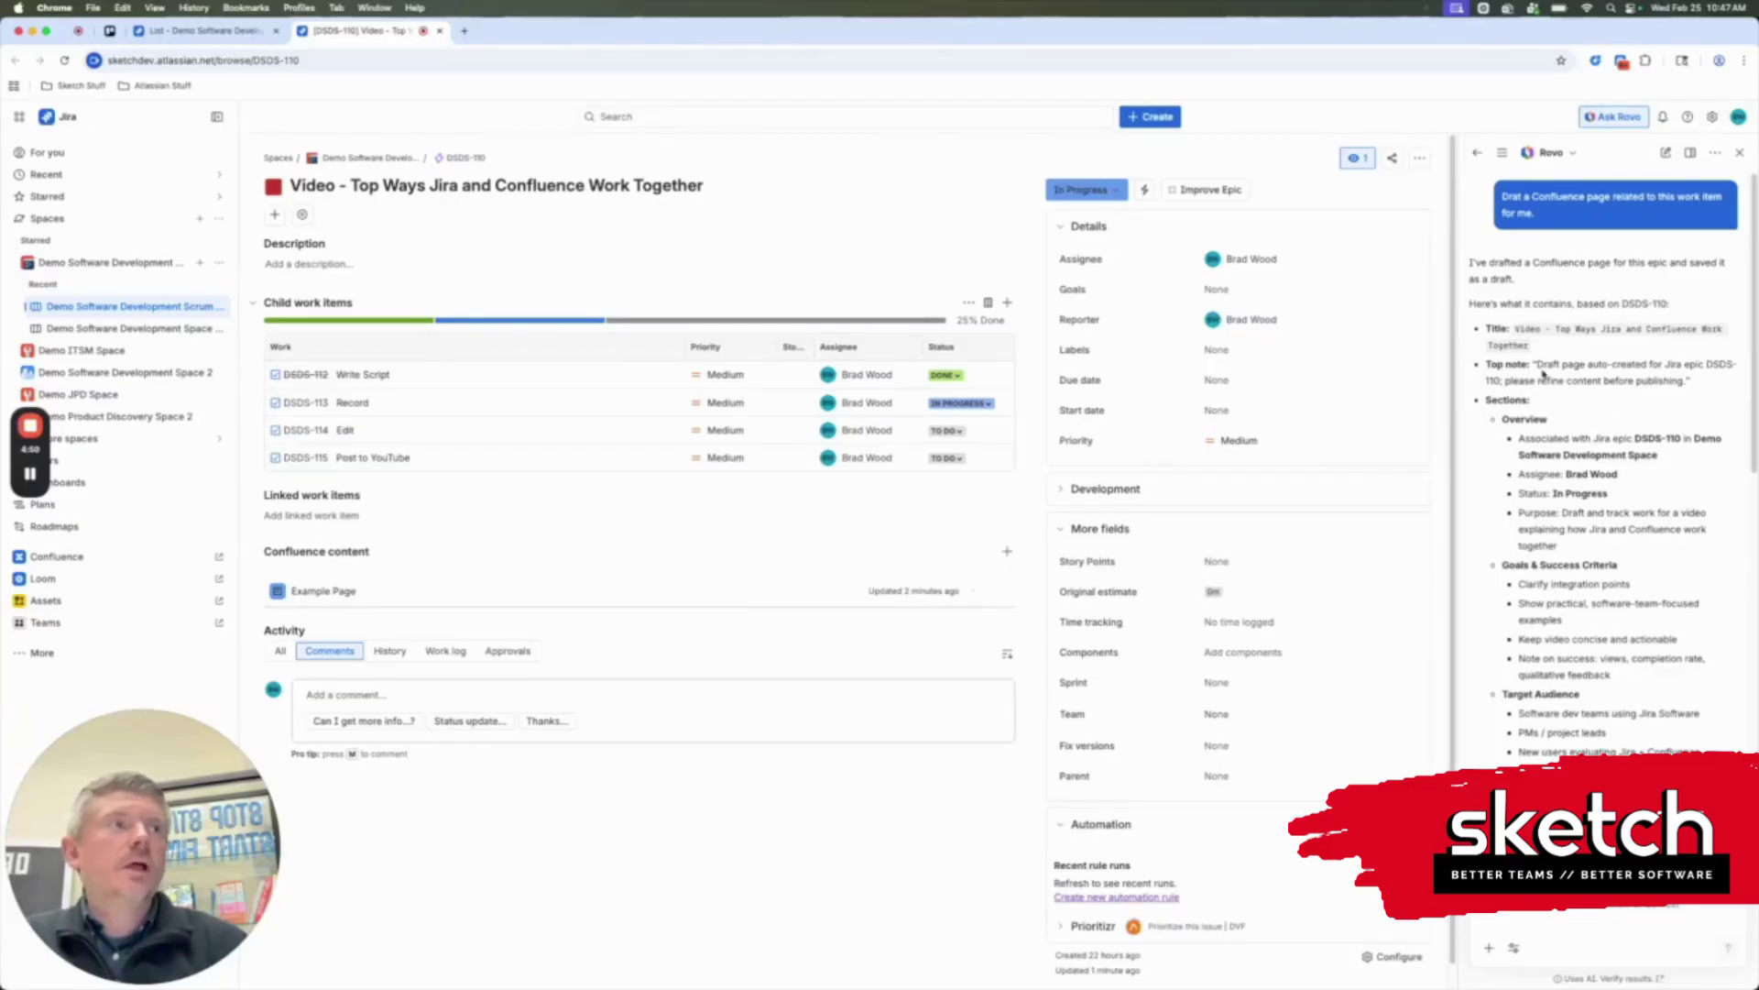
Read through Rovo's response and open the preview of the drafted Confluence page
scroll(1542, 367, "down", 3)
scroll(1543, 367, "down", 10)
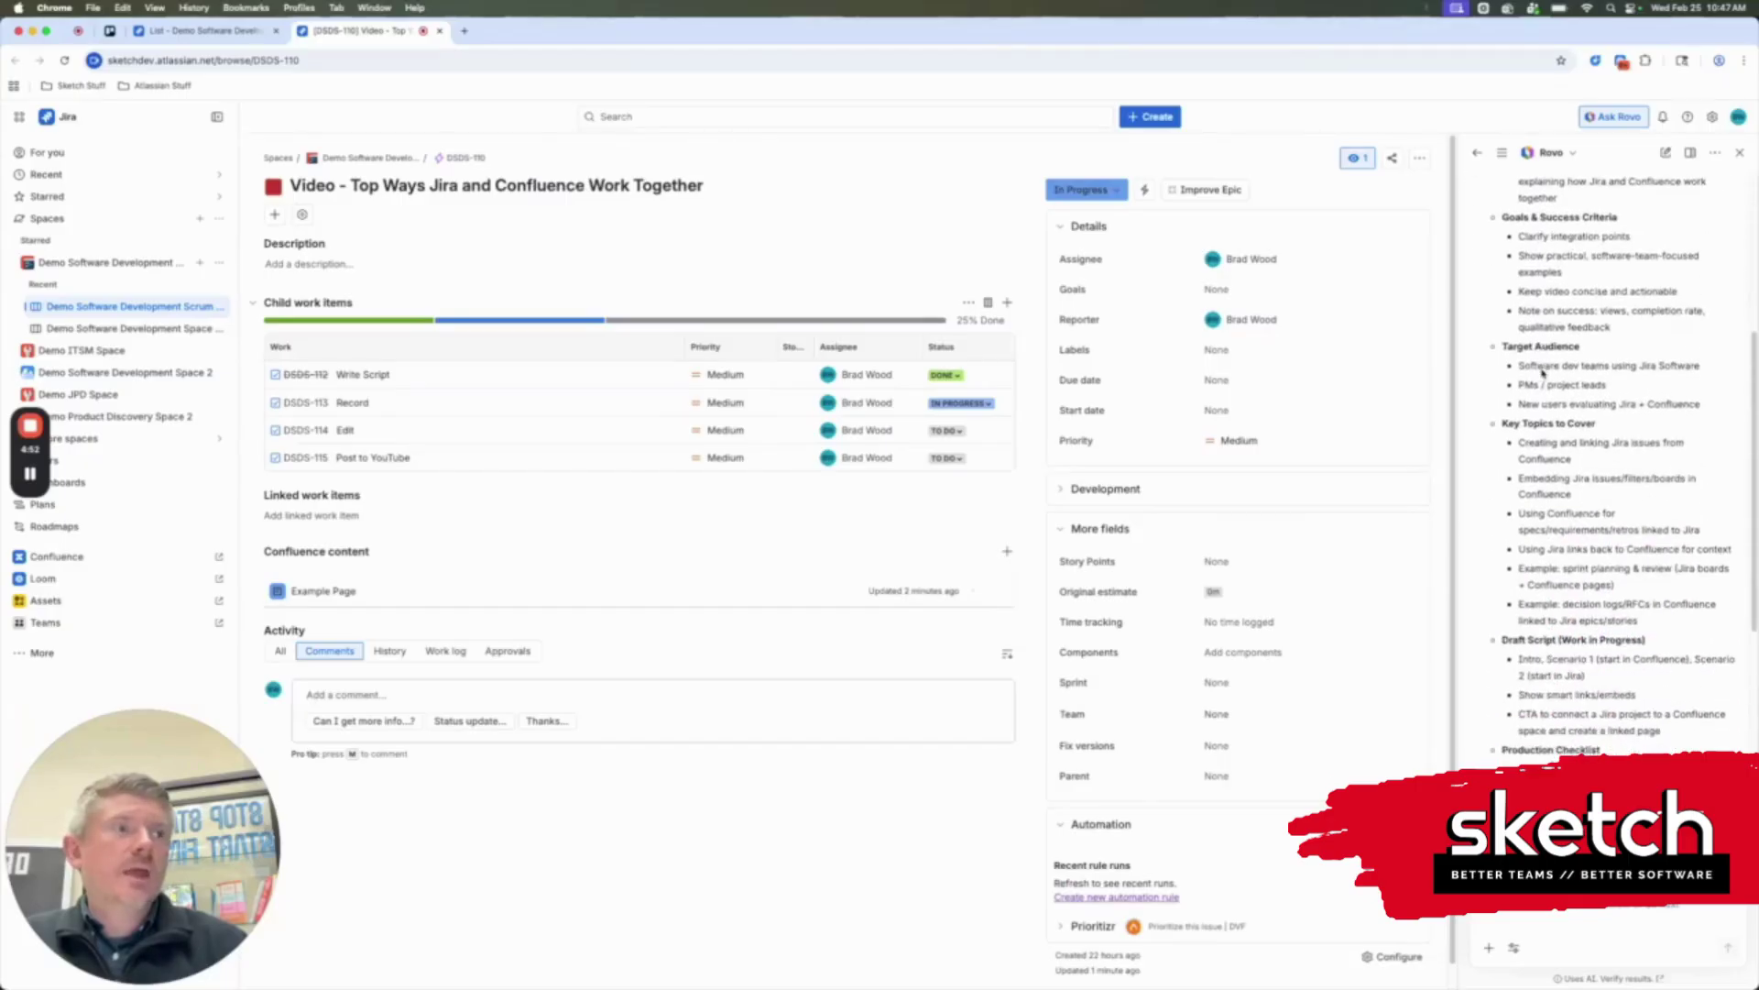
scroll(1542, 368, "down", 2)
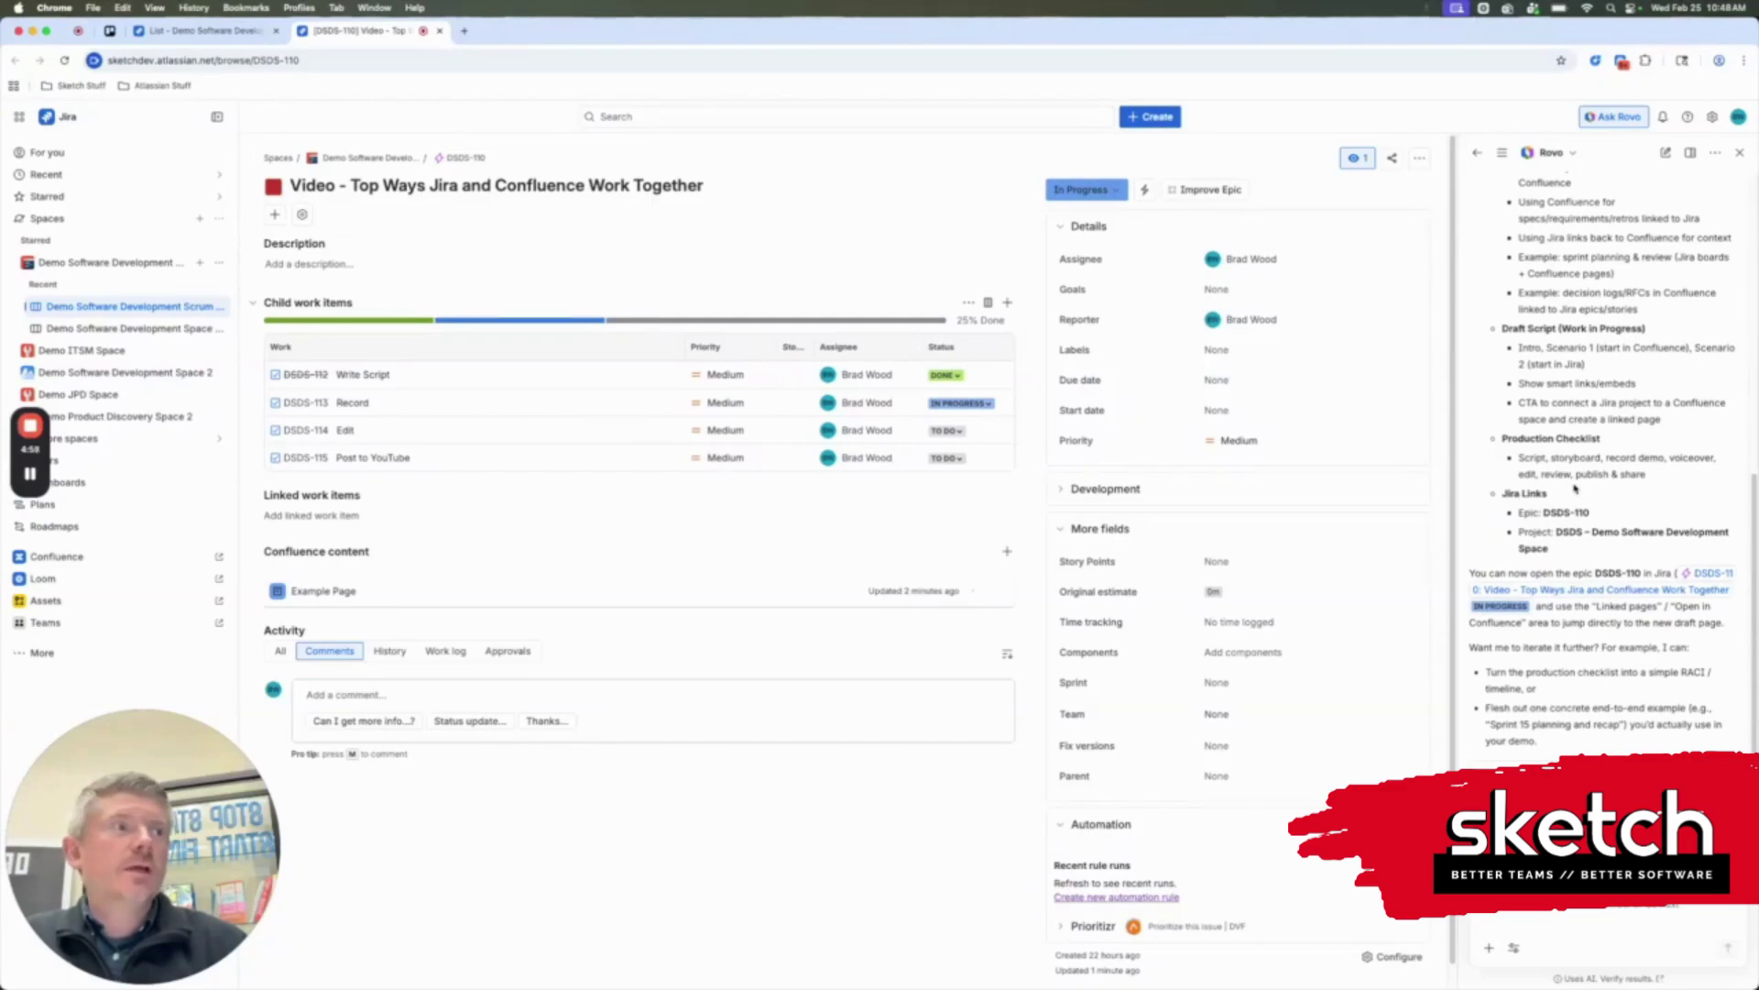
scroll(1576, 487, "down", 3)
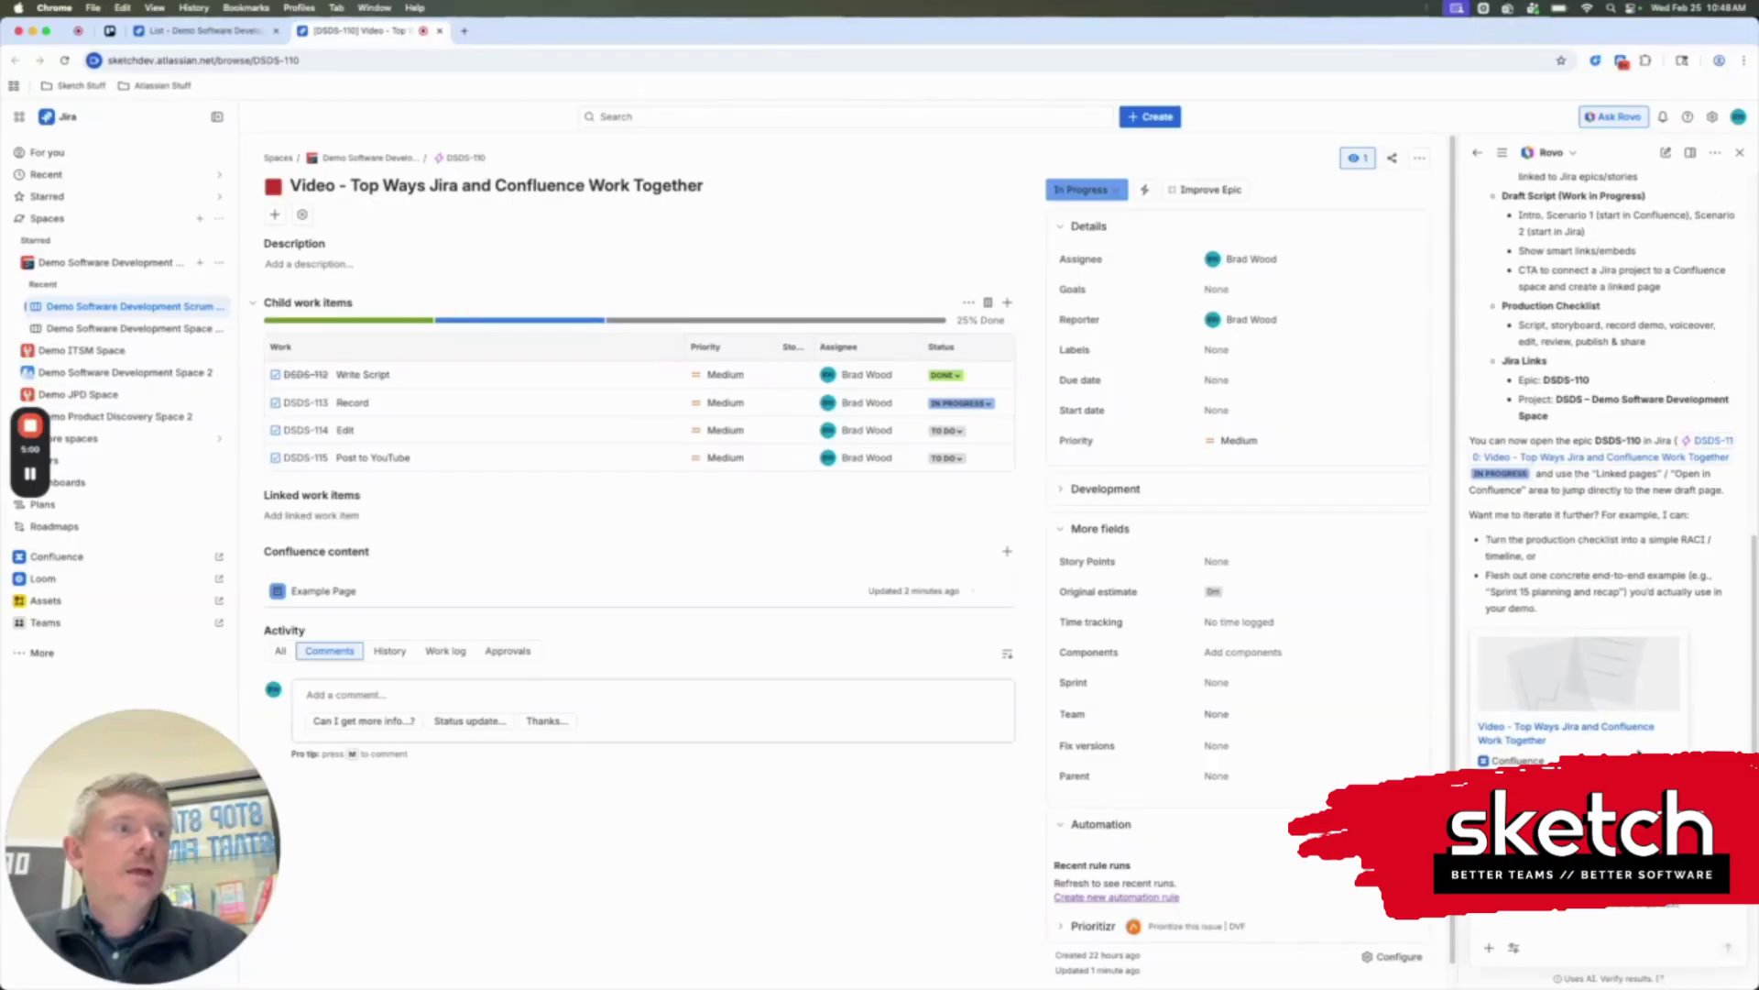
left_click(1585, 753)
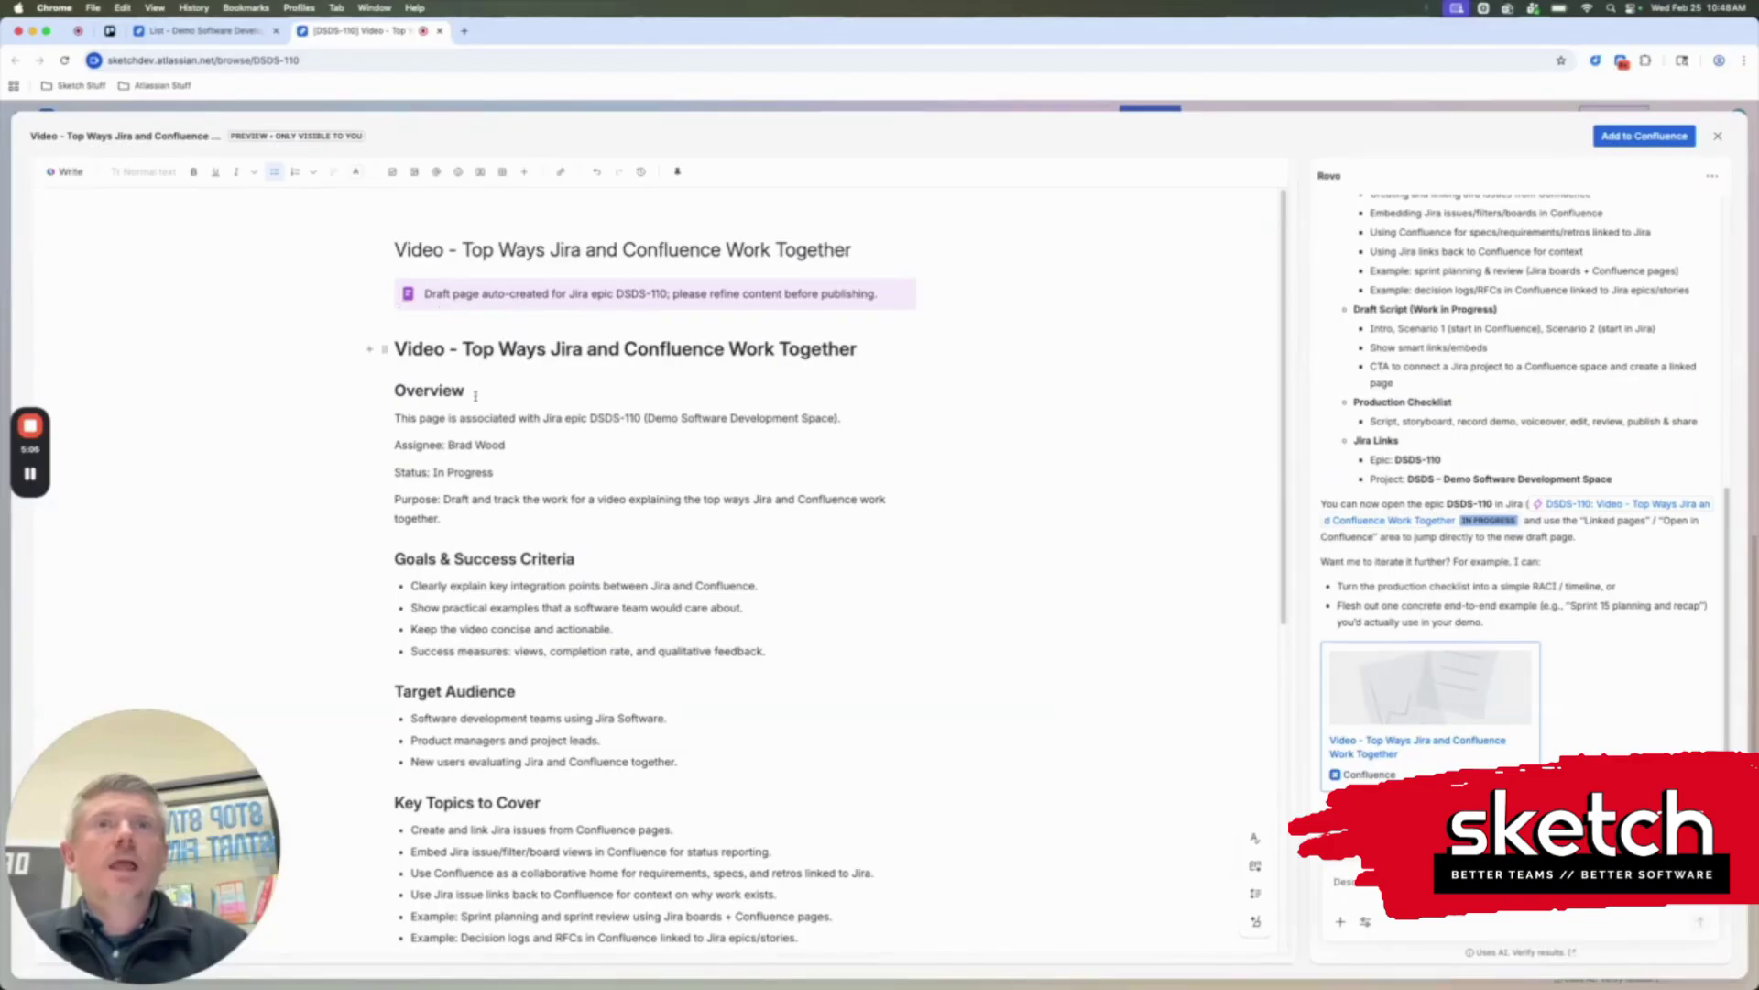
Review the drafted page from its overview to its Jira links, and close the preview without adding it to Confluence
left_click(498, 418)
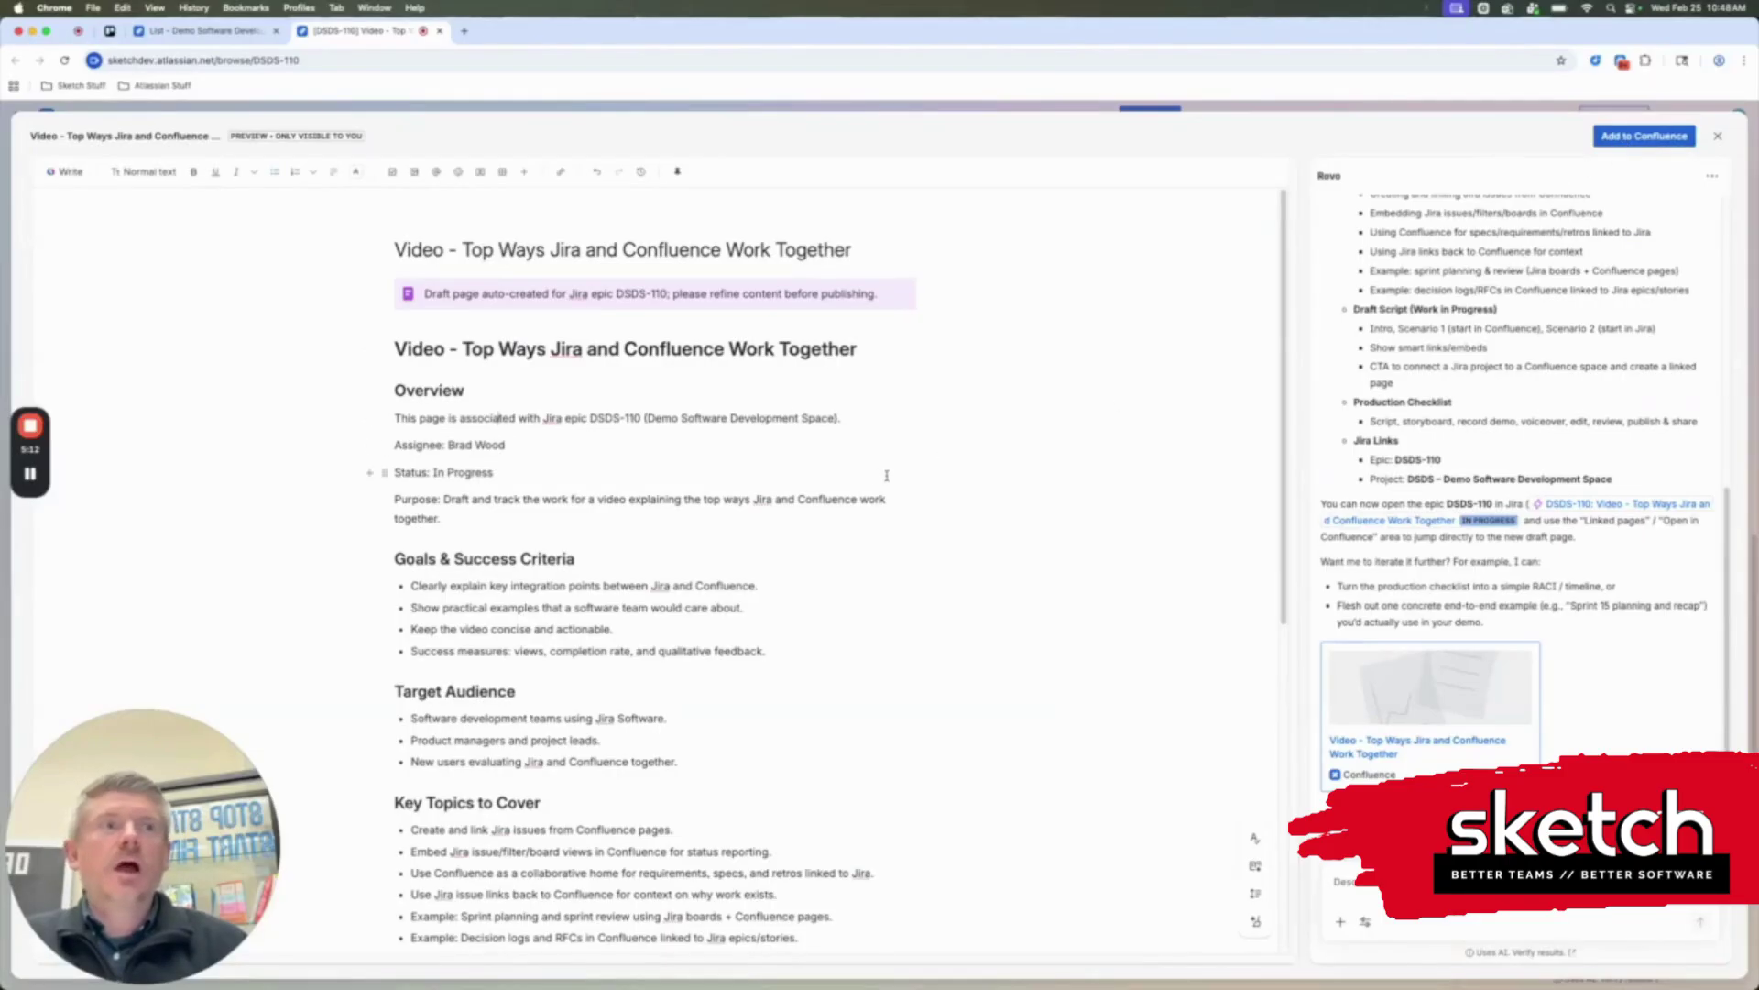
scroll(874, 476, "down", 6)
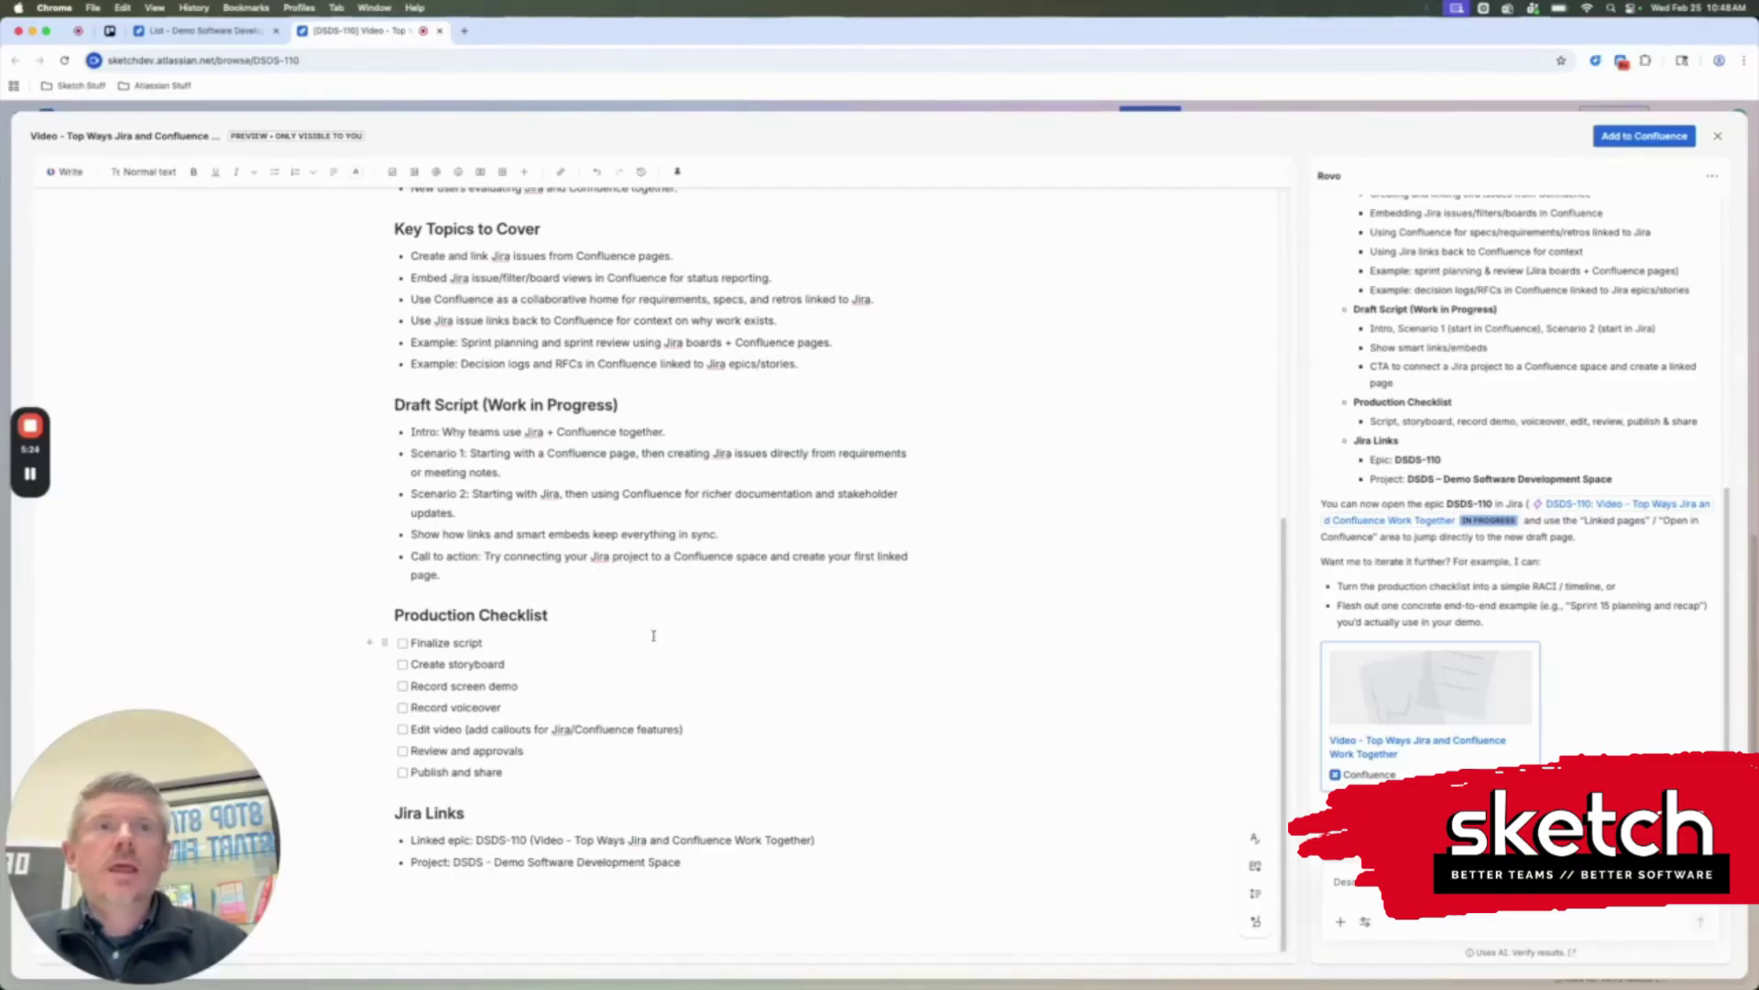
scroll(654, 635, "up", 10)
left_click(1712, 138)
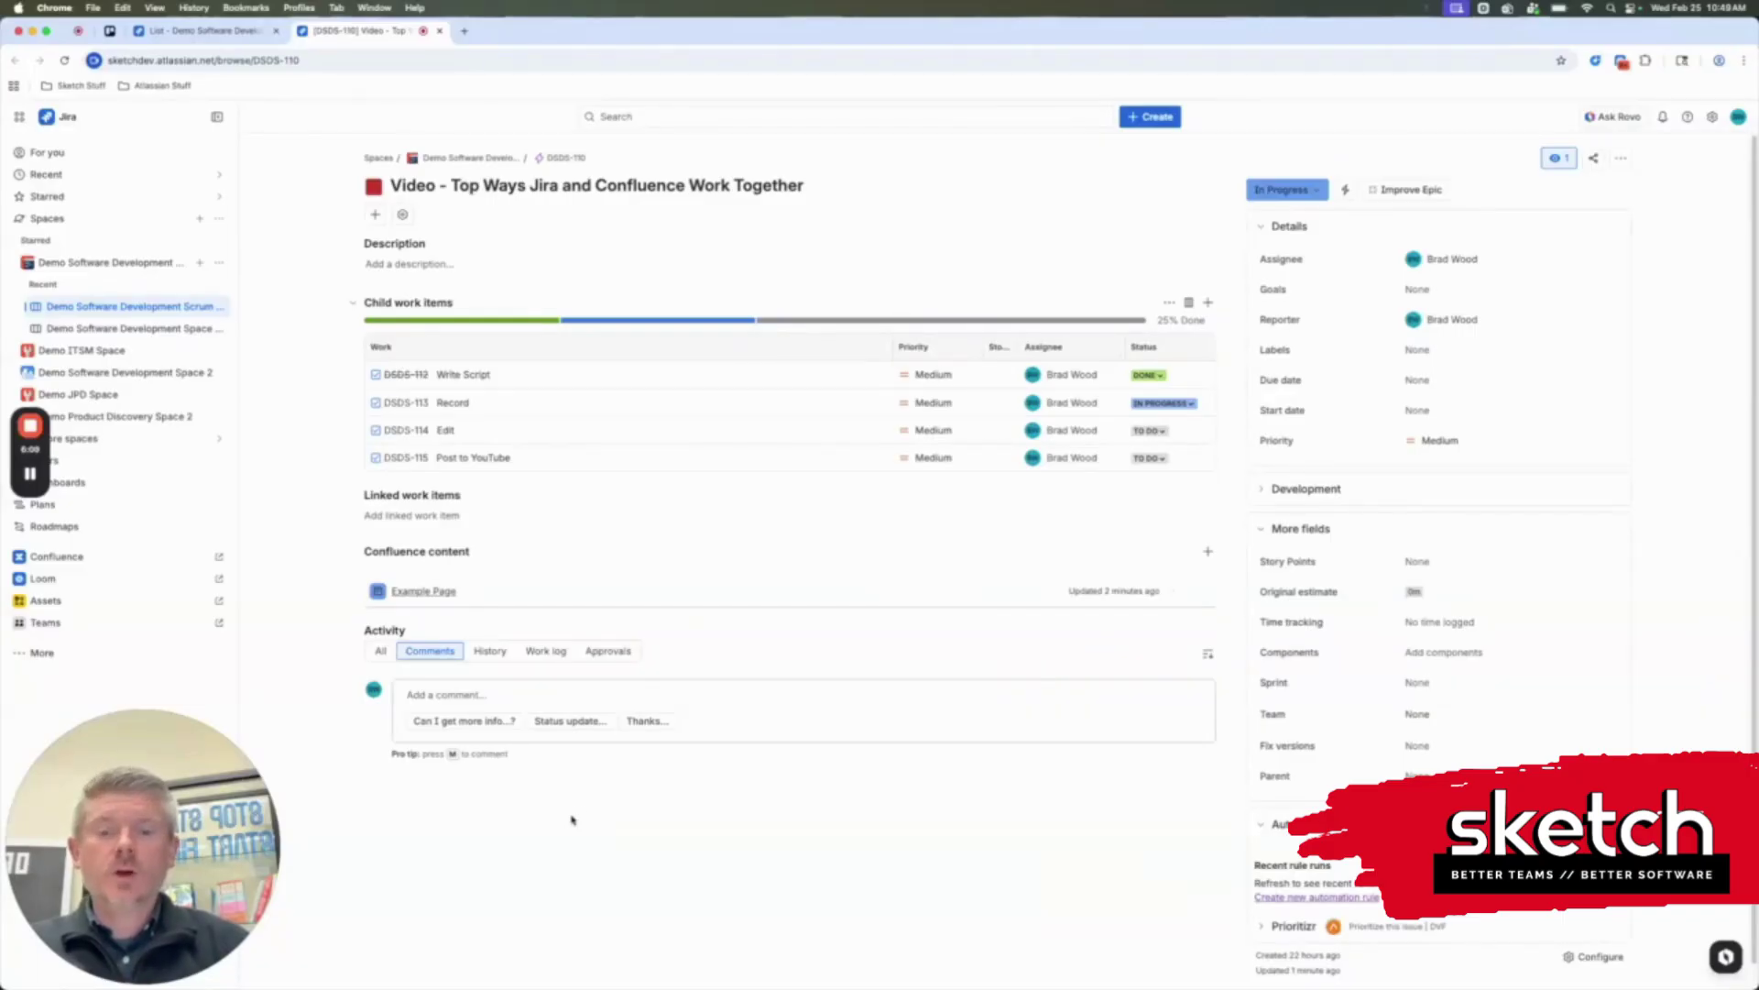
Paste the link to Example Page into the epic's description
left_click(459, 265)
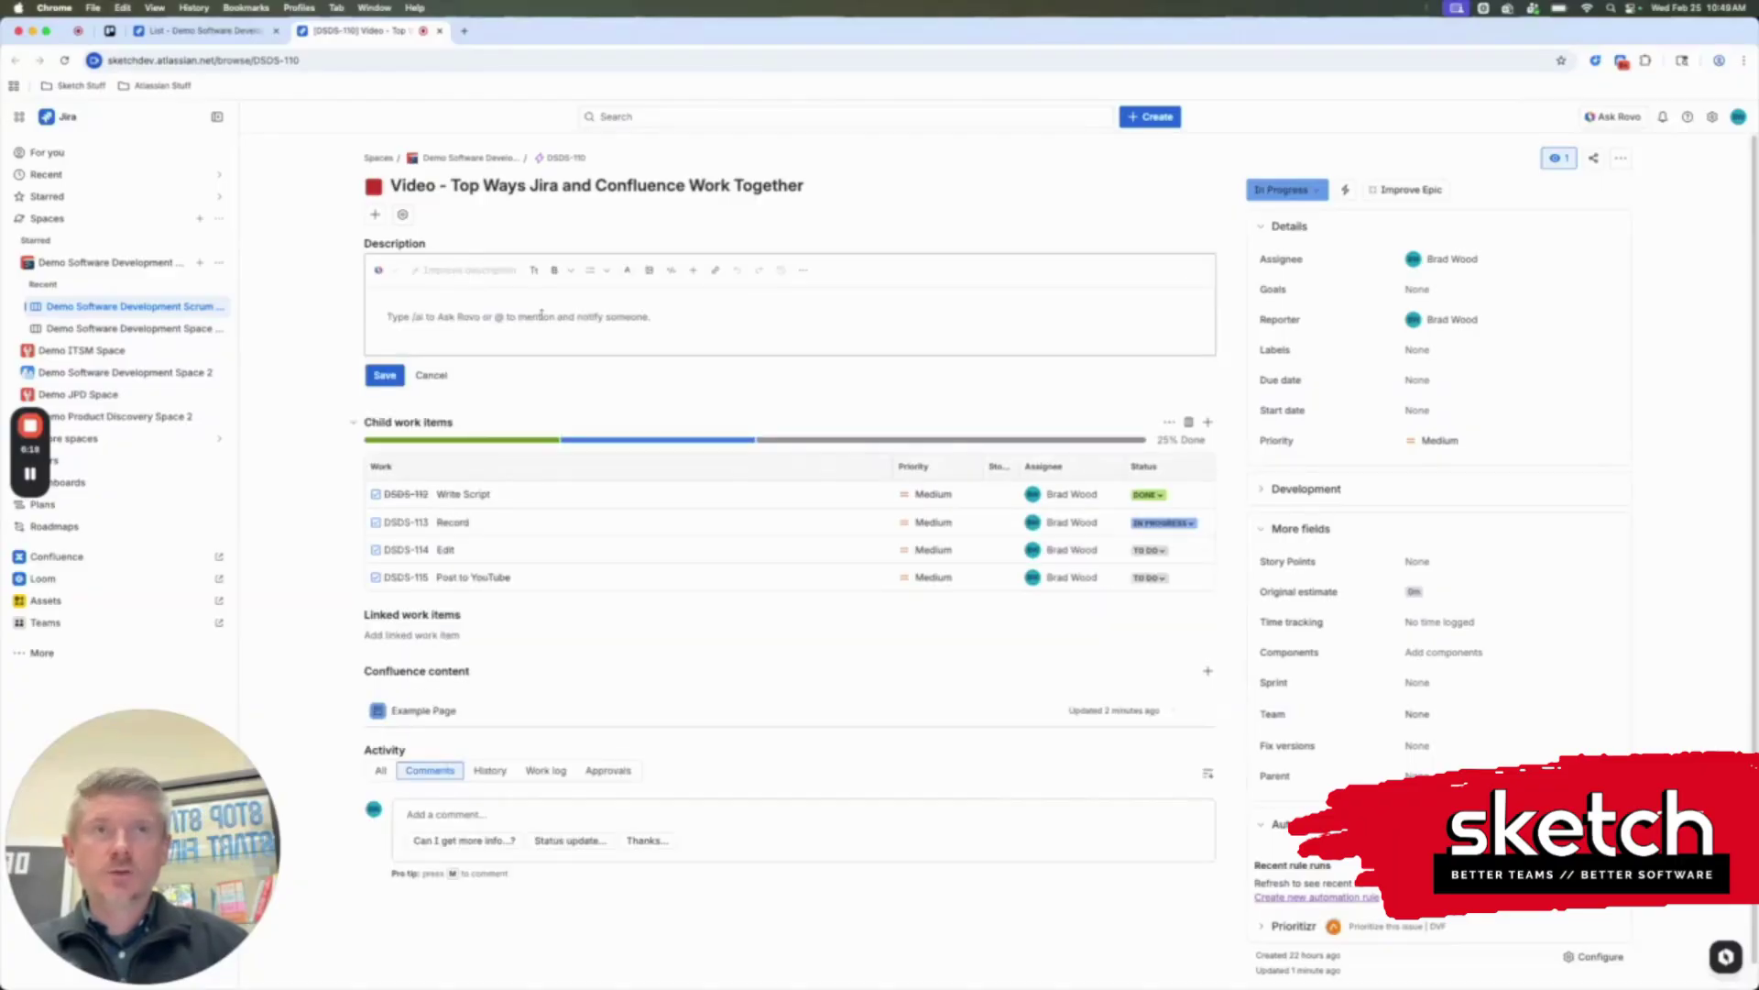
key("super+v")
key("Return")
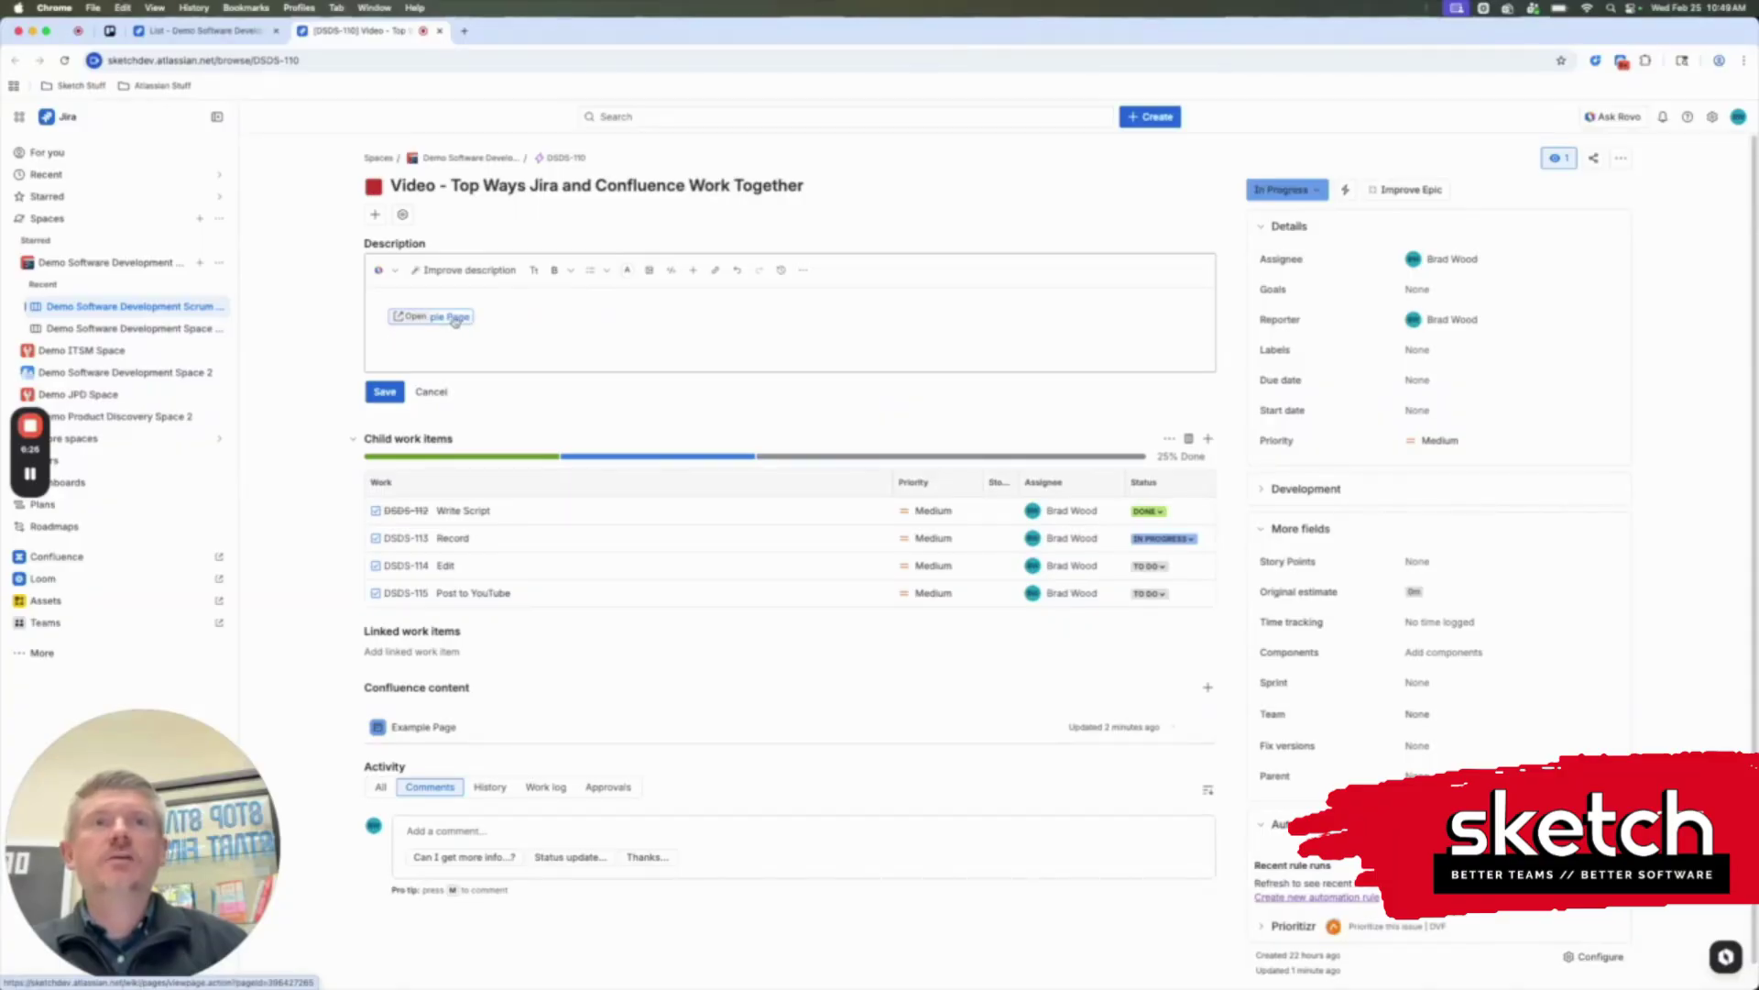
Change the Example Page link in the description to the Card display
left_click(449, 319)
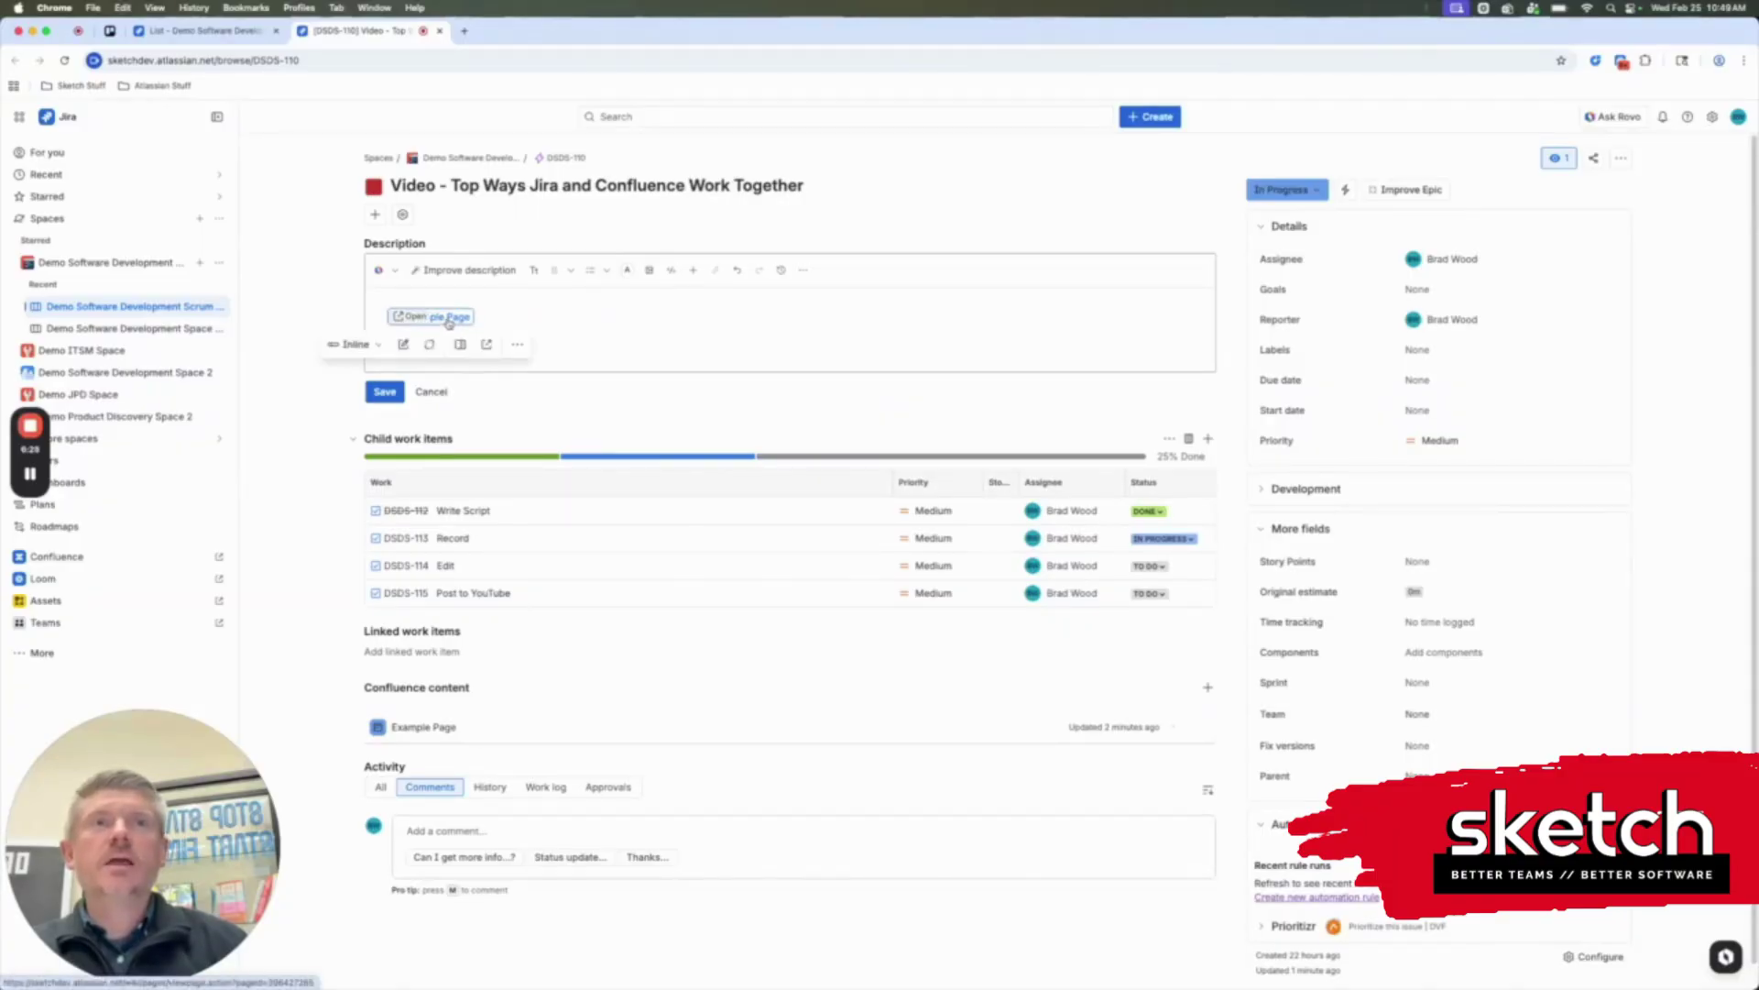
left_click(378, 346)
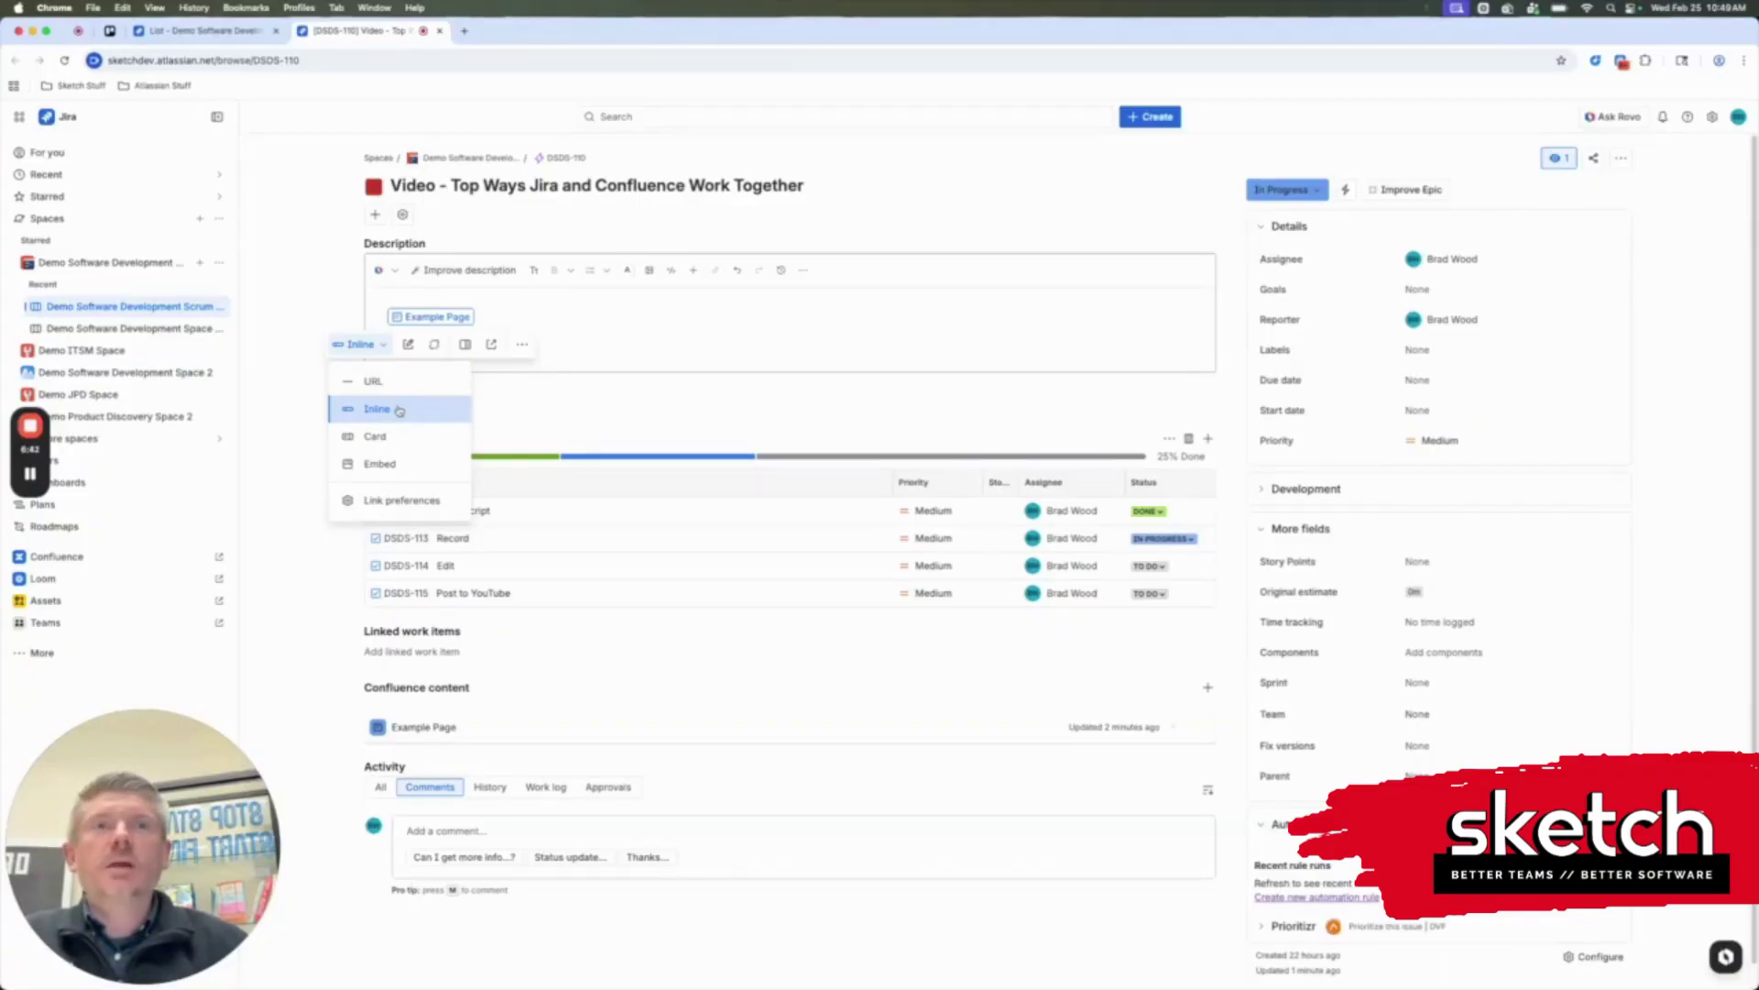
left_click(400, 438)
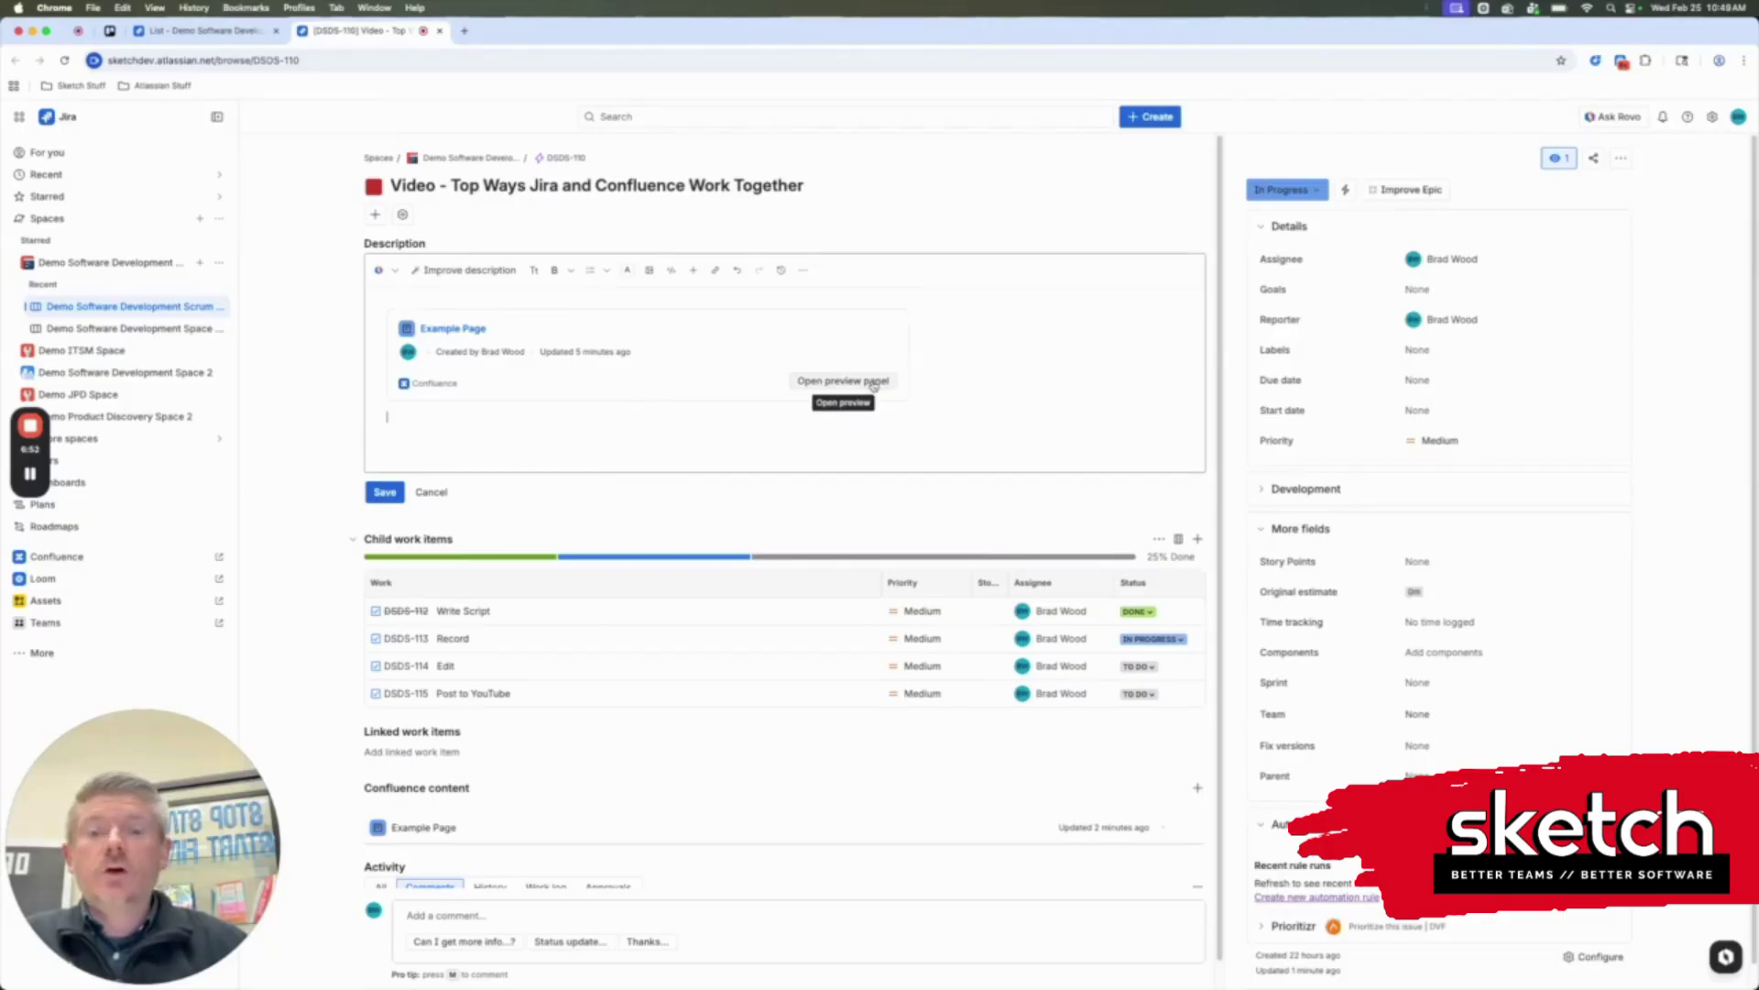
Change the Example Page link in the epic's description from a card to the Embed display
left_click(654, 361)
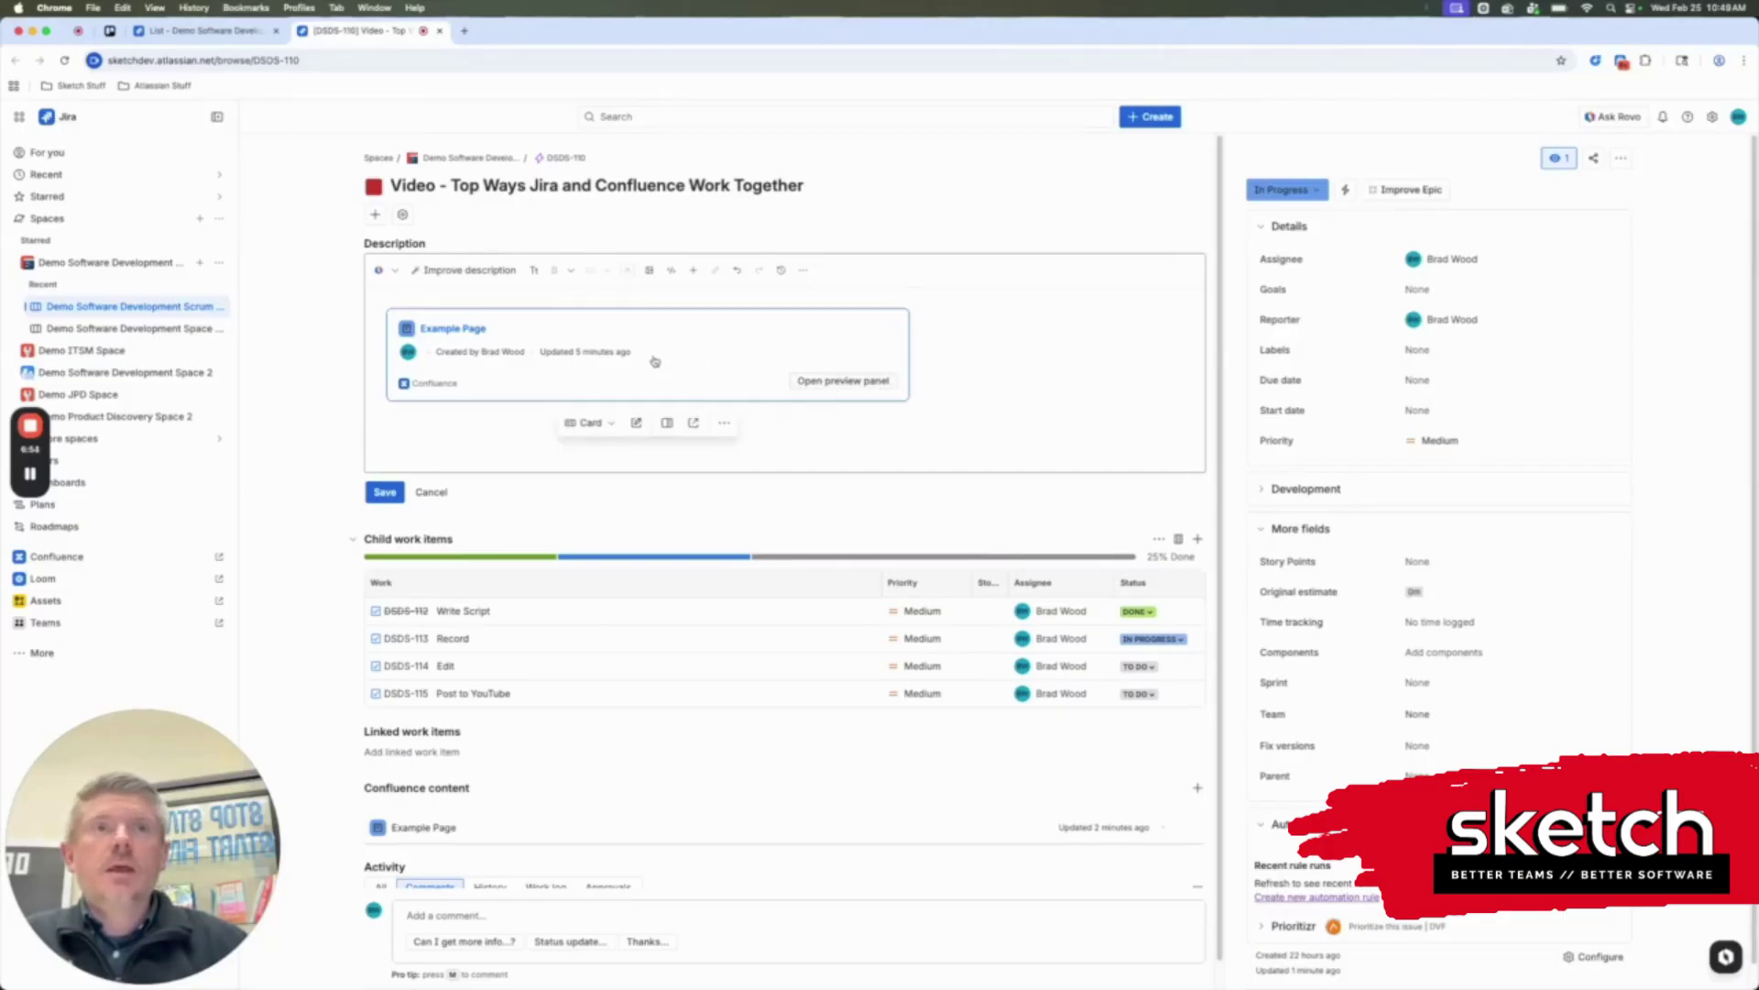
left_click(612, 423)
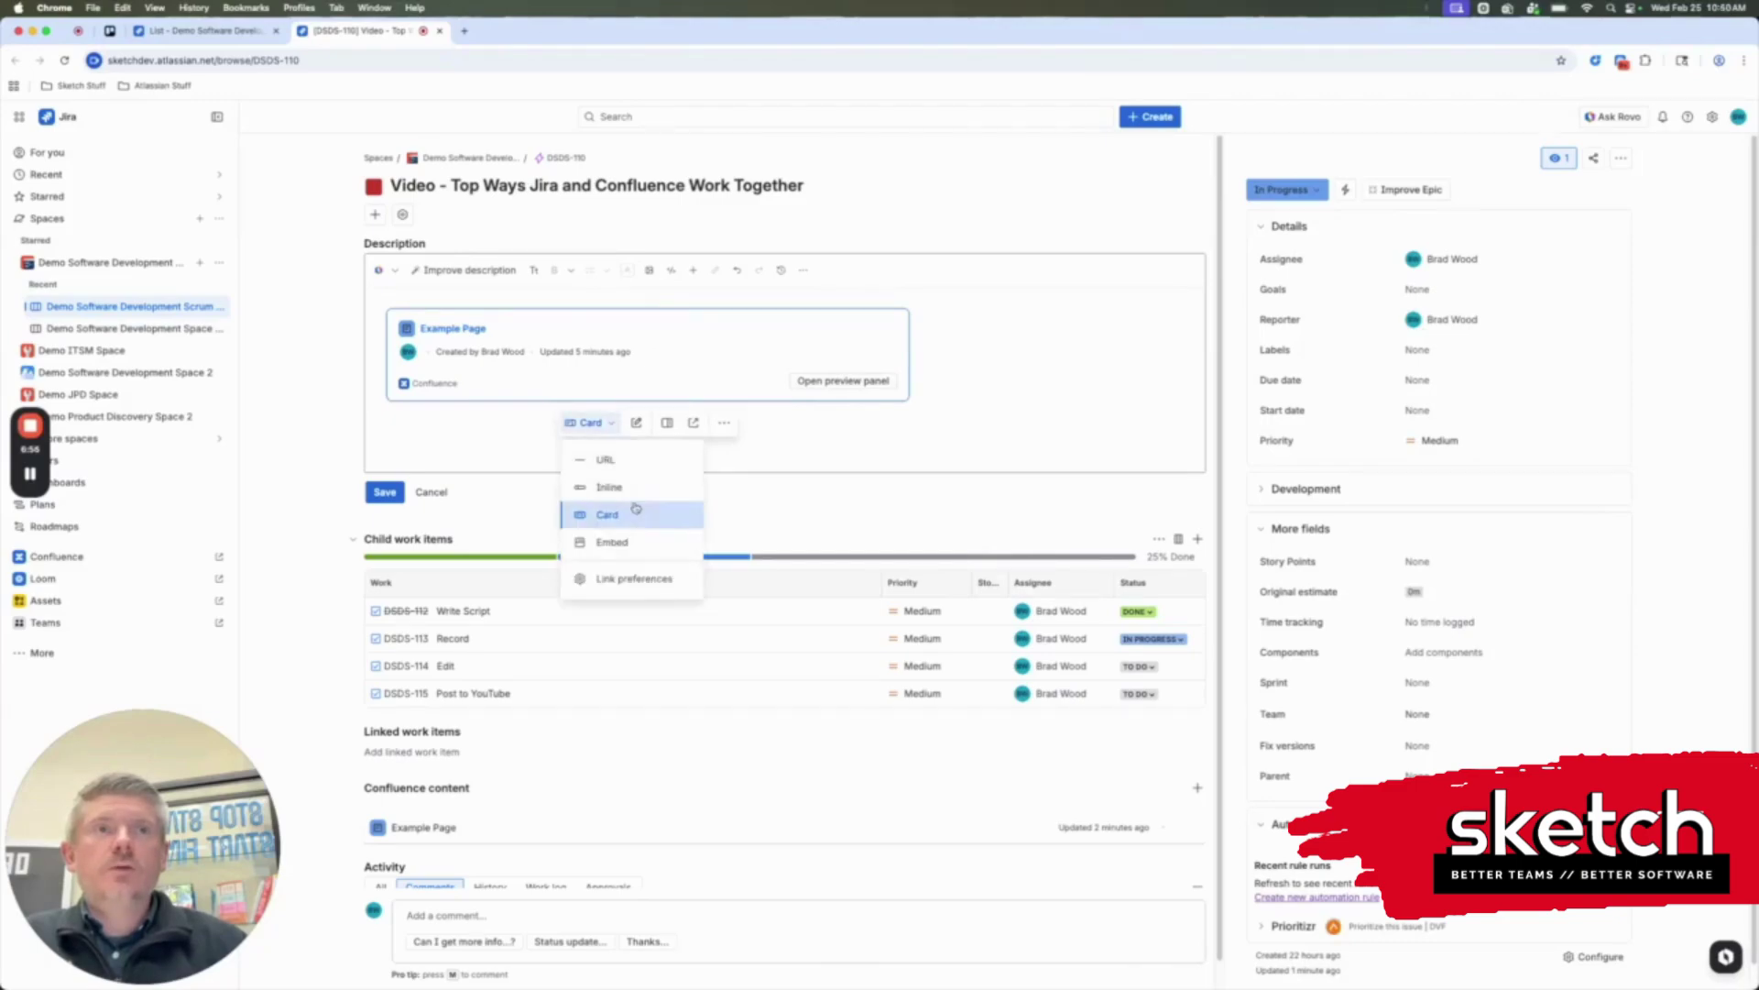
left_click(657, 542)
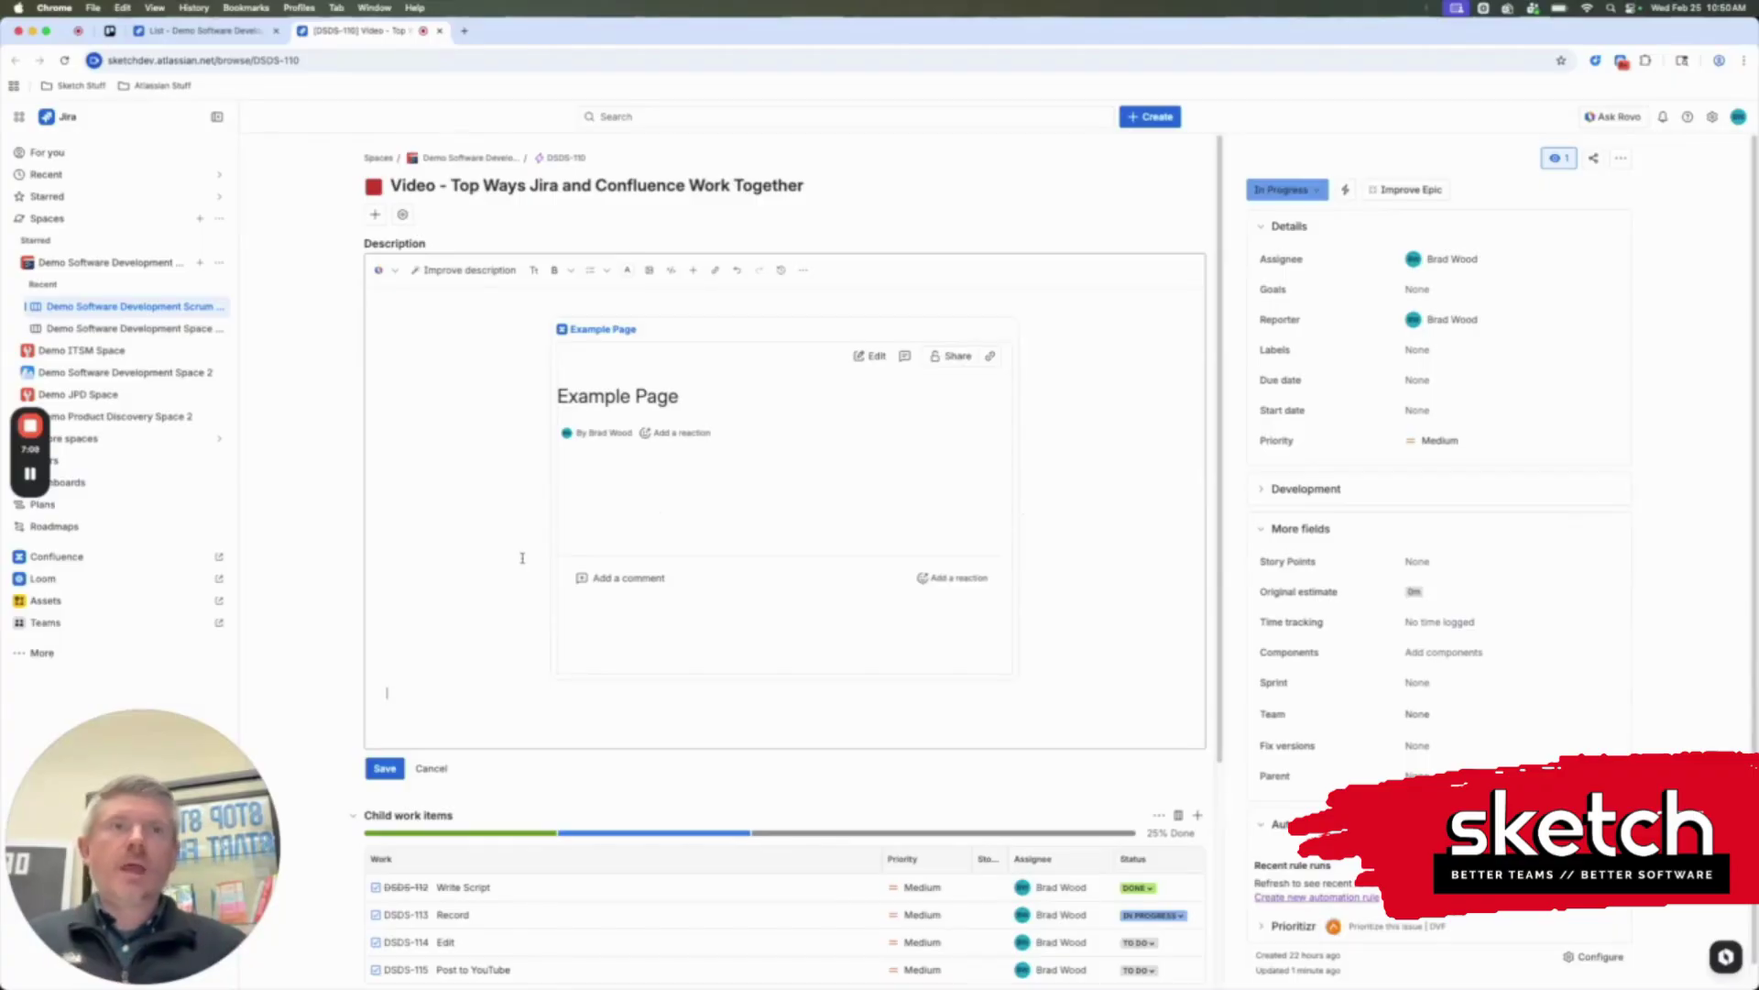
Check the alignment options of the embedded Example Page and save the epic's description
left_click(689, 680)
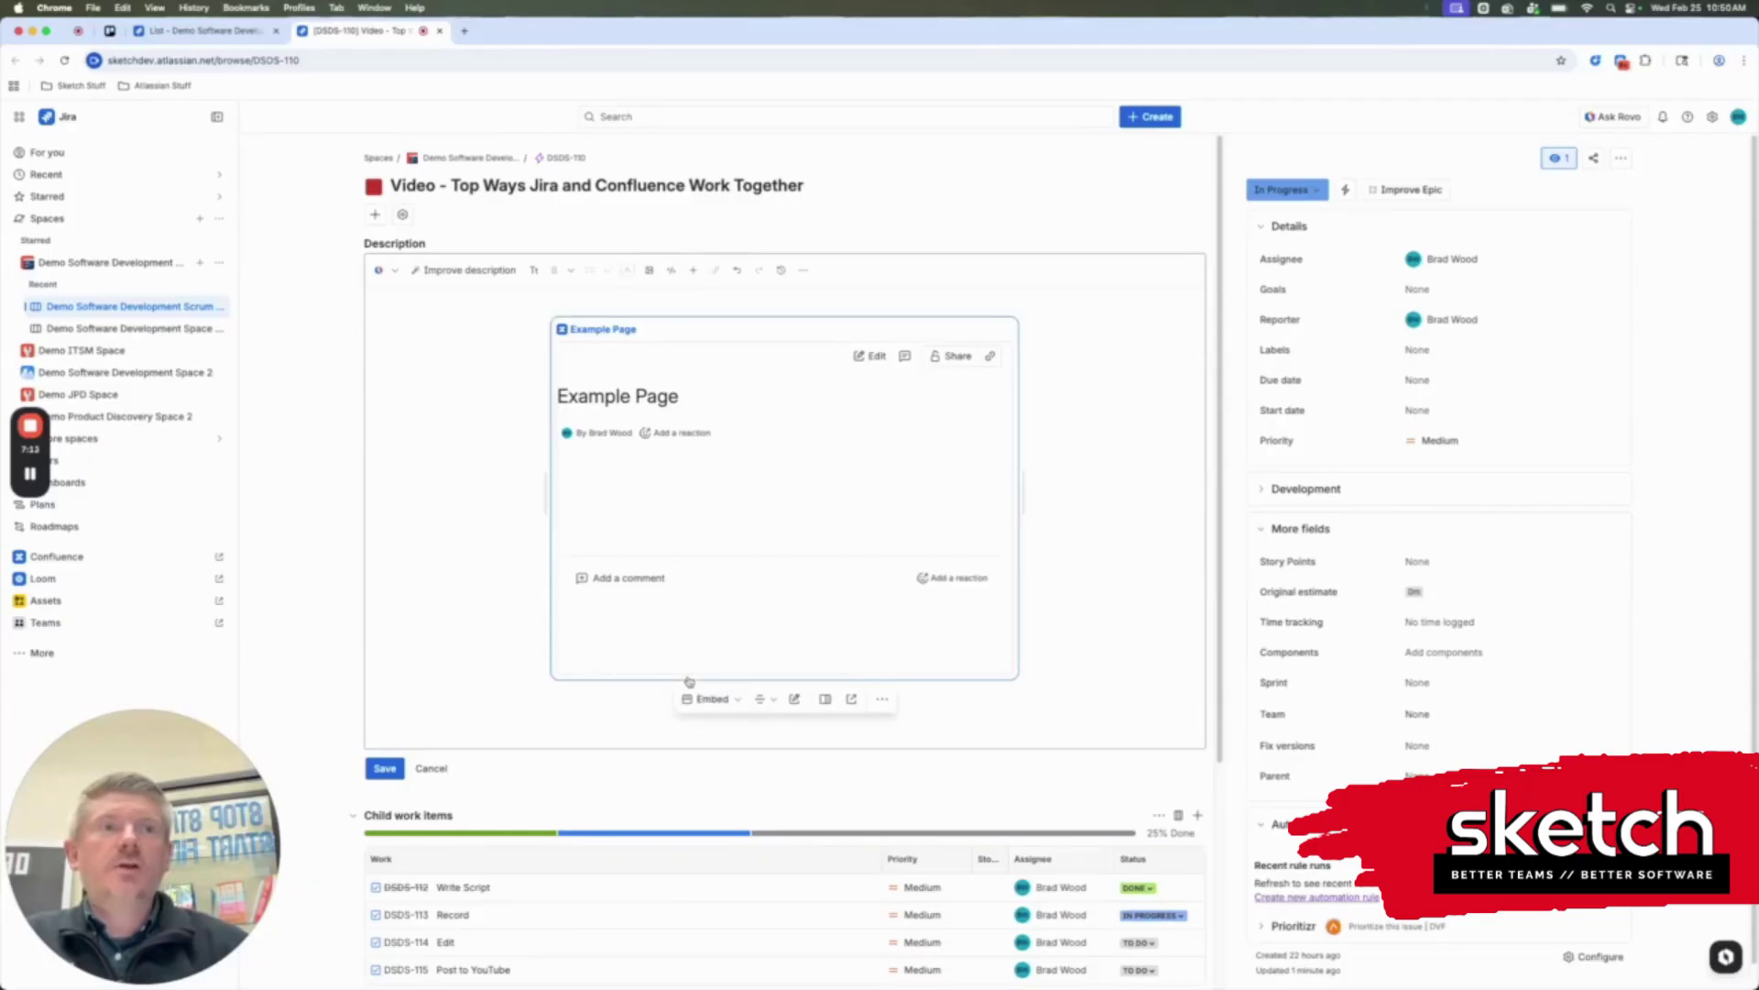
left_click(768, 701)
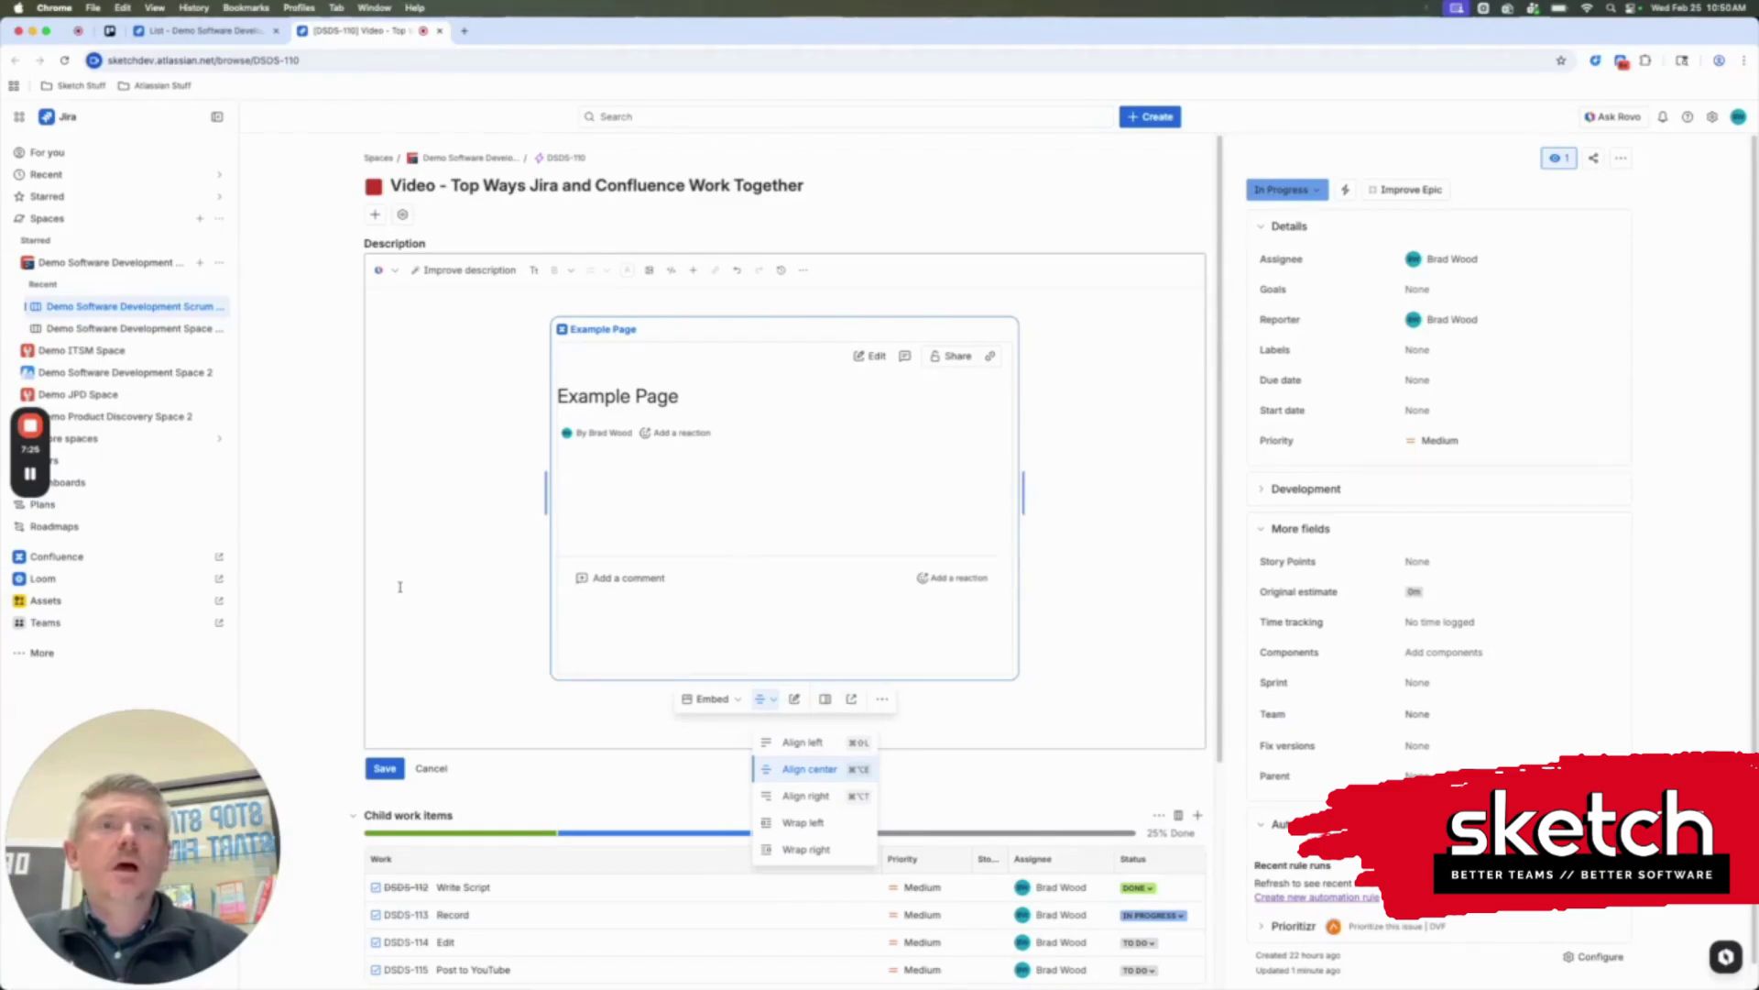
left_click(385, 768)
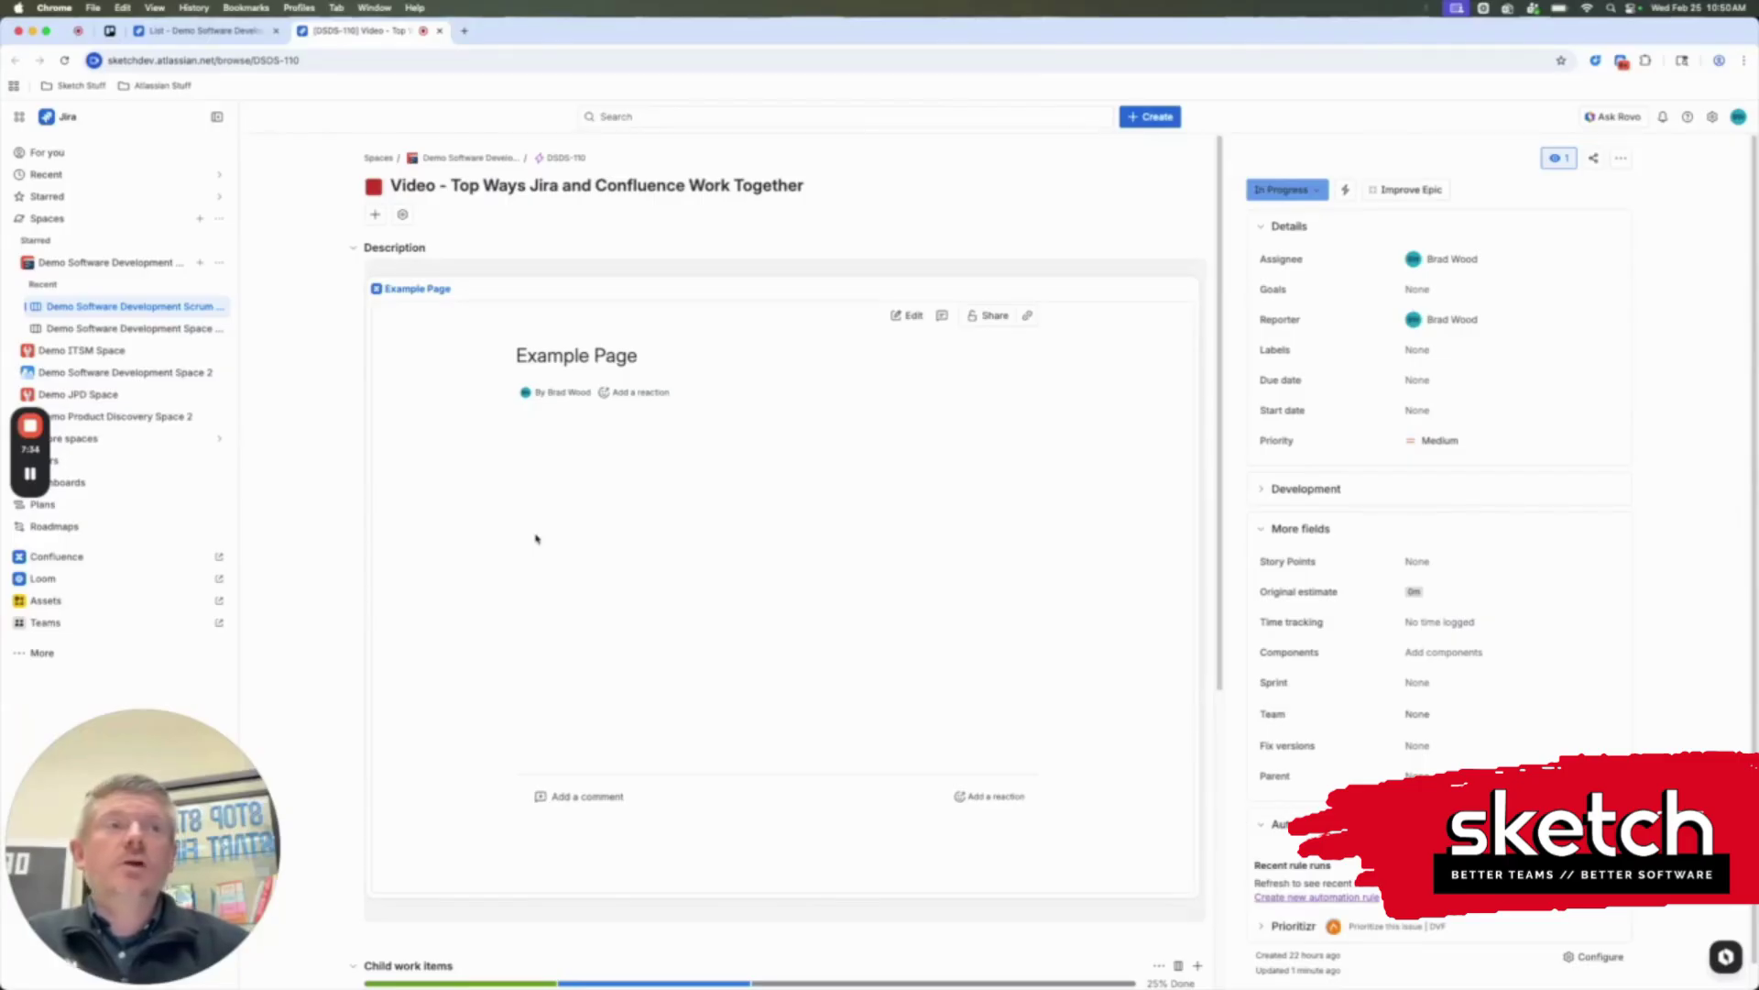
Open and close the embedded Example Page's editor without changes, and look over the embed's sharing and reaction options
left_click(907, 315)
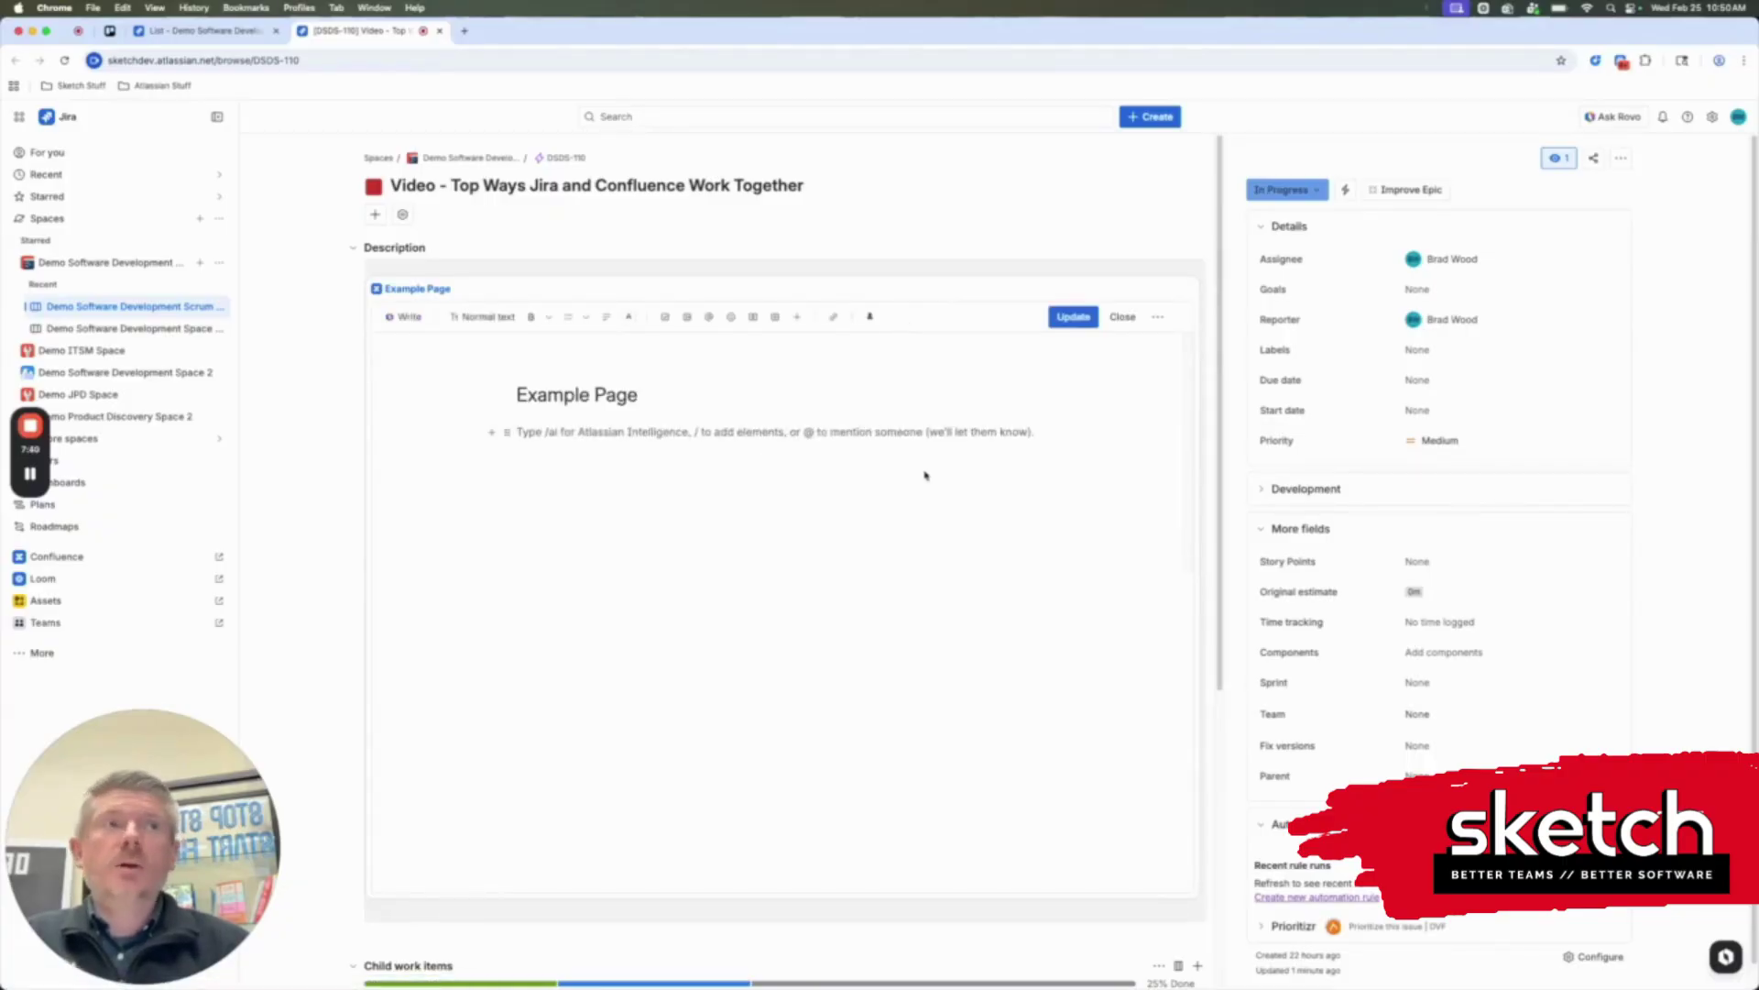
left_click(1122, 317)
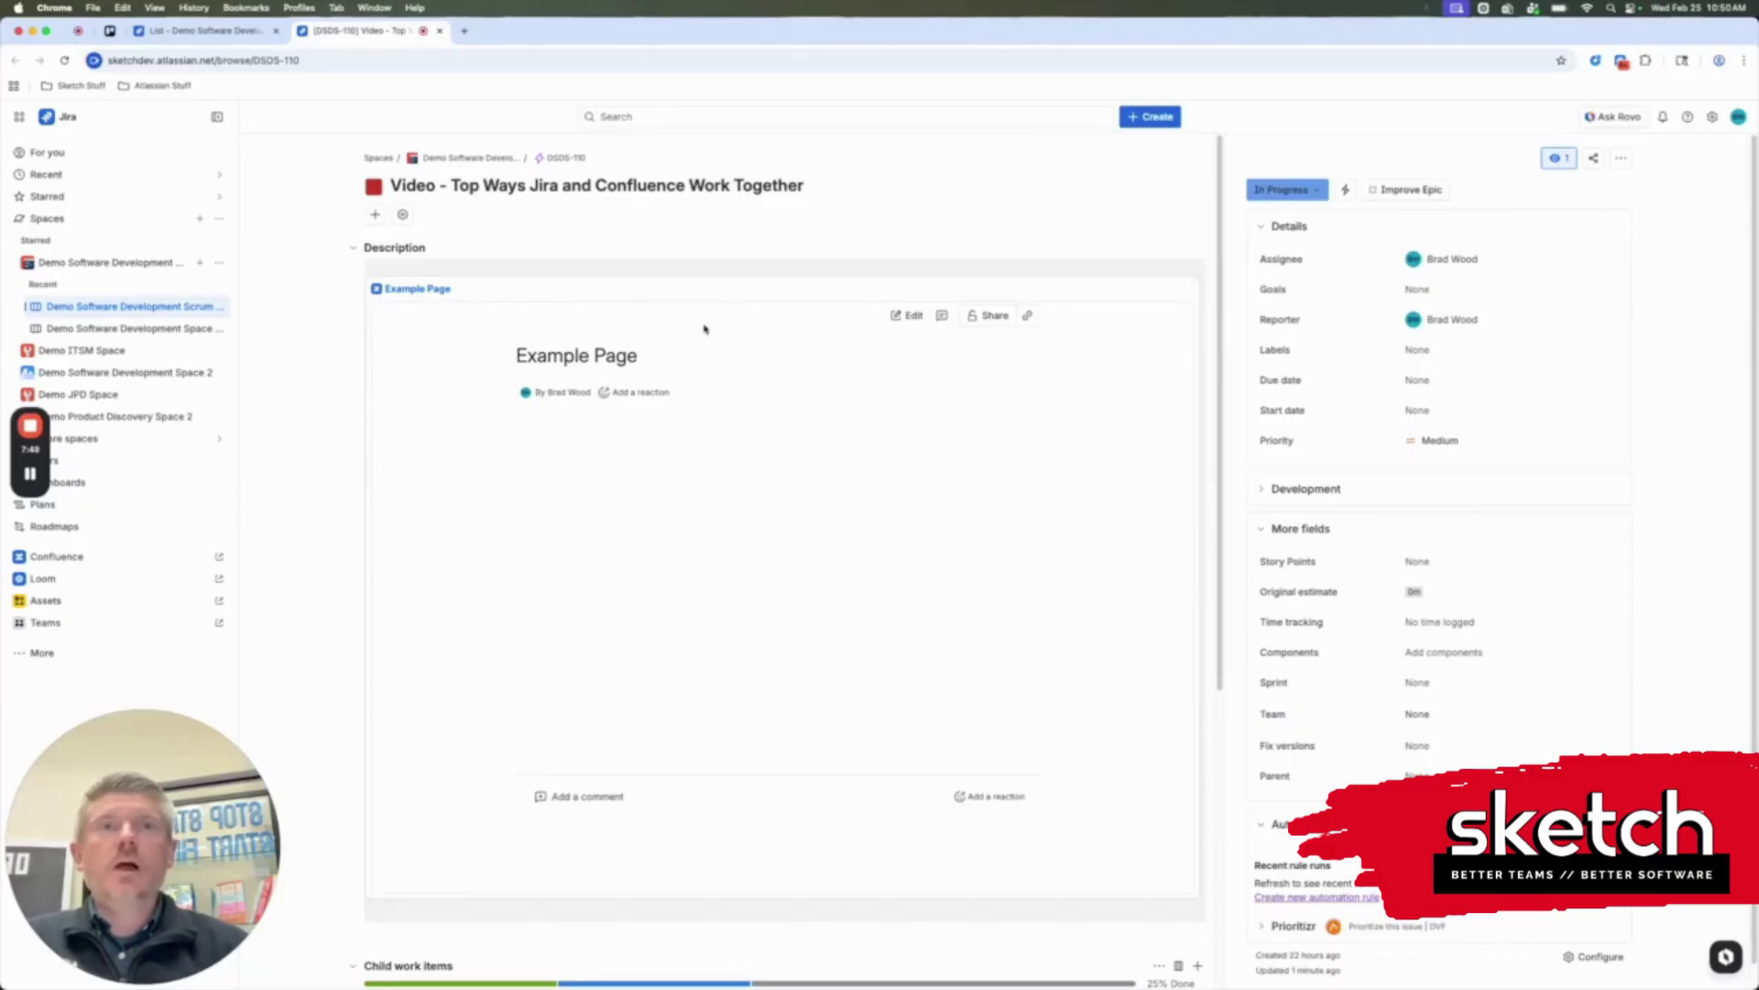
scroll(691, 389, "down", 5)
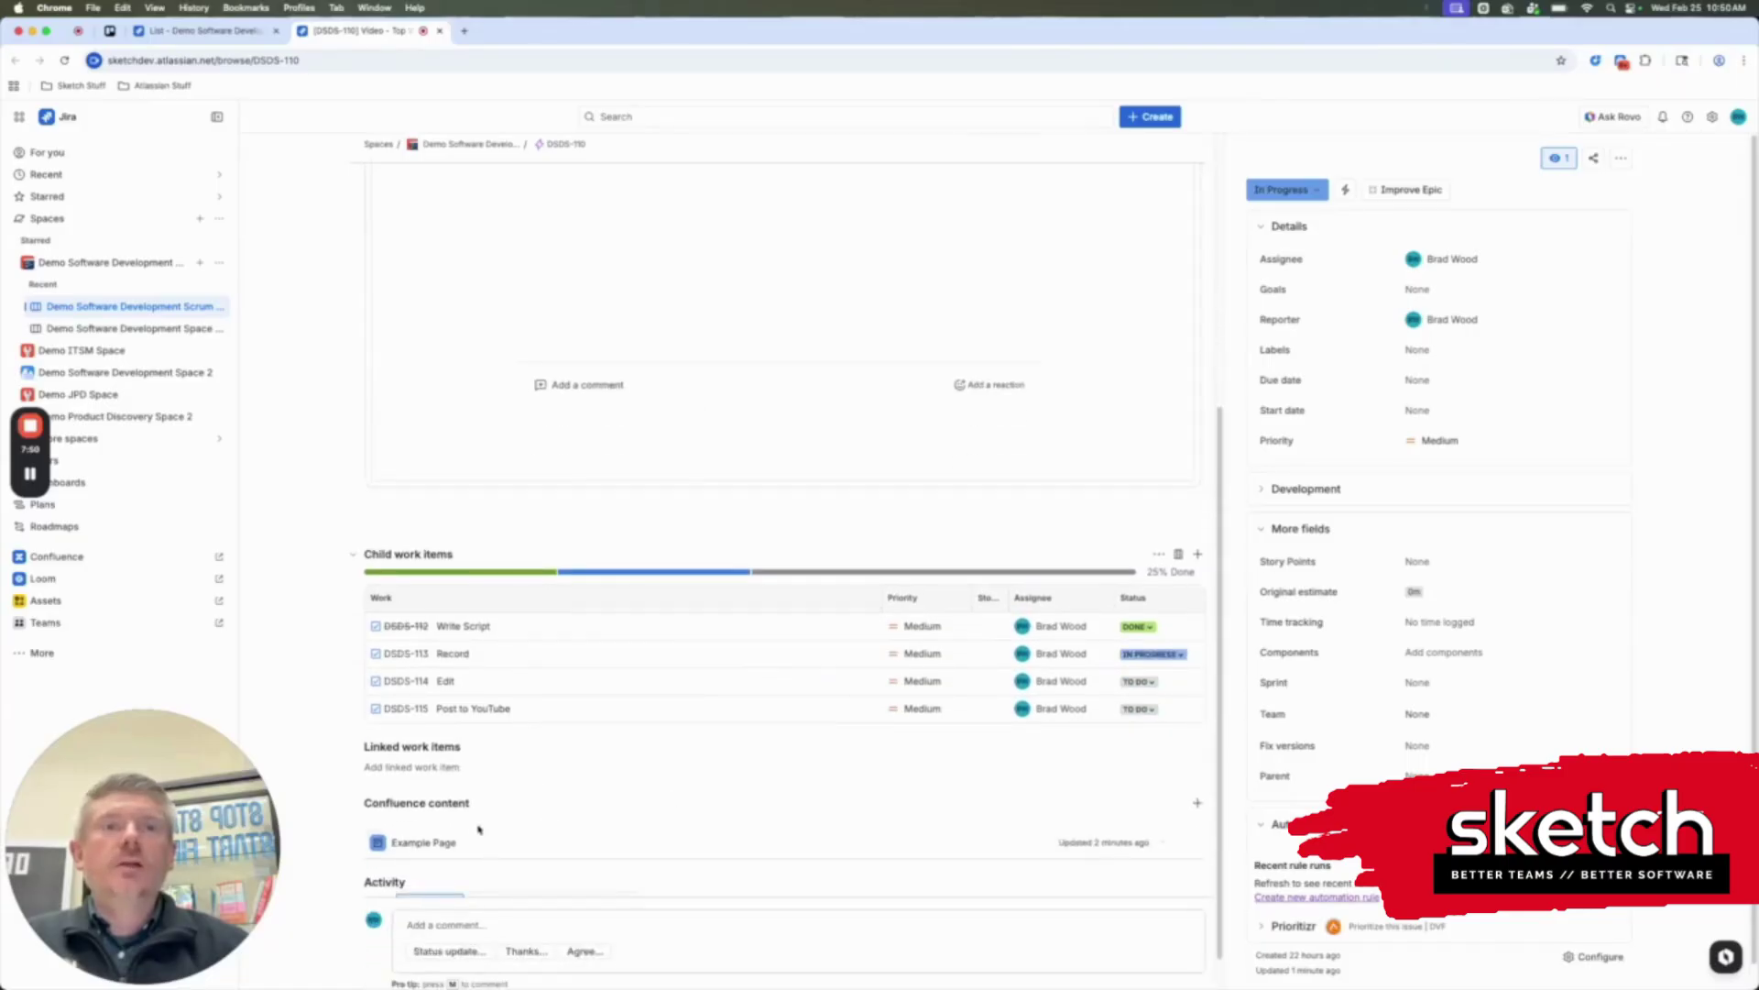
scroll(782, 608, "up", 4)
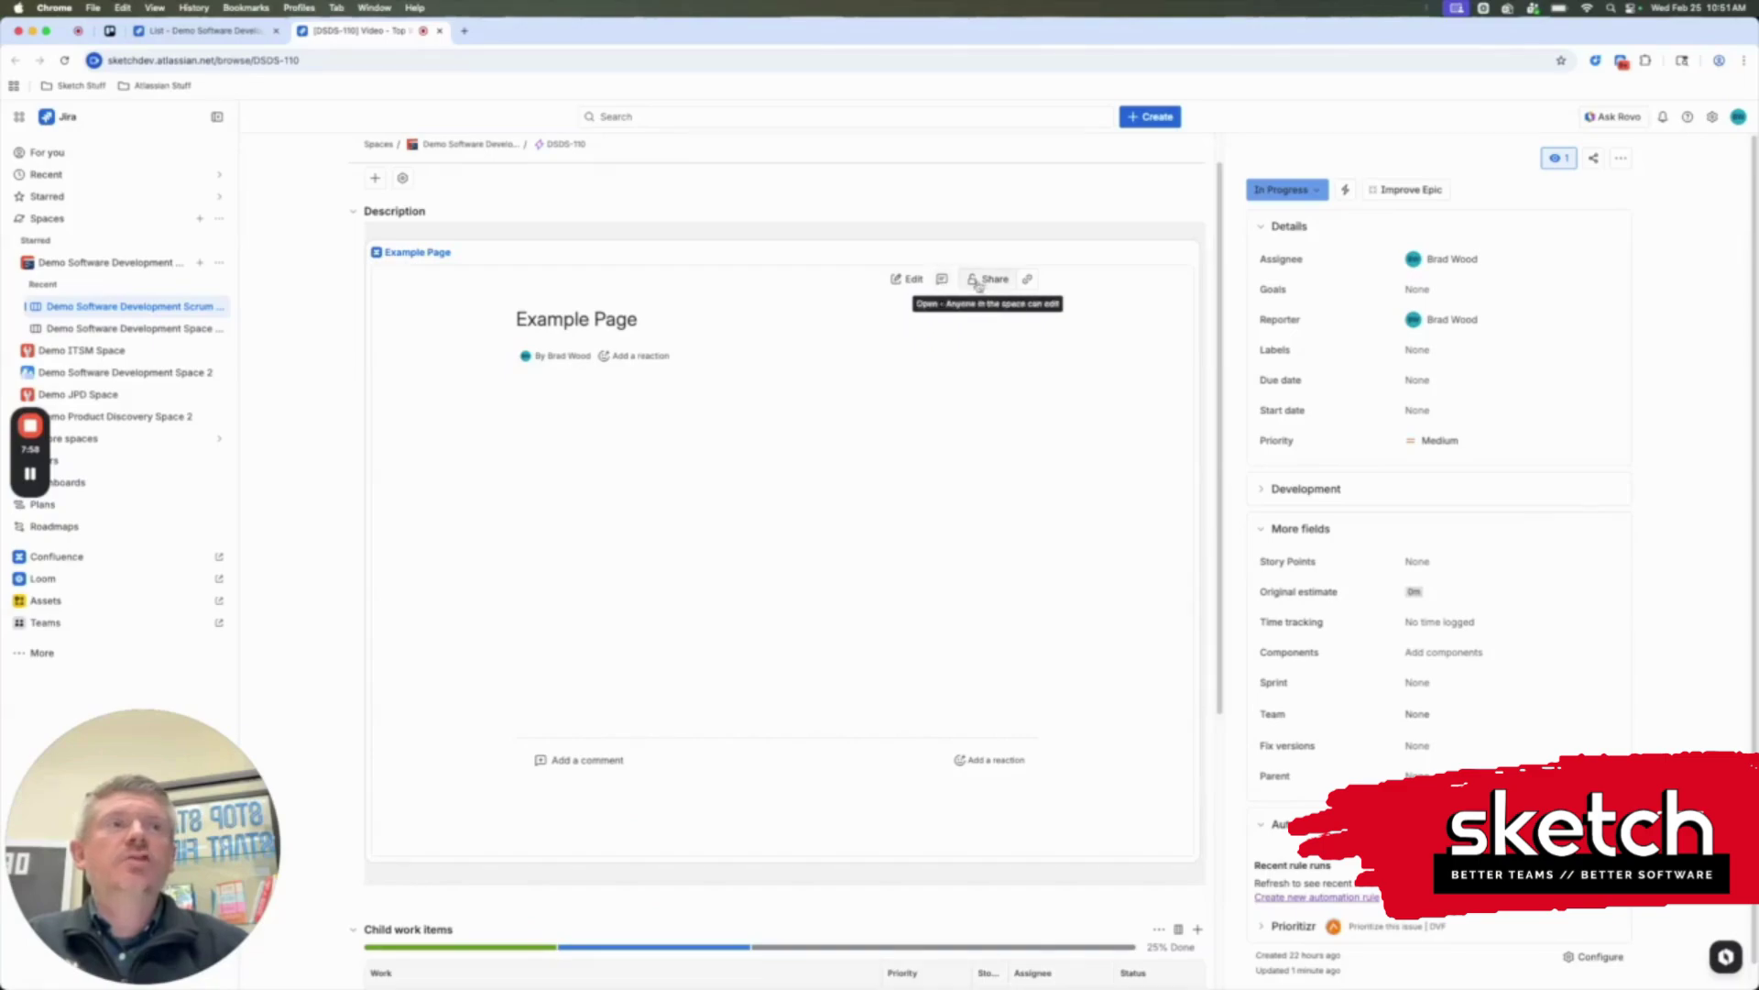
left_click(980, 760)
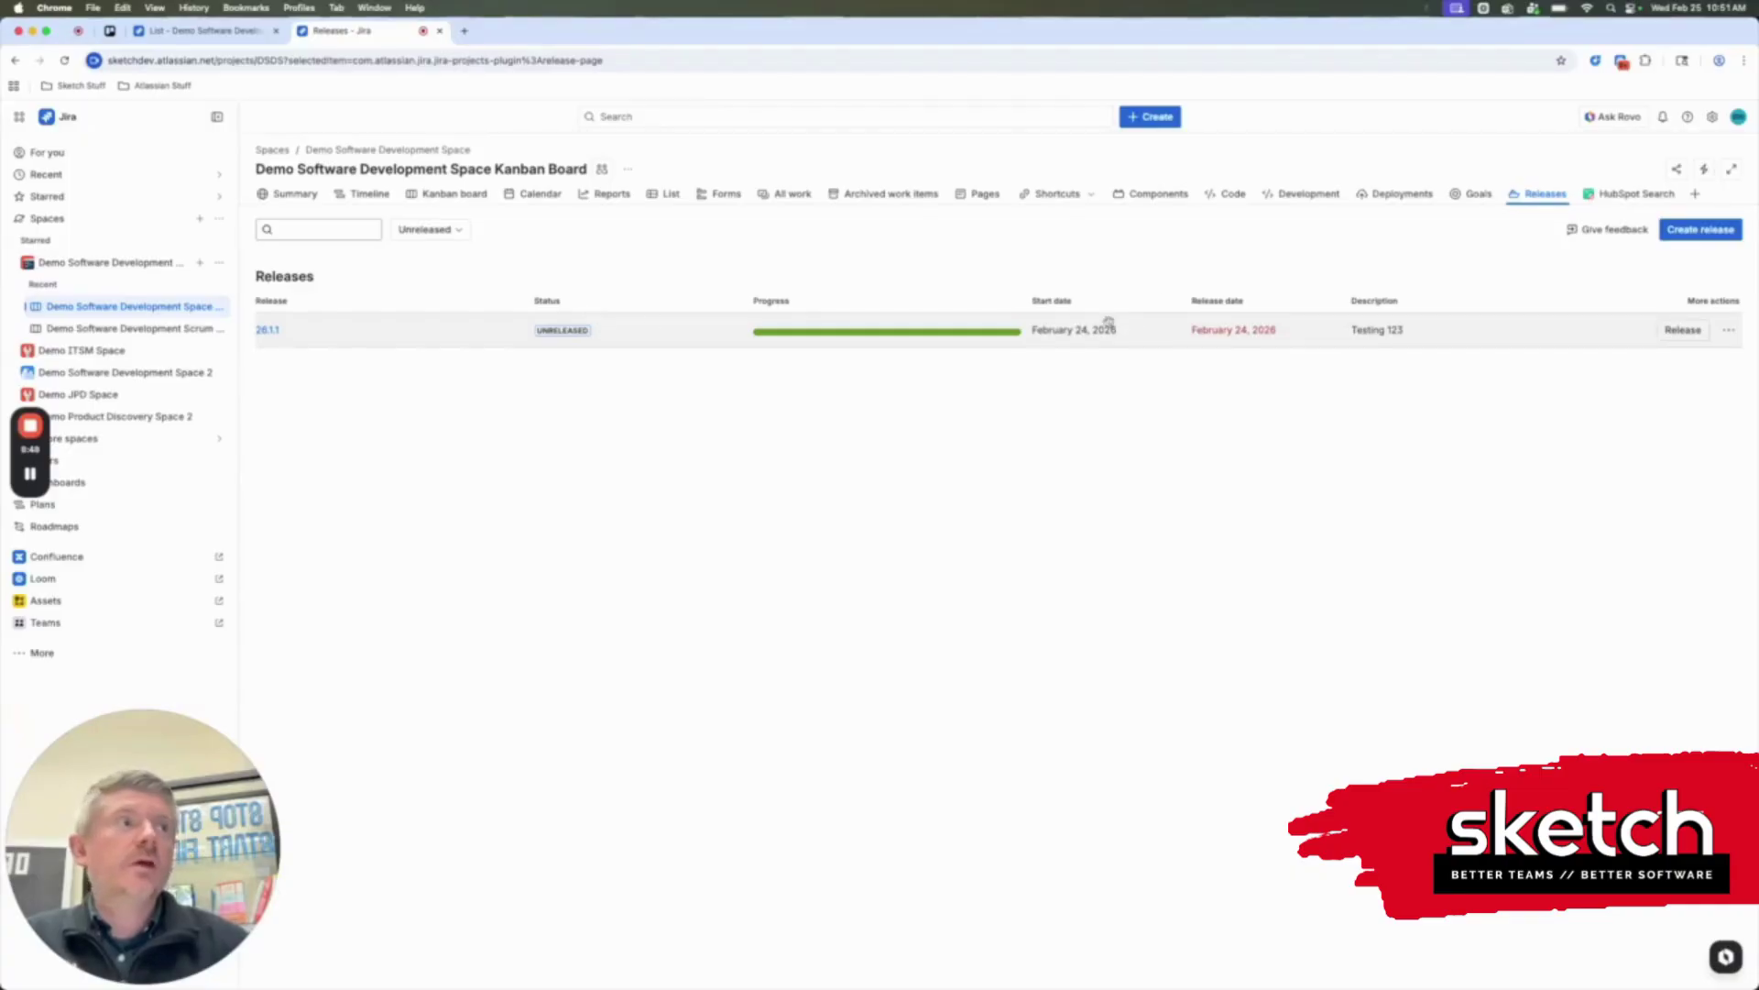
Release version 26.1.1 with the option to create release notes enabled
left_click(1683, 329)
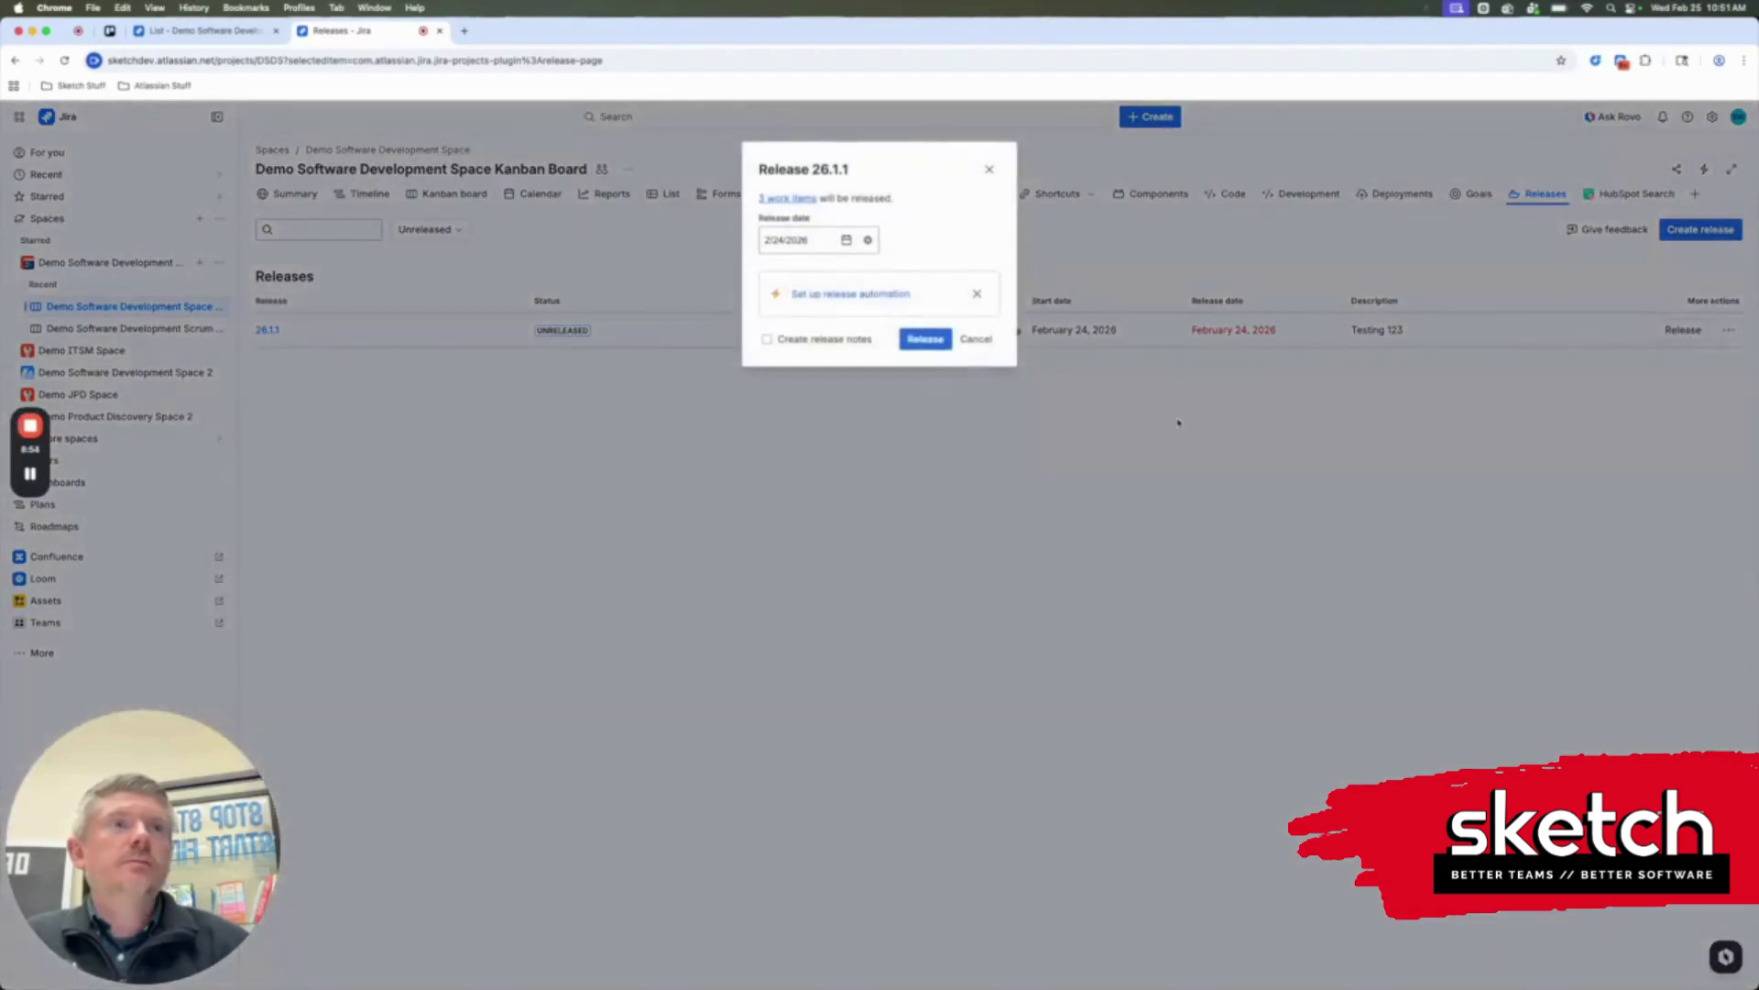
left_click(767, 340)
left_click(917, 339)
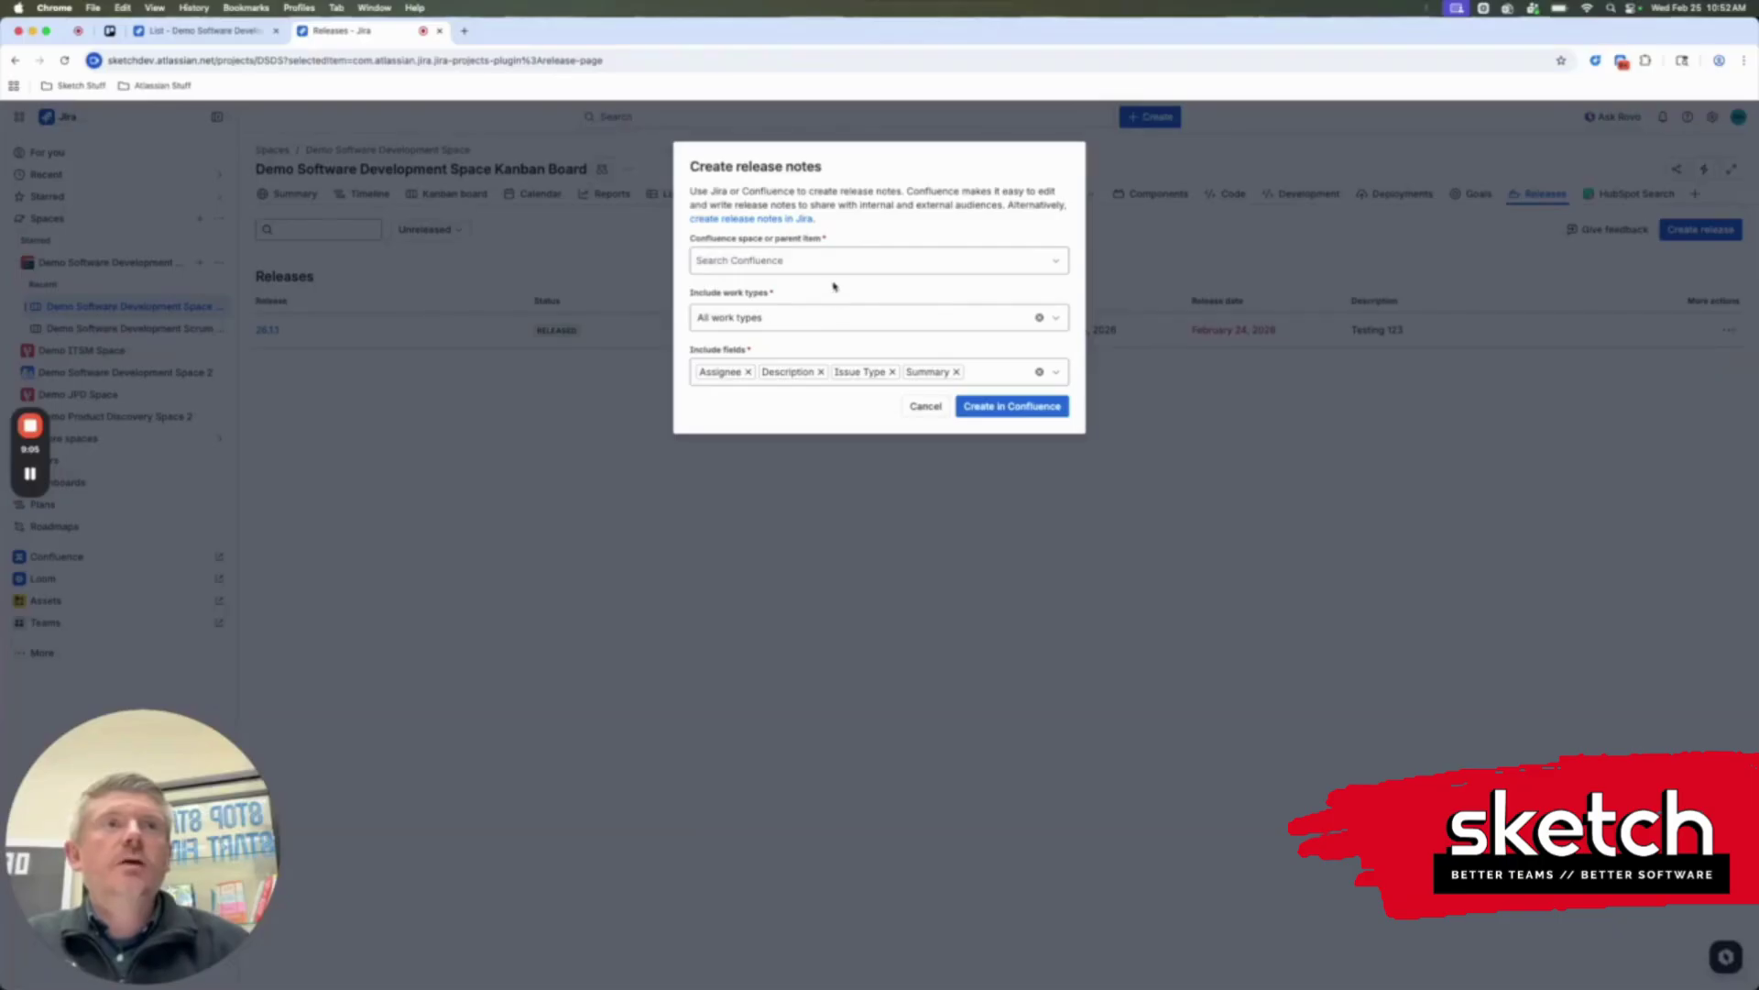
Search for the presenter's personal Confluence space and select it as the location of the release notes
left_click(778, 261)
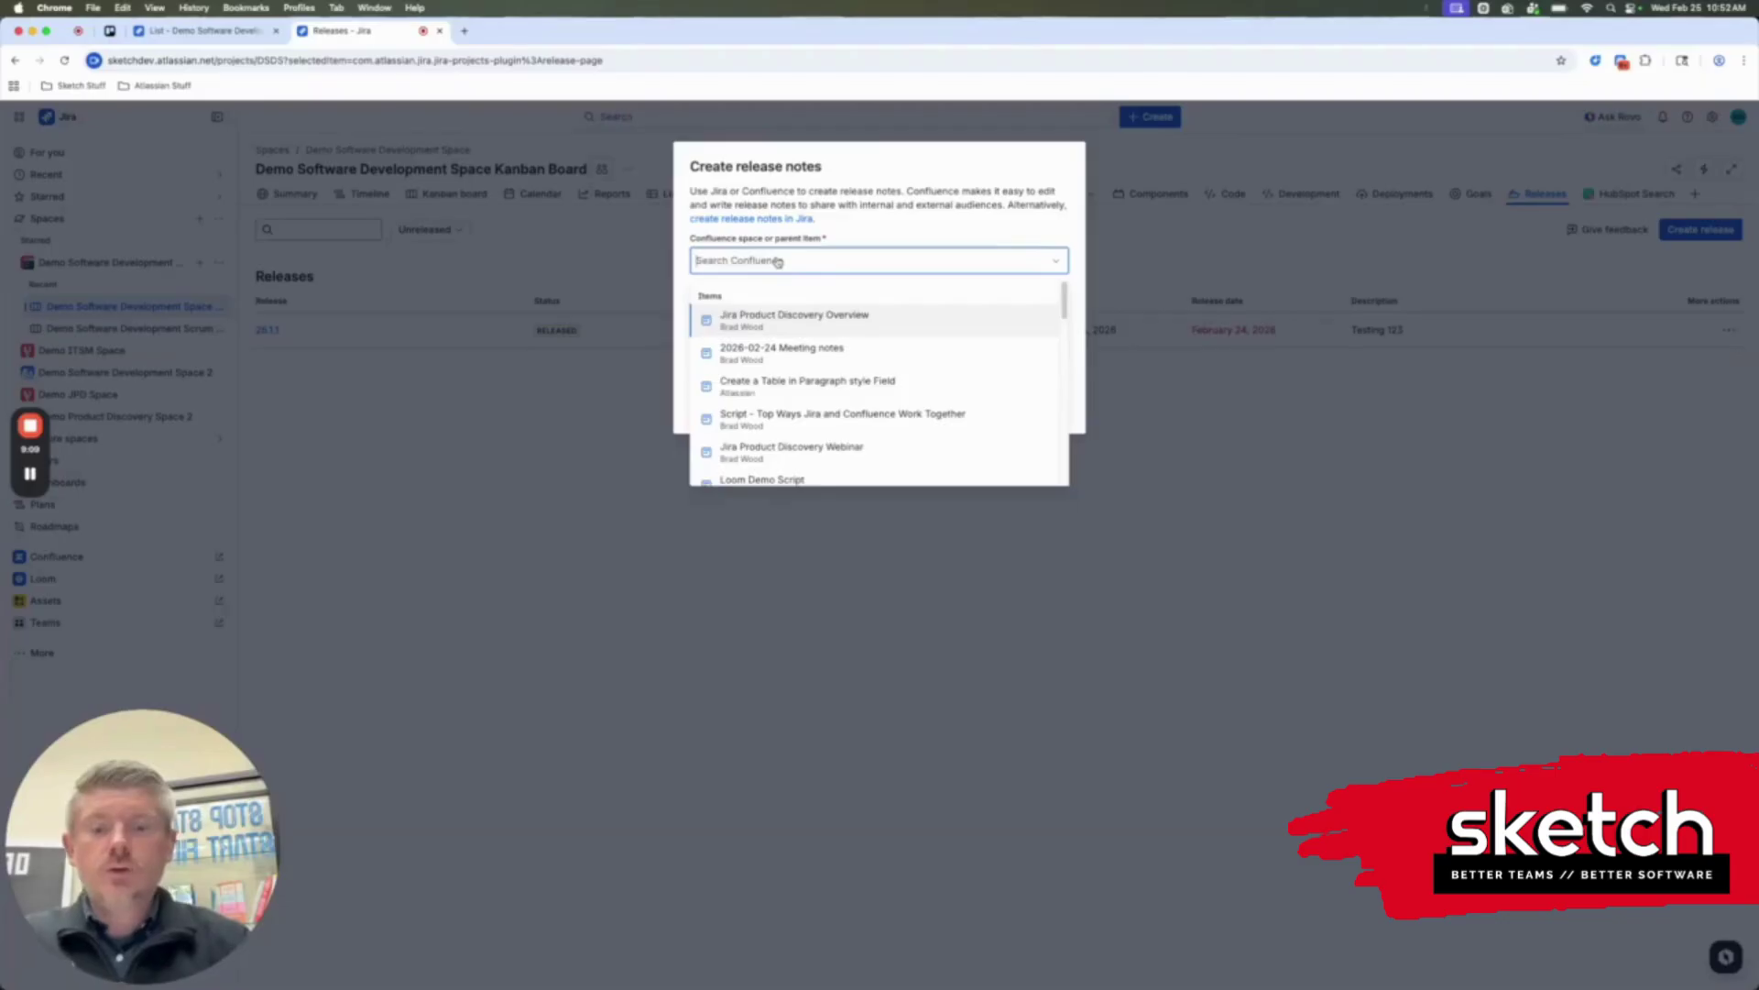
type("brad")
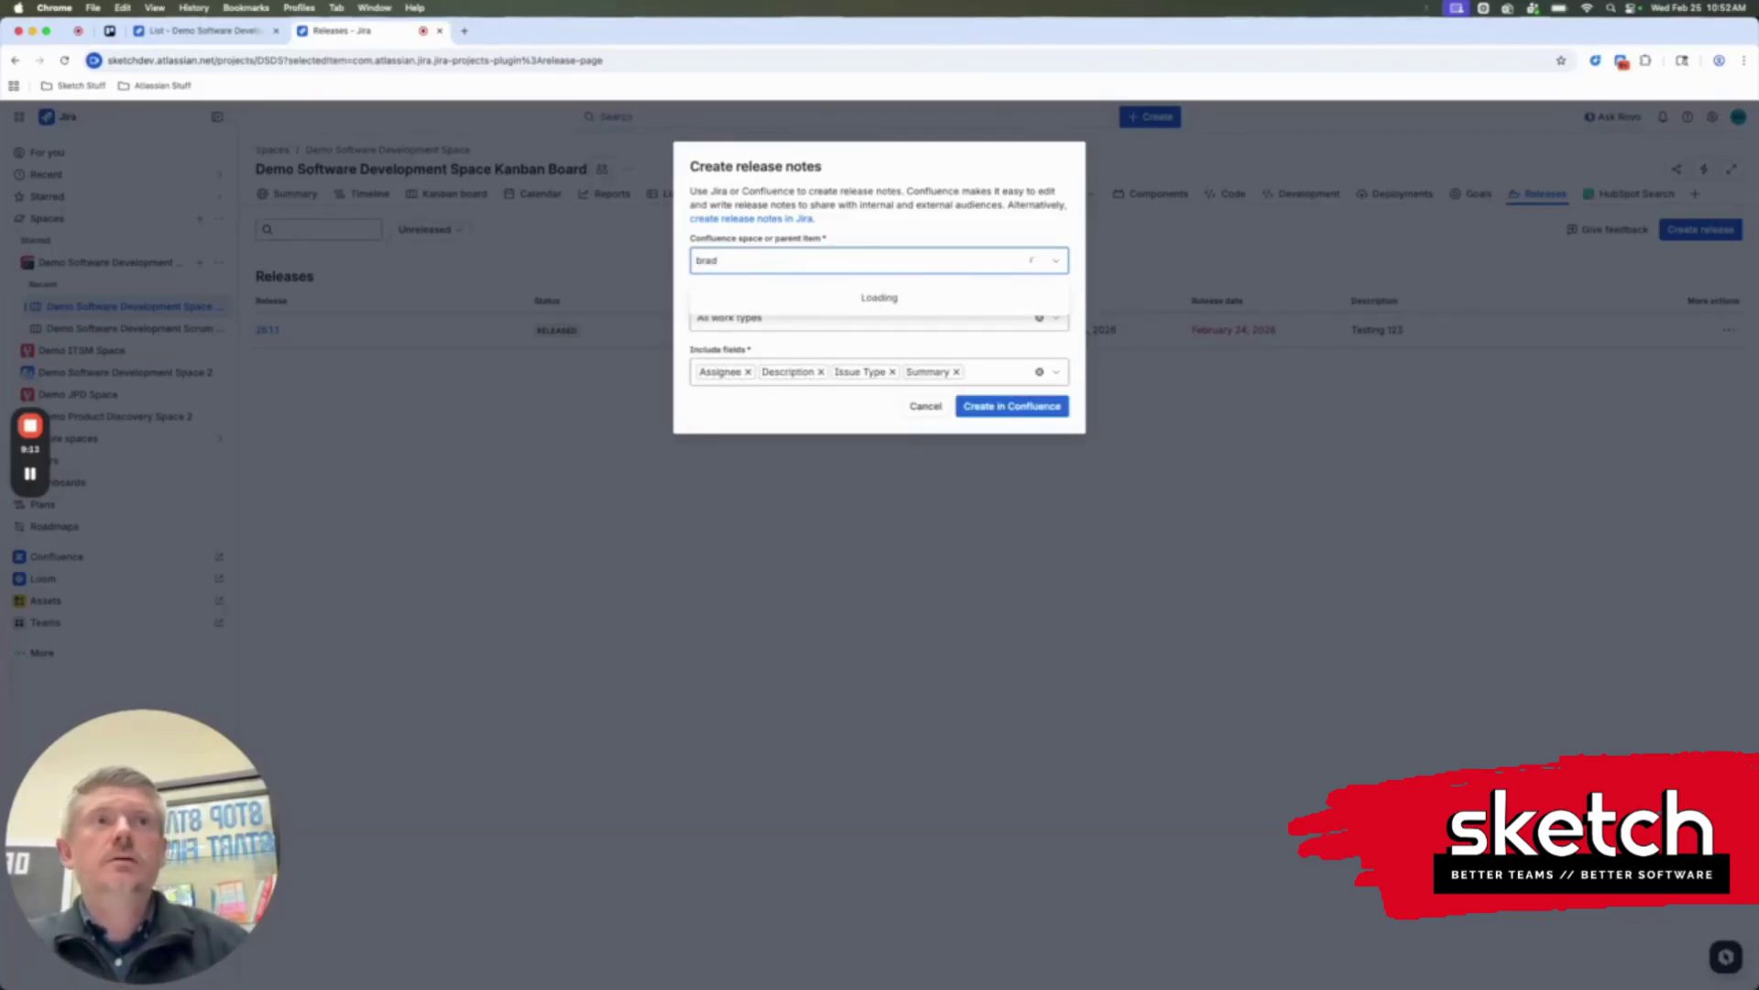
type(" wood")
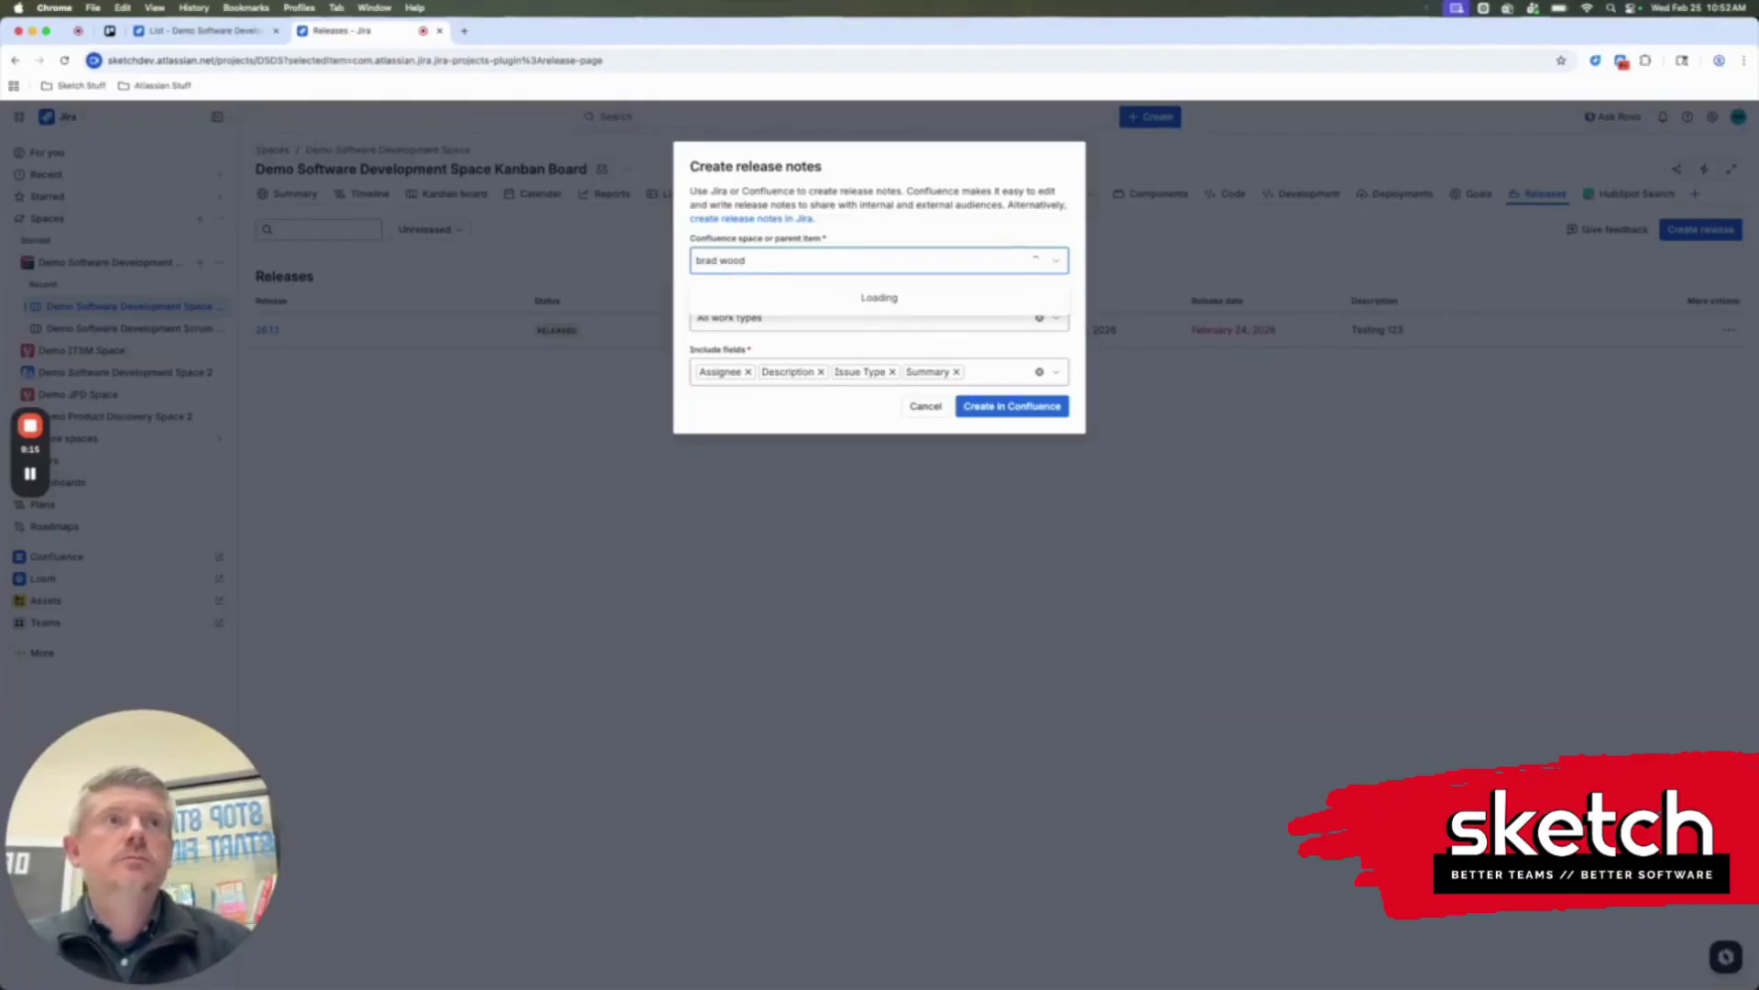
left_click(760, 314)
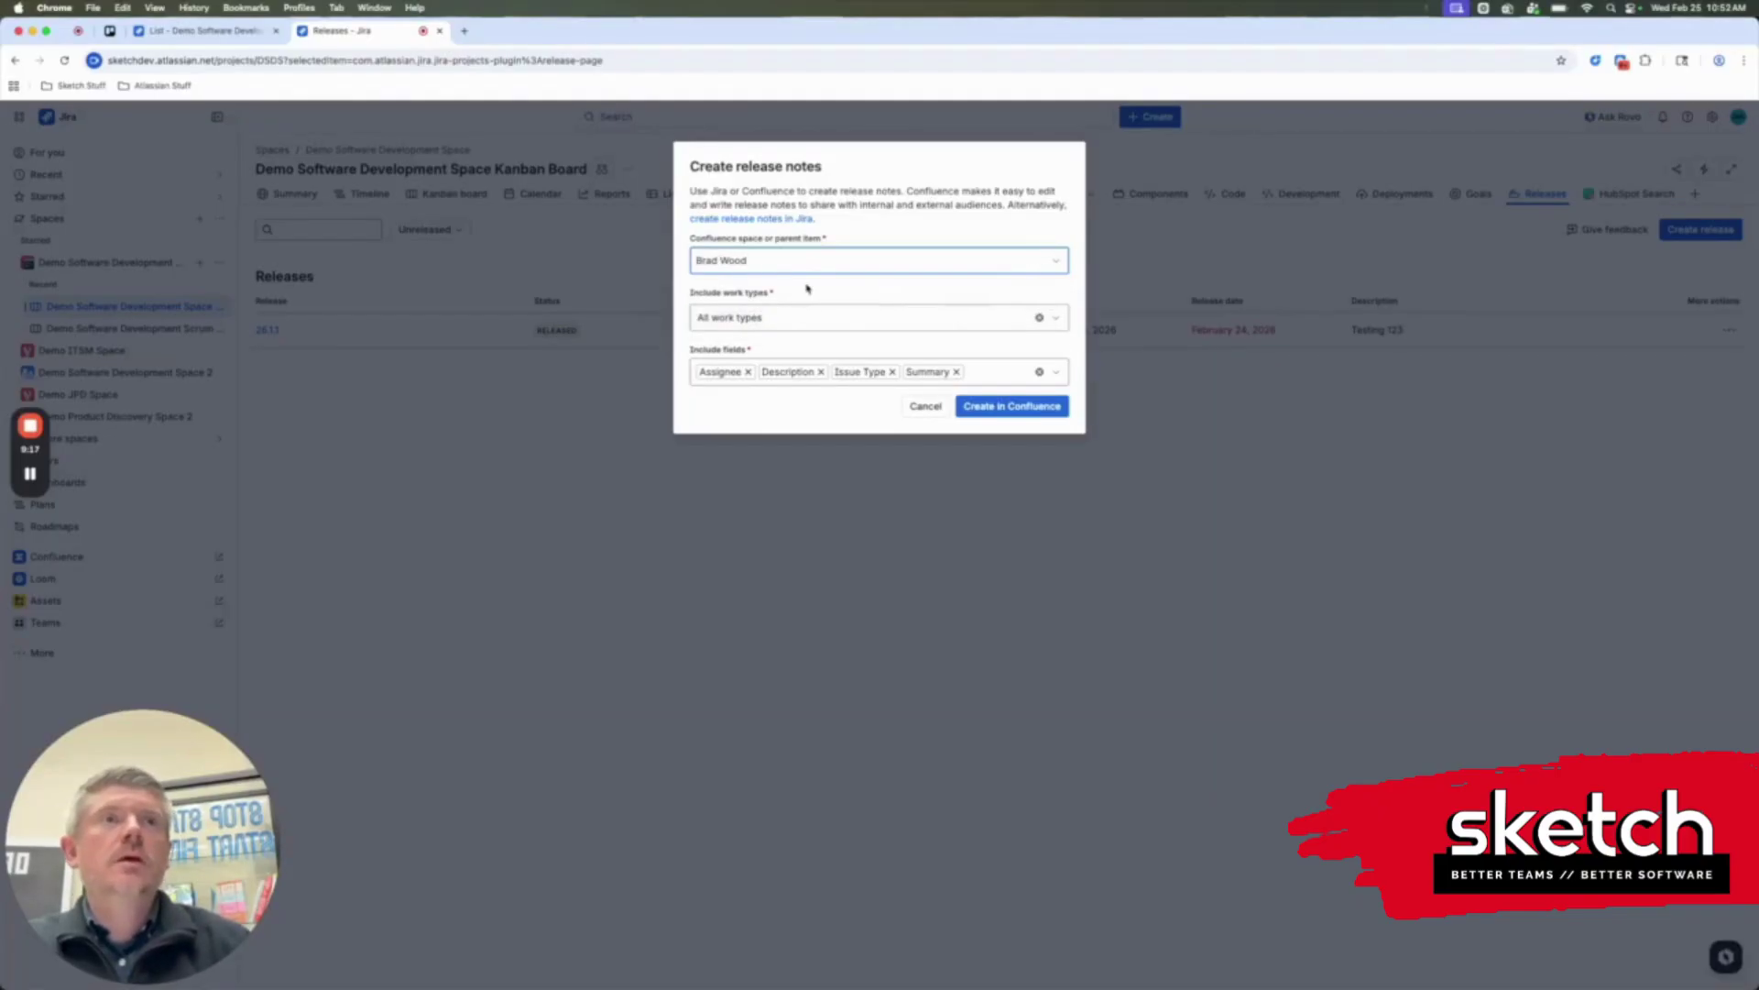
Check the work type and field choices, keep all work types plus Assignee, Description, Issue Type and Summary, and create the release notes in Confluence
left_click(768, 318)
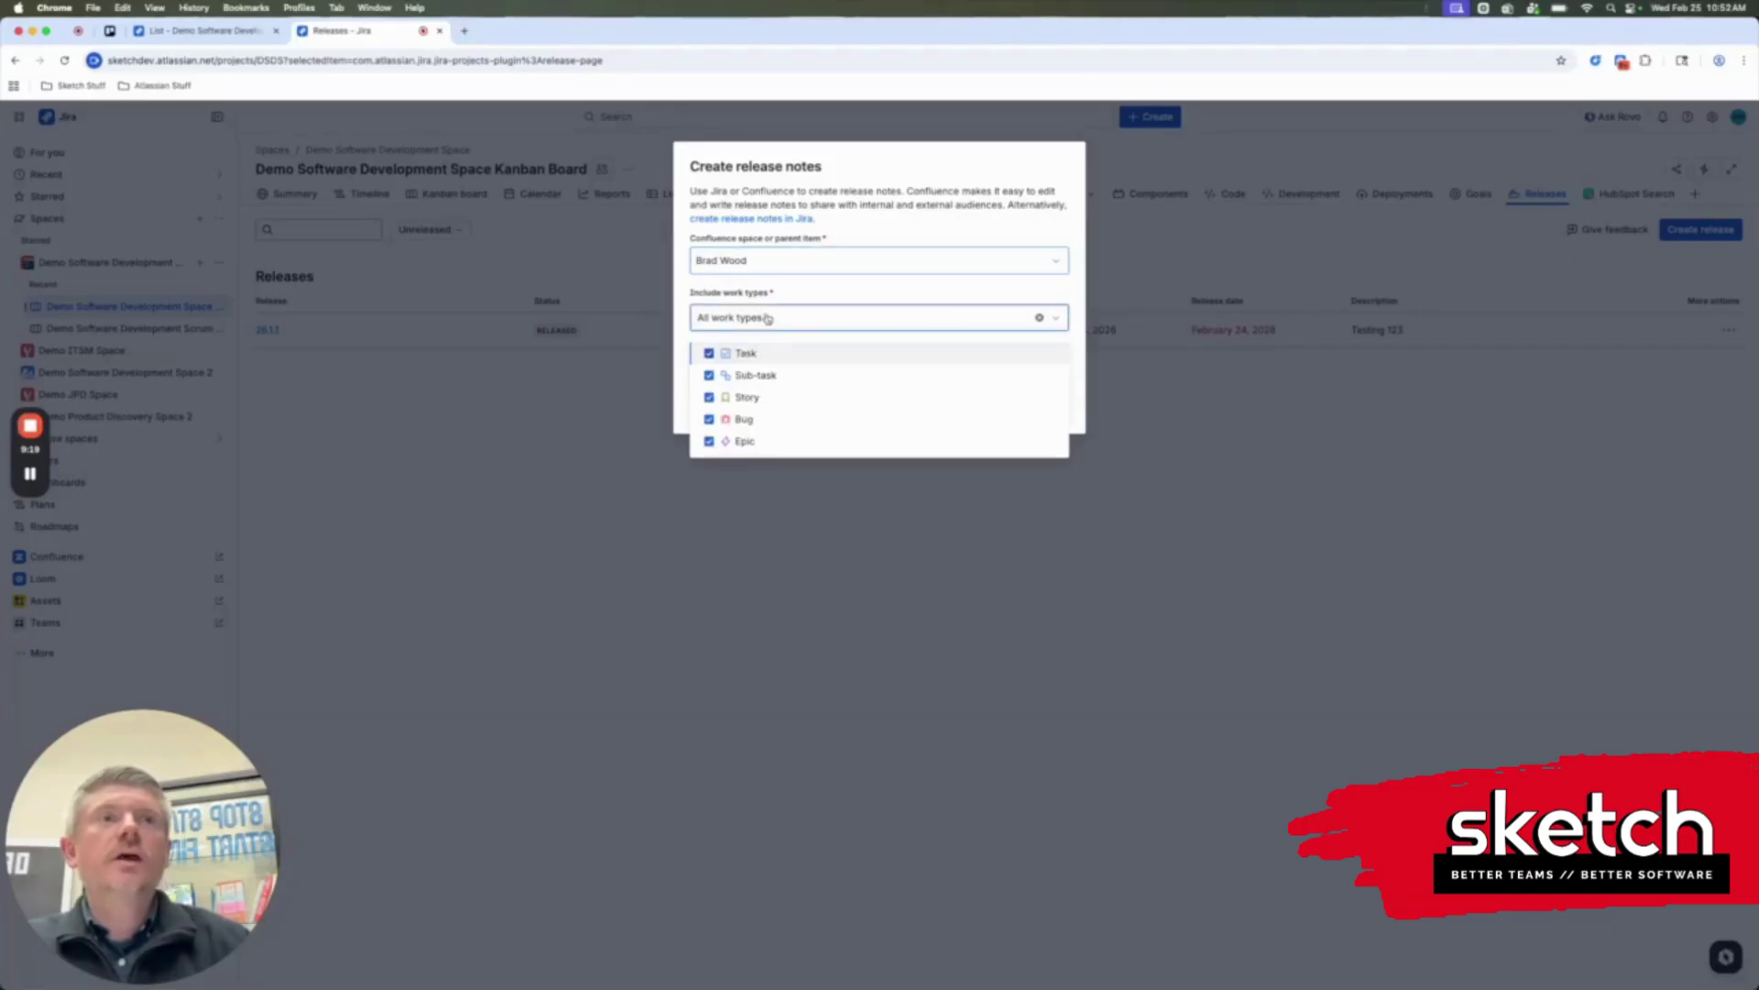
left_click(818, 292)
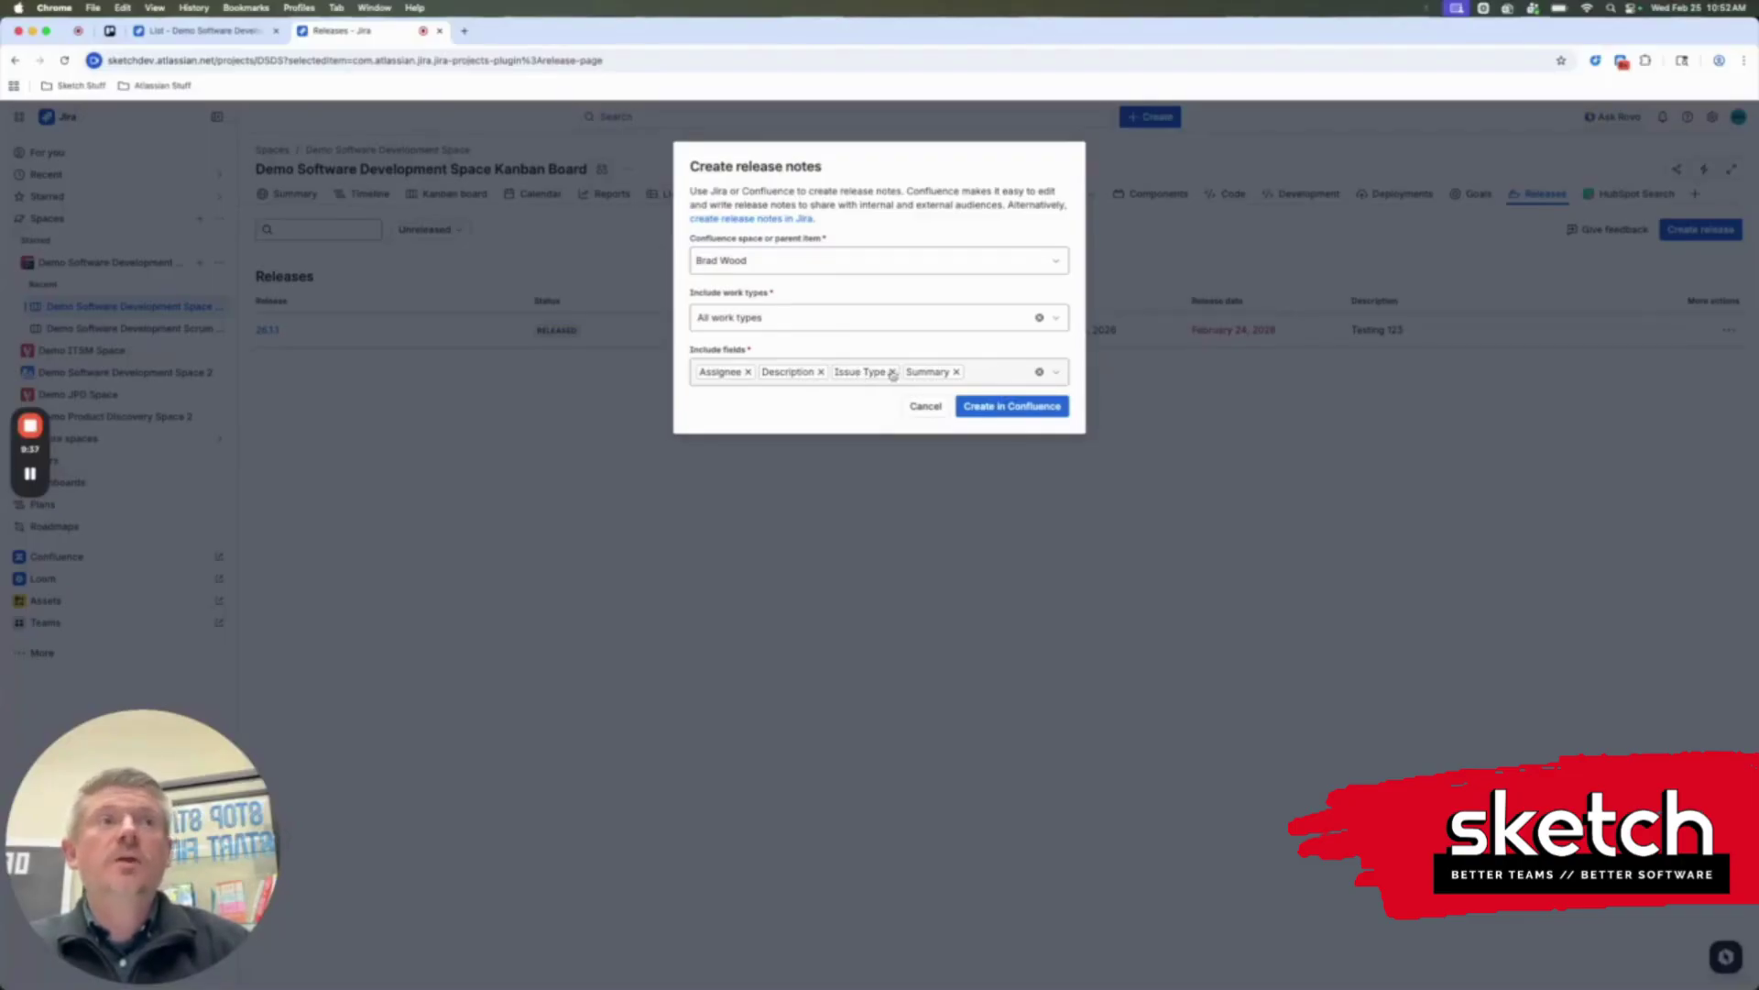
left_click(1006, 377)
scroll(837, 477, "down", 5)
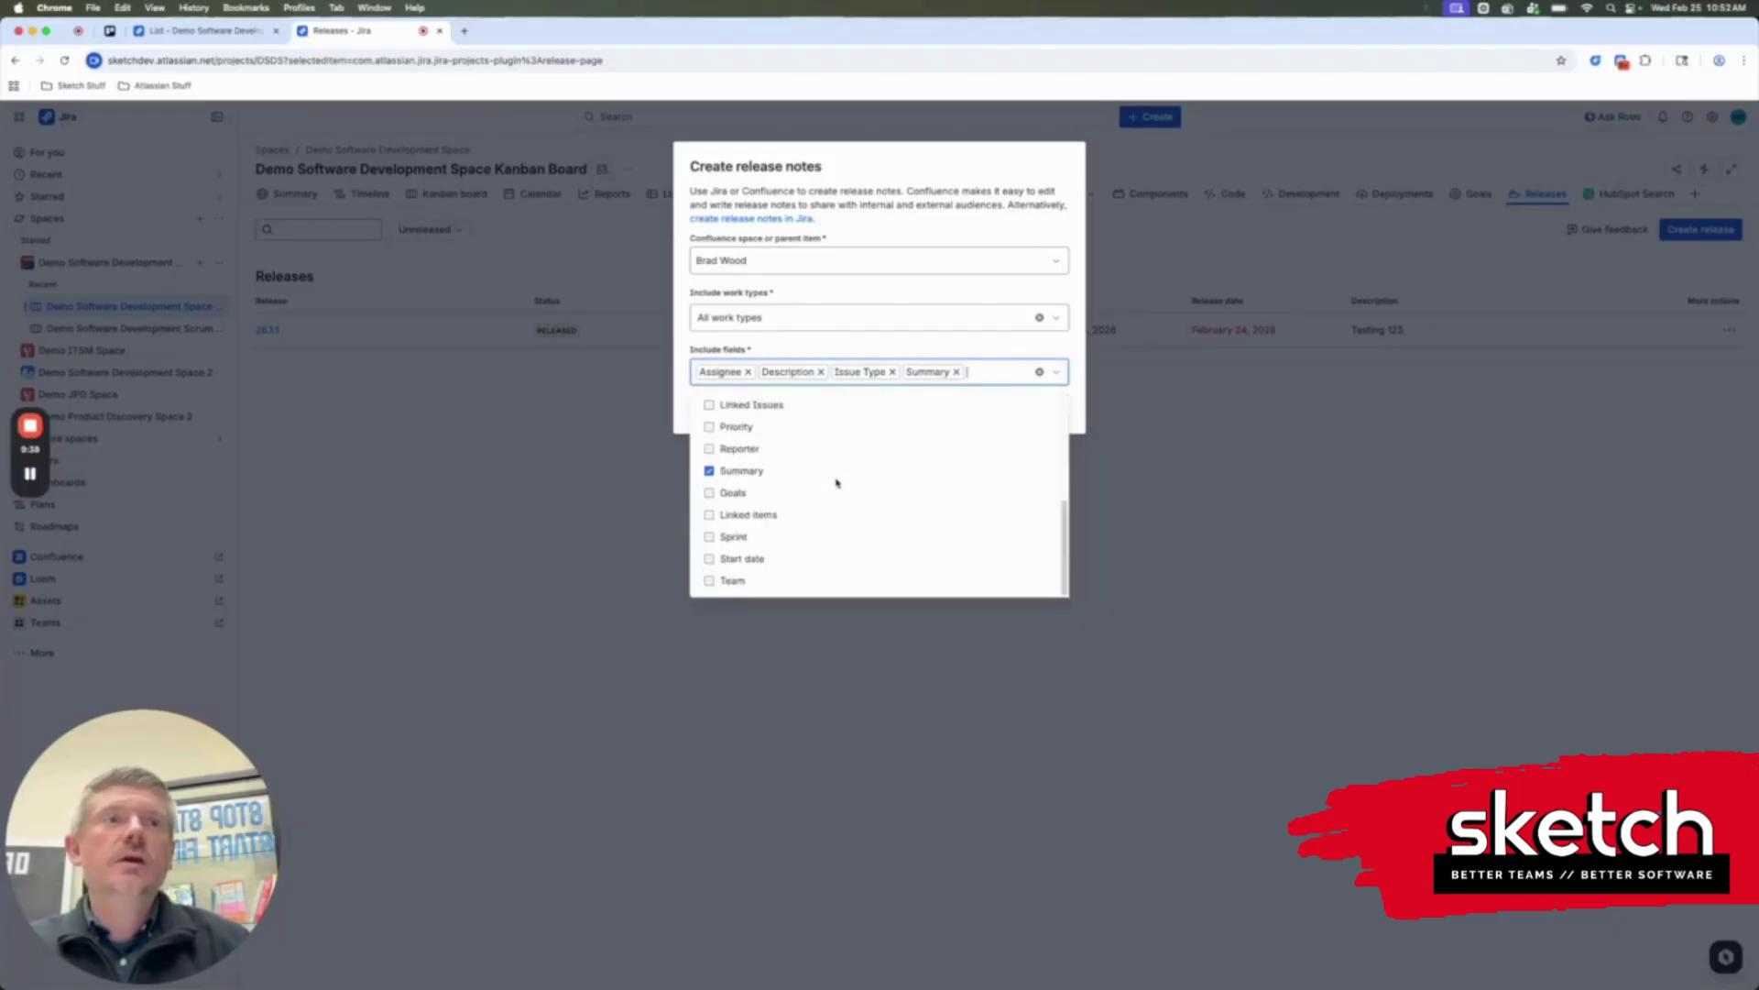
scroll(839, 573, "up", 5)
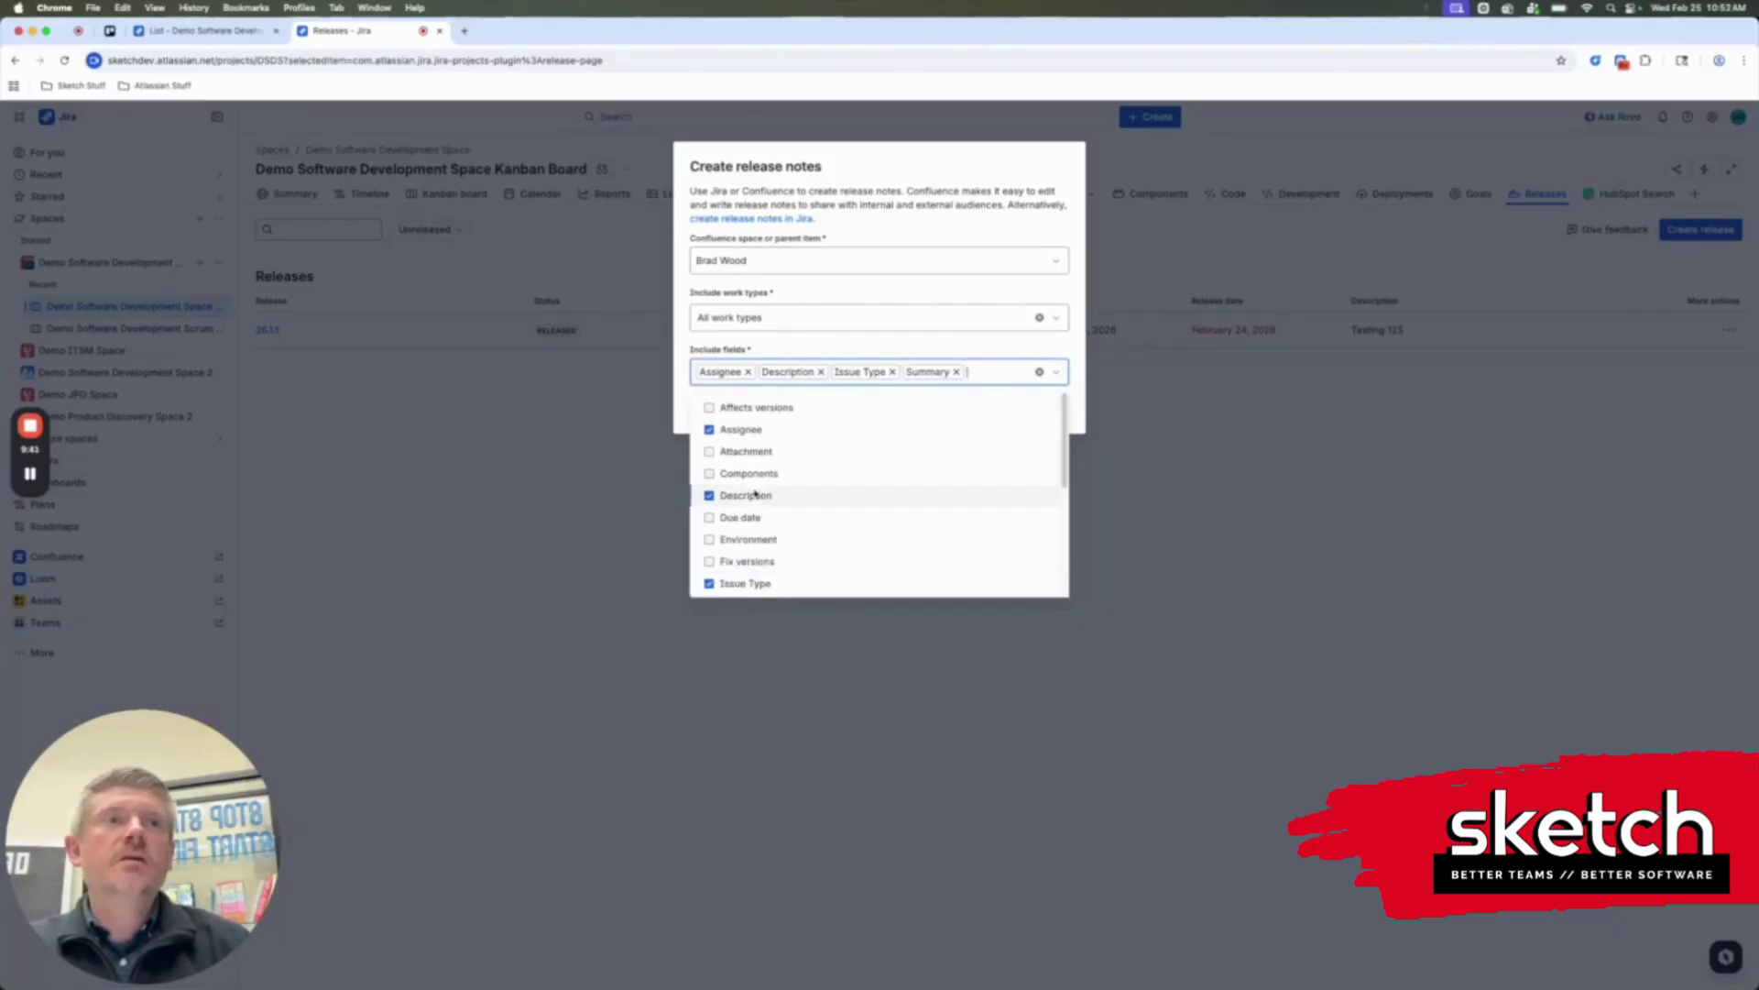
left_click(705, 346)
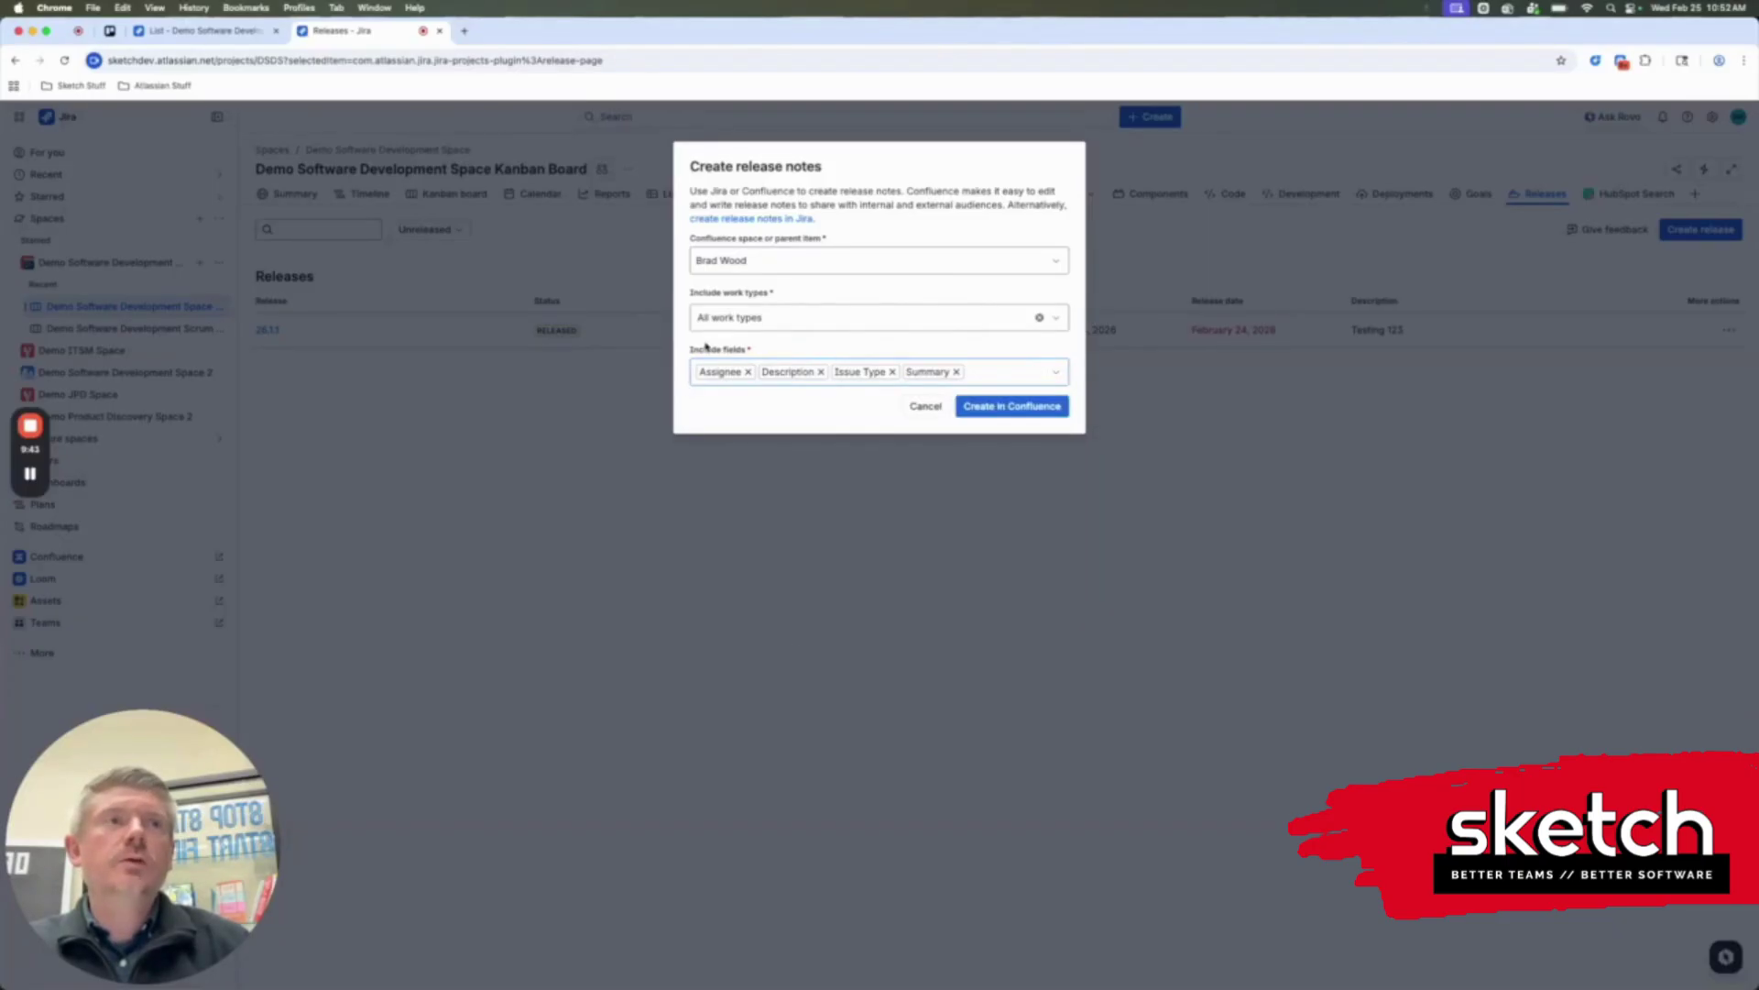
left_click(998, 407)
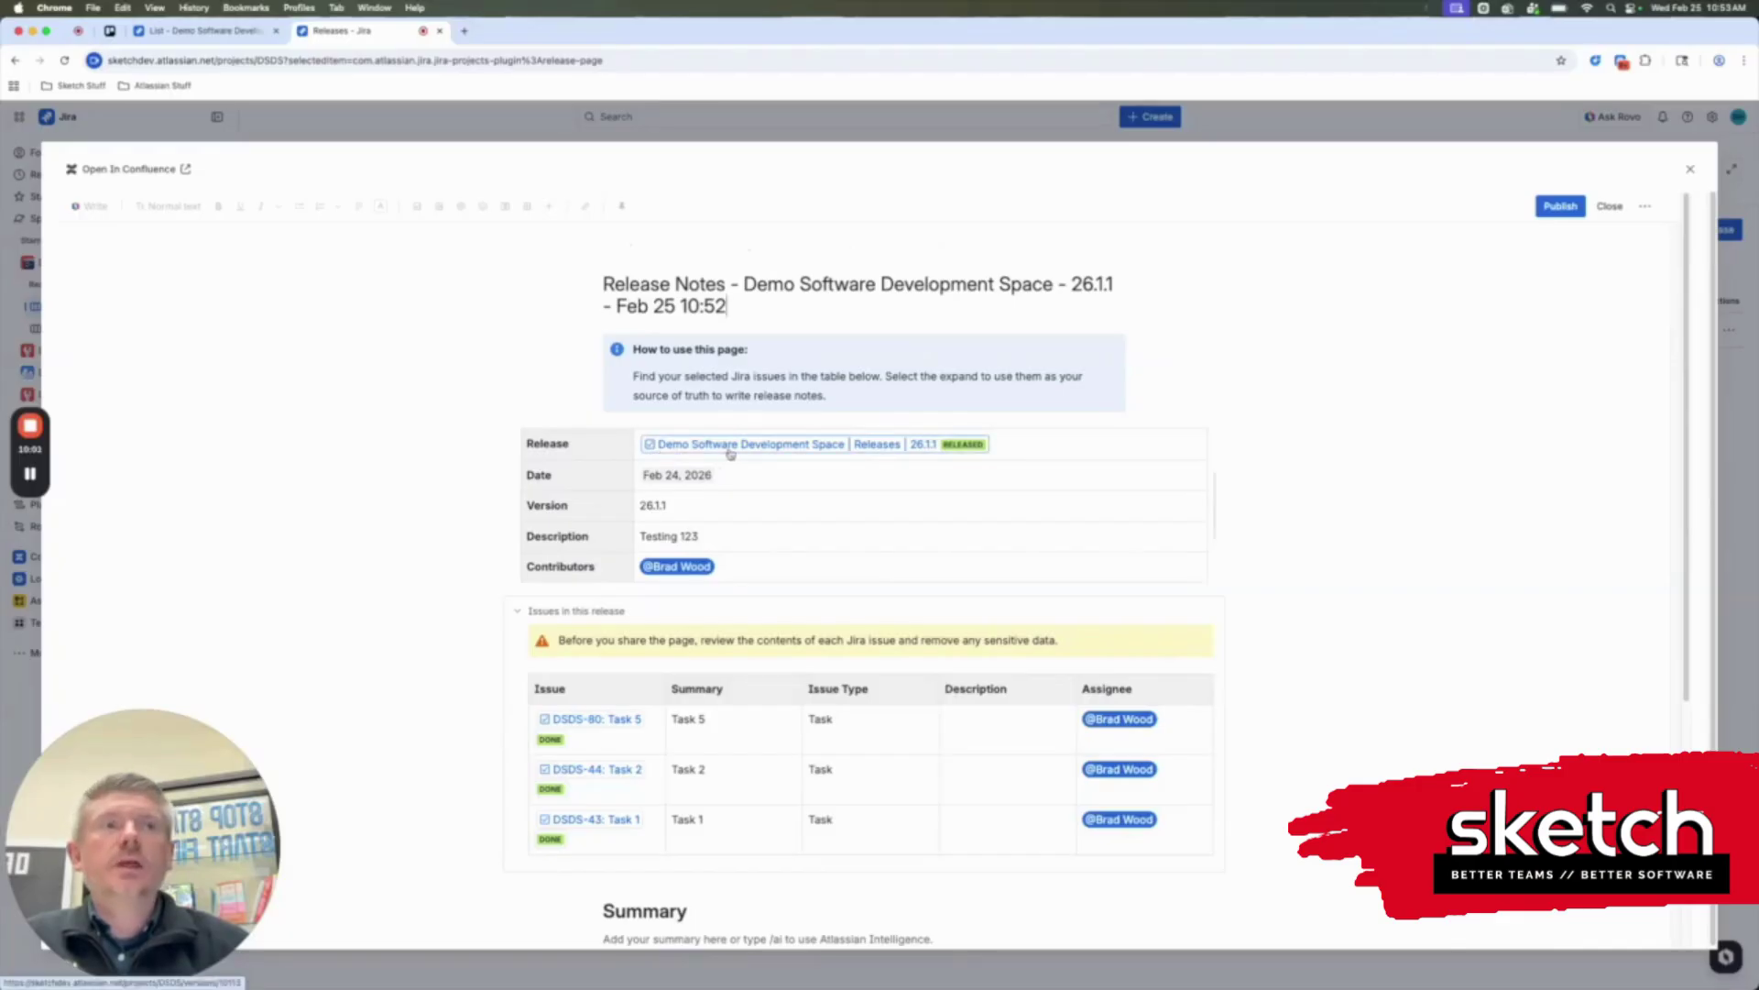
Review the release details and issue table in the release notes draft, collapsing and expanding the Issues in this release section
scroll(696, 459, "down", 1)
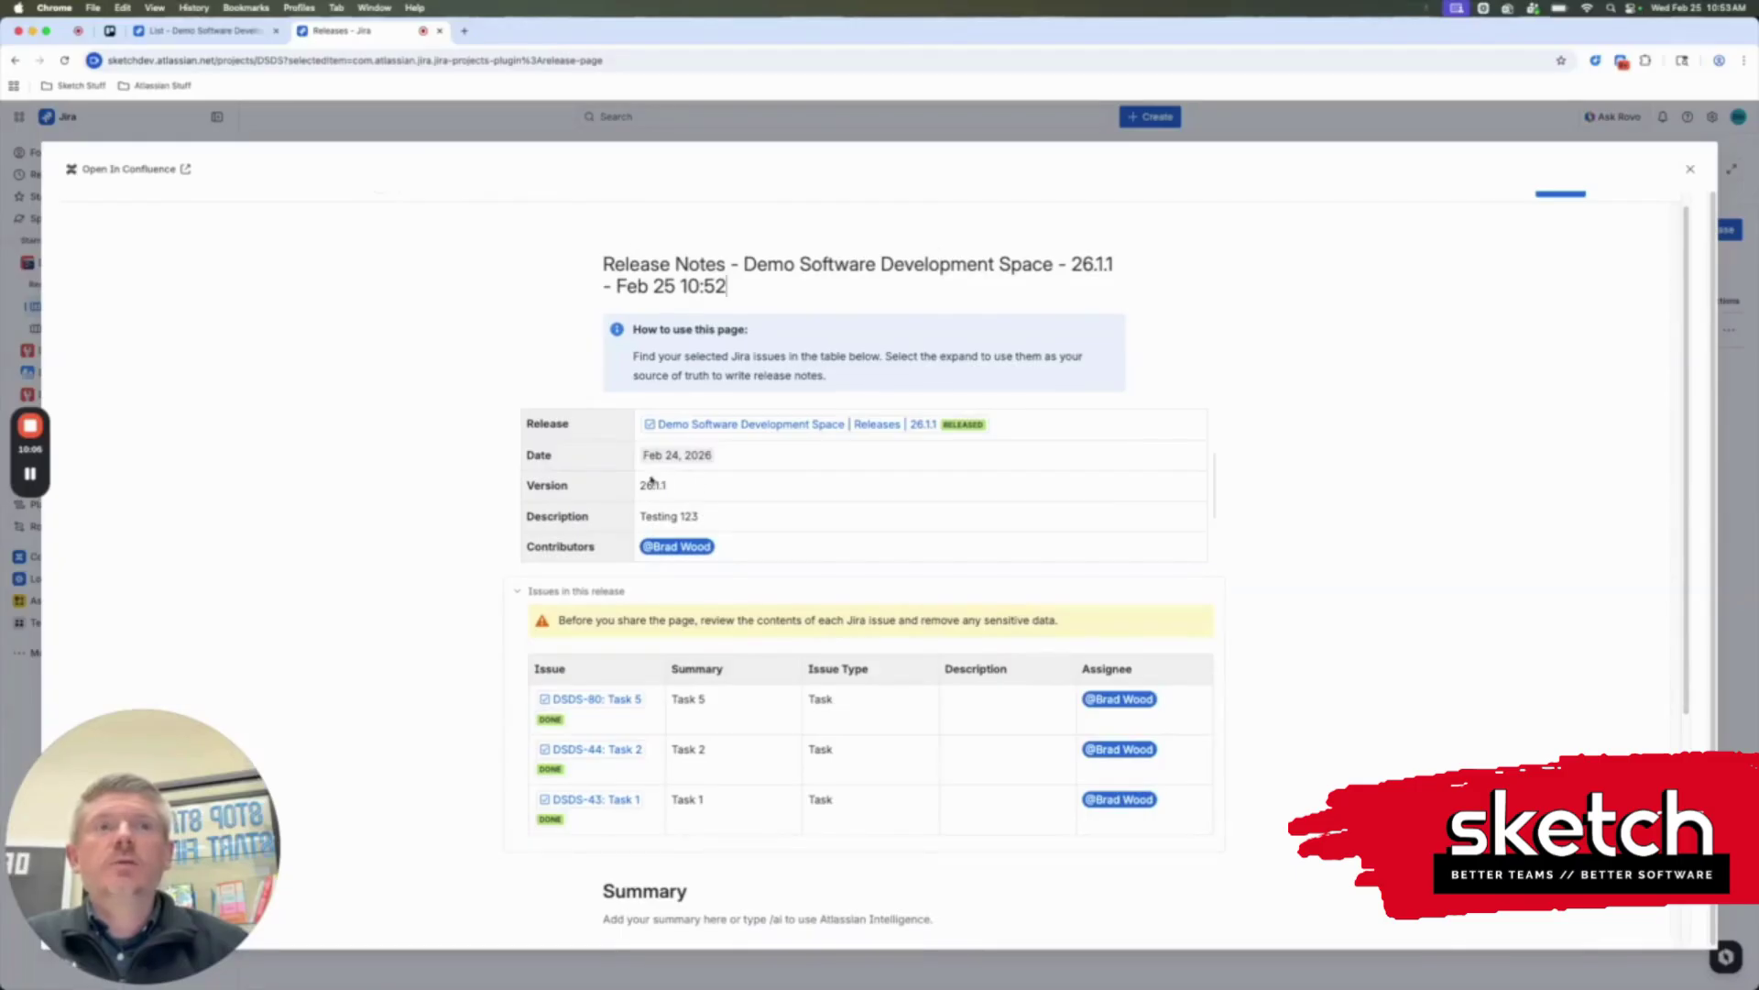
scroll(648, 406, "down", 5)
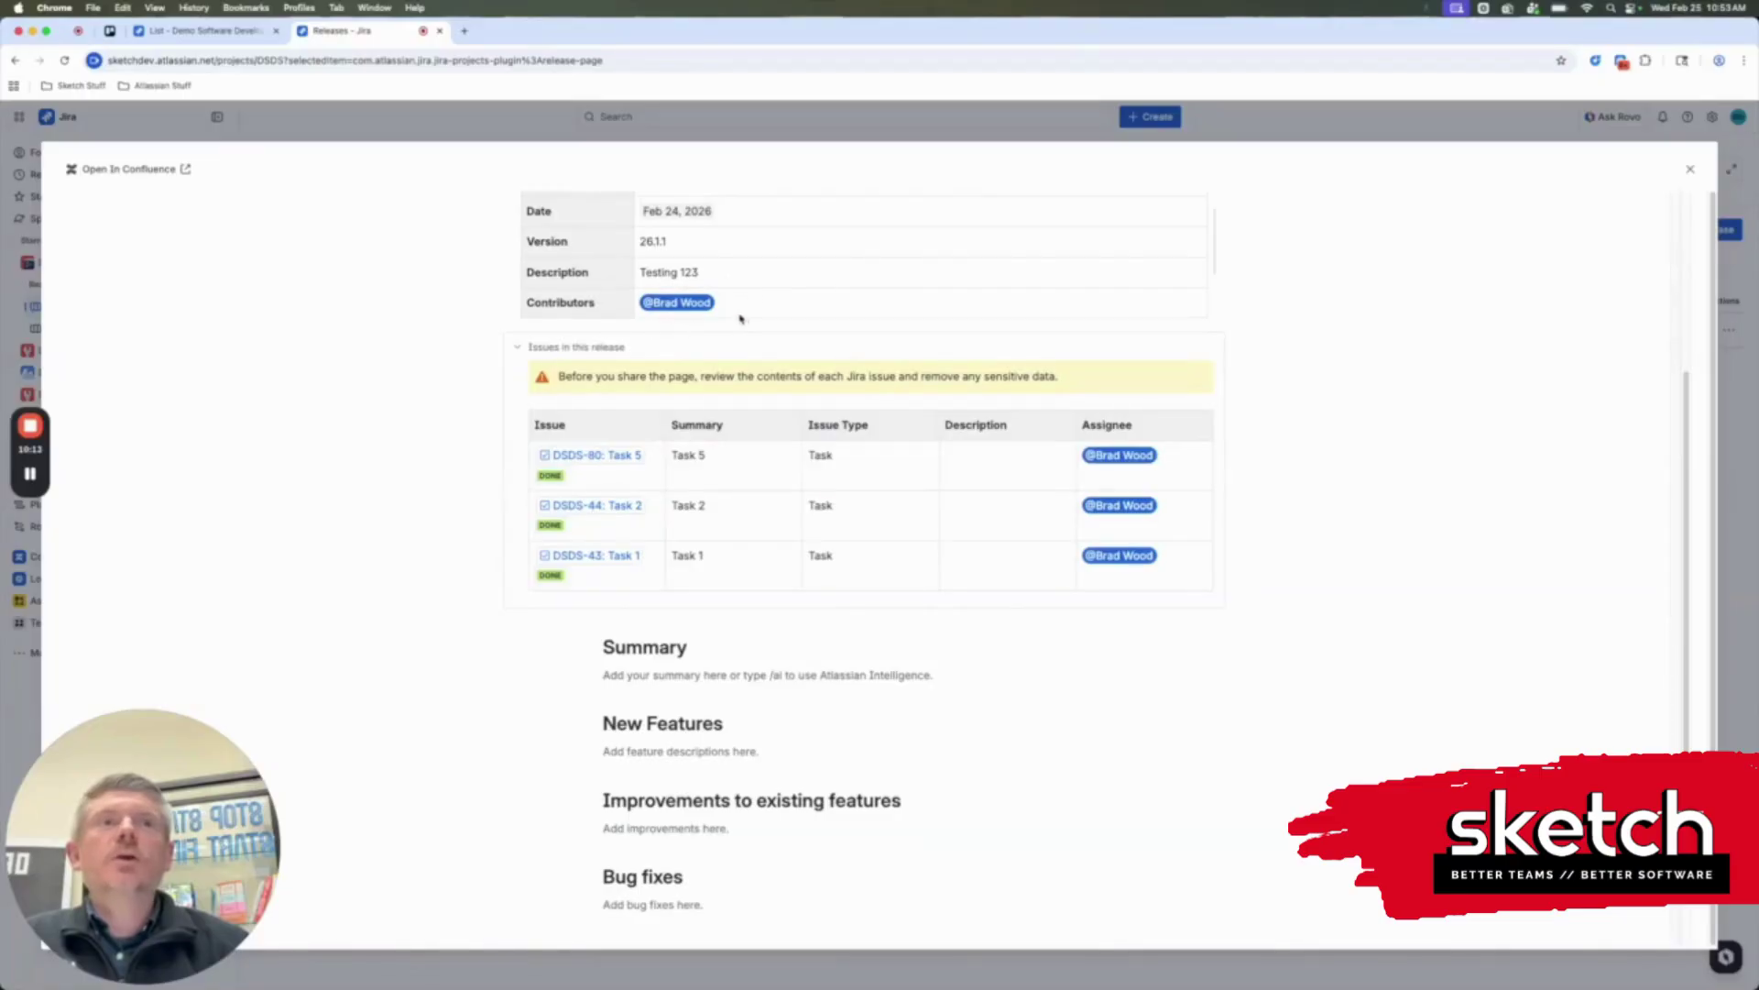
scroll(739, 451, "down", 1)
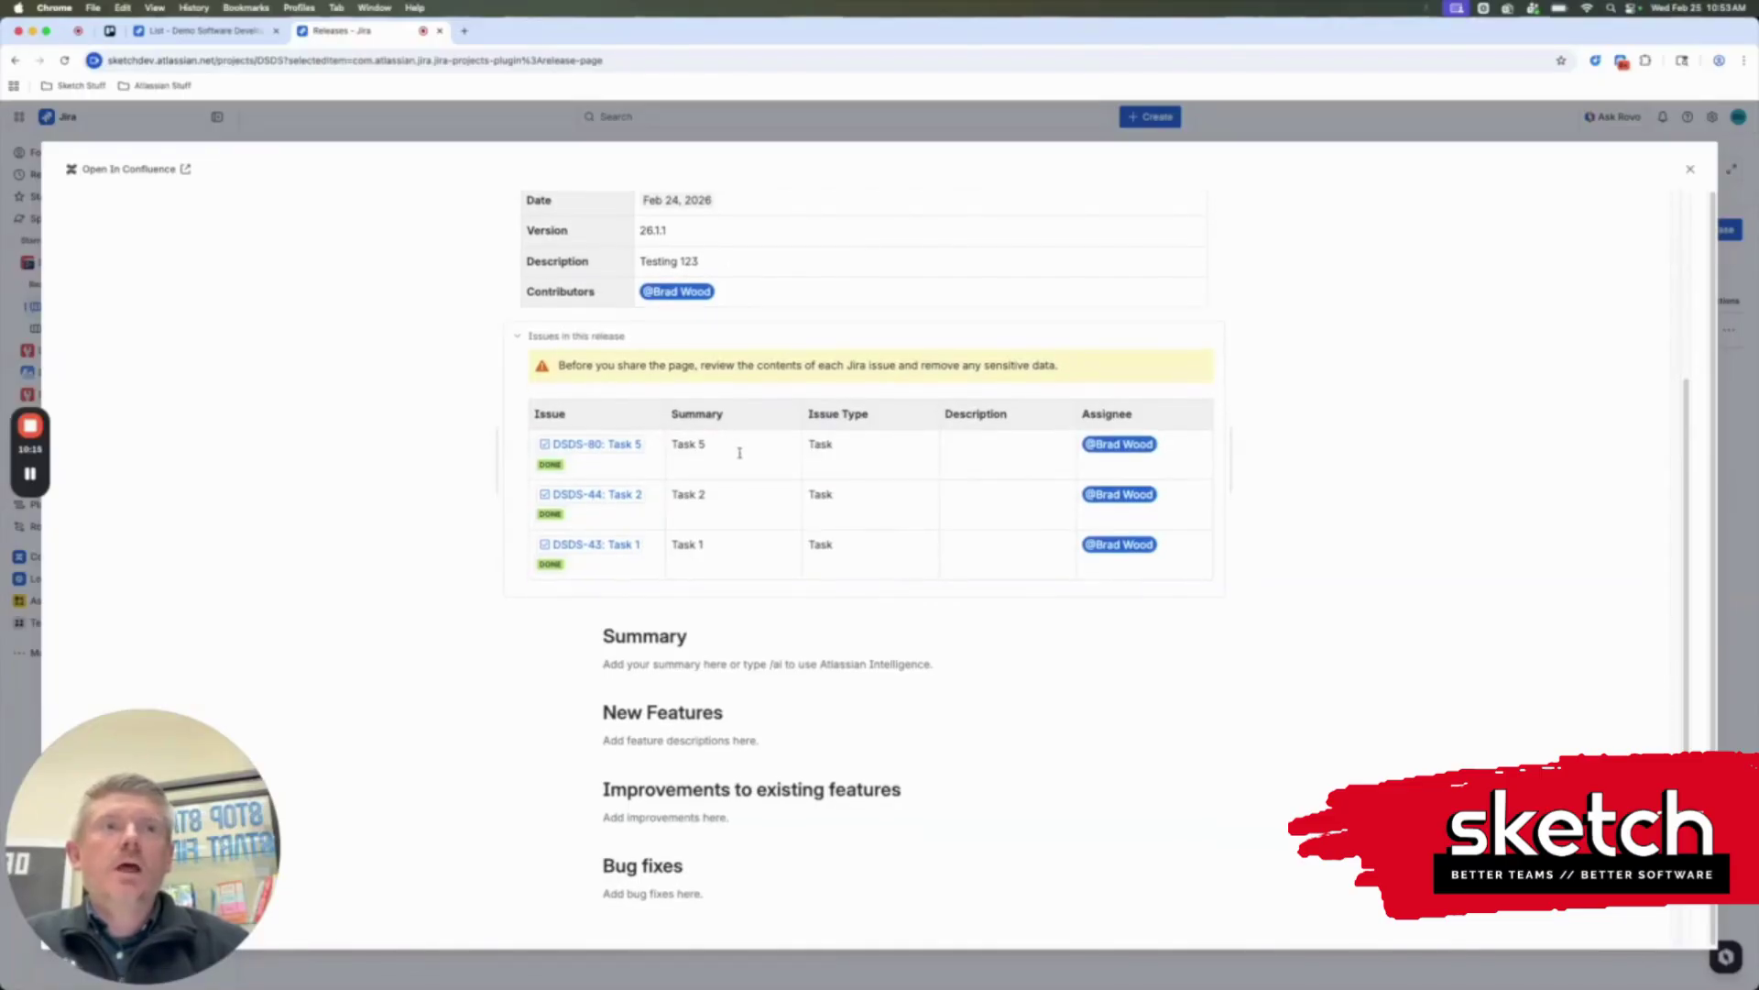
scroll(679, 499, "down", 1)
scroll(679, 500, "up", 1)
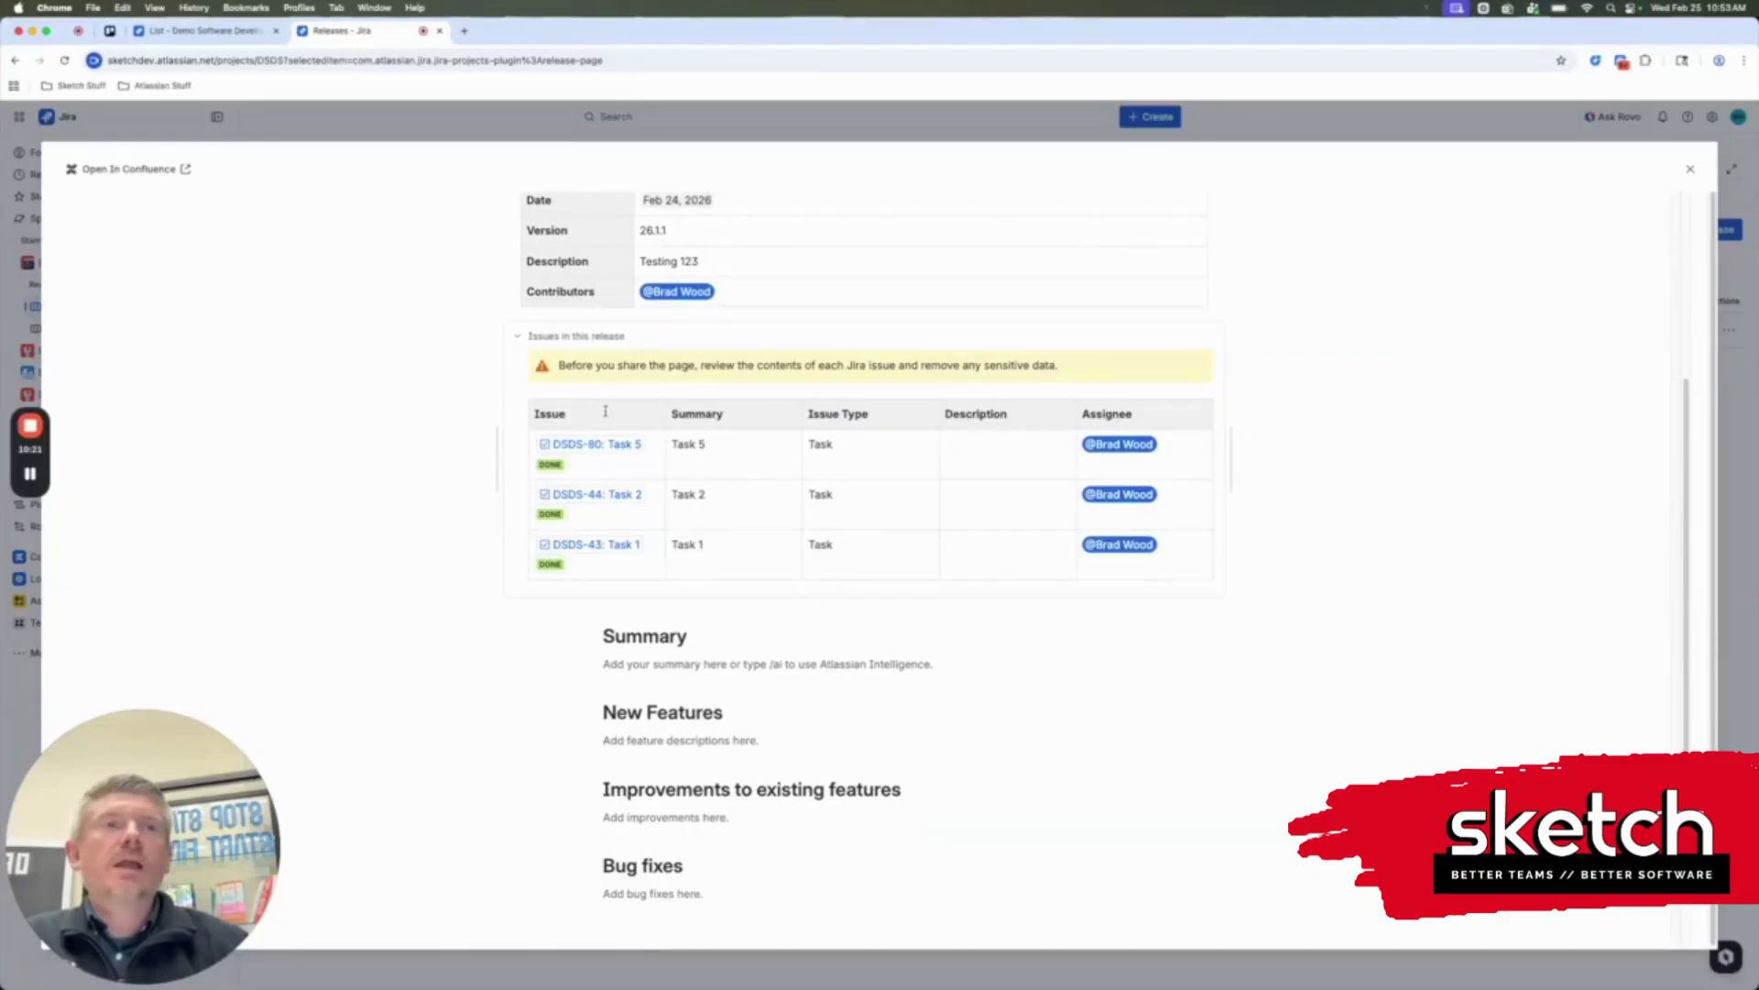
left_click(516, 337)
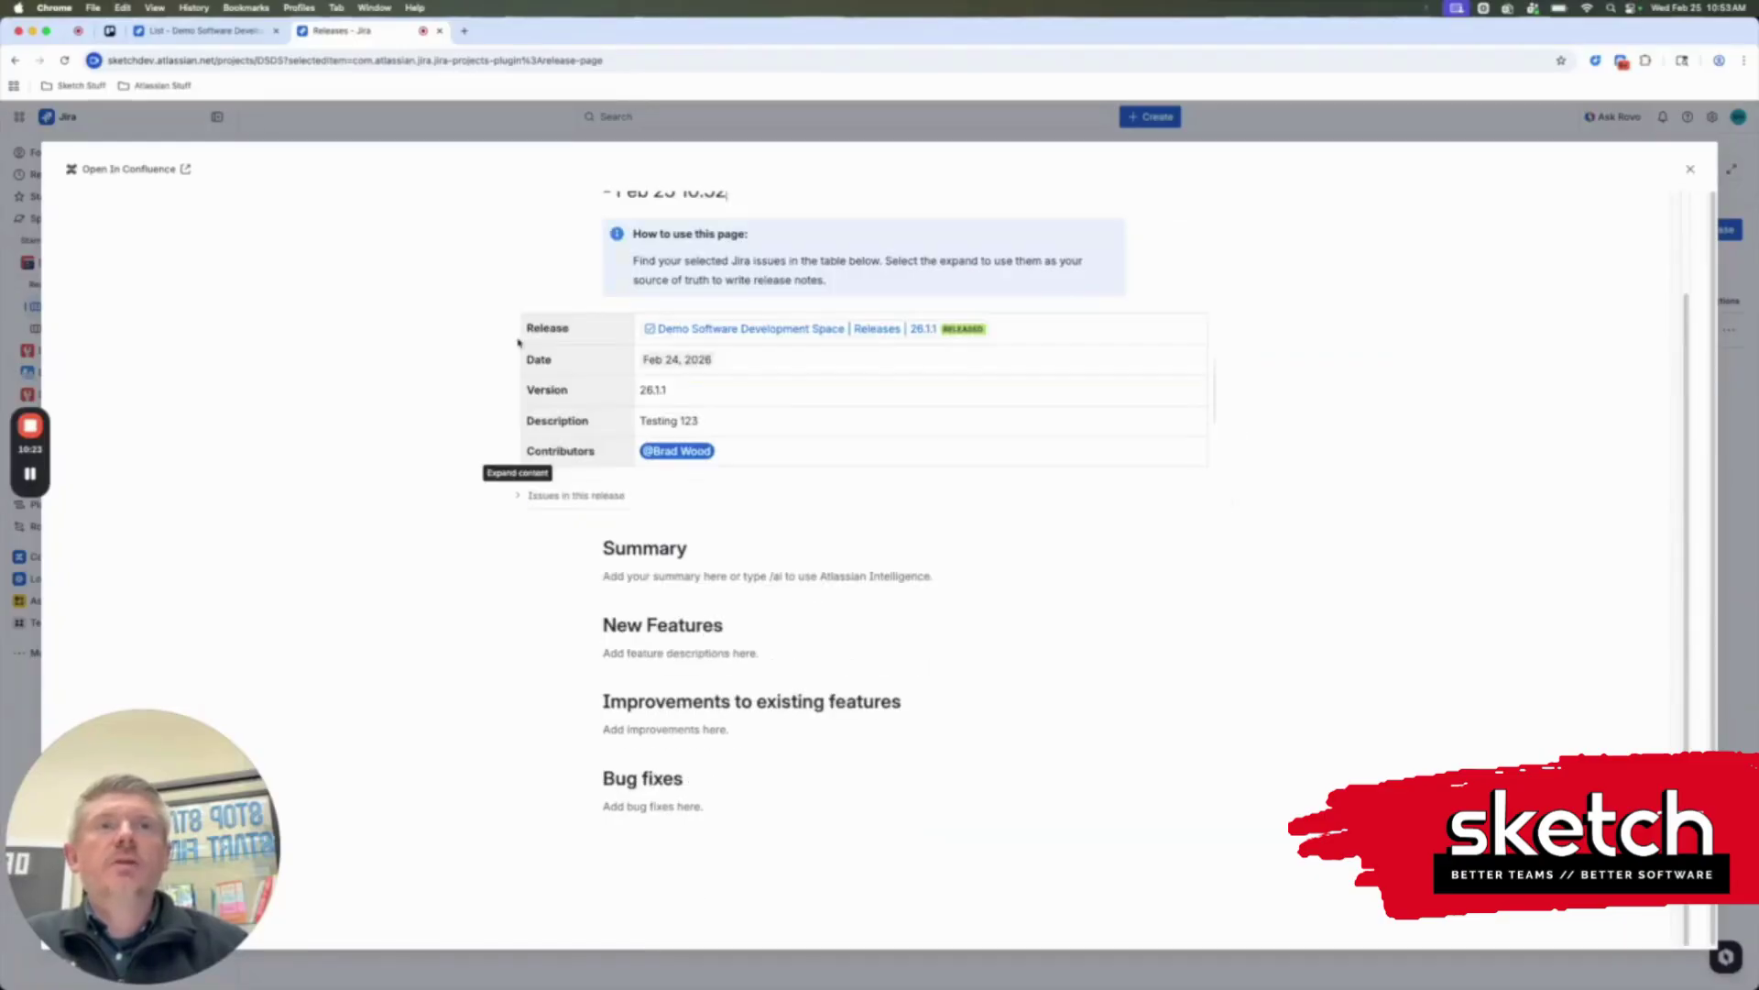
left_click(518, 495)
left_click(520, 496)
left_click(521, 496)
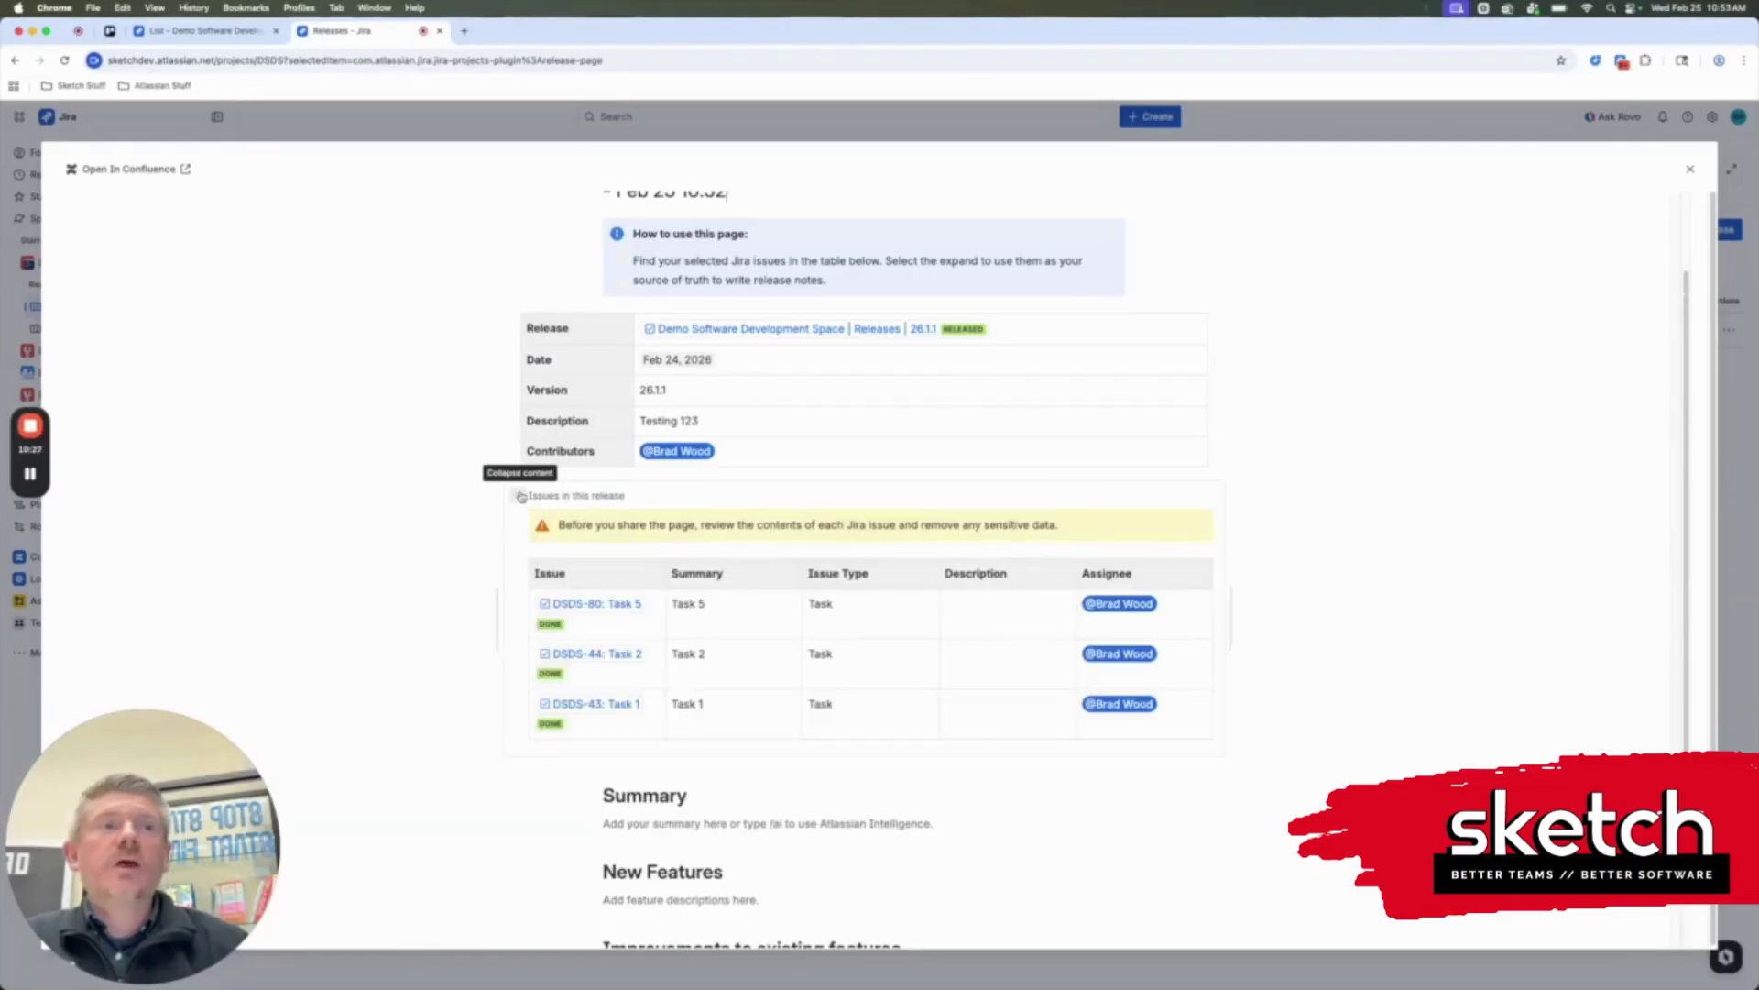
Read through the draft's Summary, New Features, Improvements to existing features and Bug fixes sections, and return to its title
scroll(1124, 562, "down", 2)
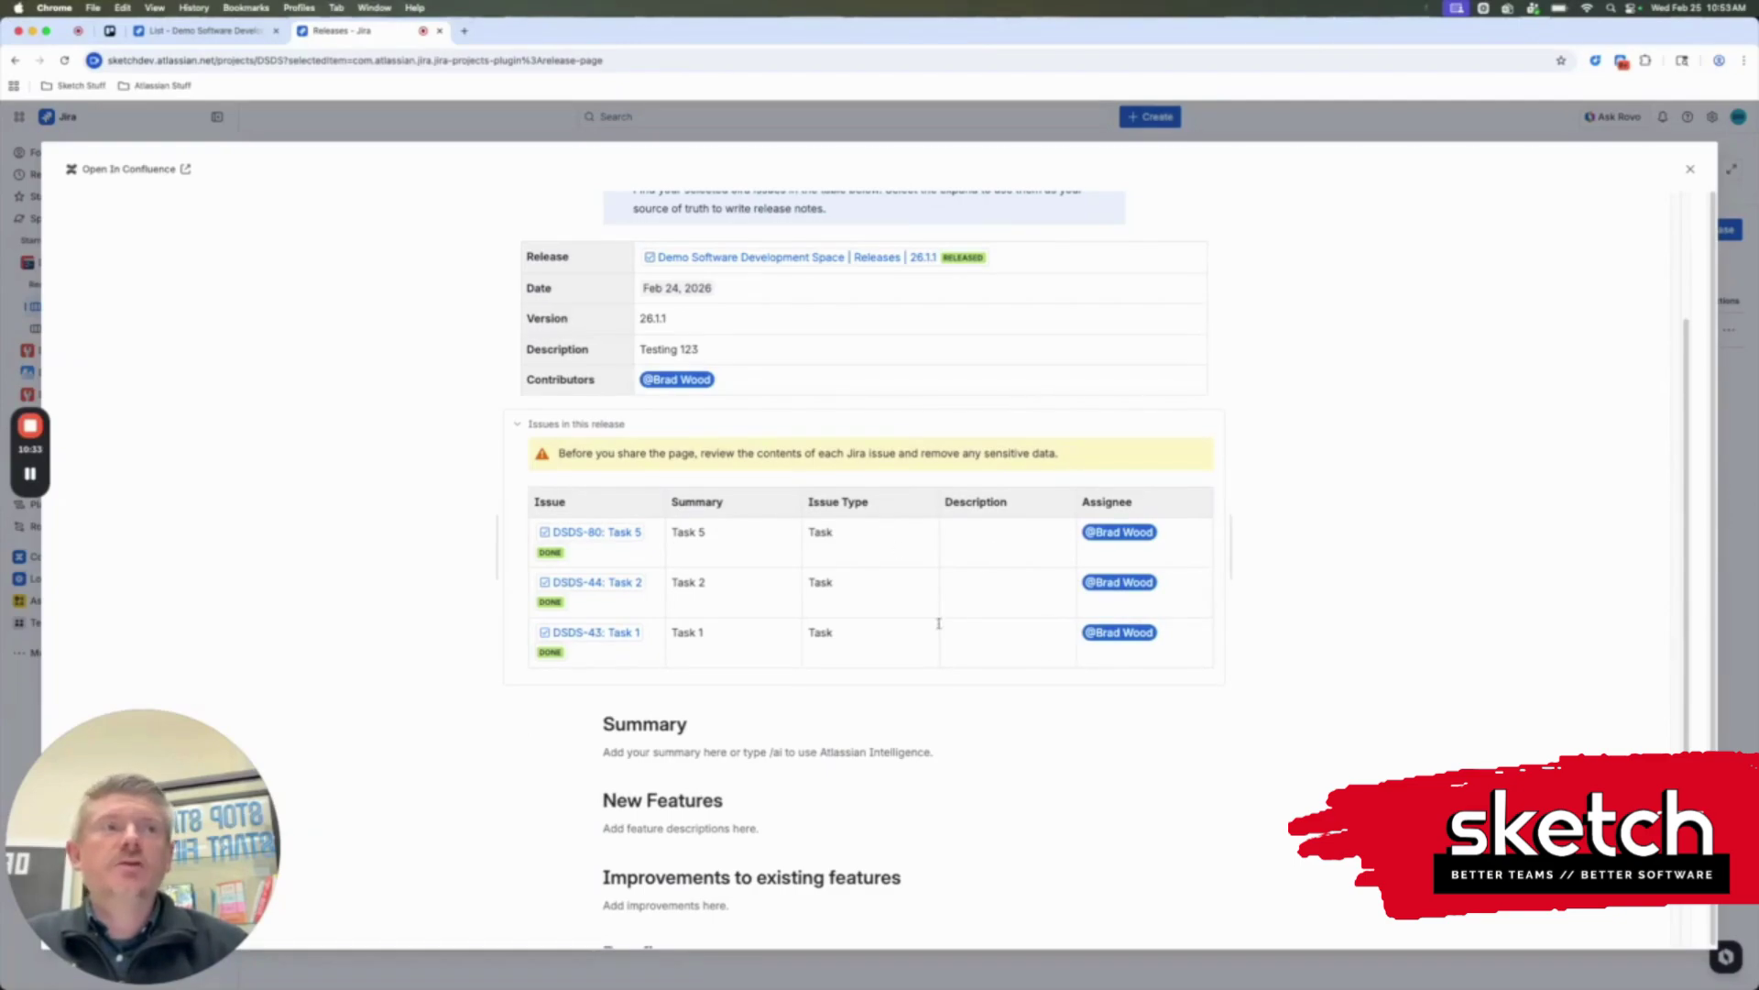
scroll(467, 601, "down", 4)
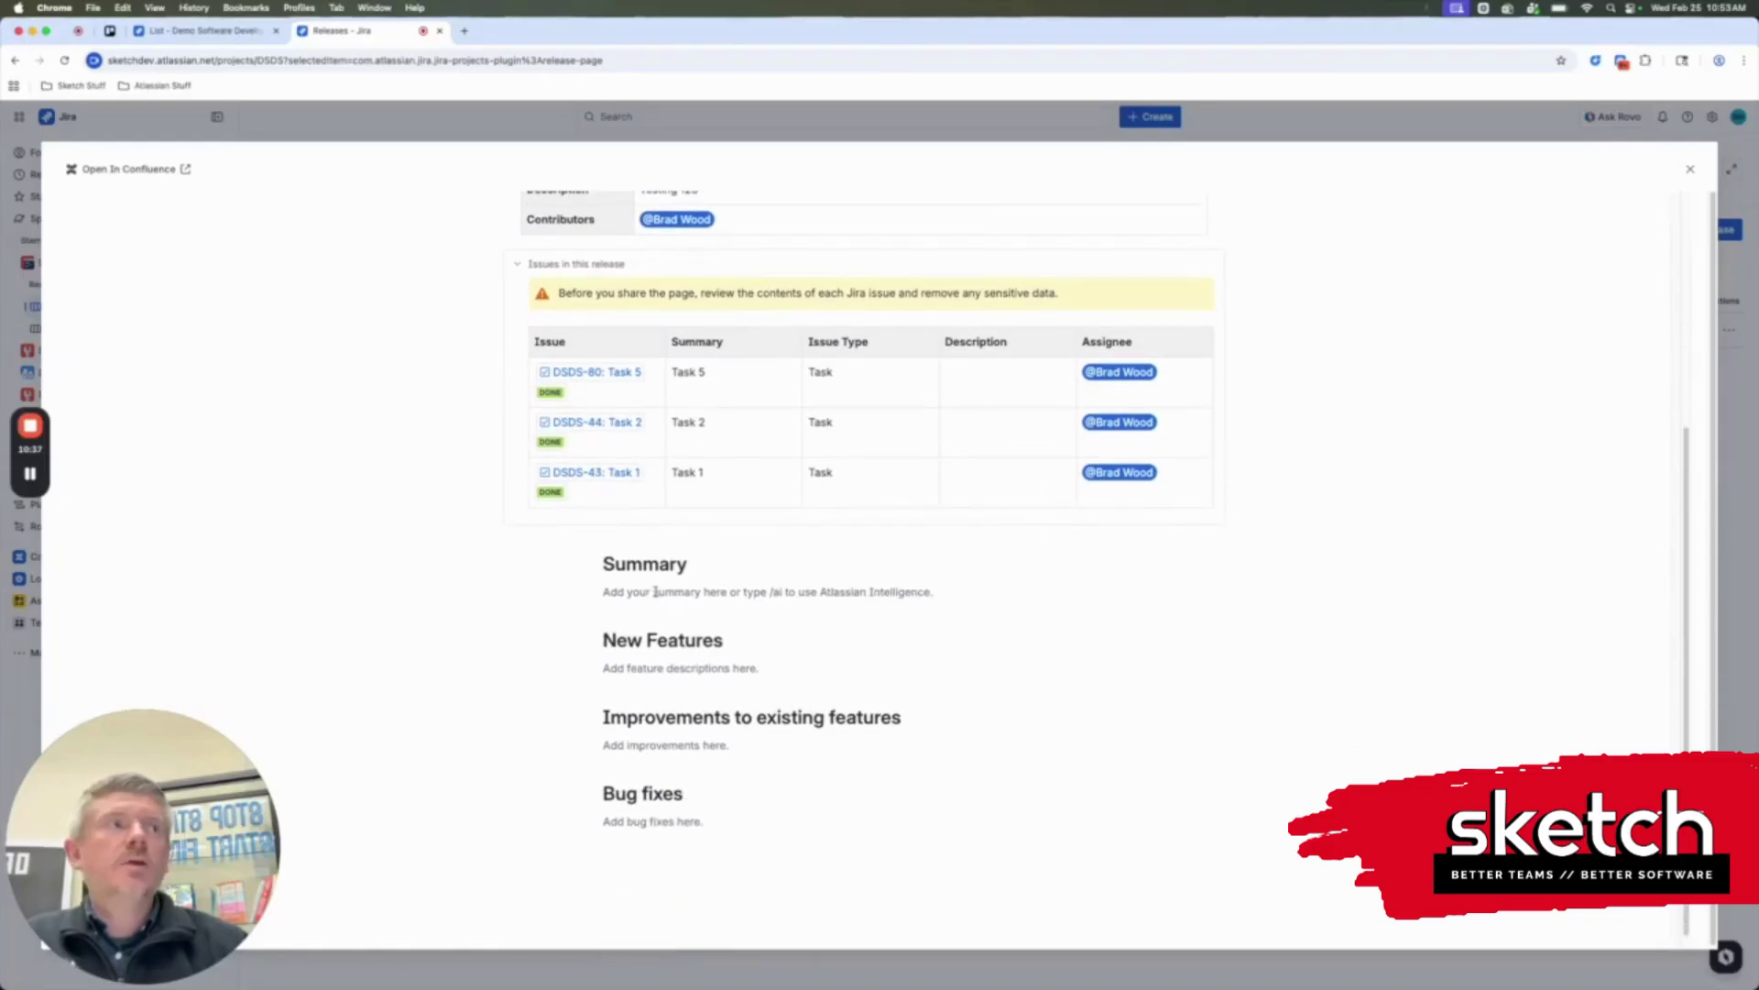
scroll(793, 641, "up", 8)
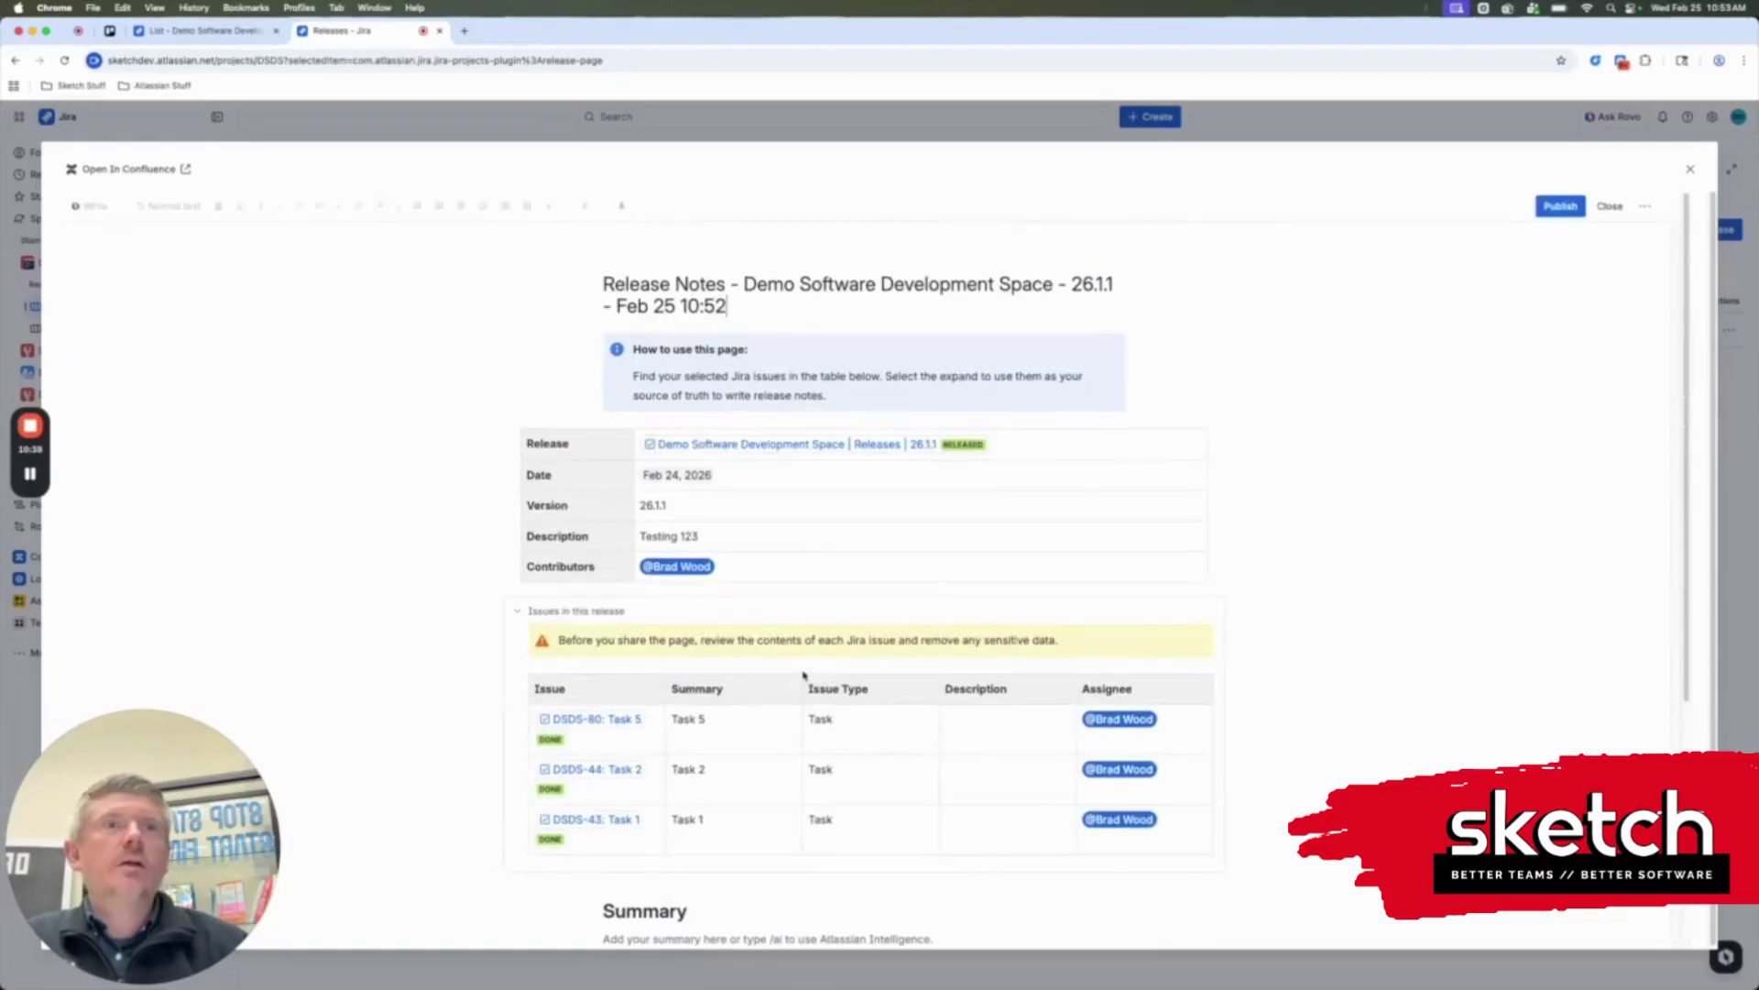
scroll(803, 670, "down", 8)
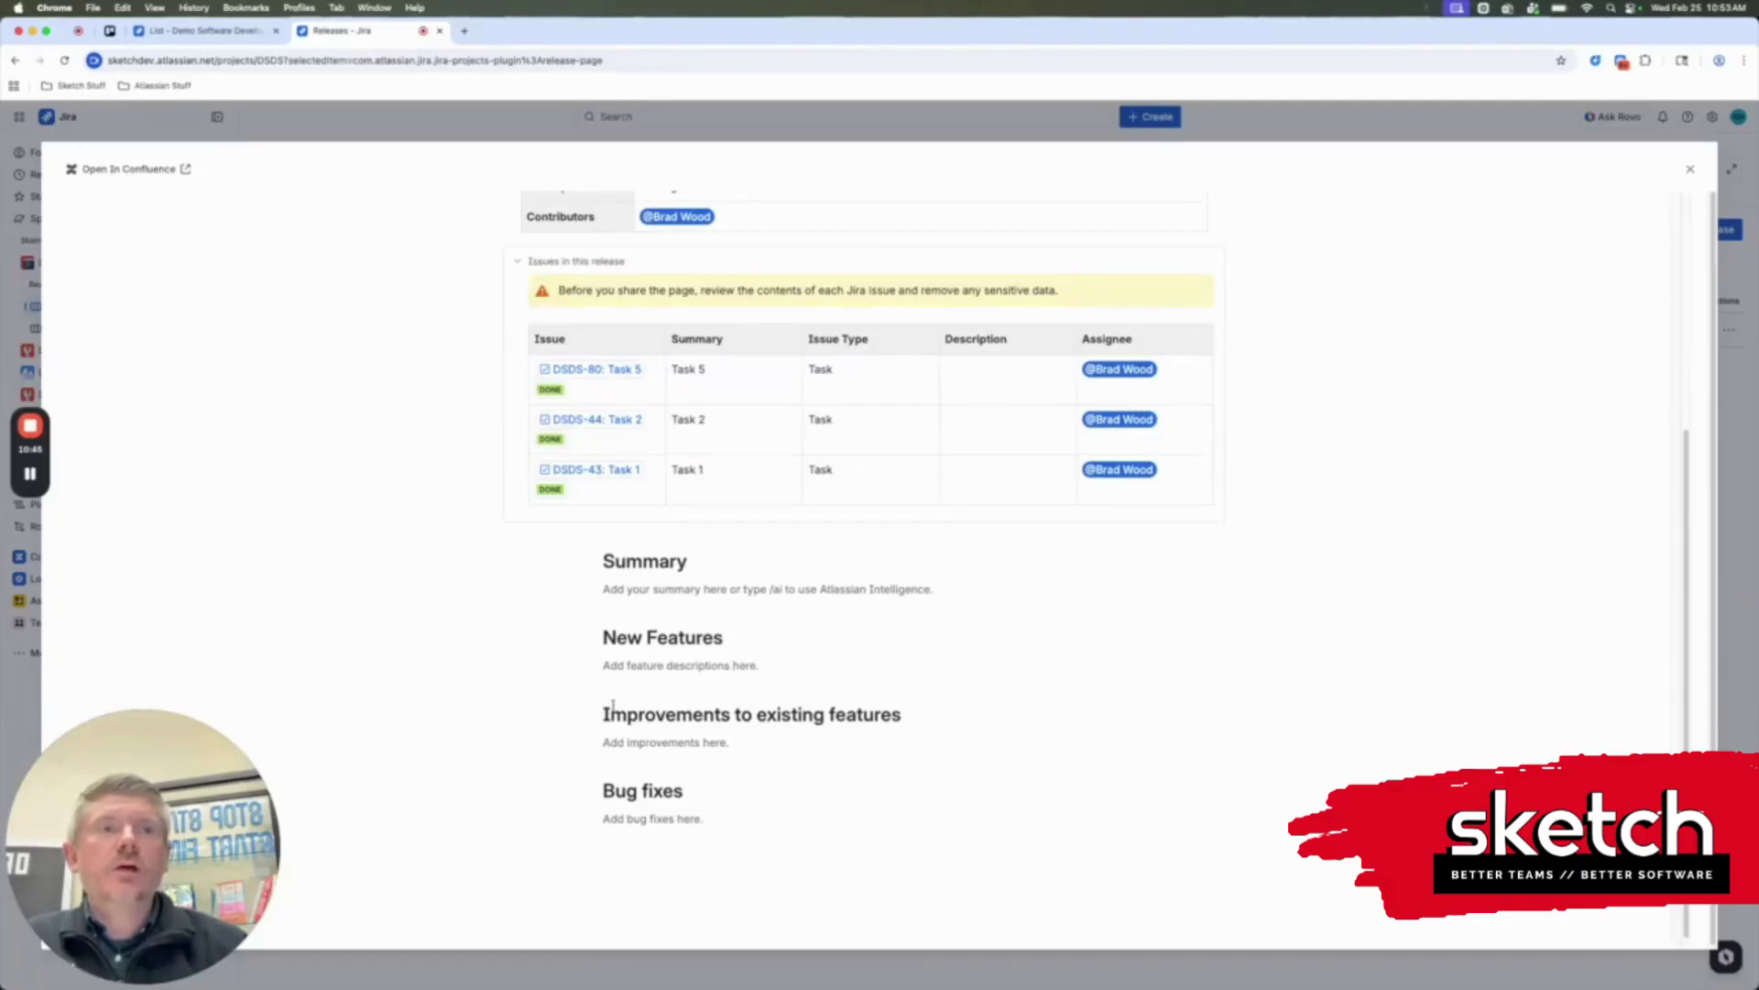
scroll(999, 756, "up", 8)
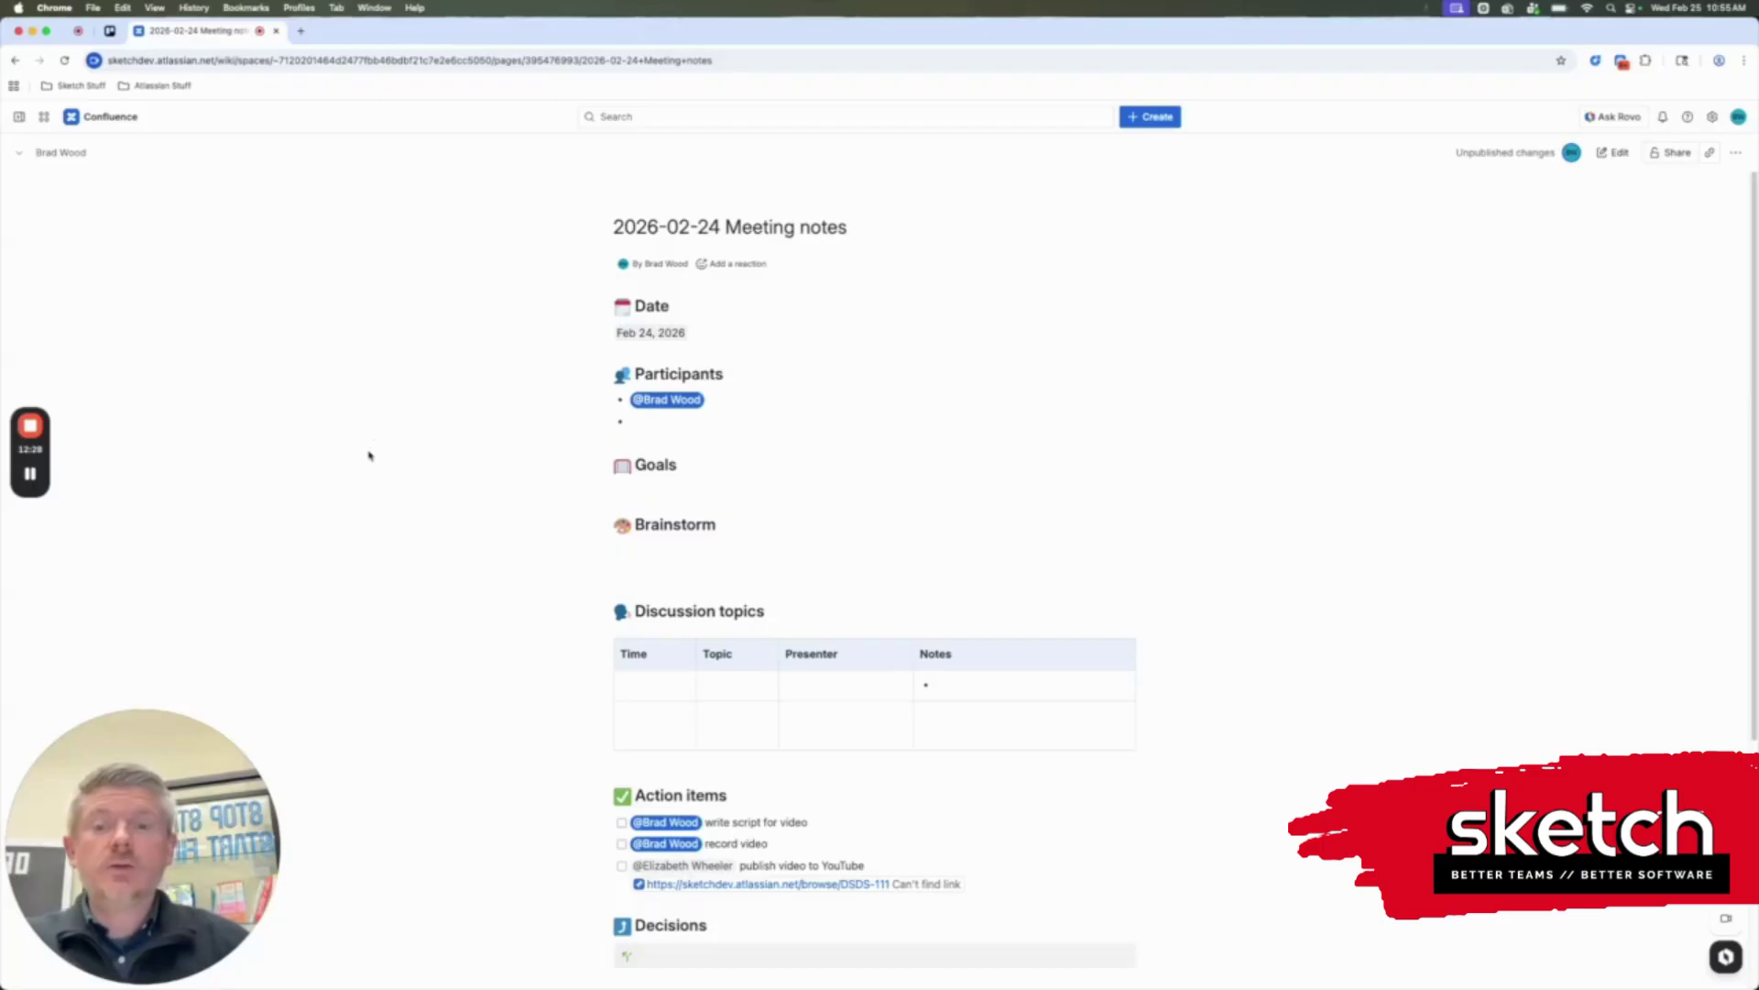
Select the three action items in the meeting notes and start creating Jira work items from them
scroll(761, 814, "down", 1)
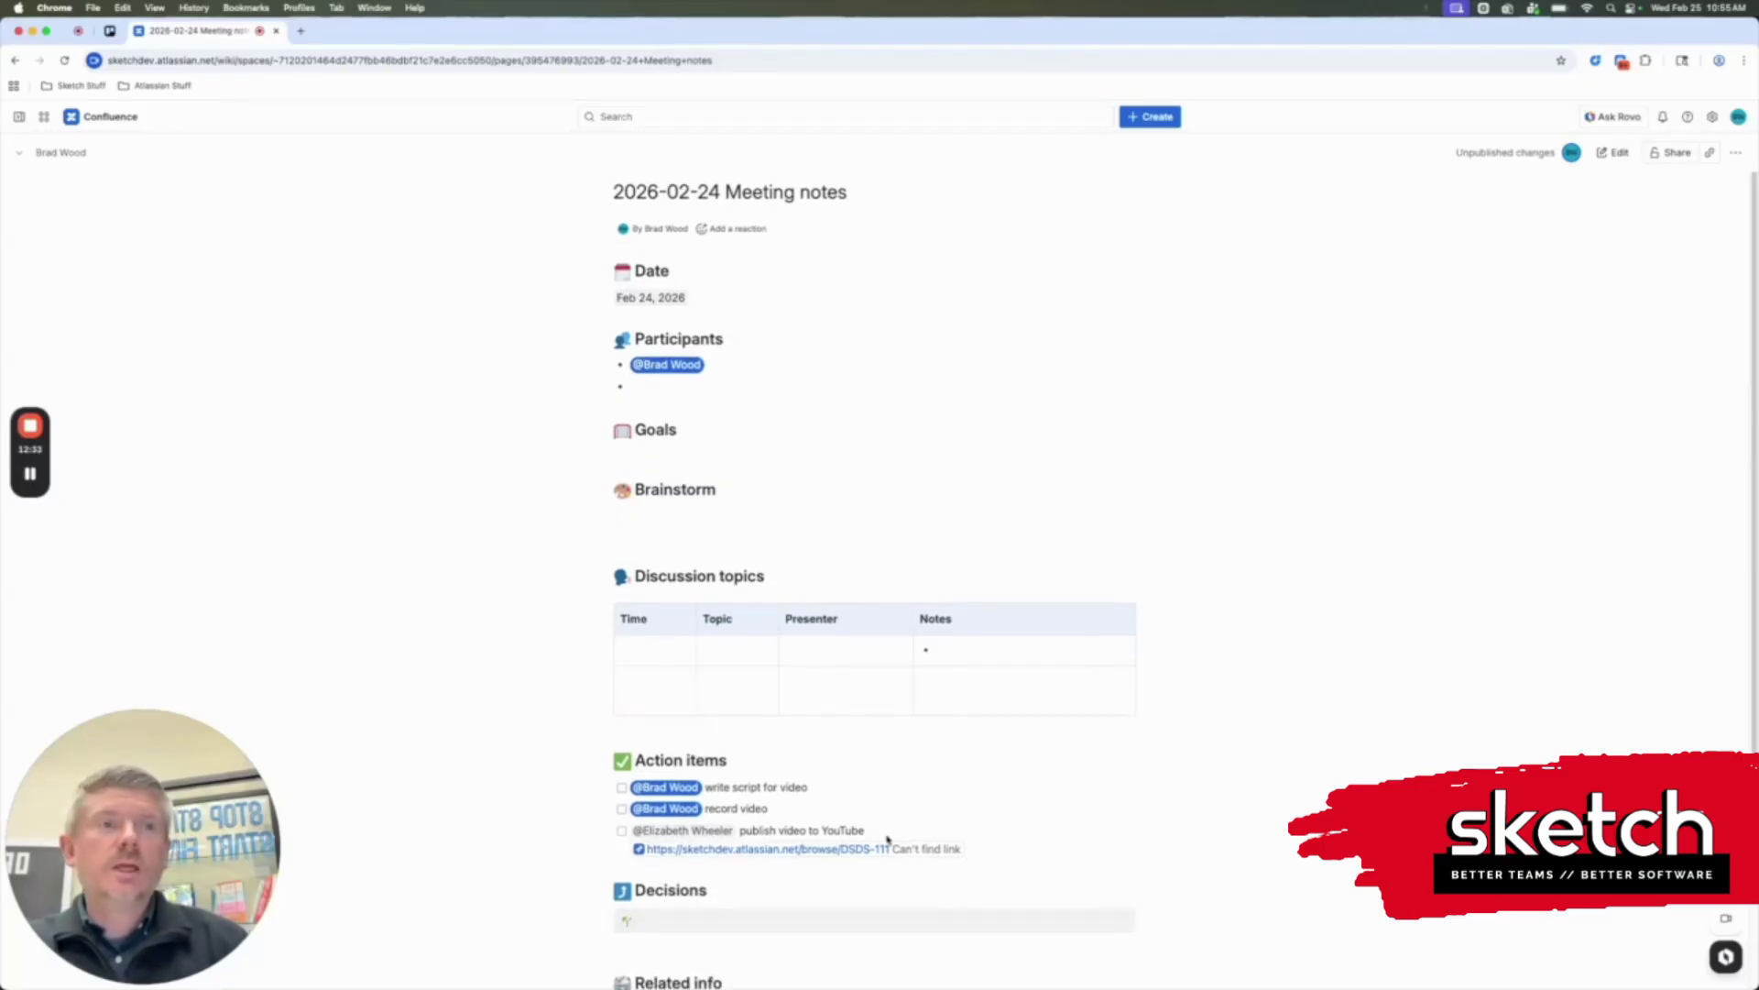
left_click_drag(880, 836, 634, 791)
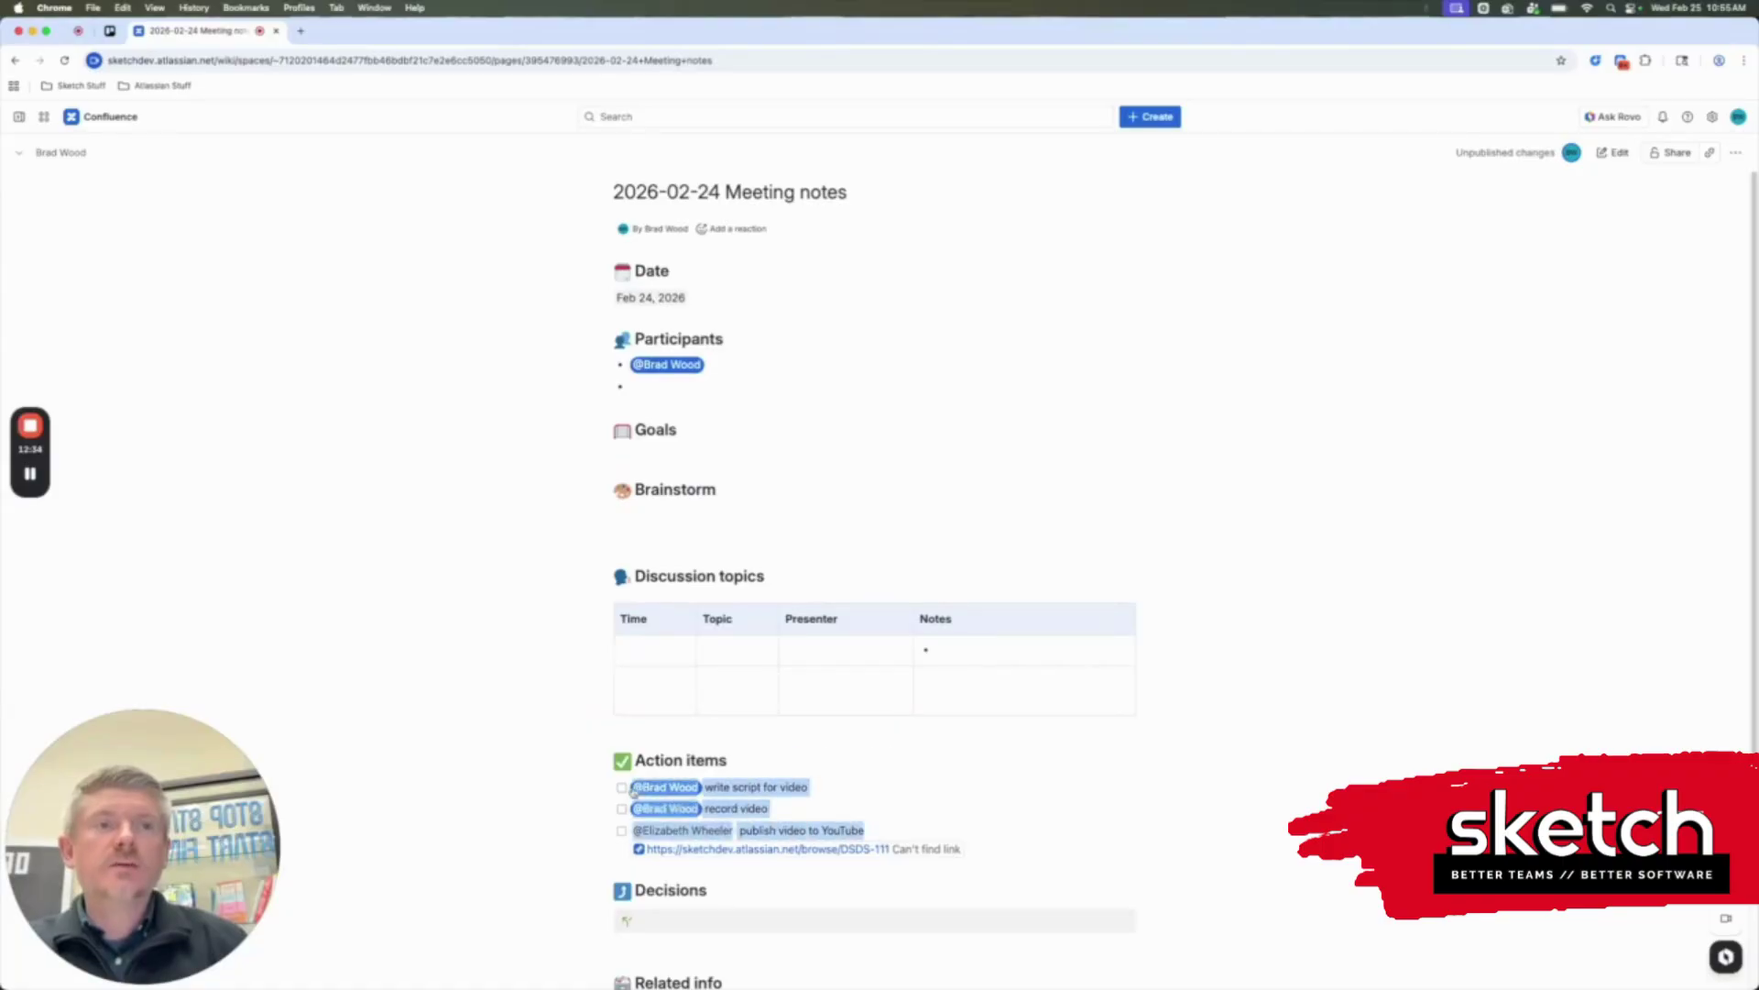
left_click(949, 758)
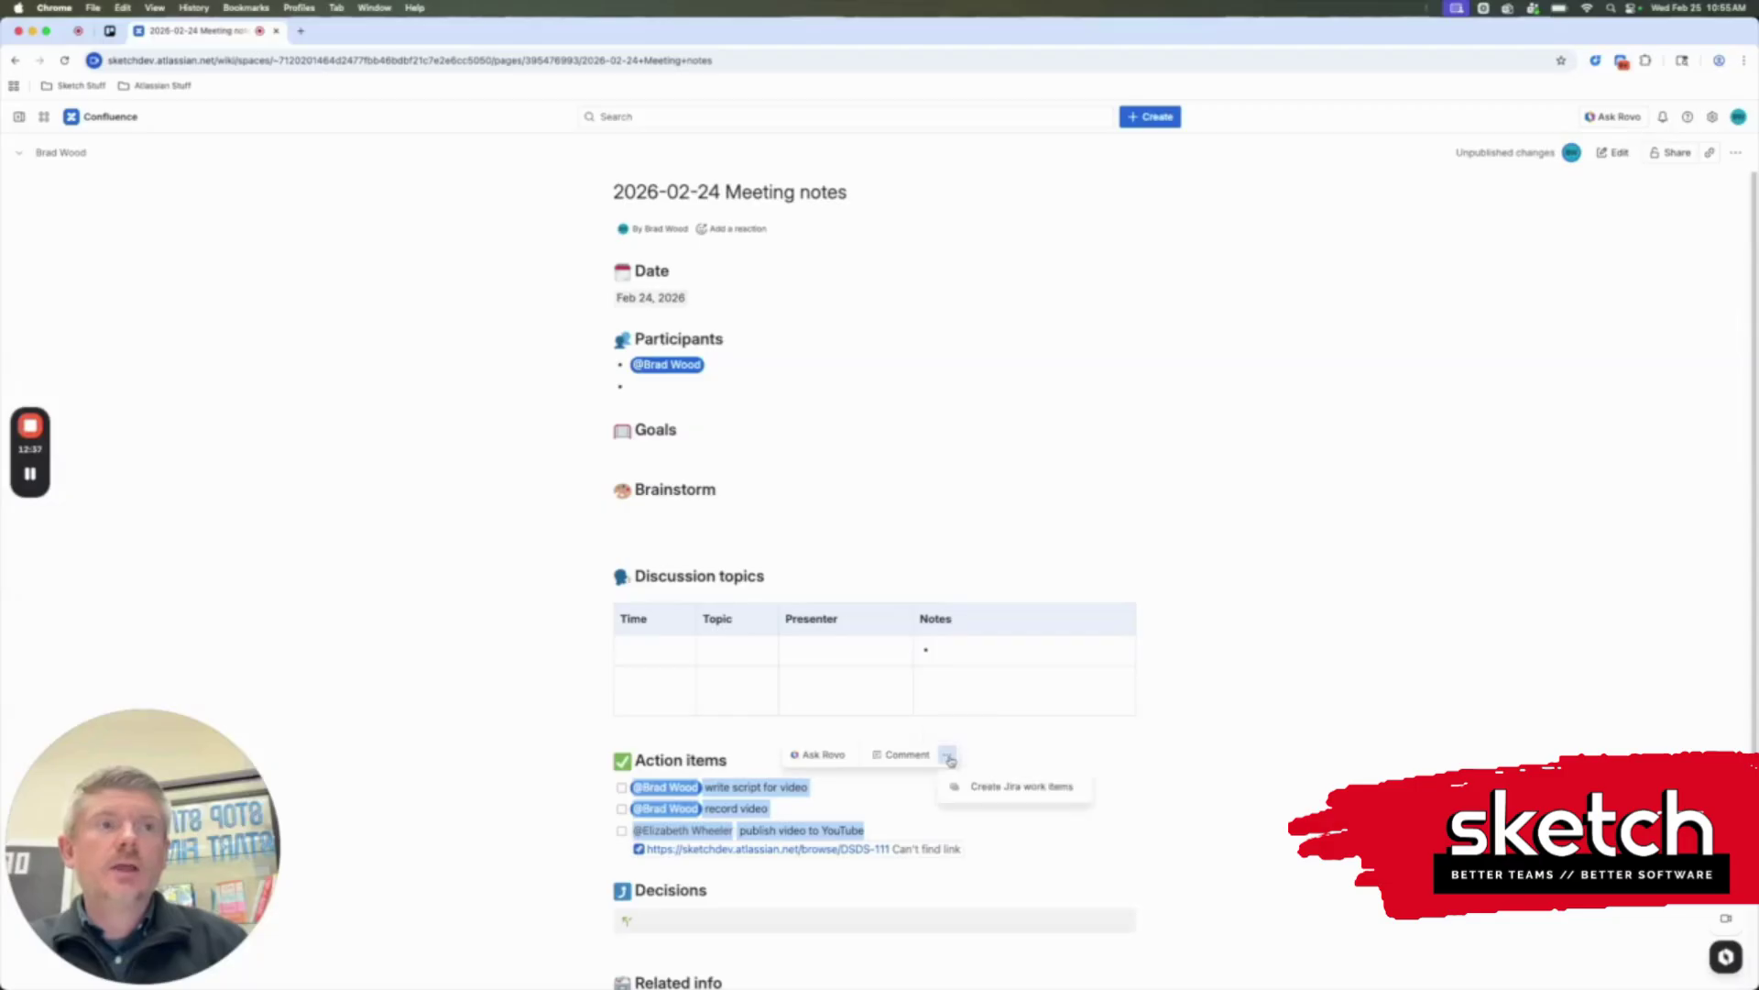
left_click(1022, 787)
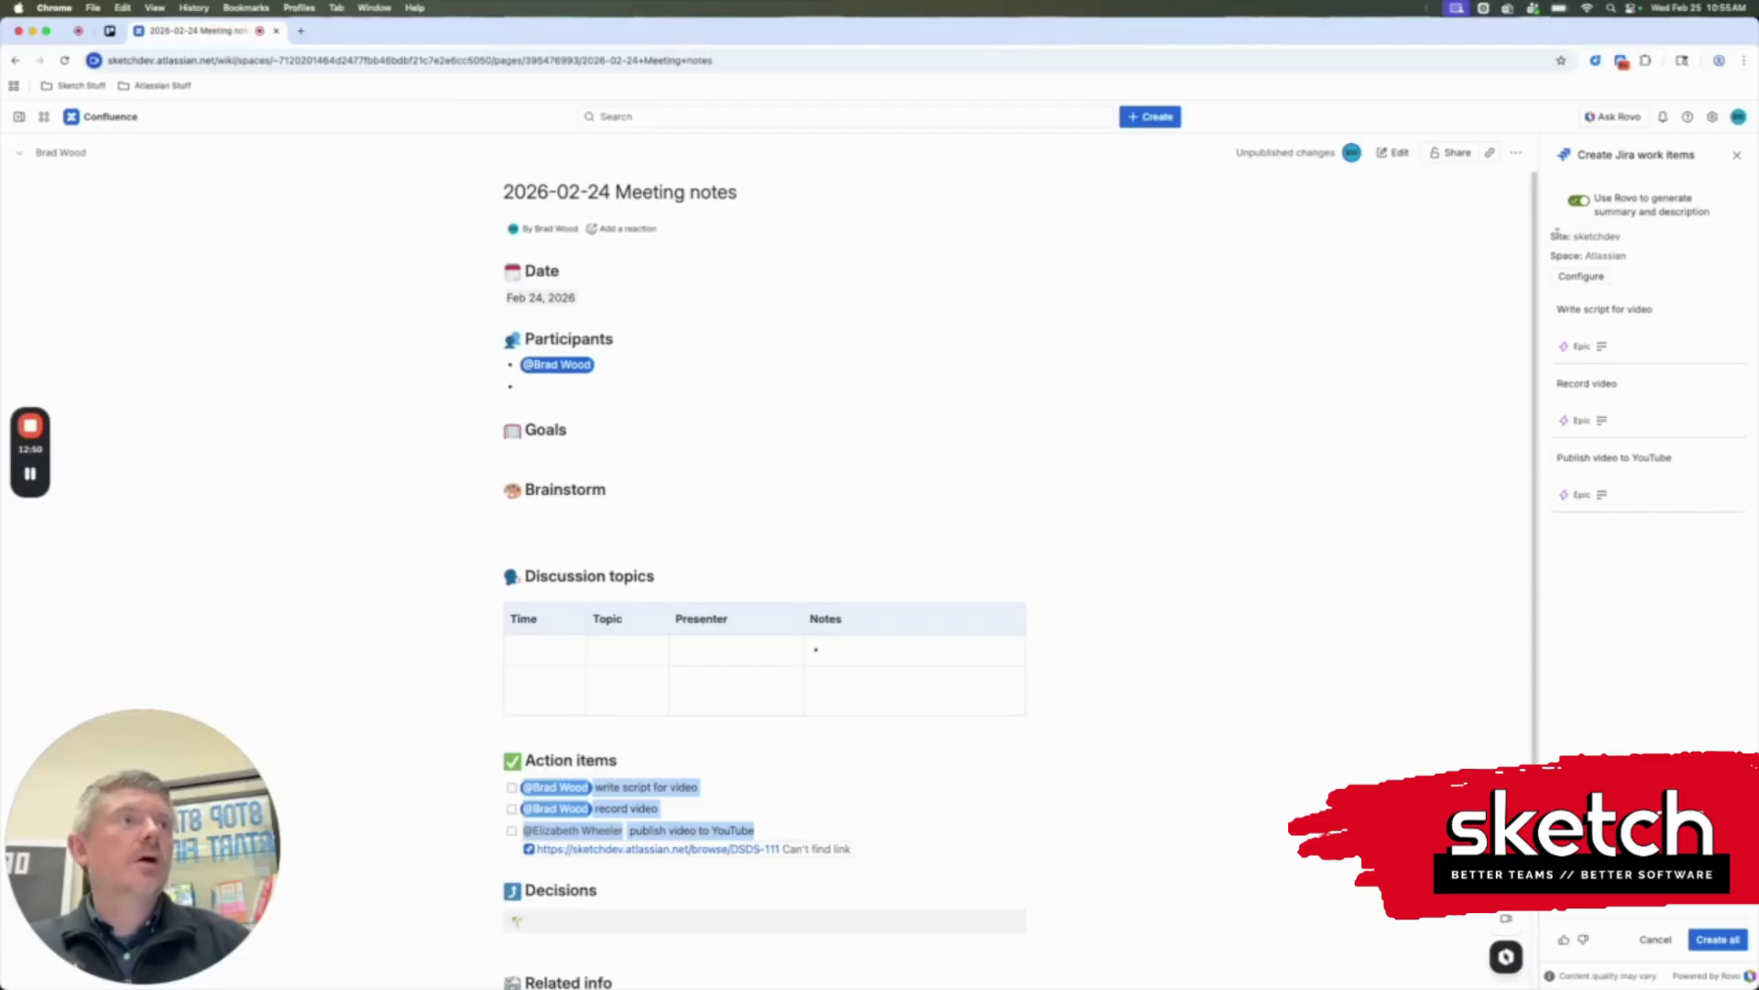
left_click_drag(1549, 237, 1629, 240)
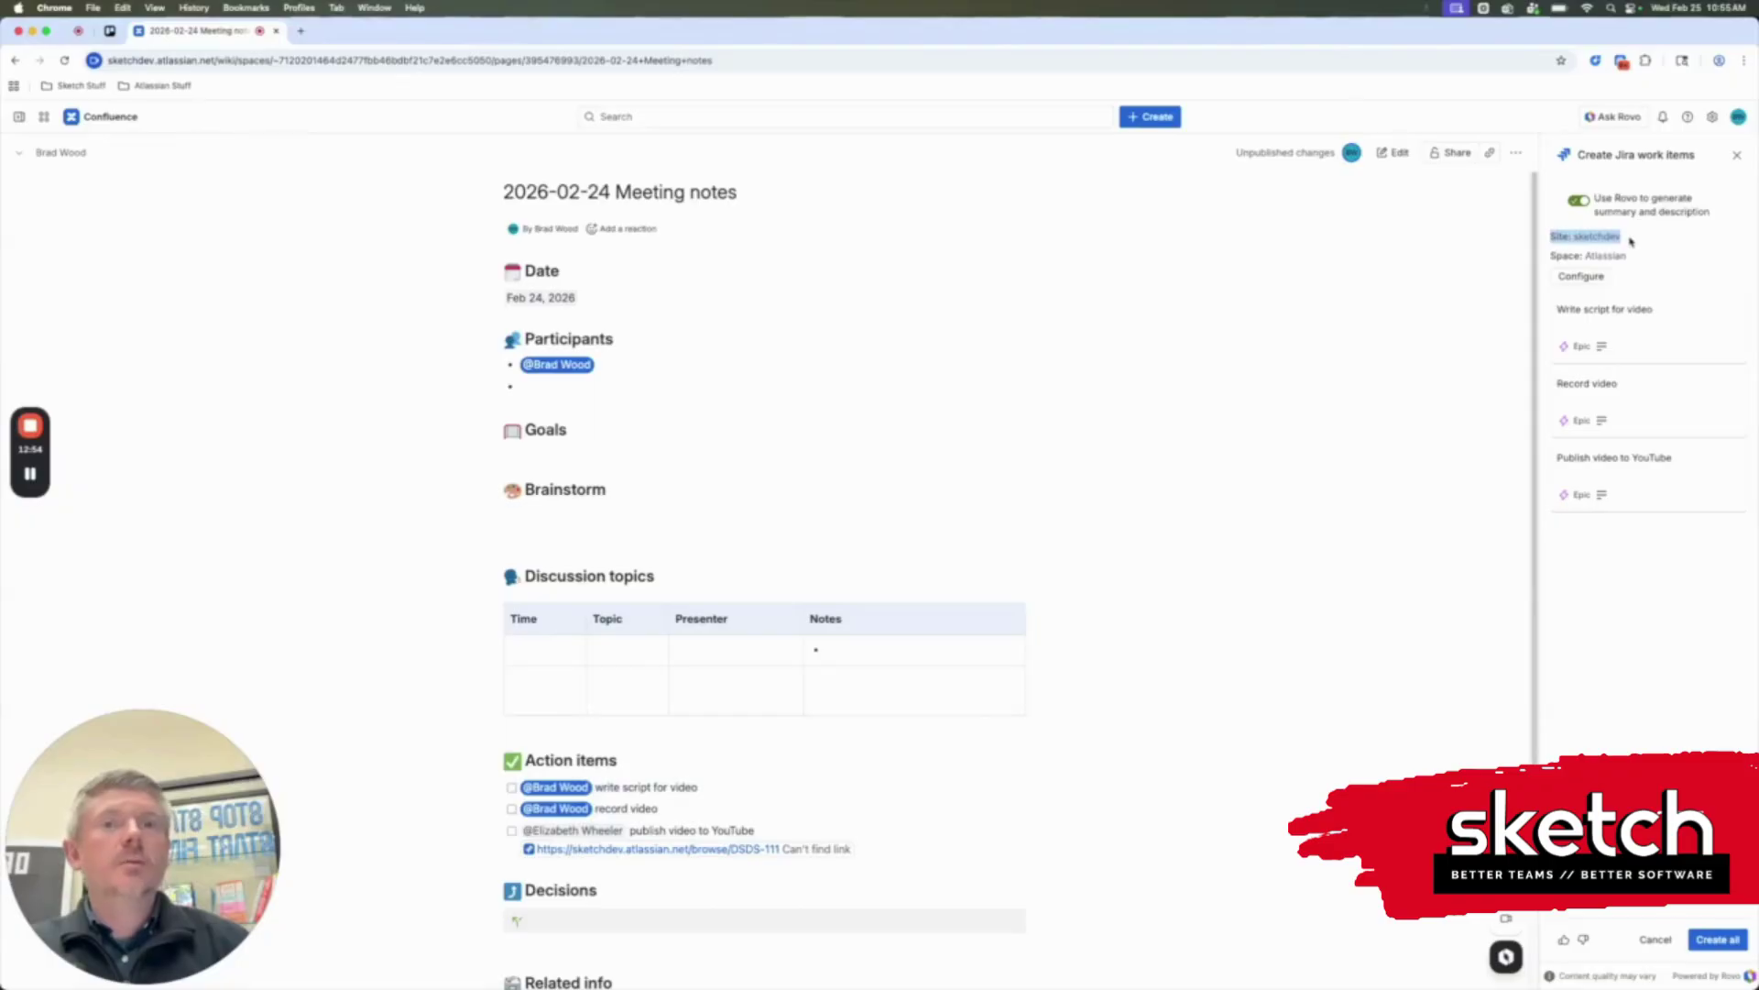
left_click(1633, 259)
left_click(1582, 277)
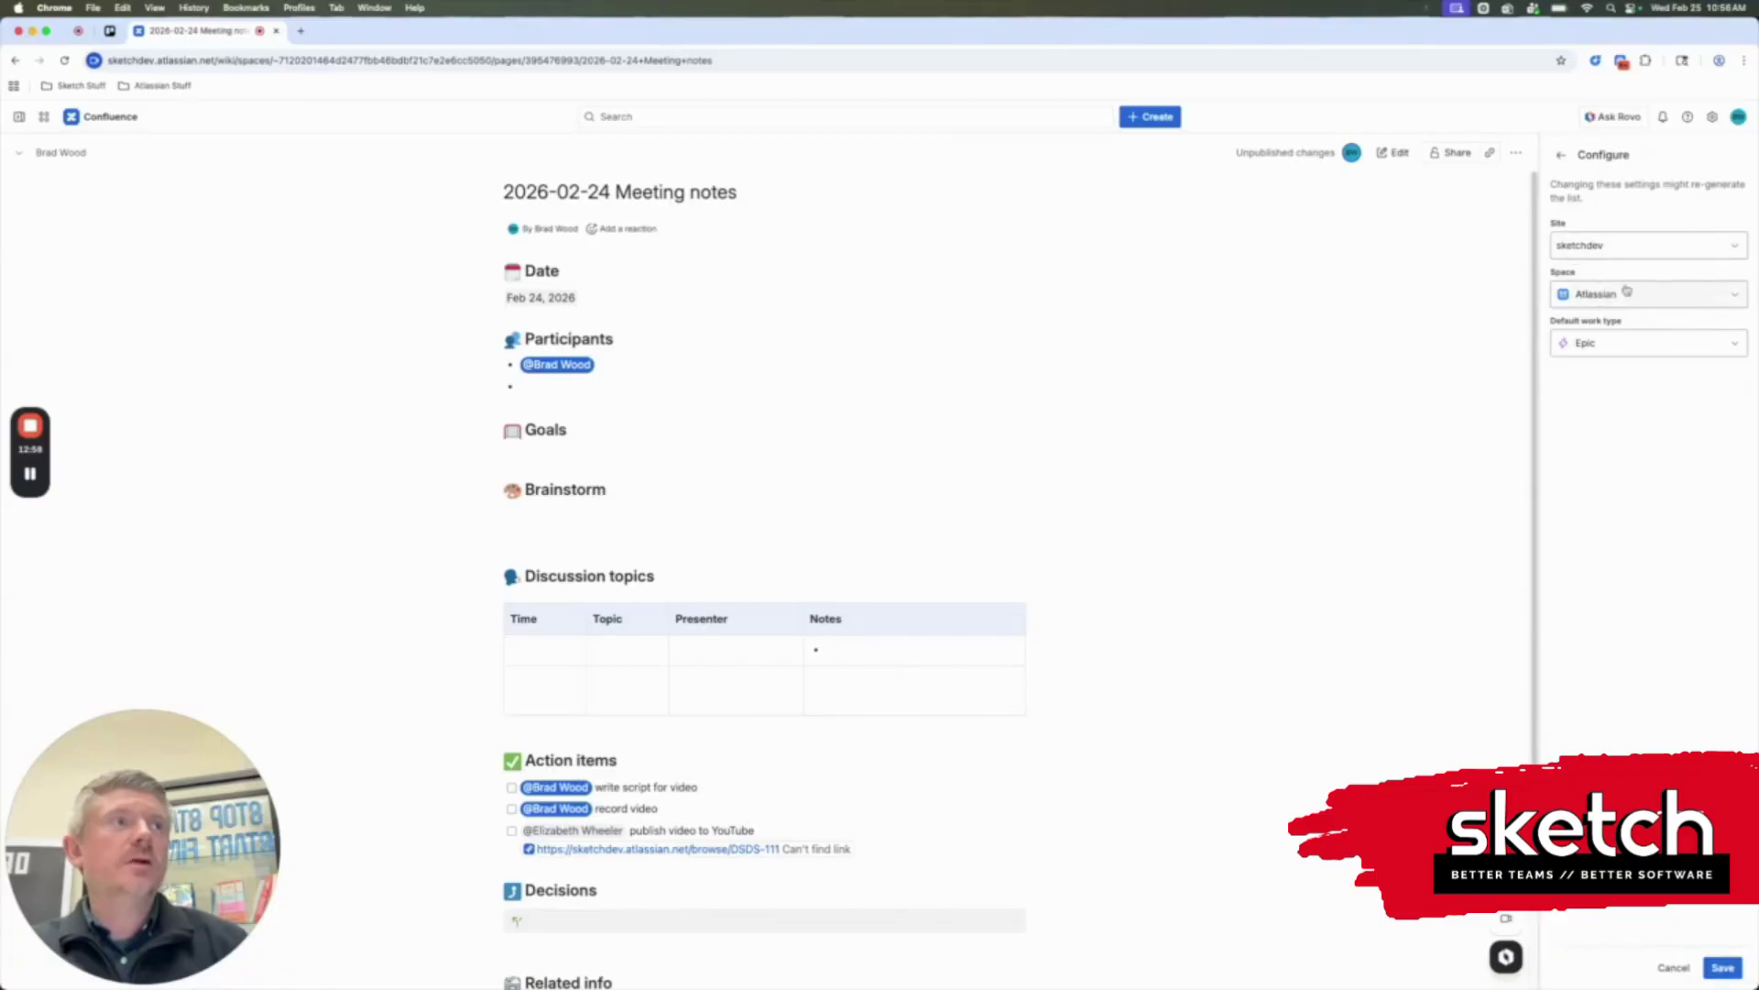
left_click(1628, 345)
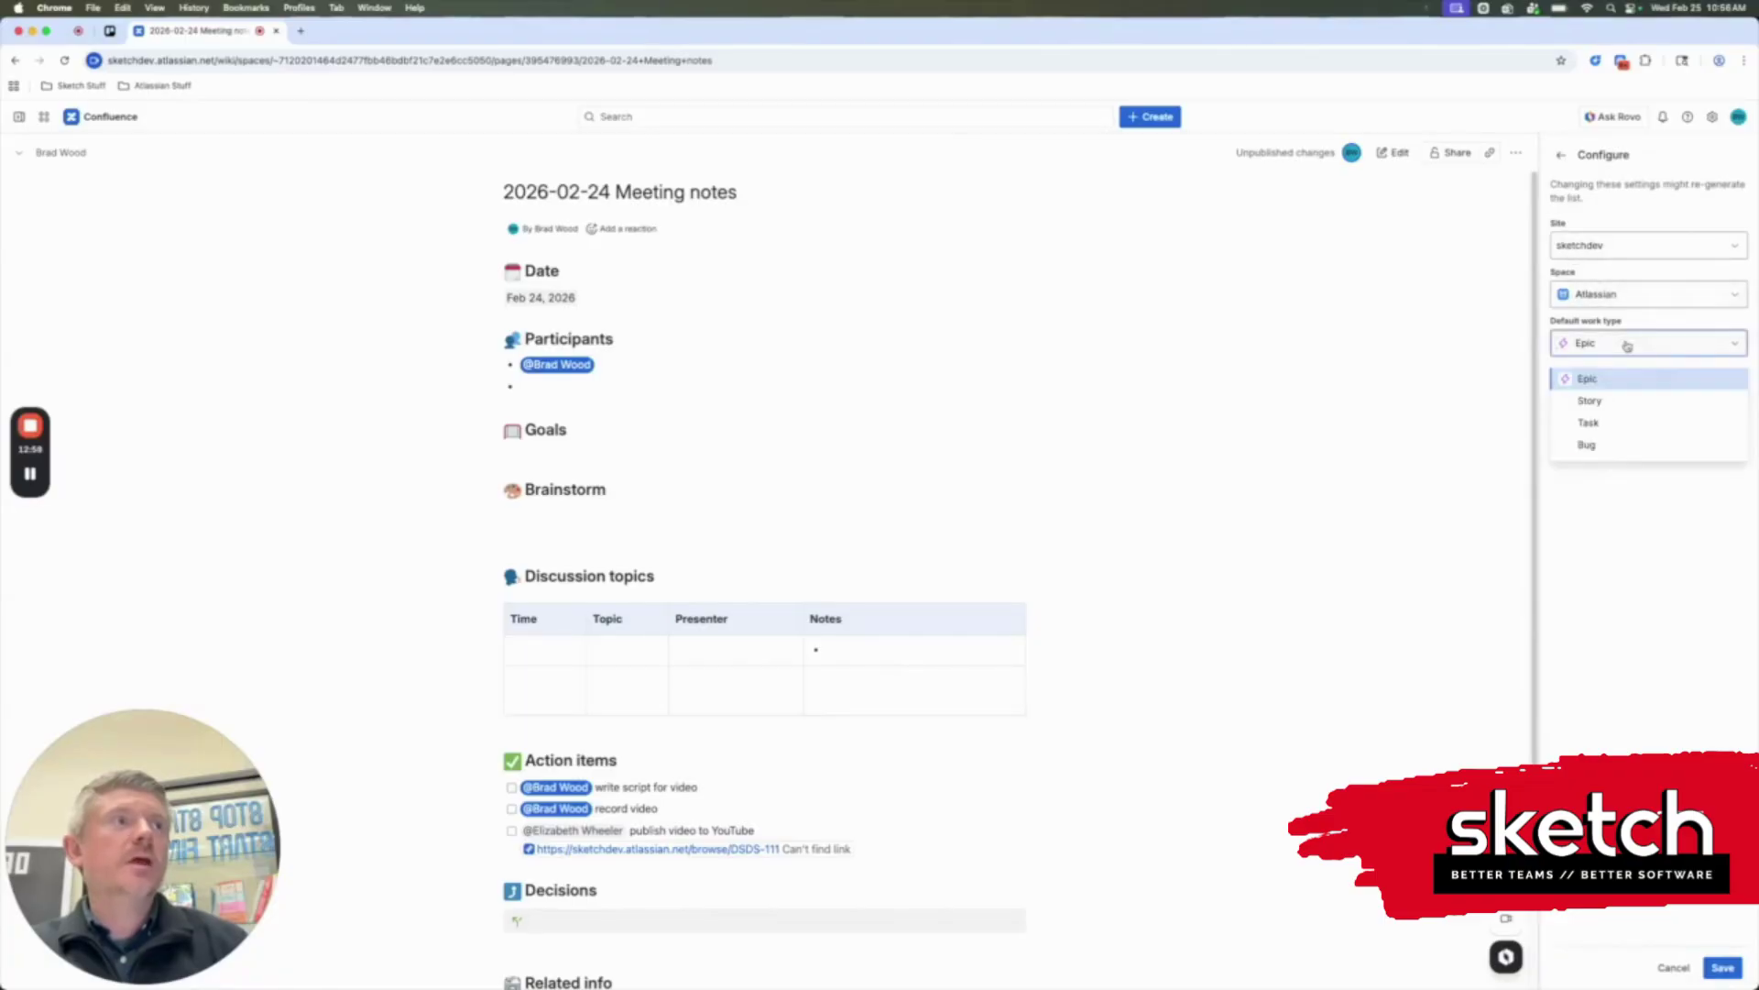
left_click(1622, 400)
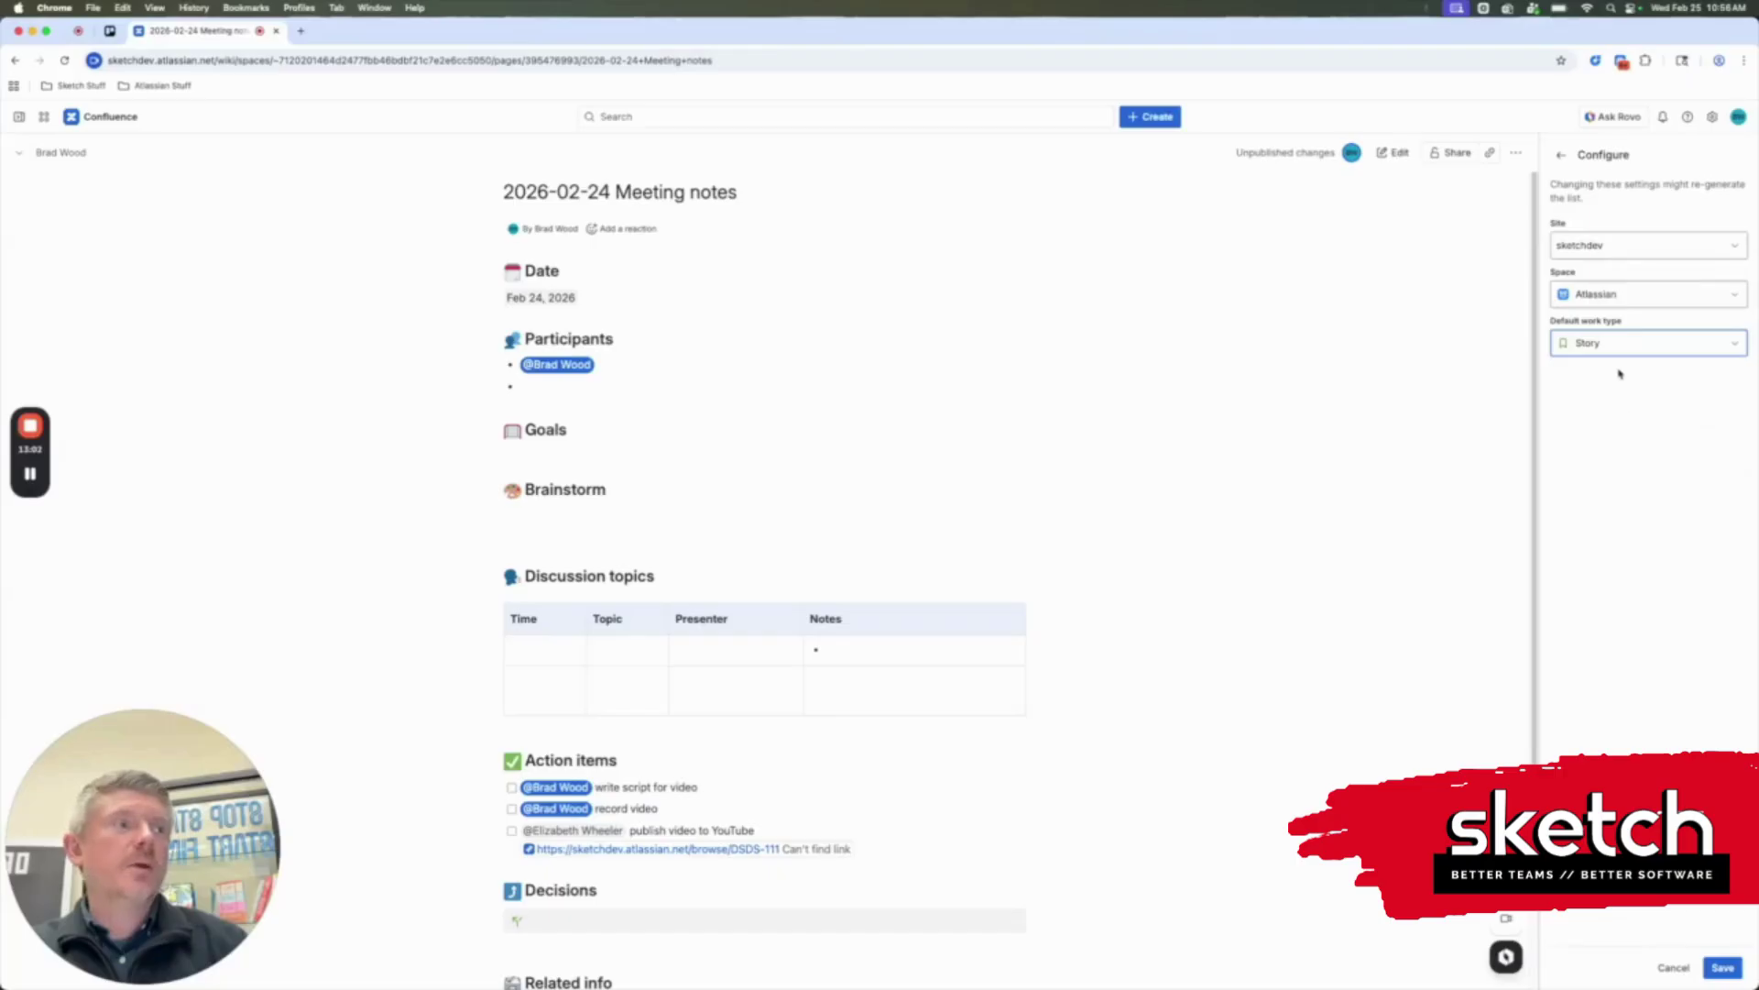
left_click(1564, 162)
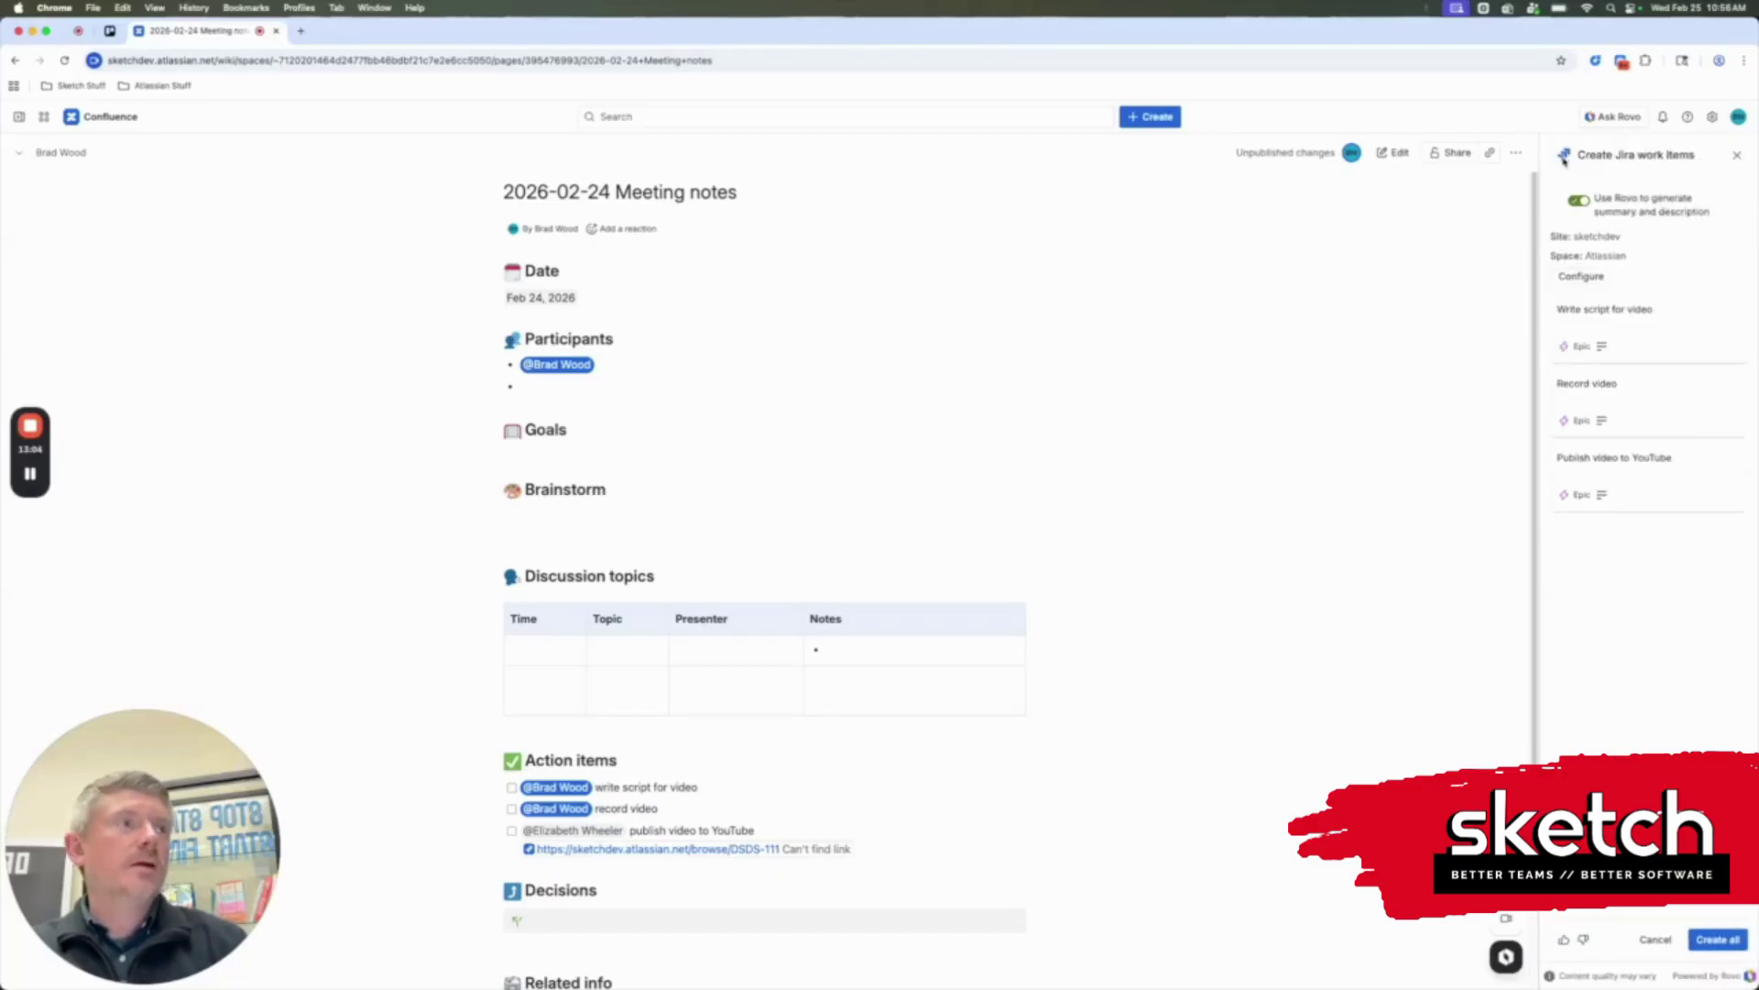
Configure the suggested Jira work items to use Story as the default work type, and save the configuration
left_click(1593, 279)
left_click(1613, 339)
left_click(1617, 400)
left_click(1723, 967)
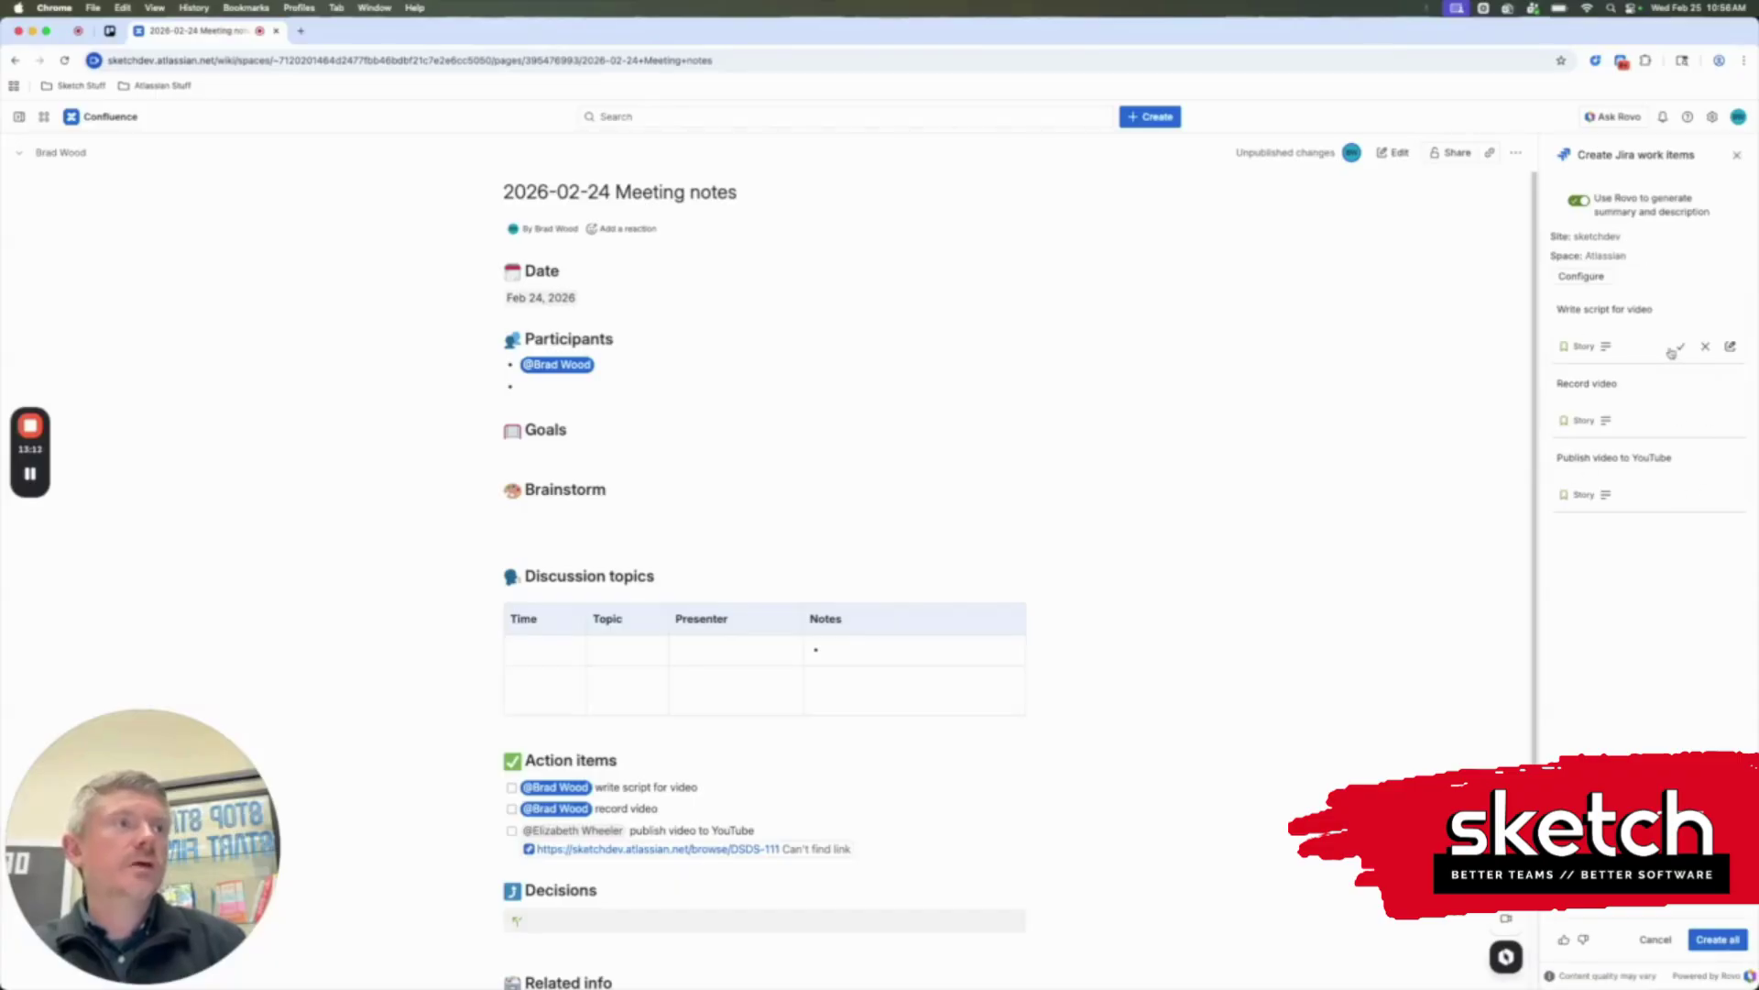
Open the suggested Write script for video story for editing, check its fields, assign it to the presenter, and create it
left_click(1731, 348)
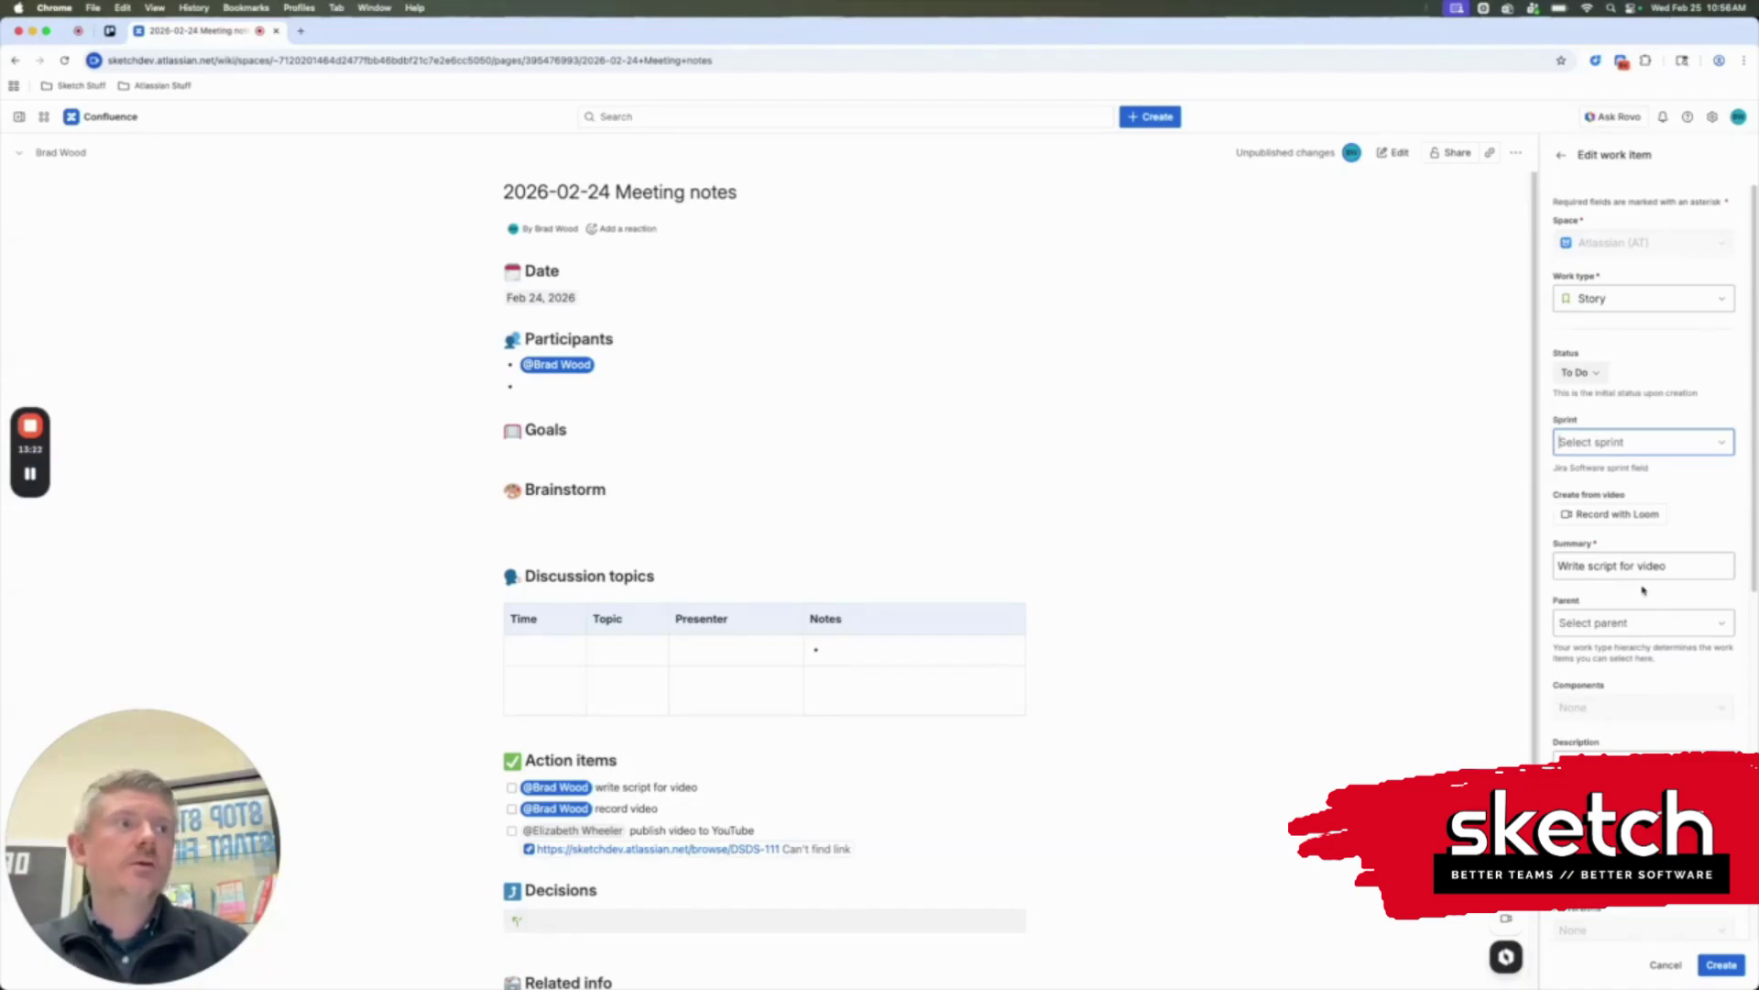
scroll(1644, 591, "down", 3)
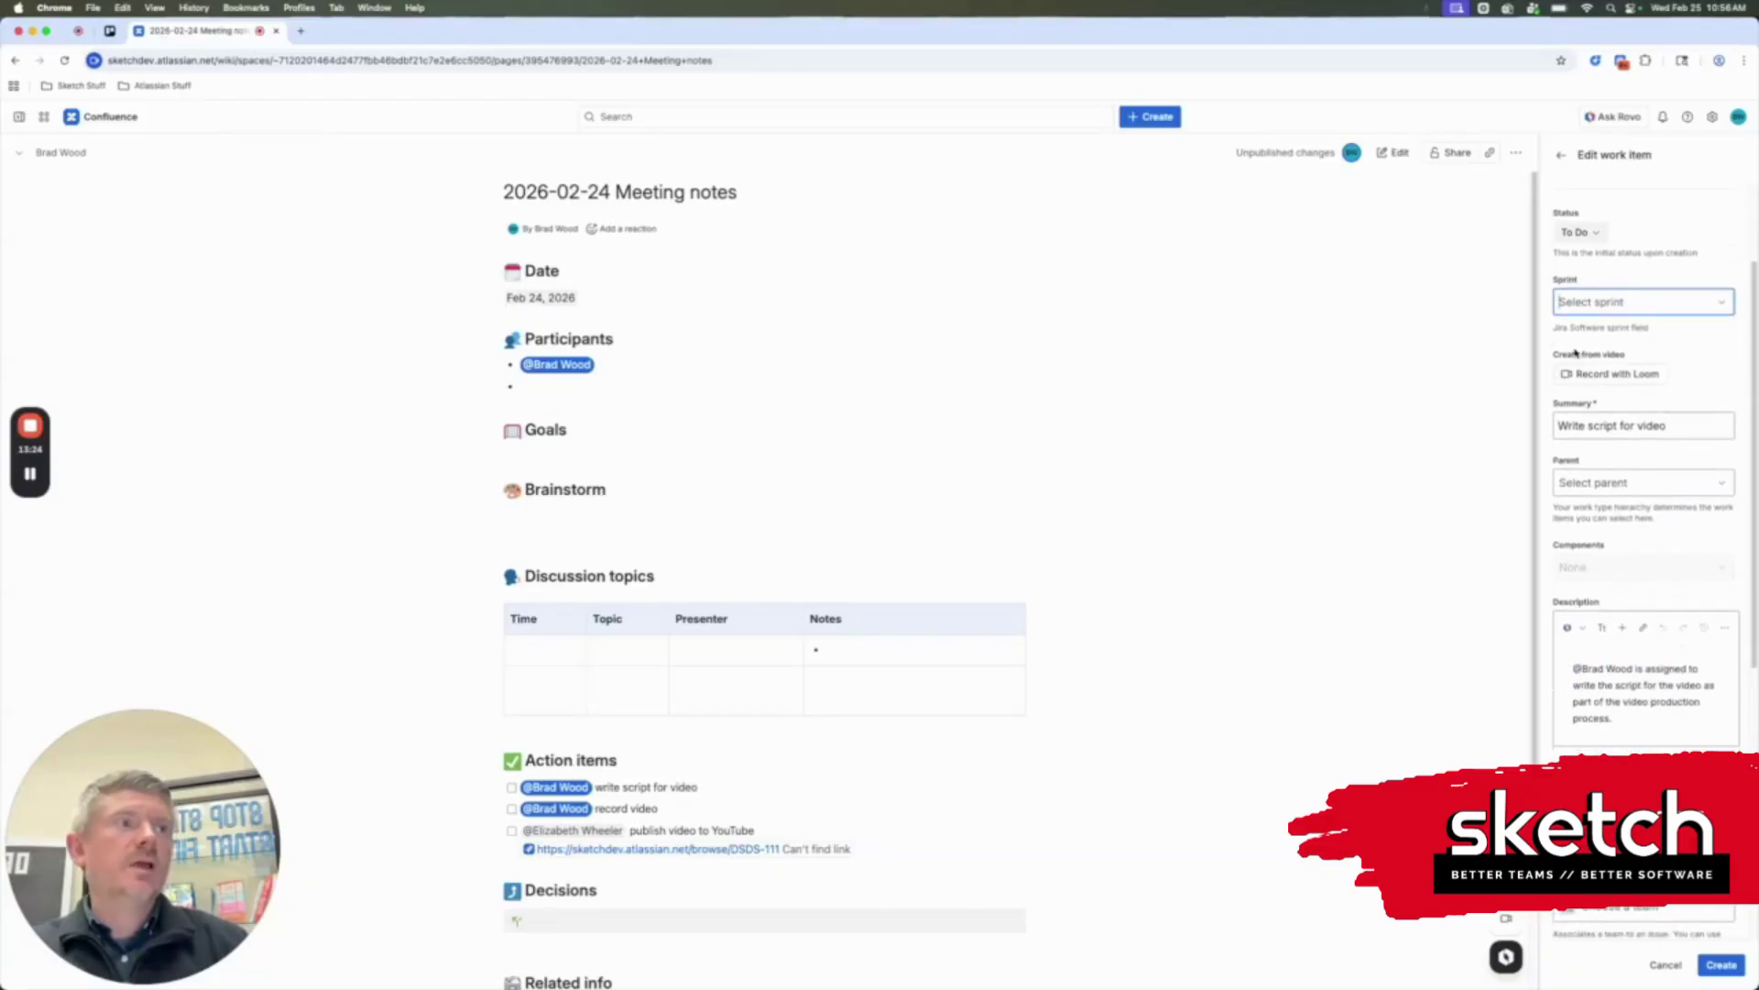
scroll(1624, 568, "down", 1)
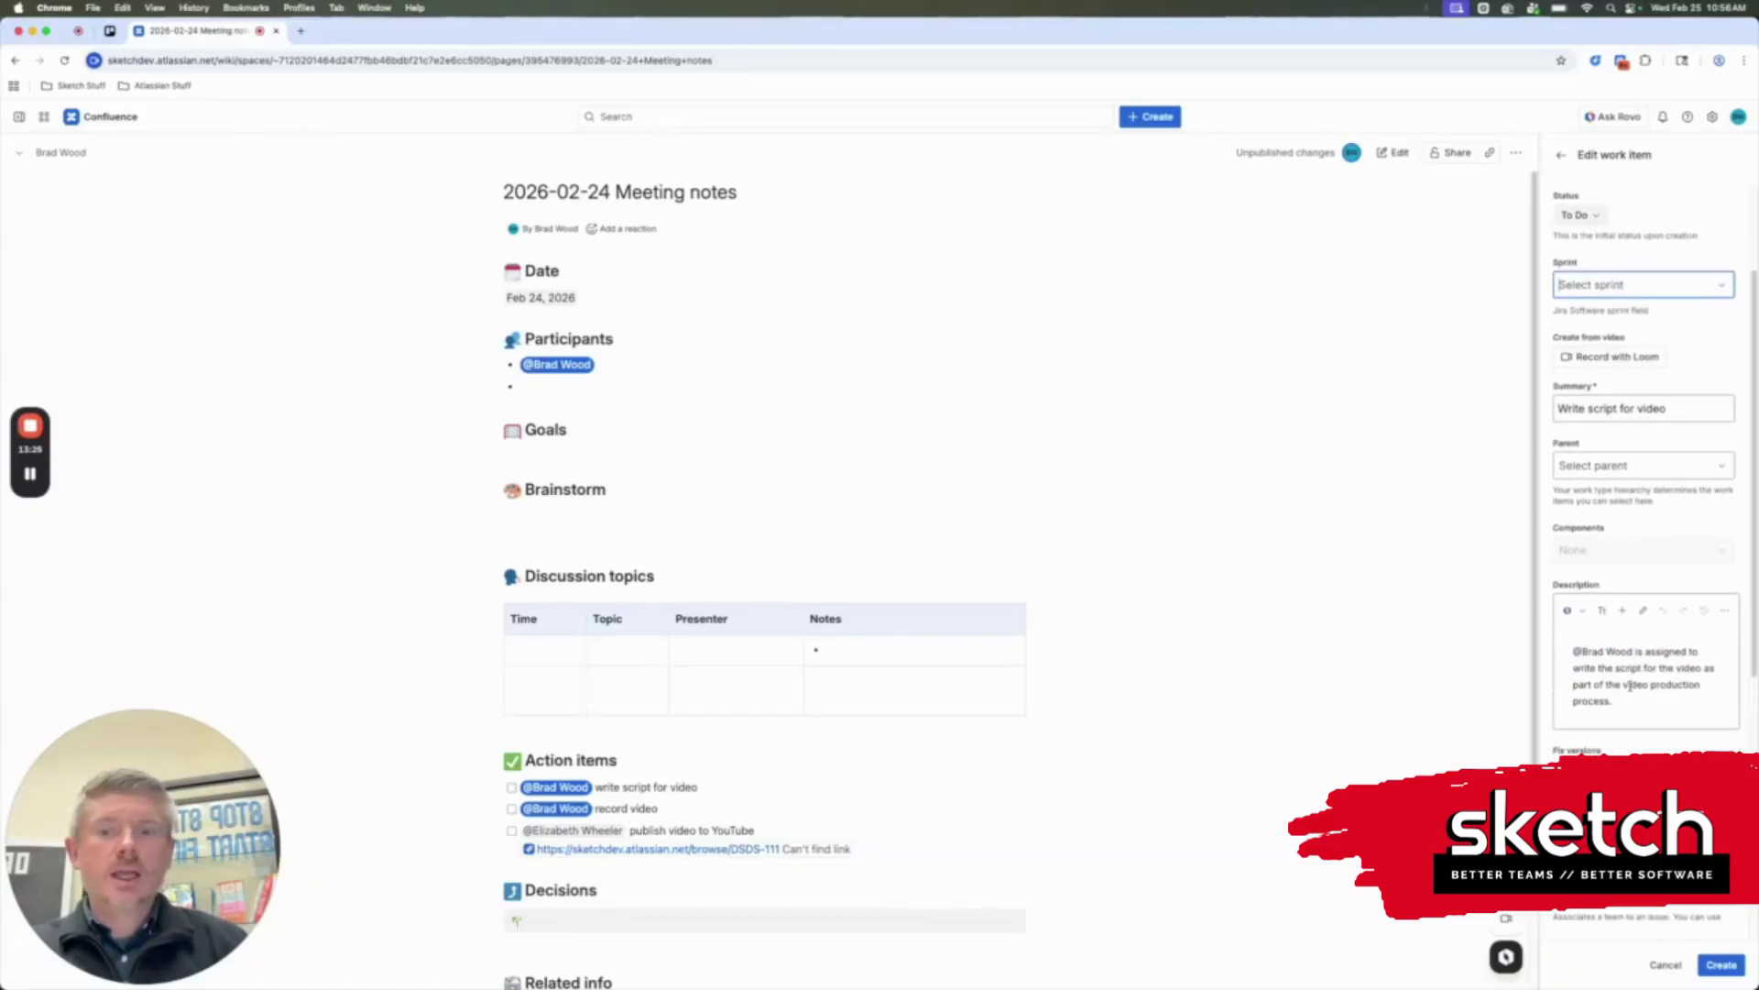
scroll(1623, 652, "down", 2)
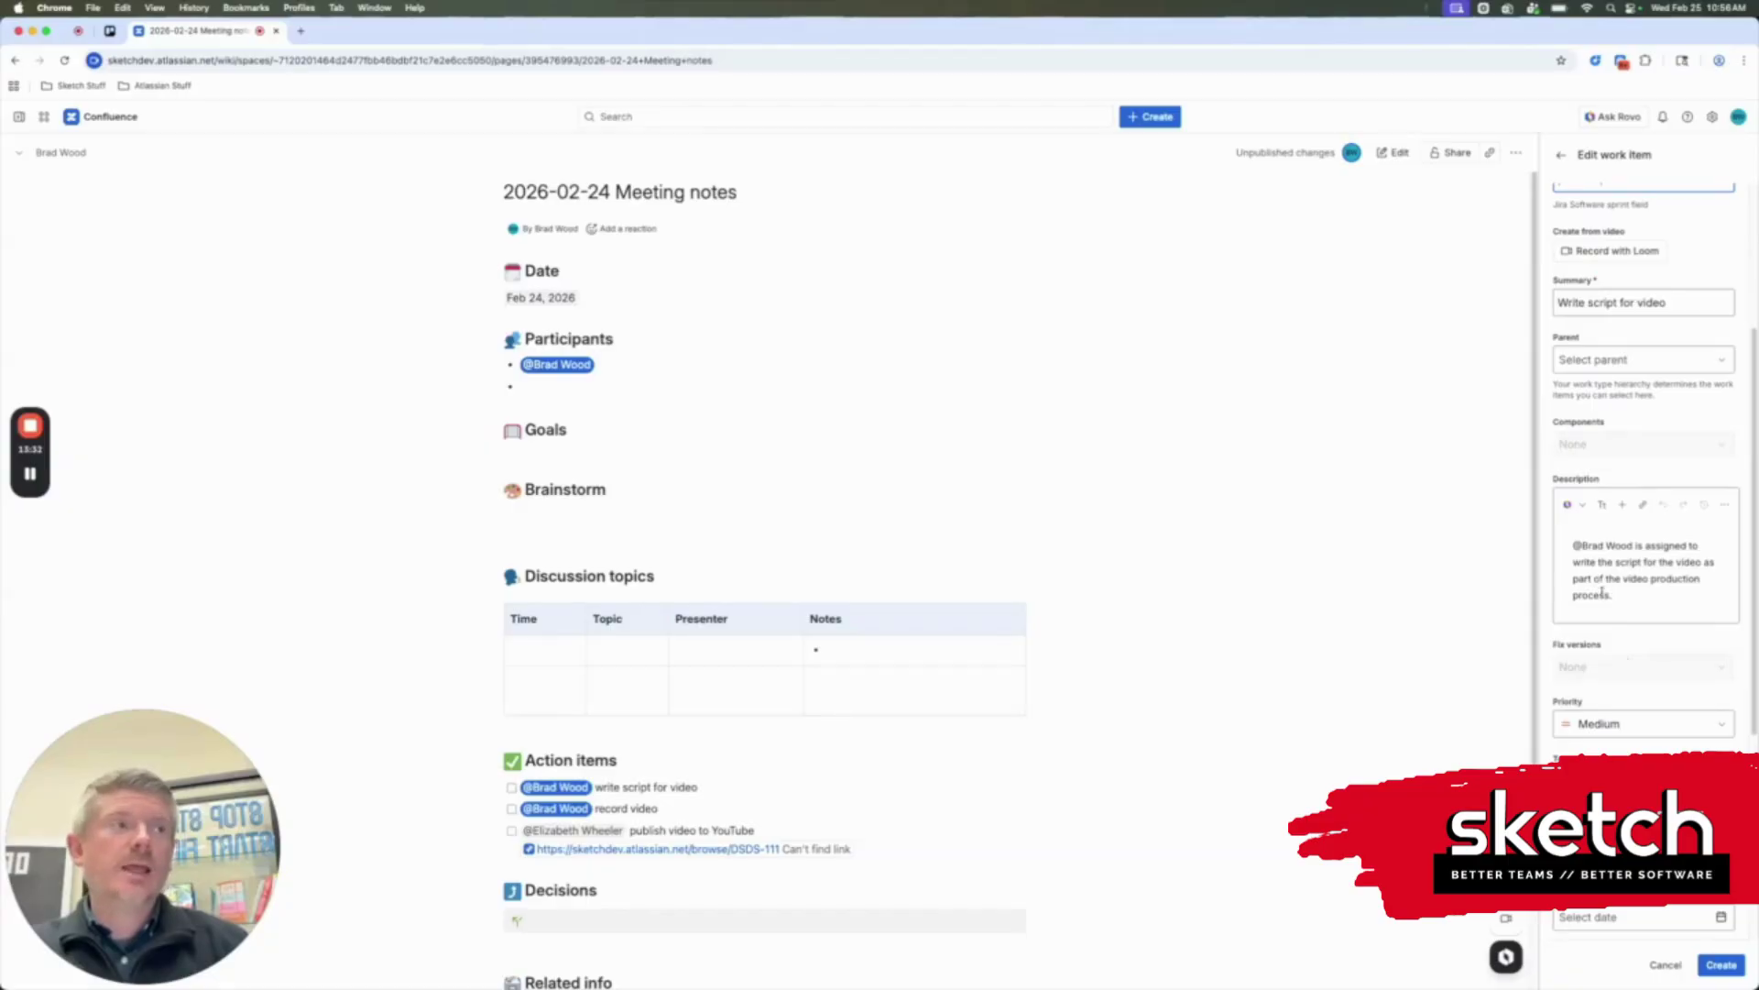
scroll(1570, 580, "down", 6)
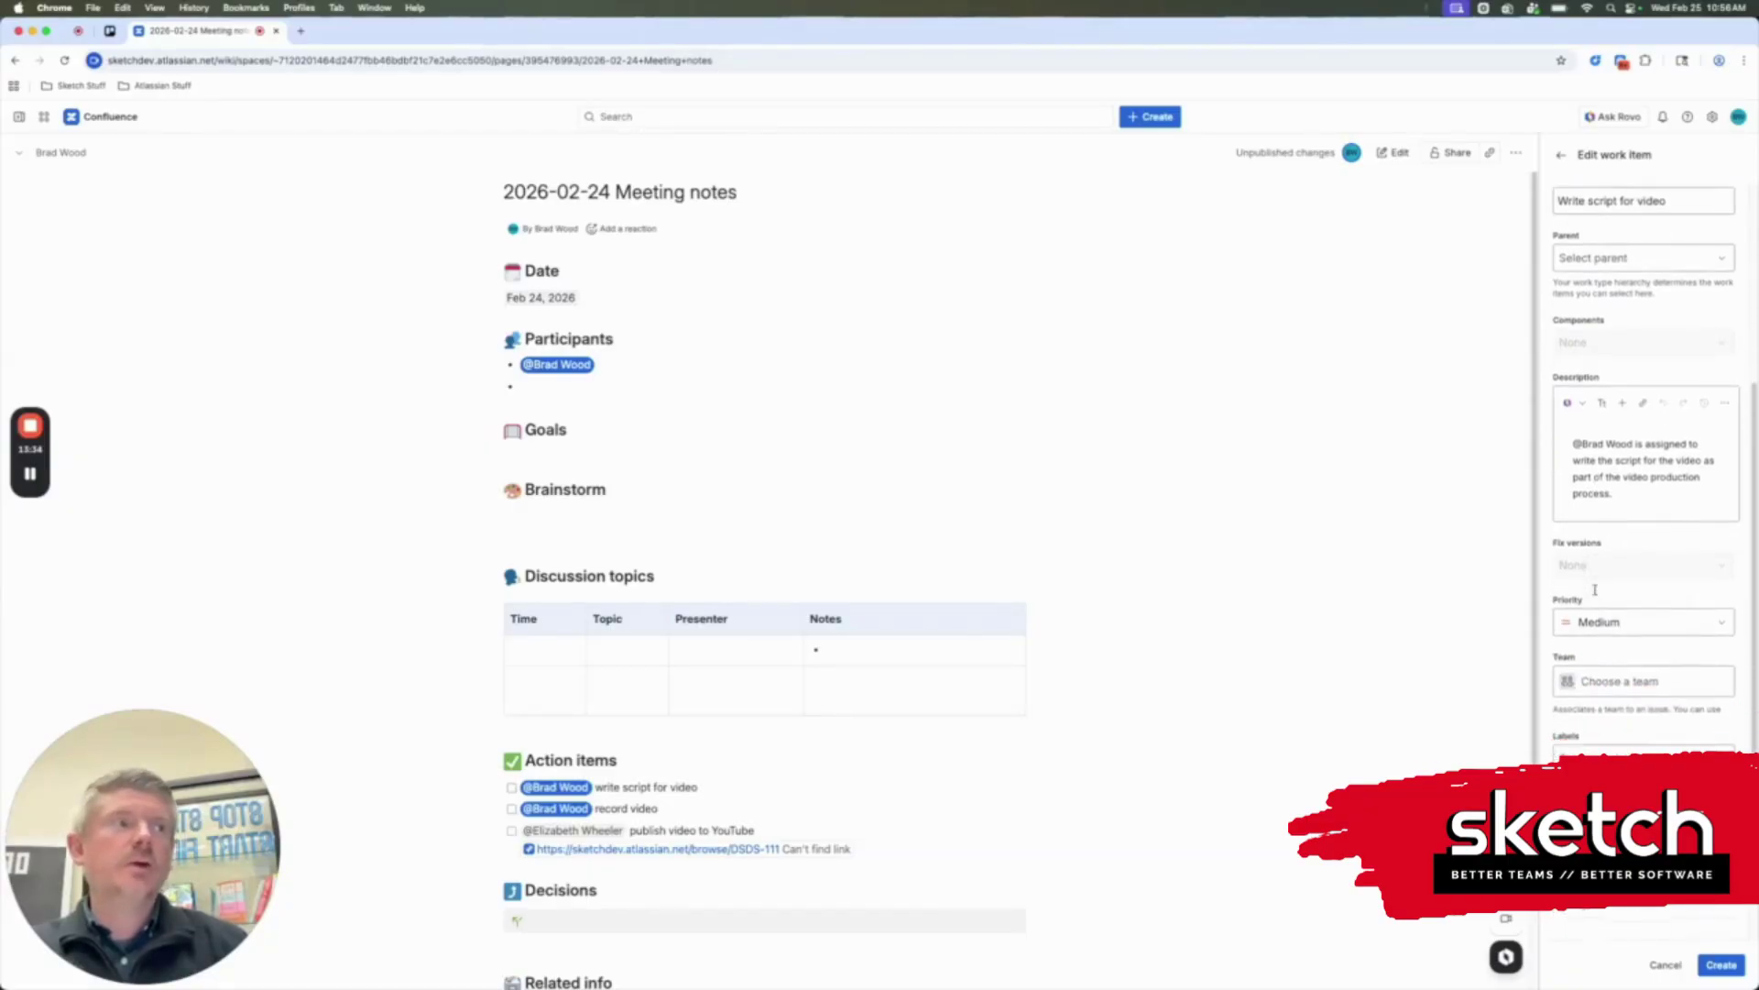
scroll(1607, 676, "down", 2)
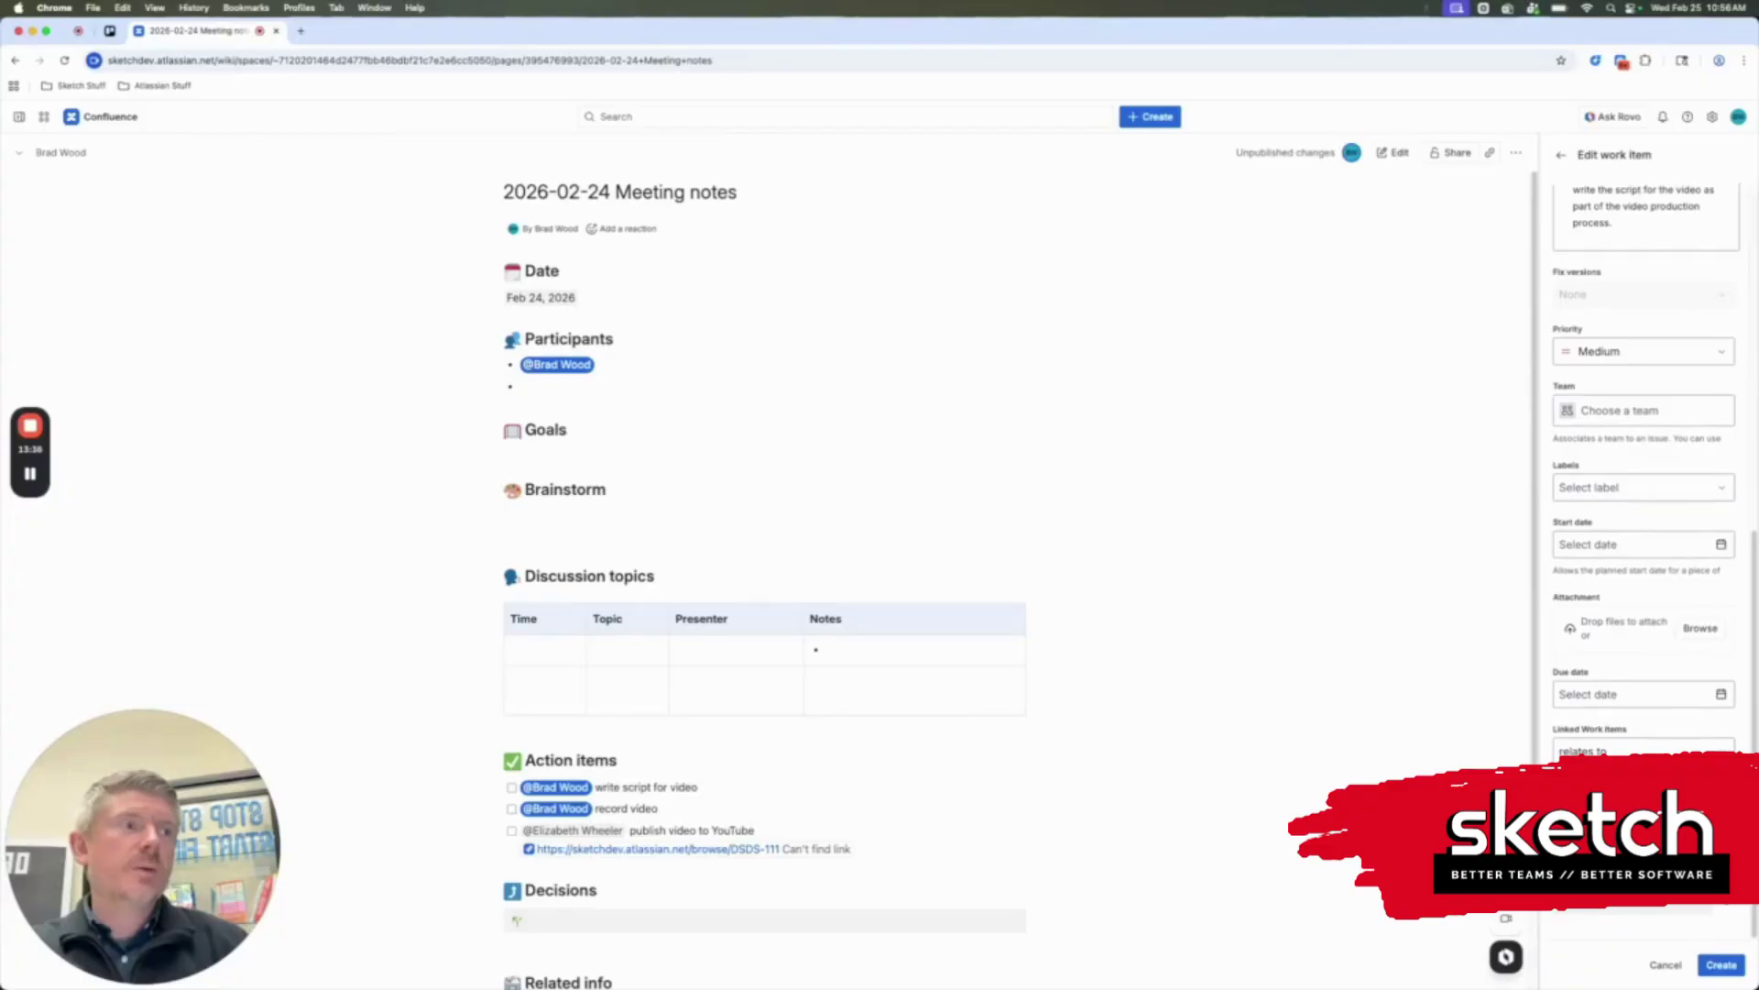
left_click(1632, 875)
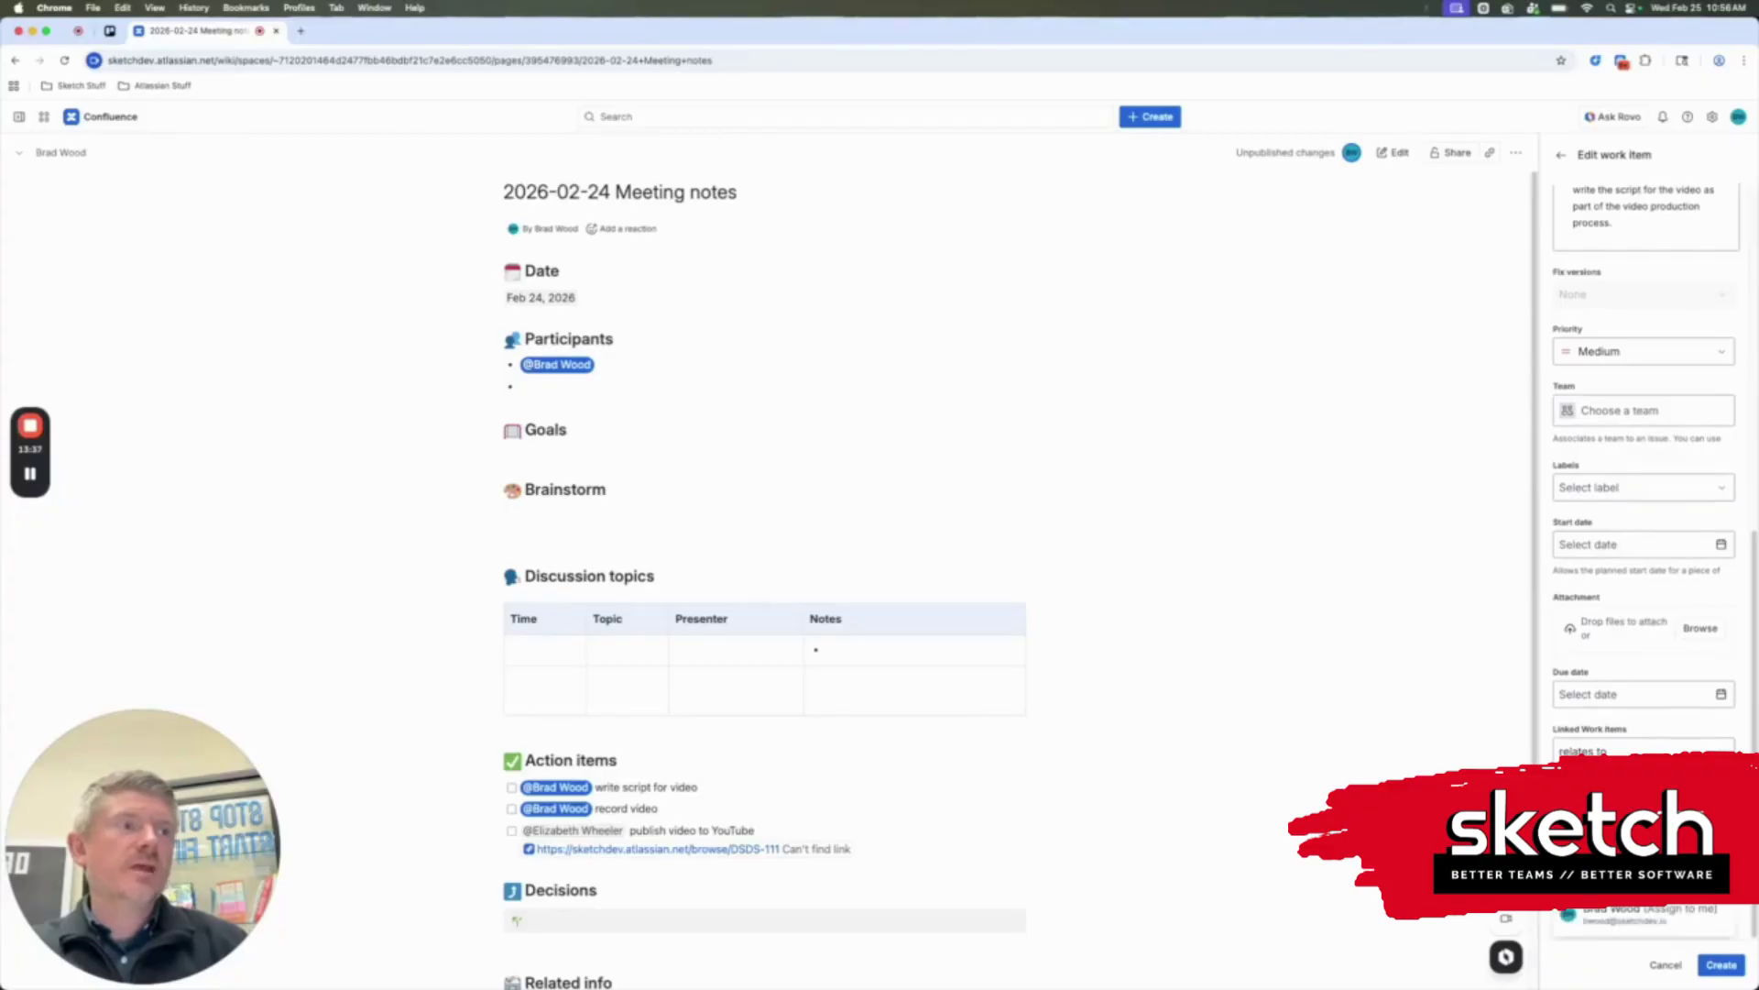
left_click(1629, 916)
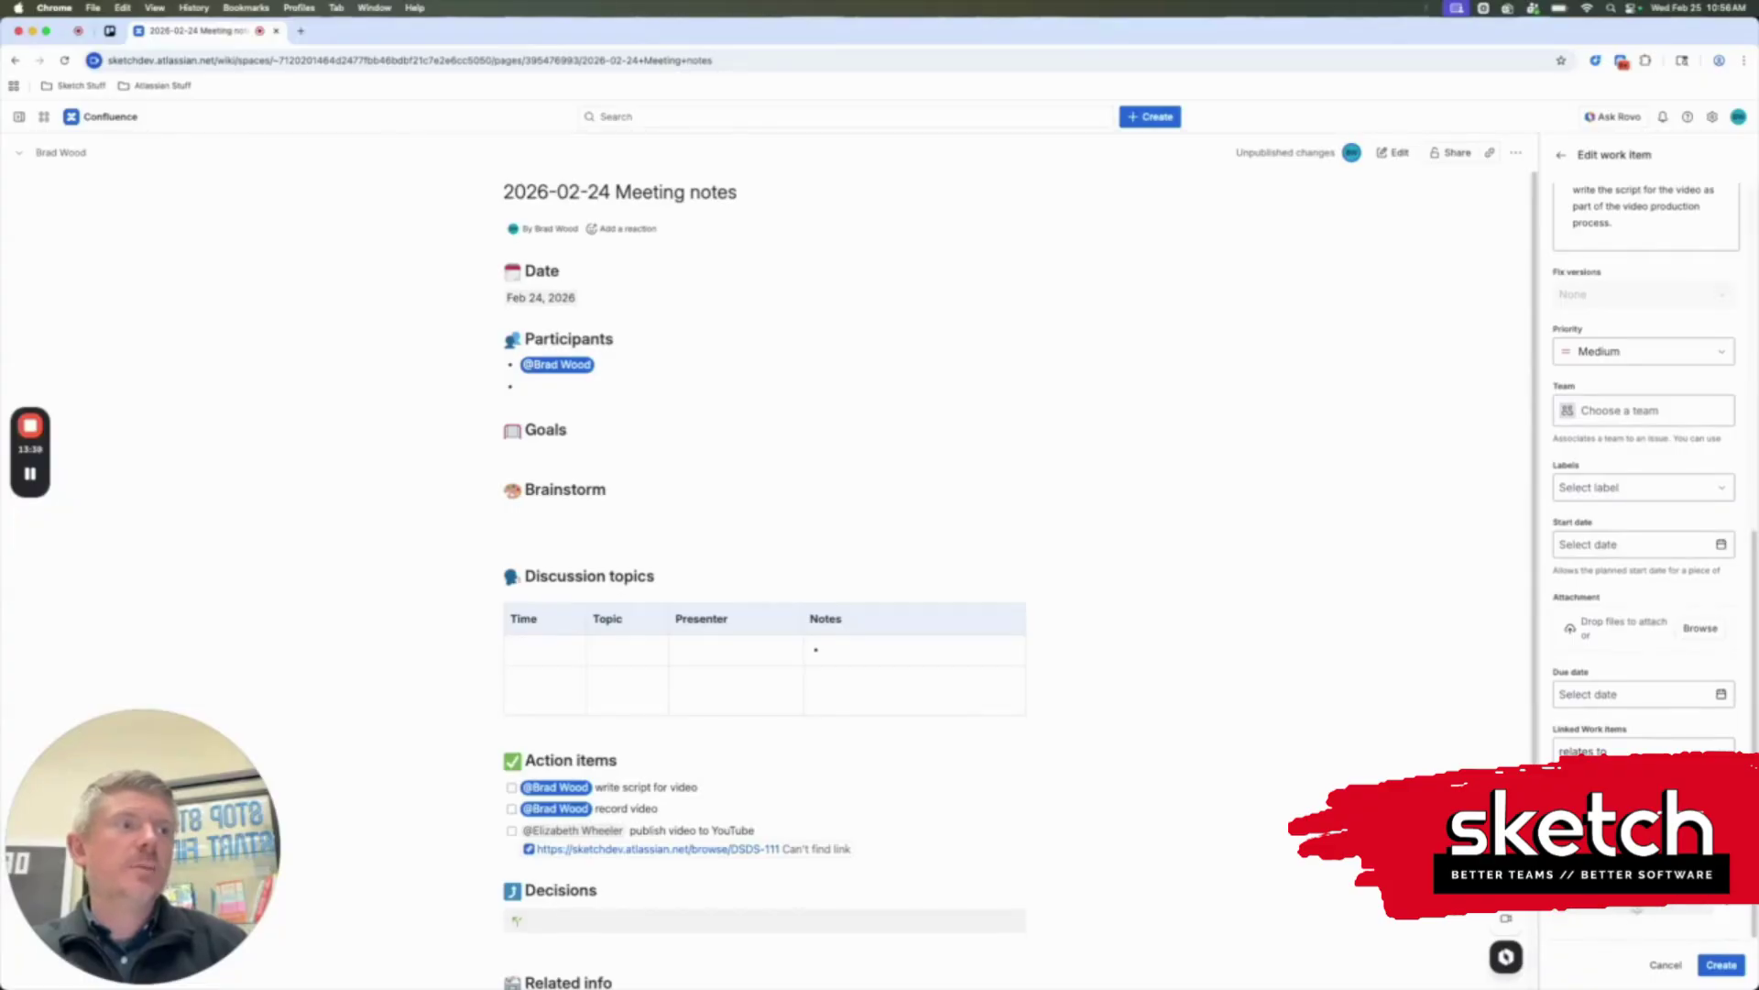
left_click(1719, 965)
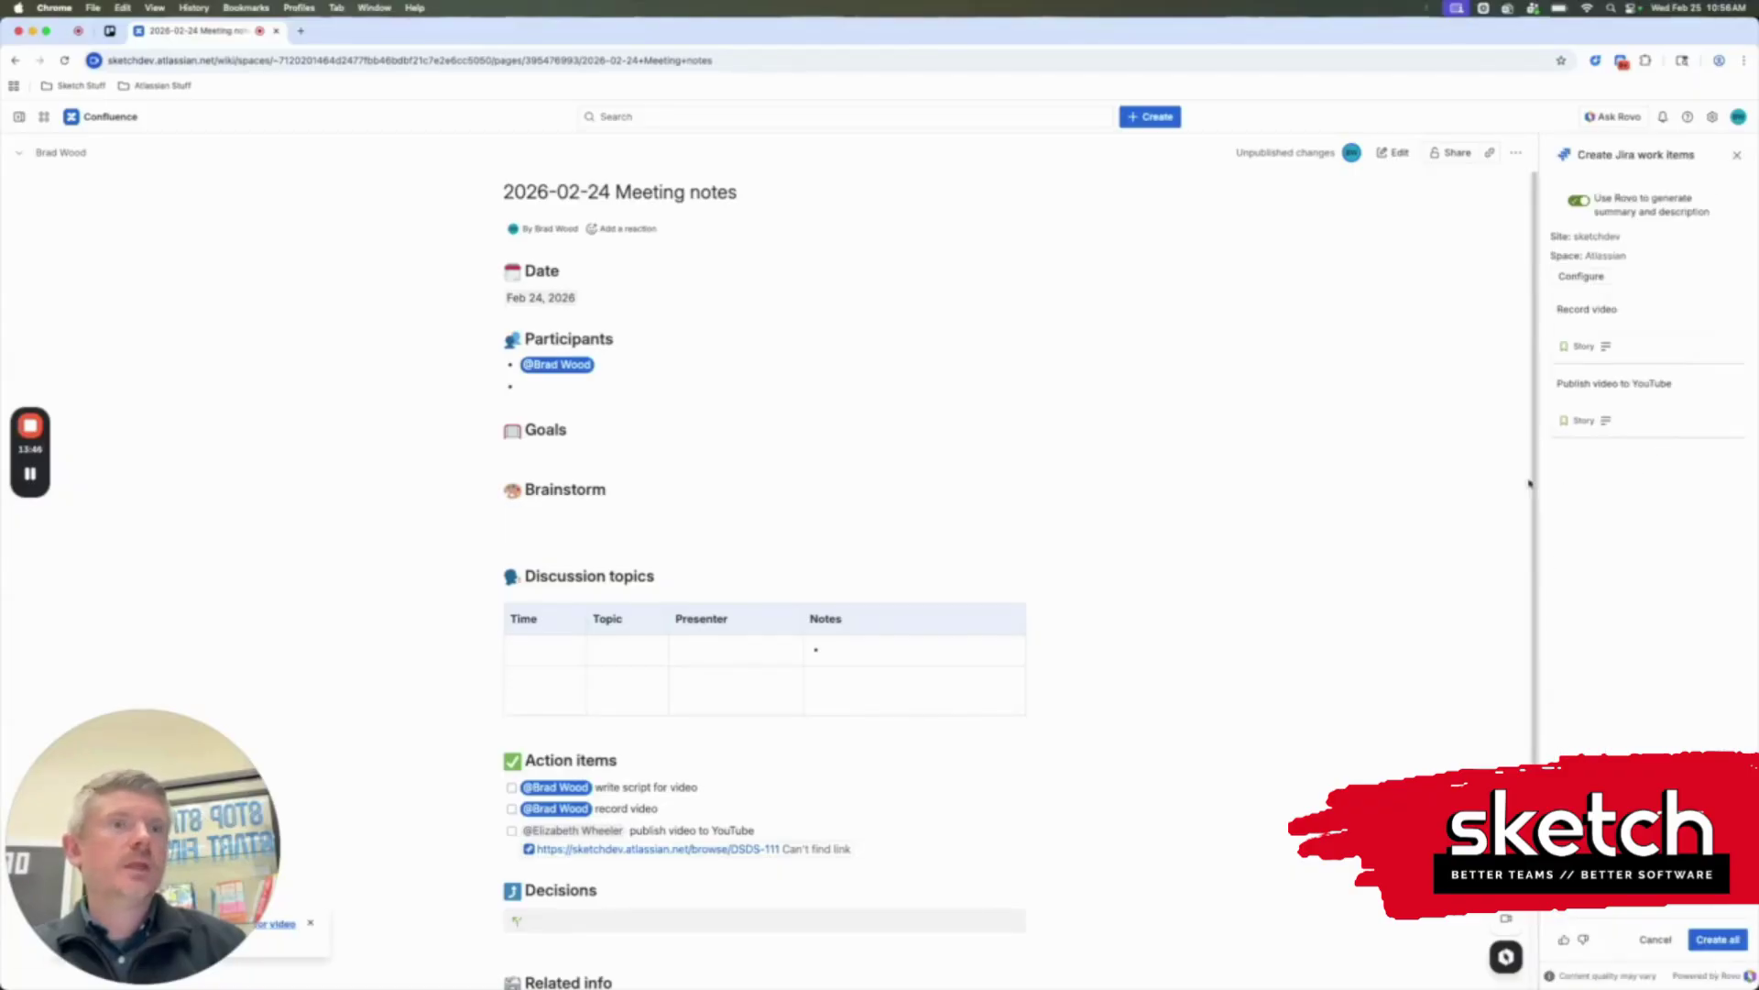
Discard the suggested Record video work item
mouse_move(1594, 398)
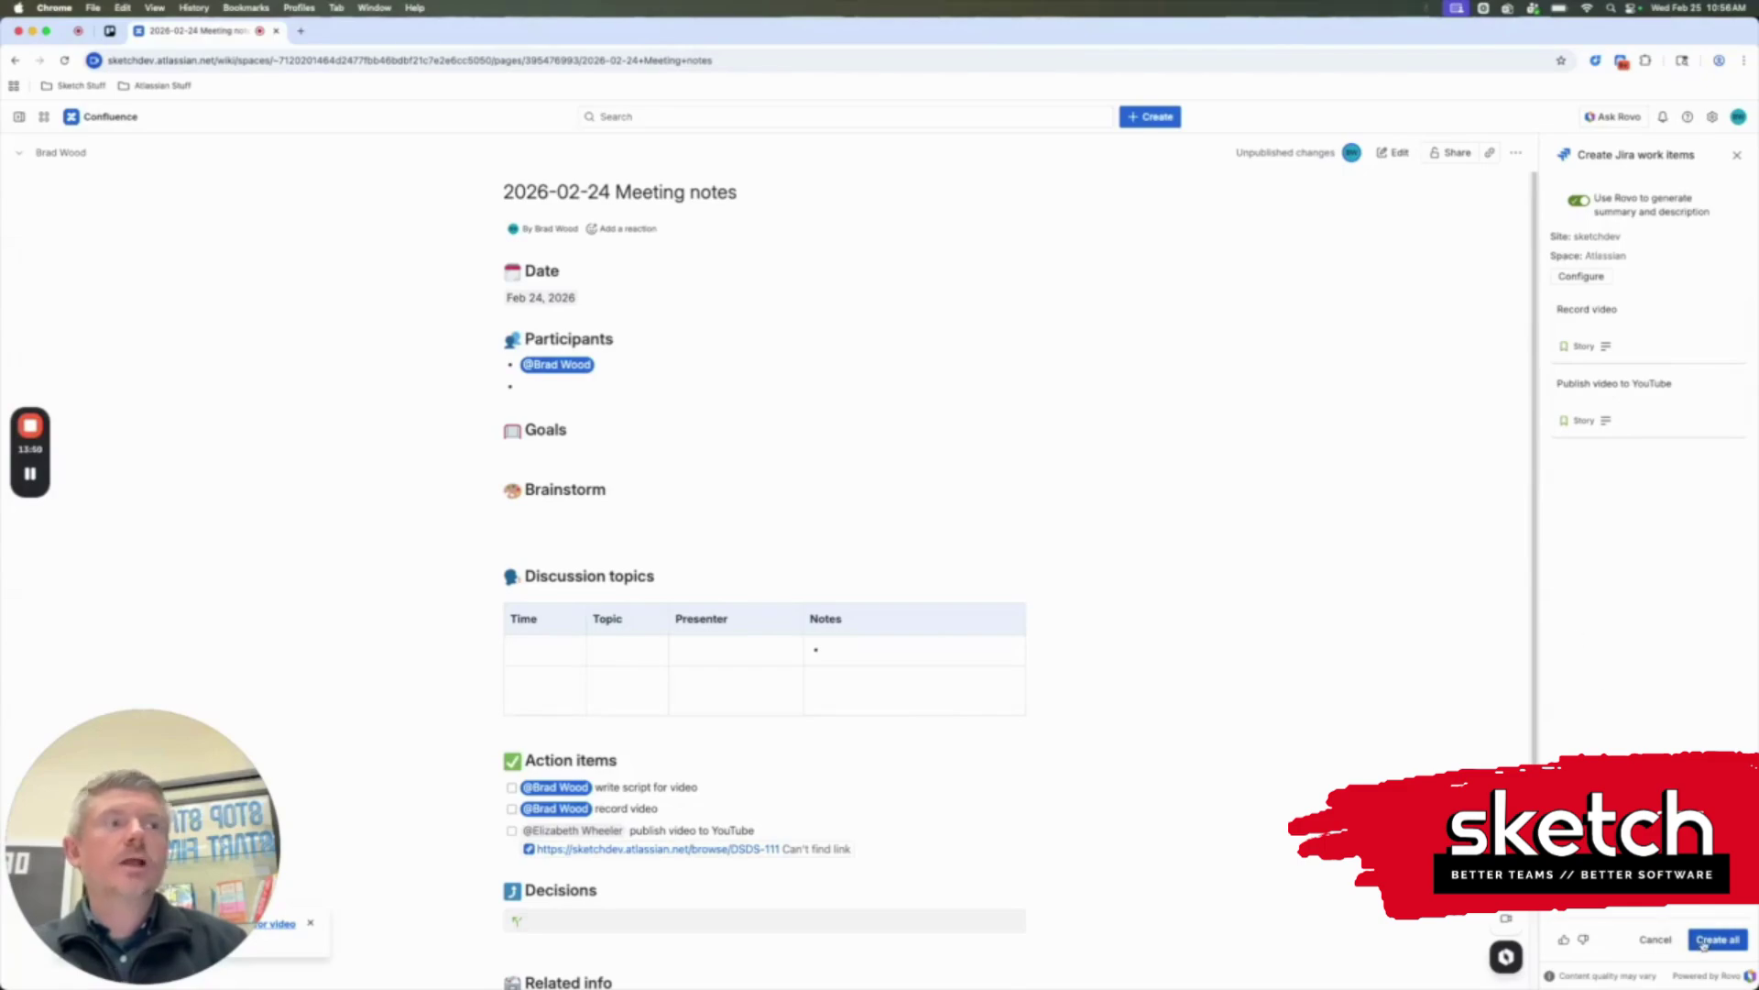
mouse_move(1701, 348)
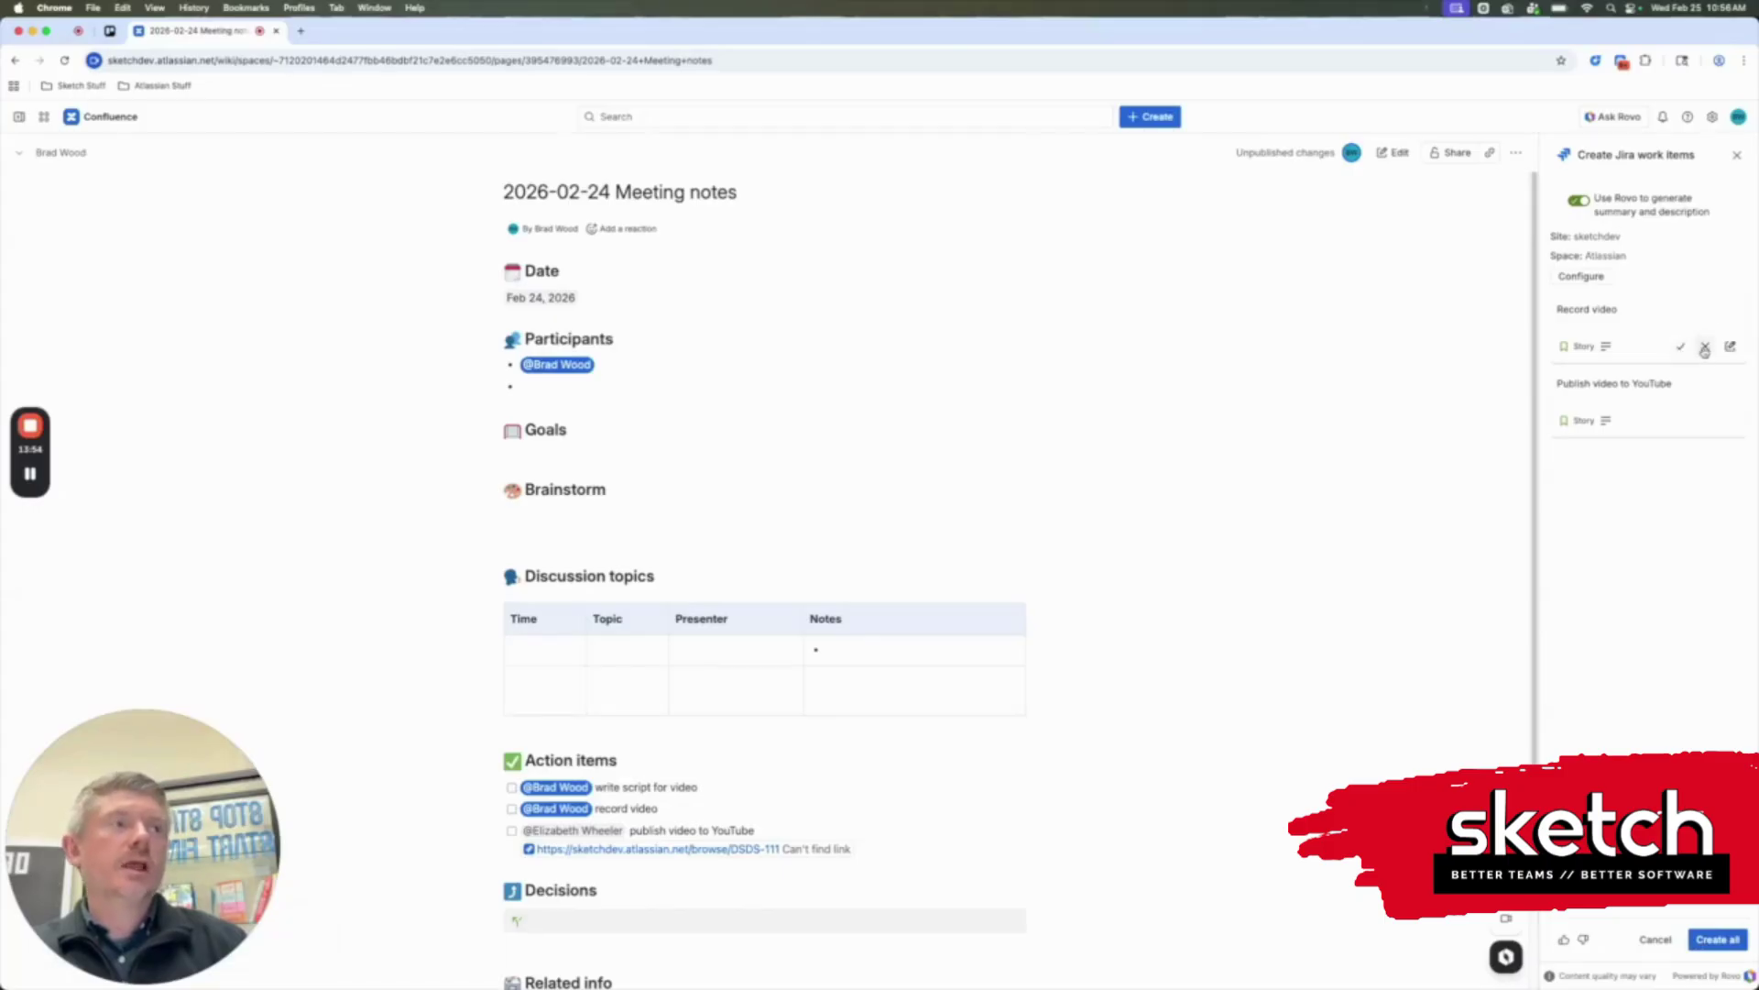
left_click(1705, 348)
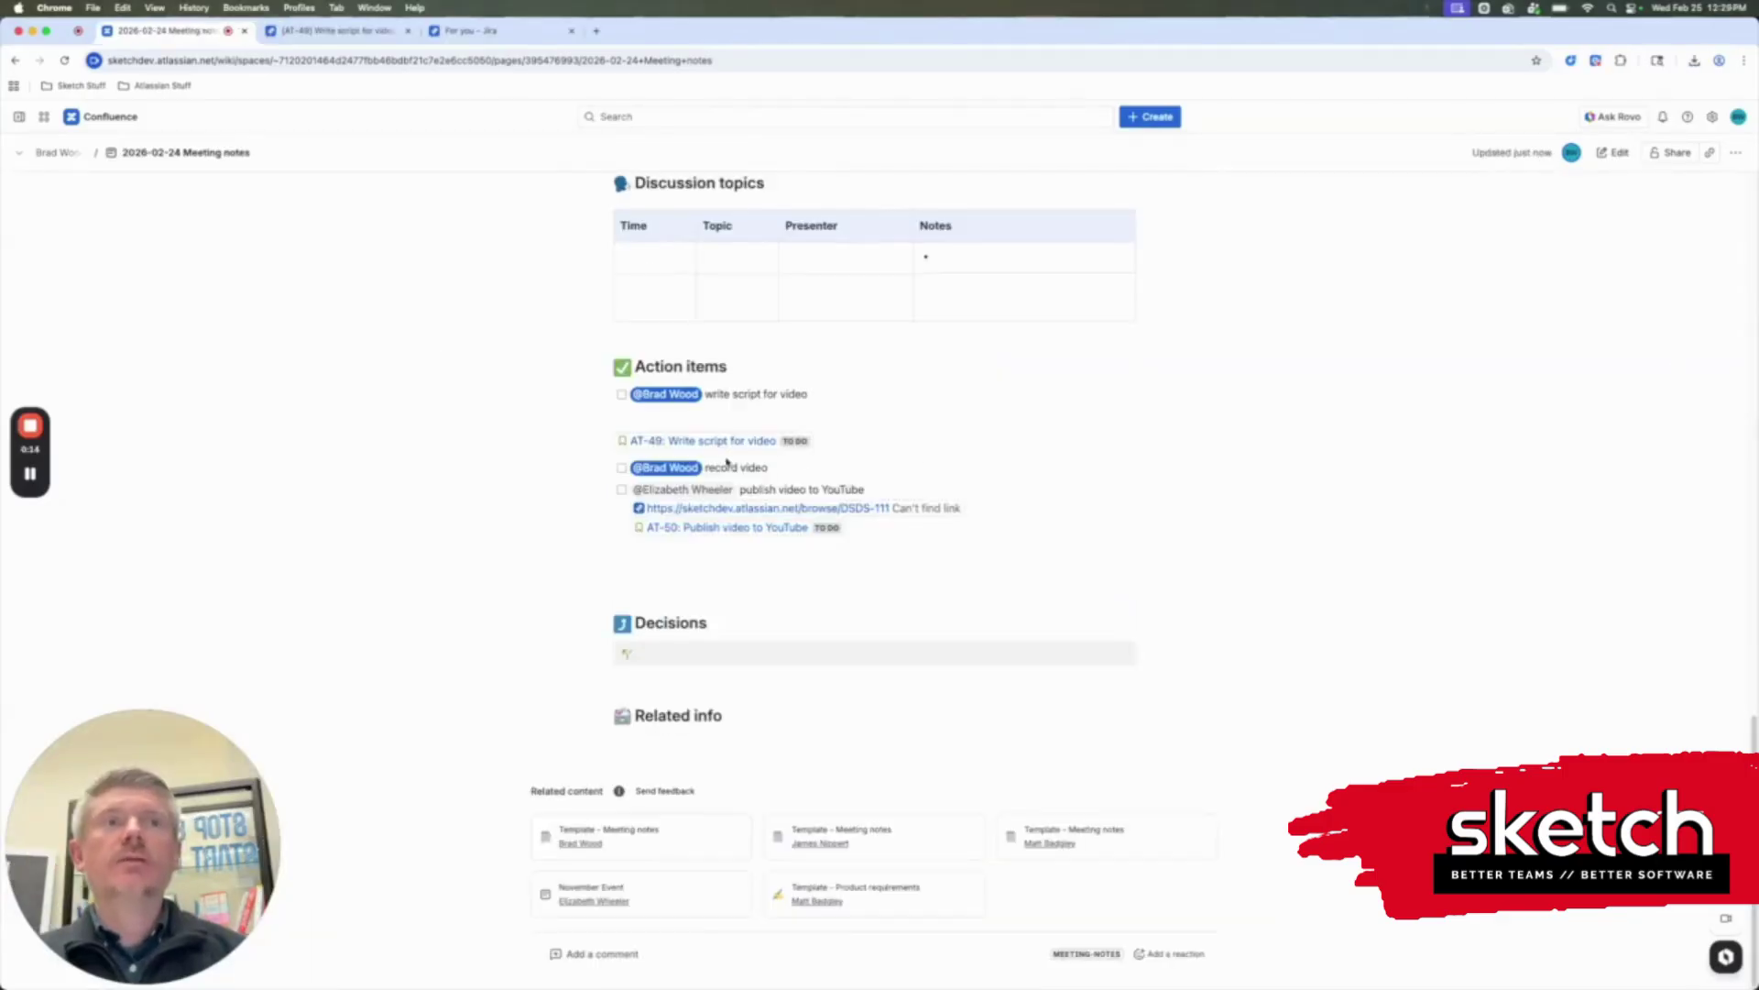
Check AT-49 through its link preview in the action items and on its Jira page, and return to the meeting notes
mouse_move(705, 448)
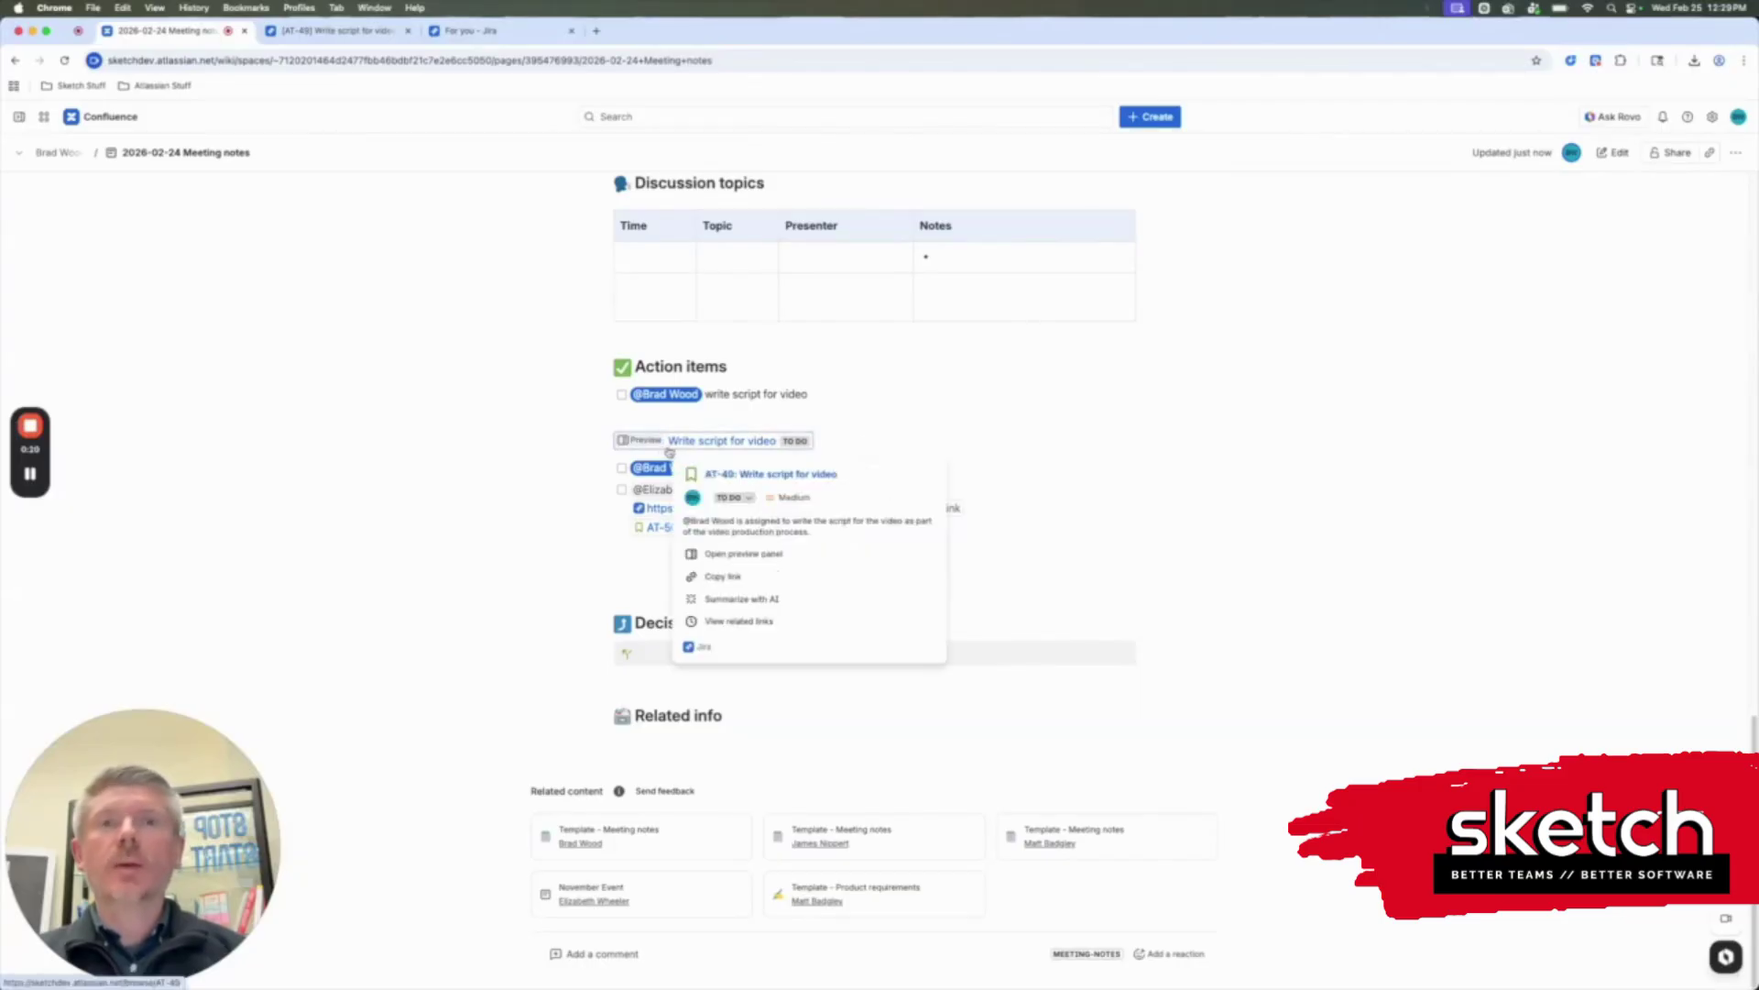
left_click(345, 41)
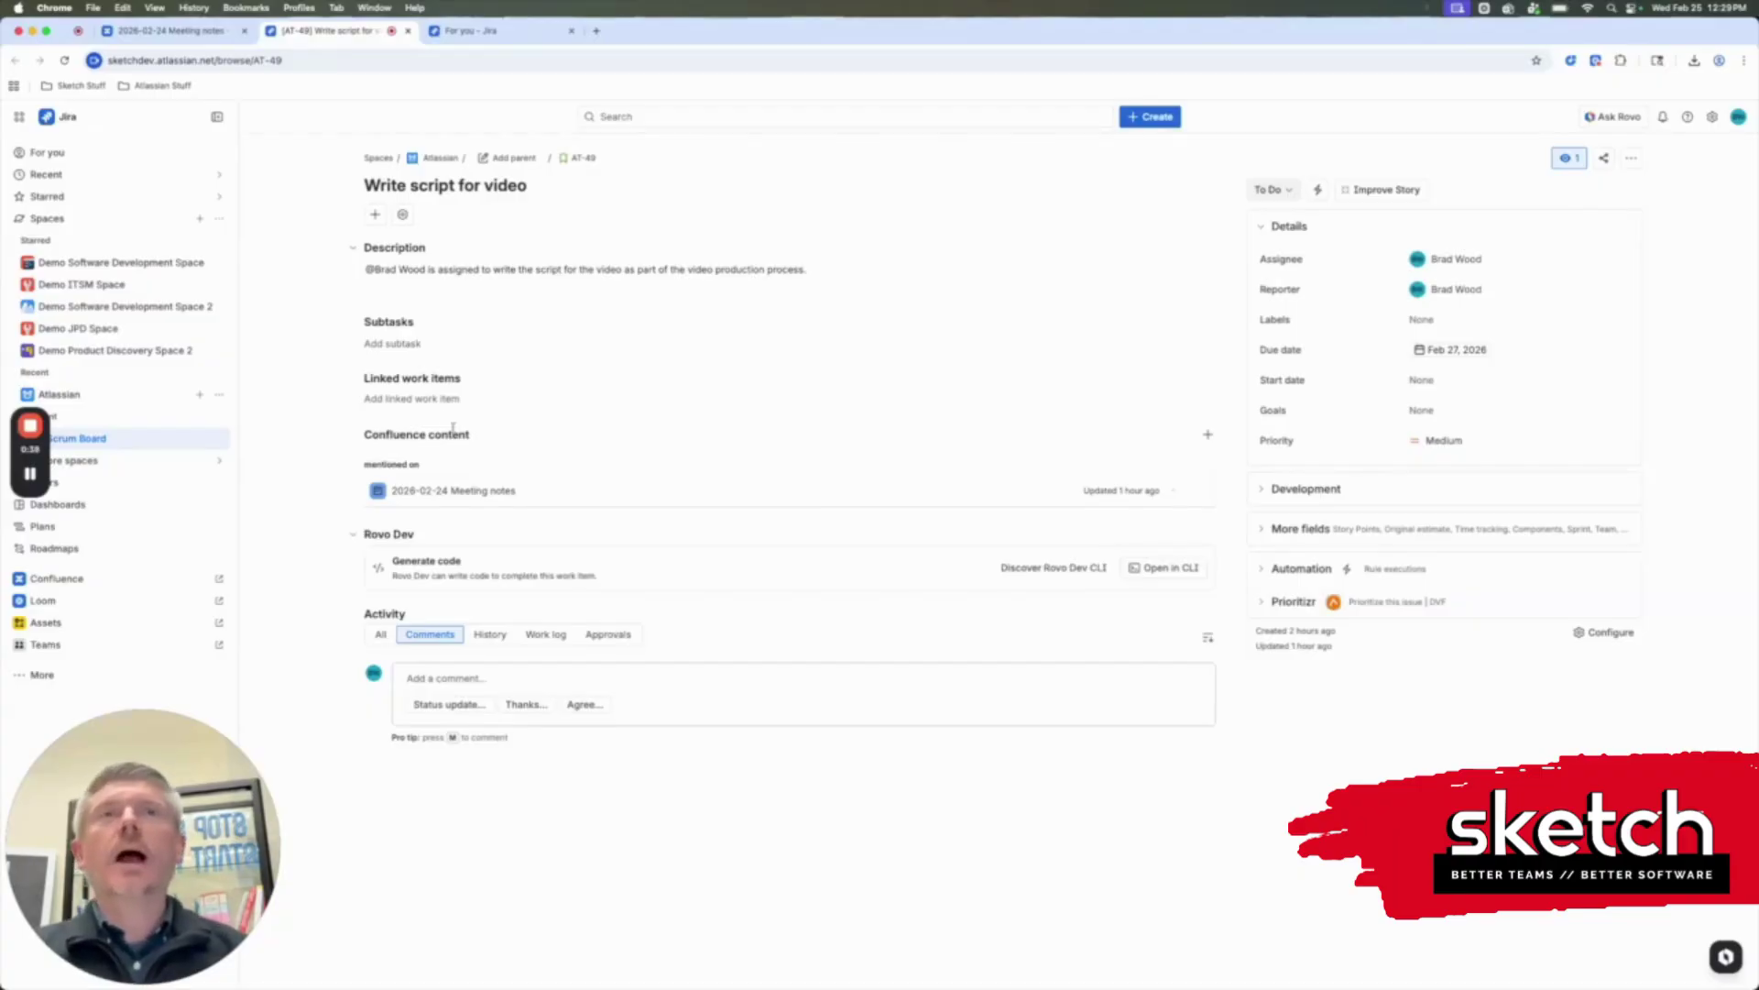
left_click(165, 30)
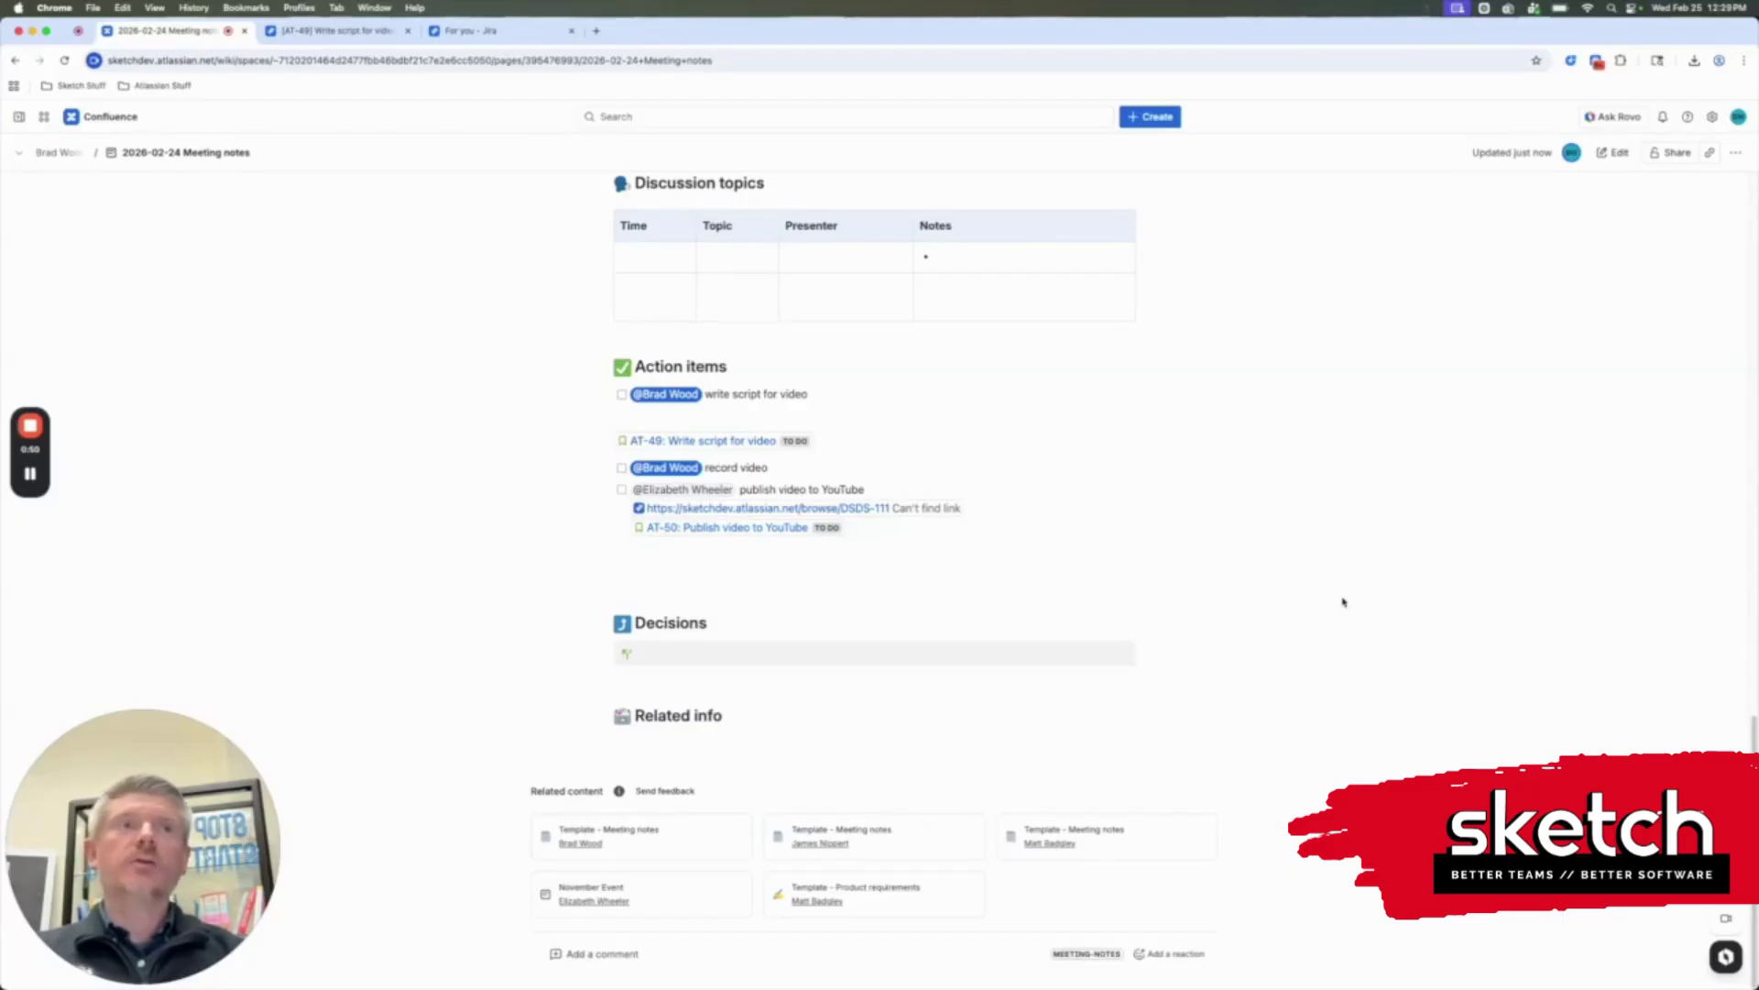
Start editing the meeting notes, display the AT-49 link as a card, and open the card's status choices without changing the status
left_click(1615, 154)
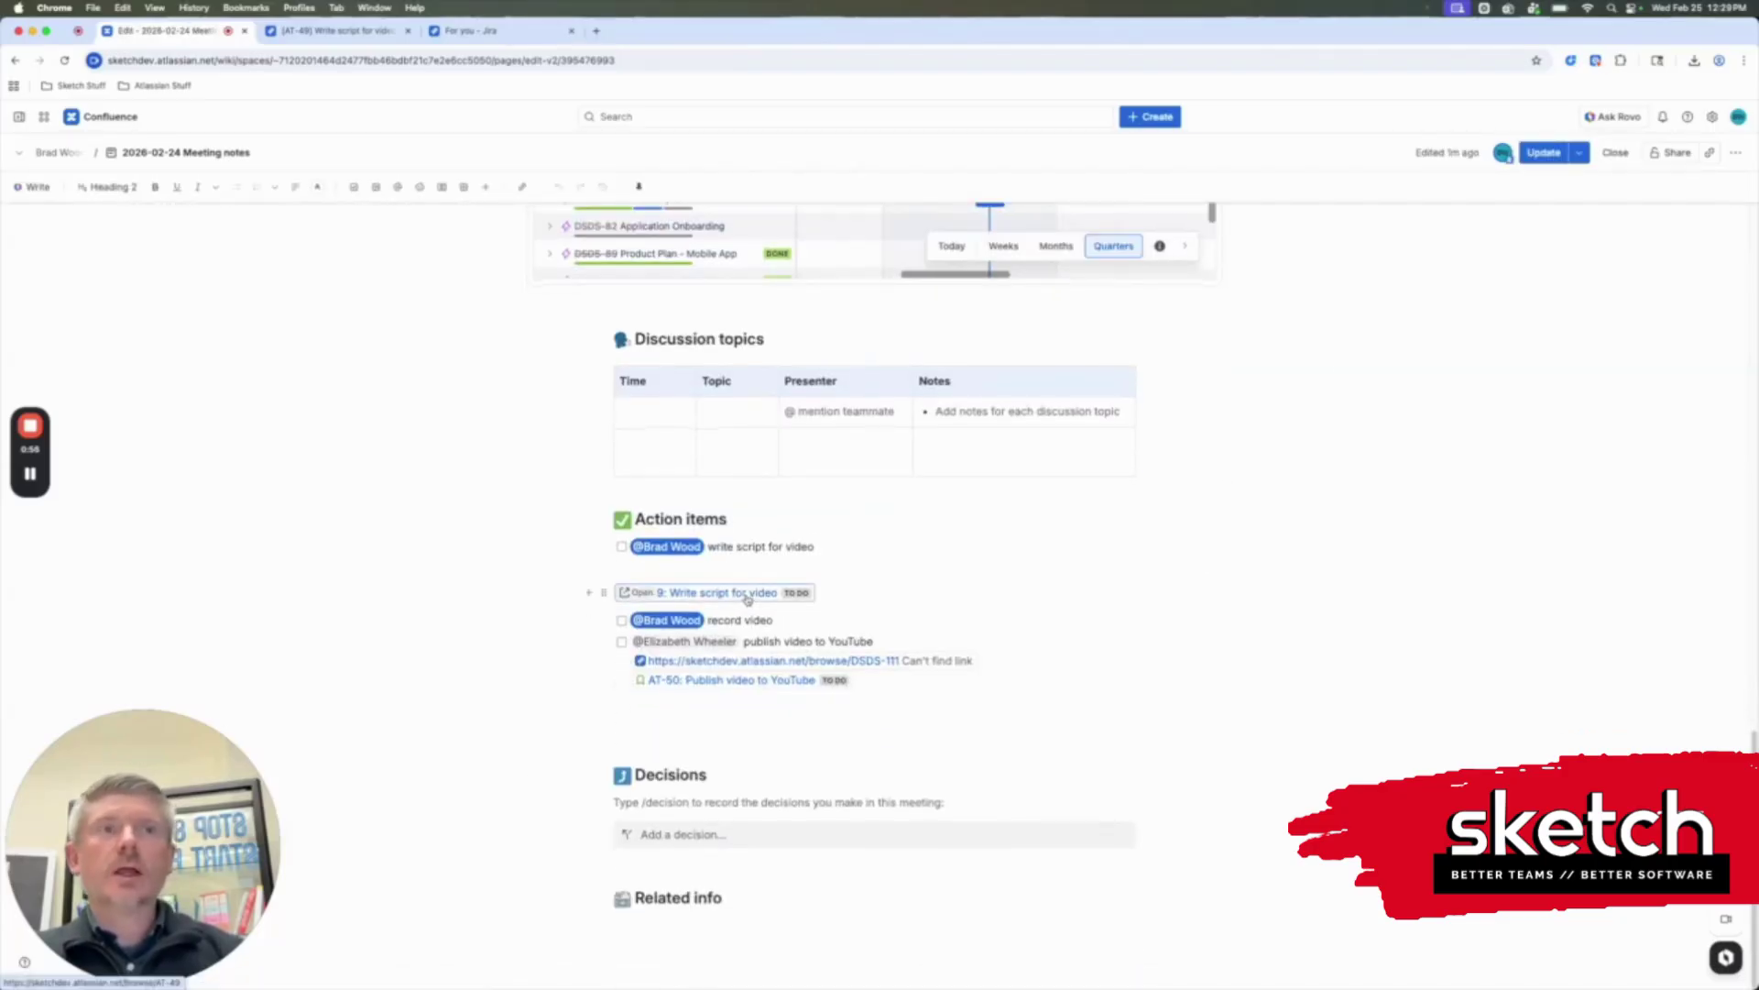
left_click(748, 599)
left_click(609, 622)
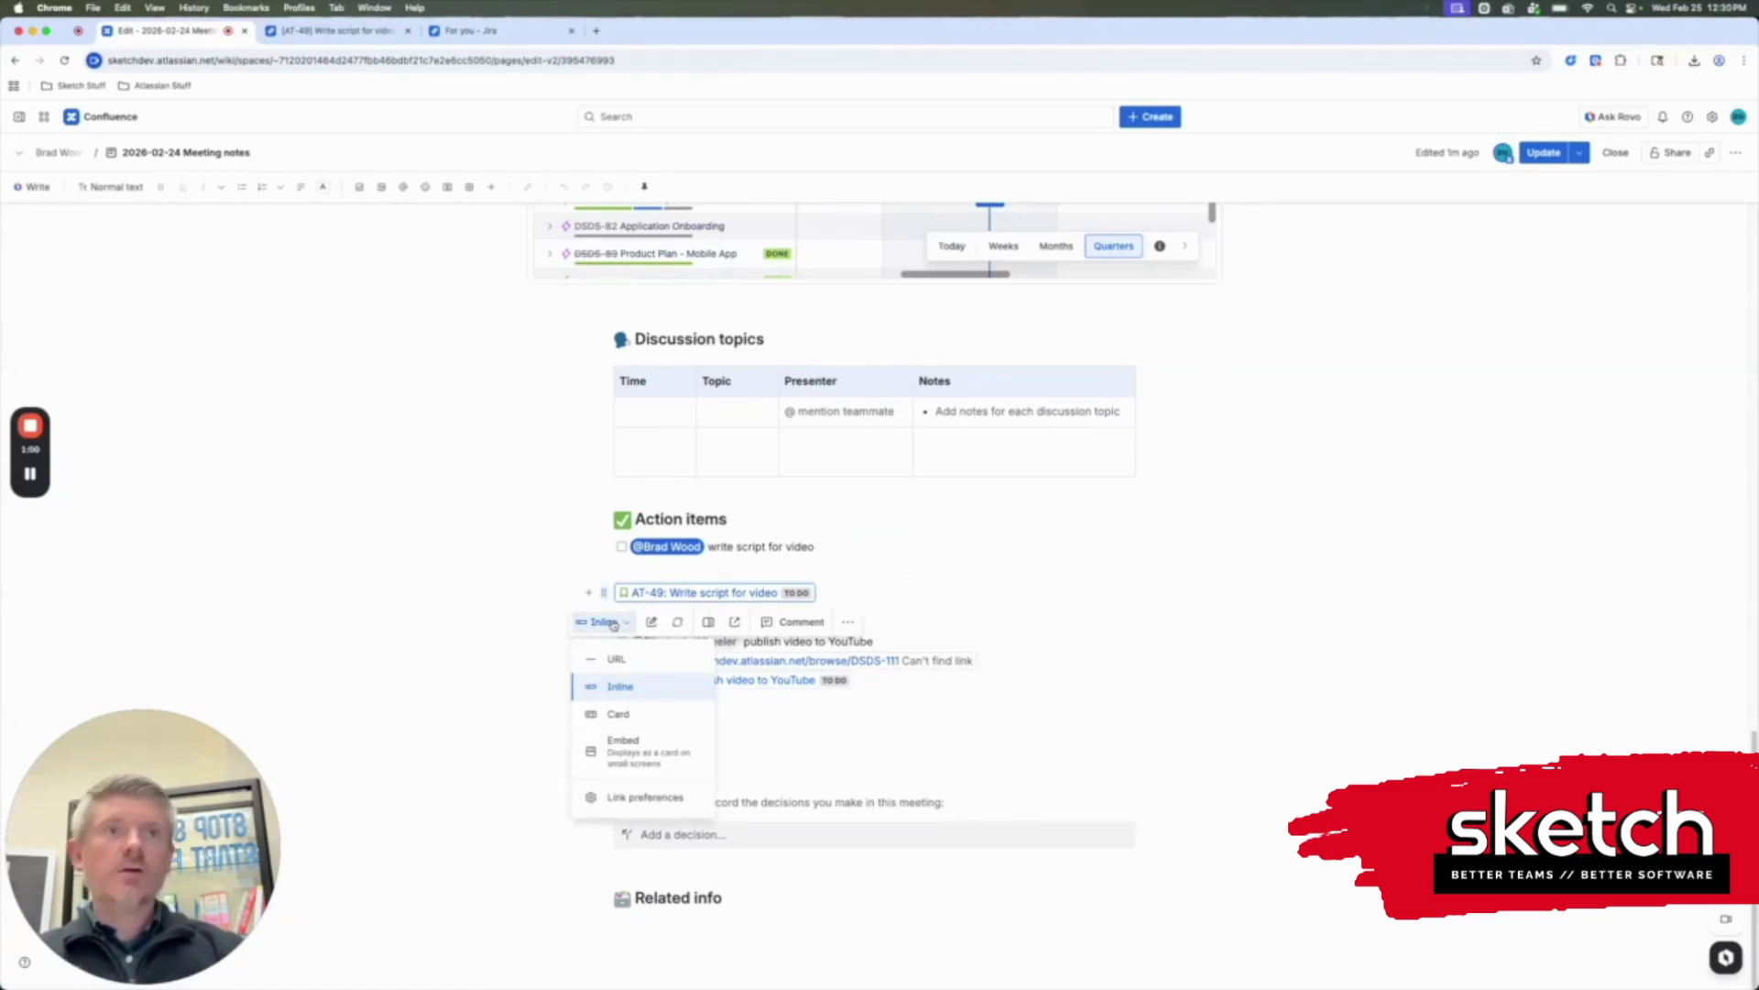
left_click(657, 716)
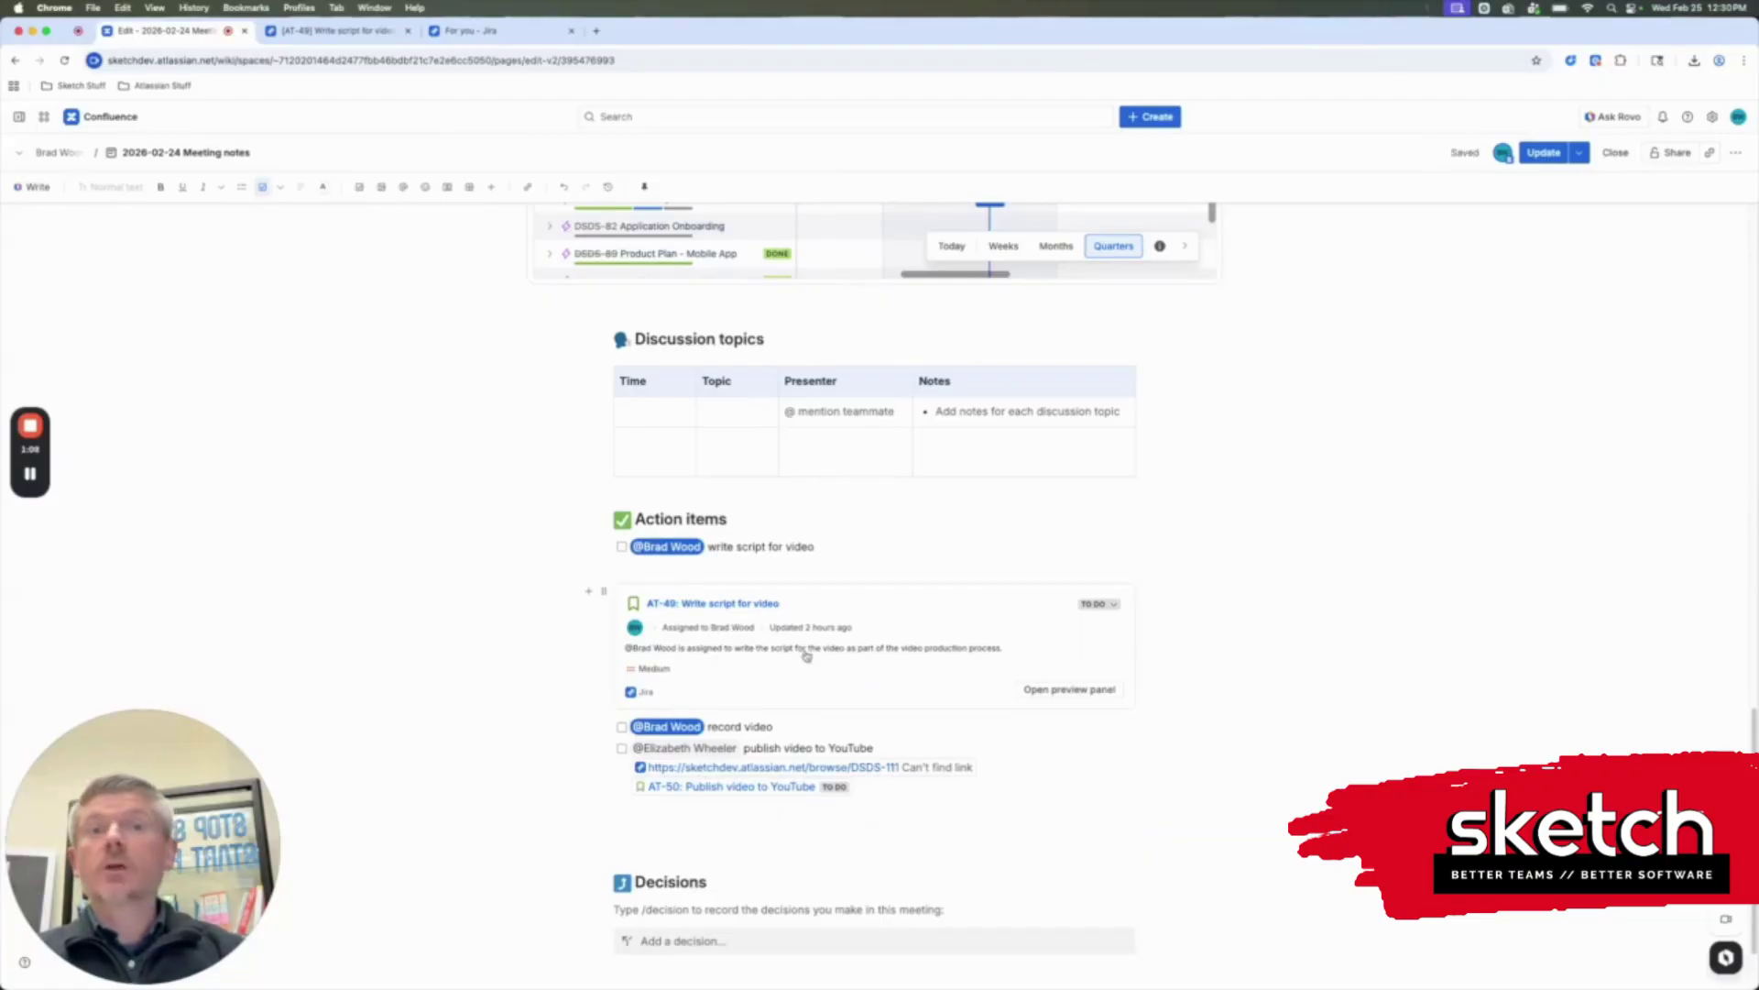
left_click(1116, 609)
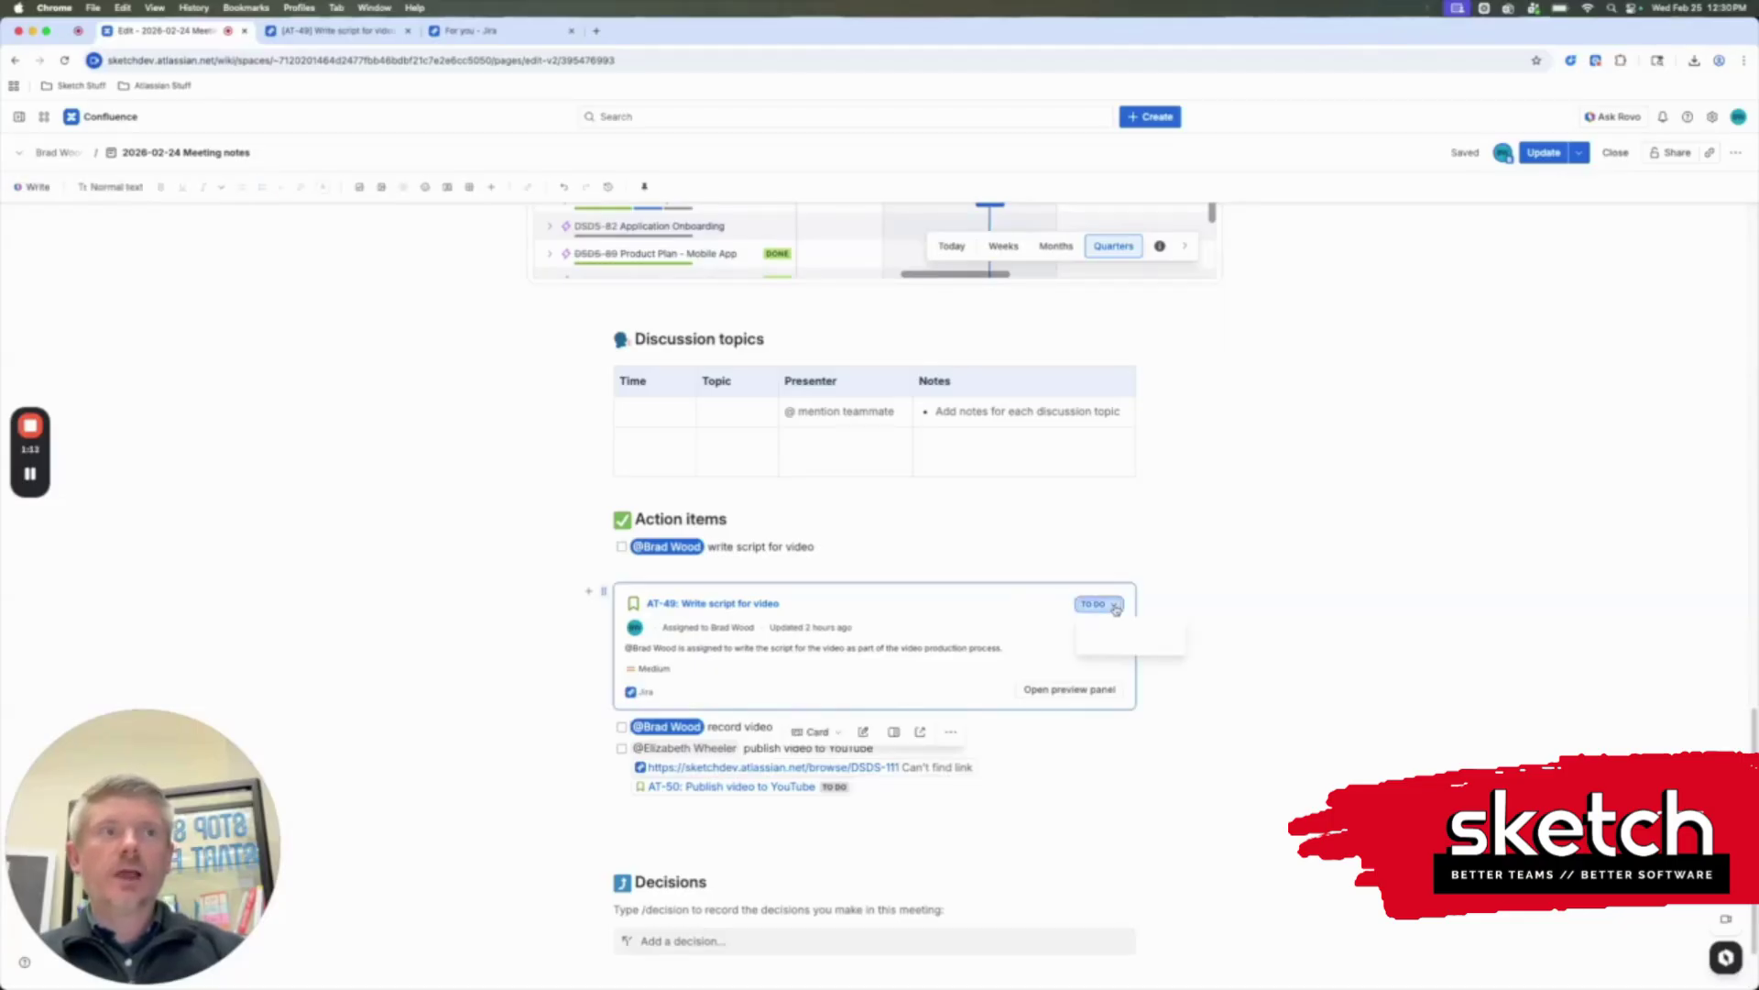
key("Escape")
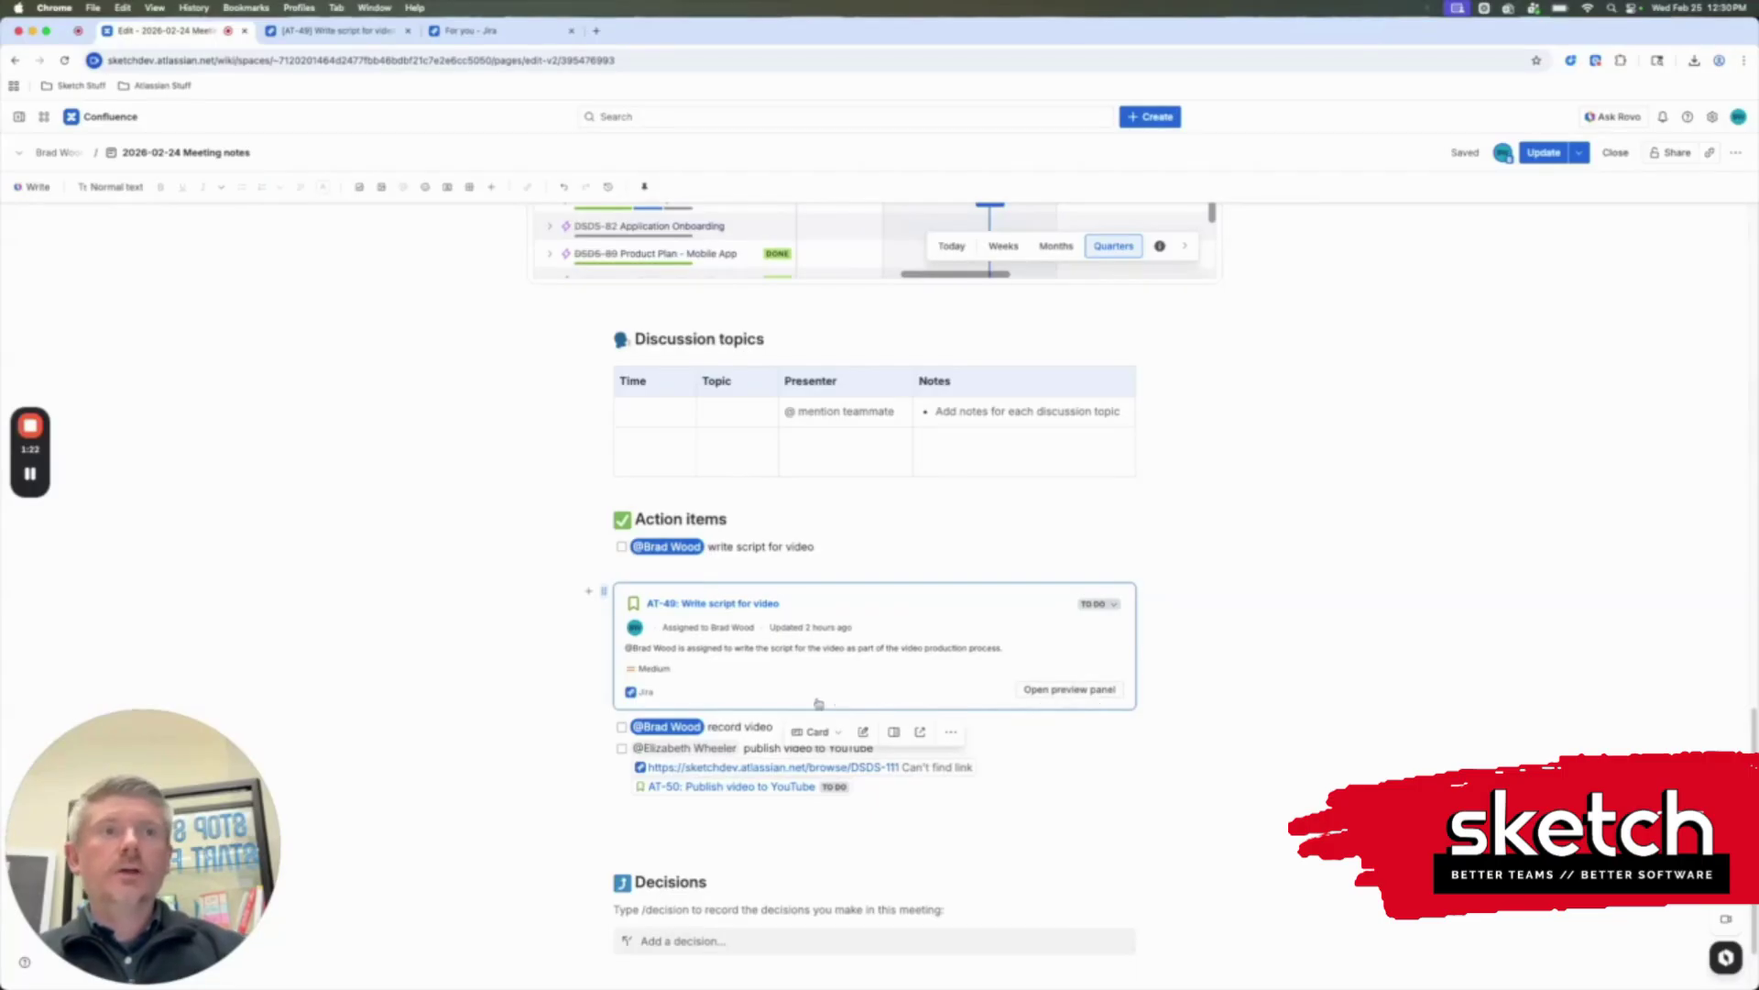
Change the AT-49 card to an embed and look through the embedded work item's description and details
left_click(810, 732)
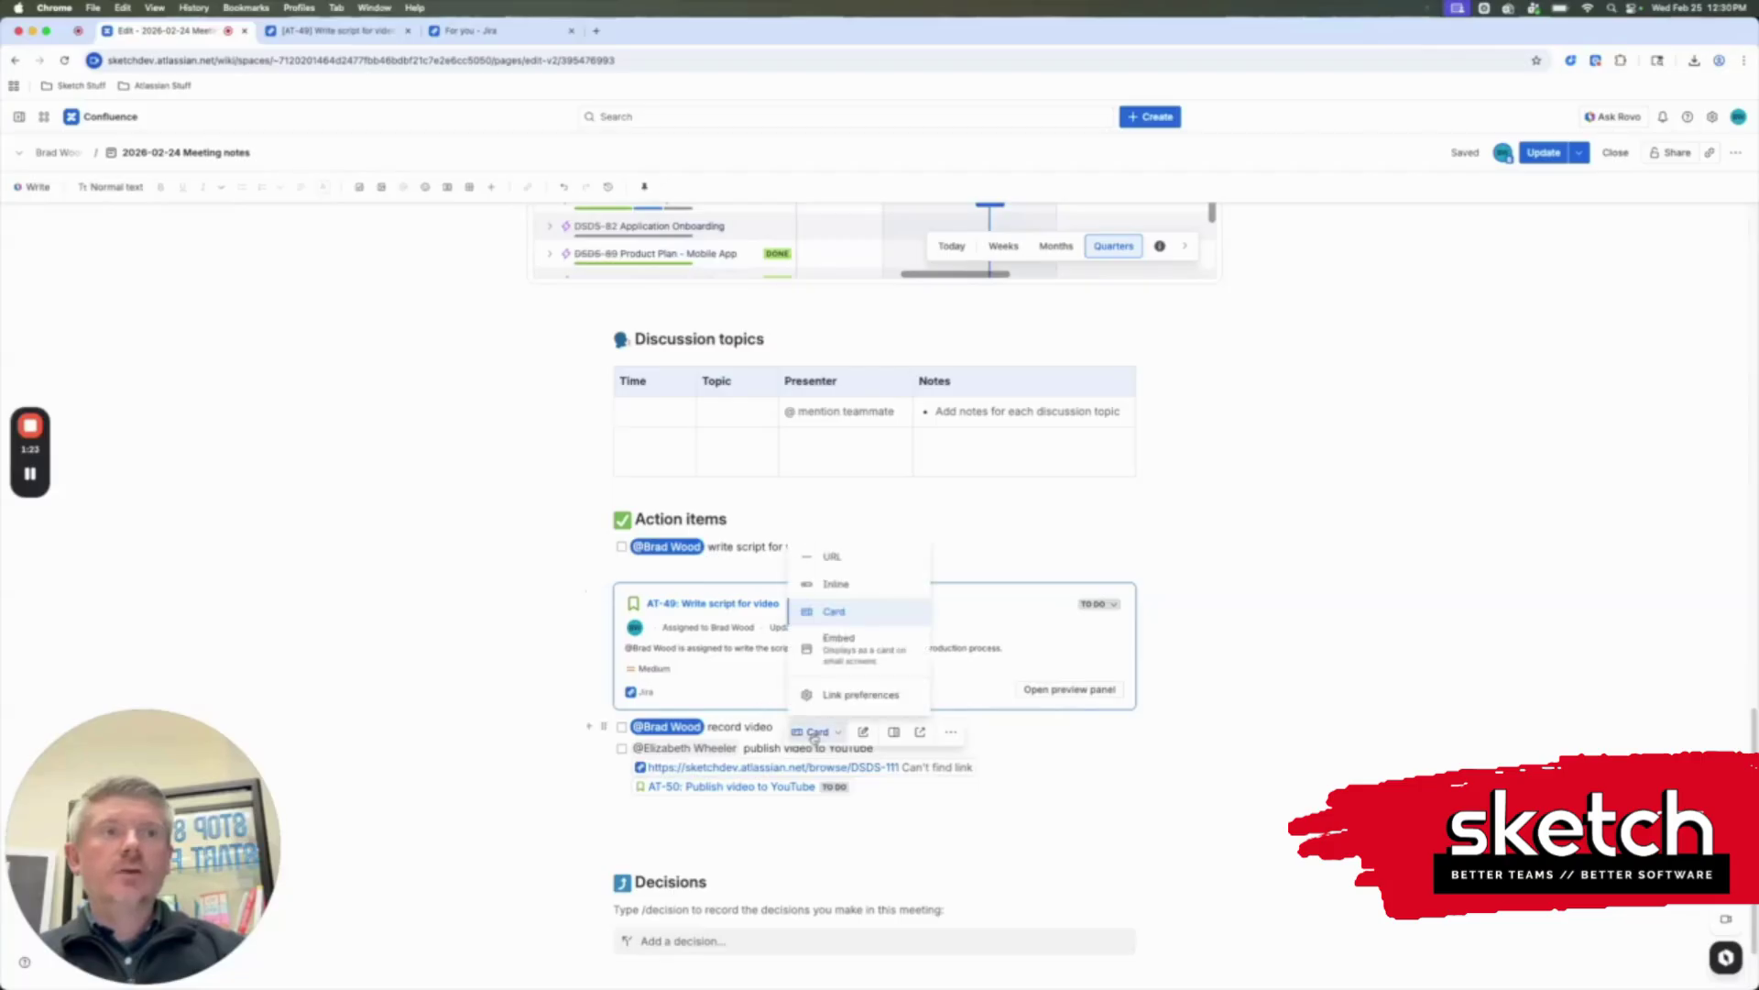
left_click(850, 656)
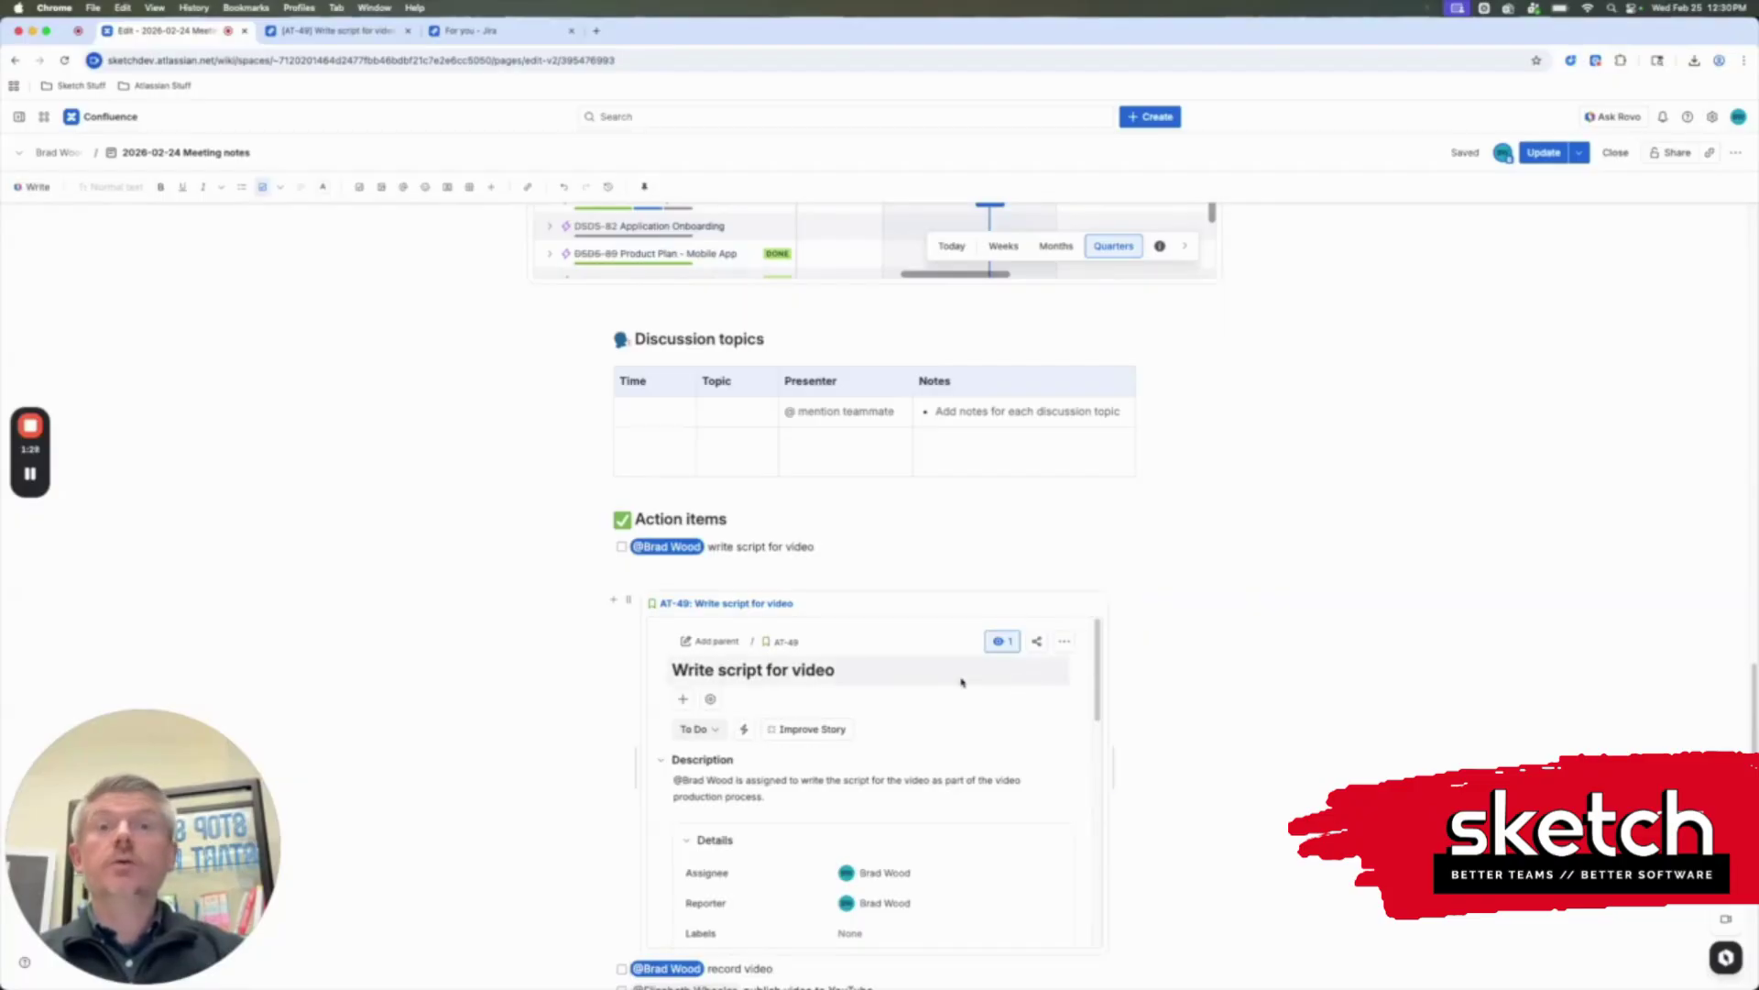
scroll(904, 686, "down", 1)
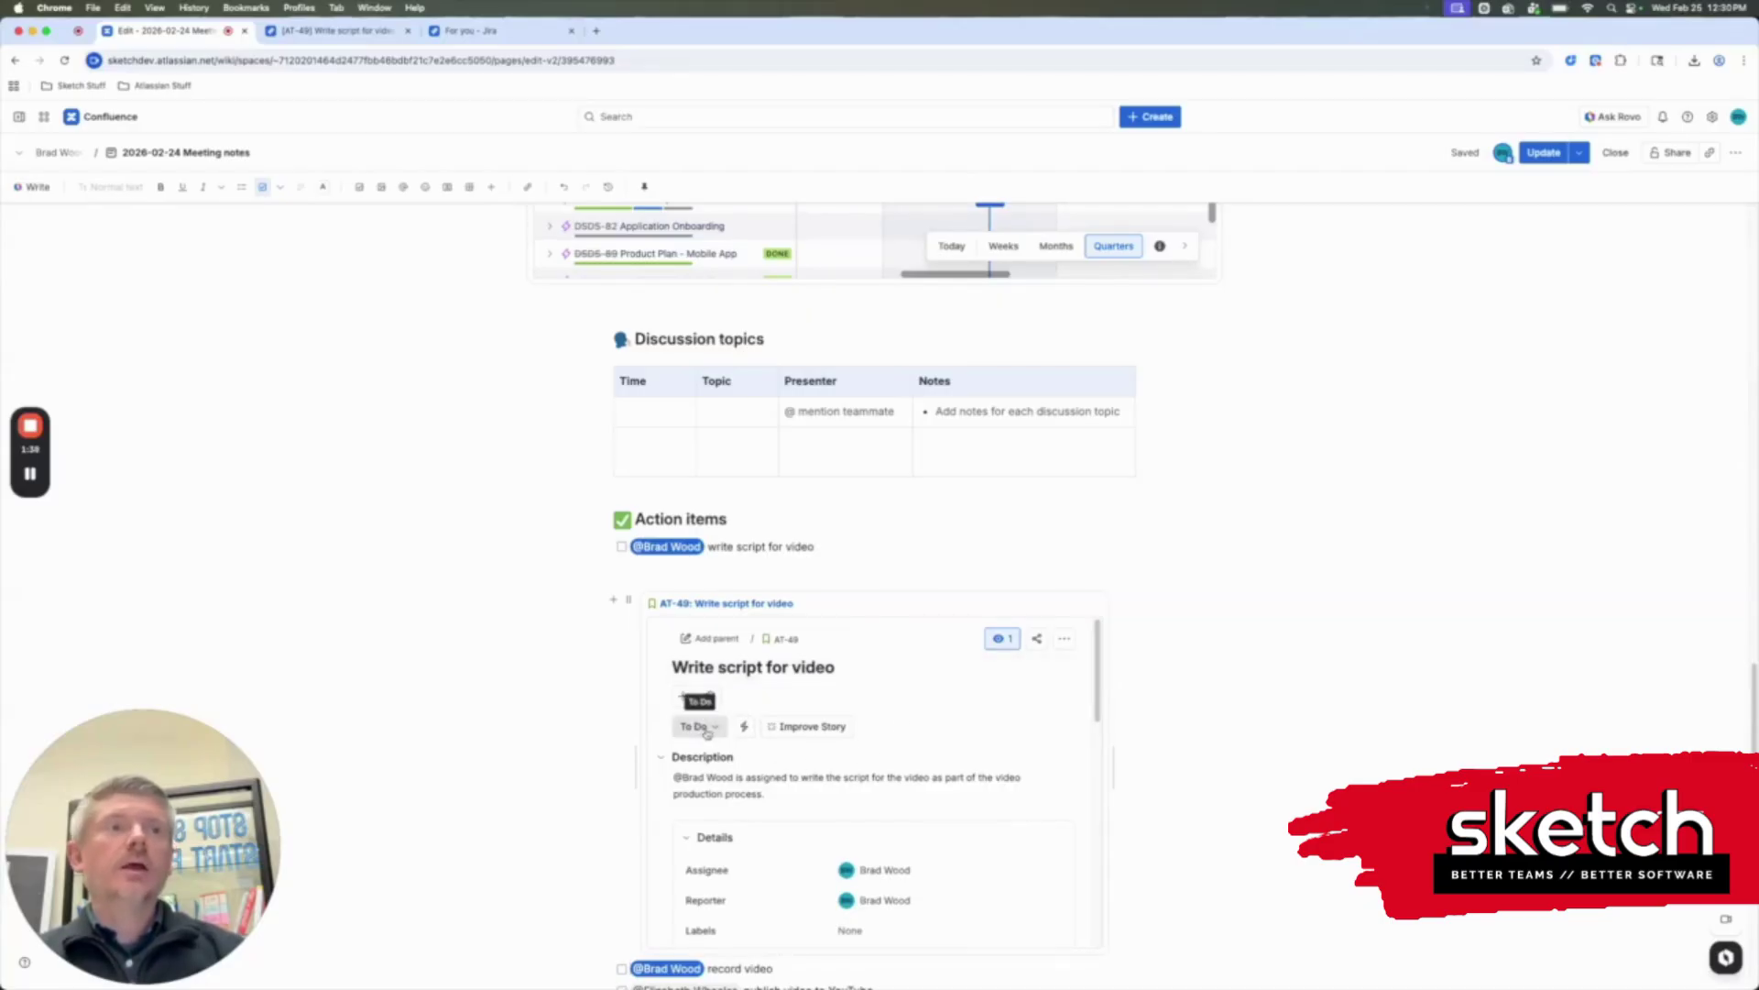
scroll(888, 698, "down", 5)
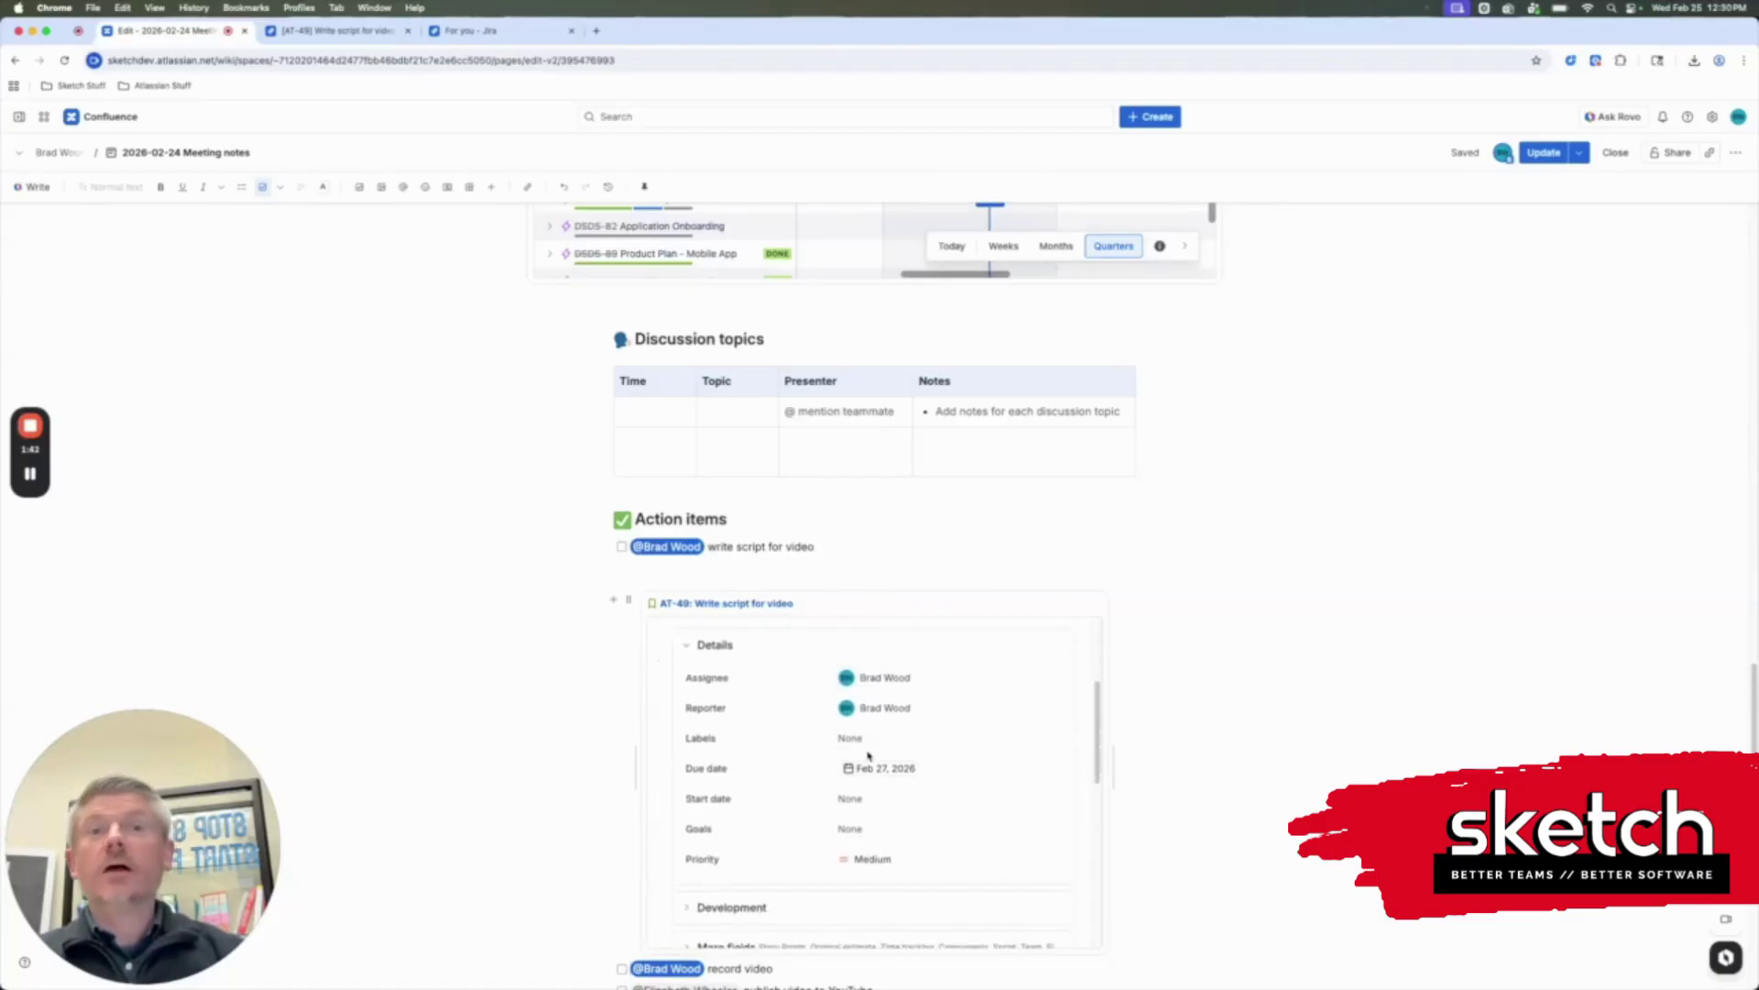
scroll(869, 755, "down", 6)
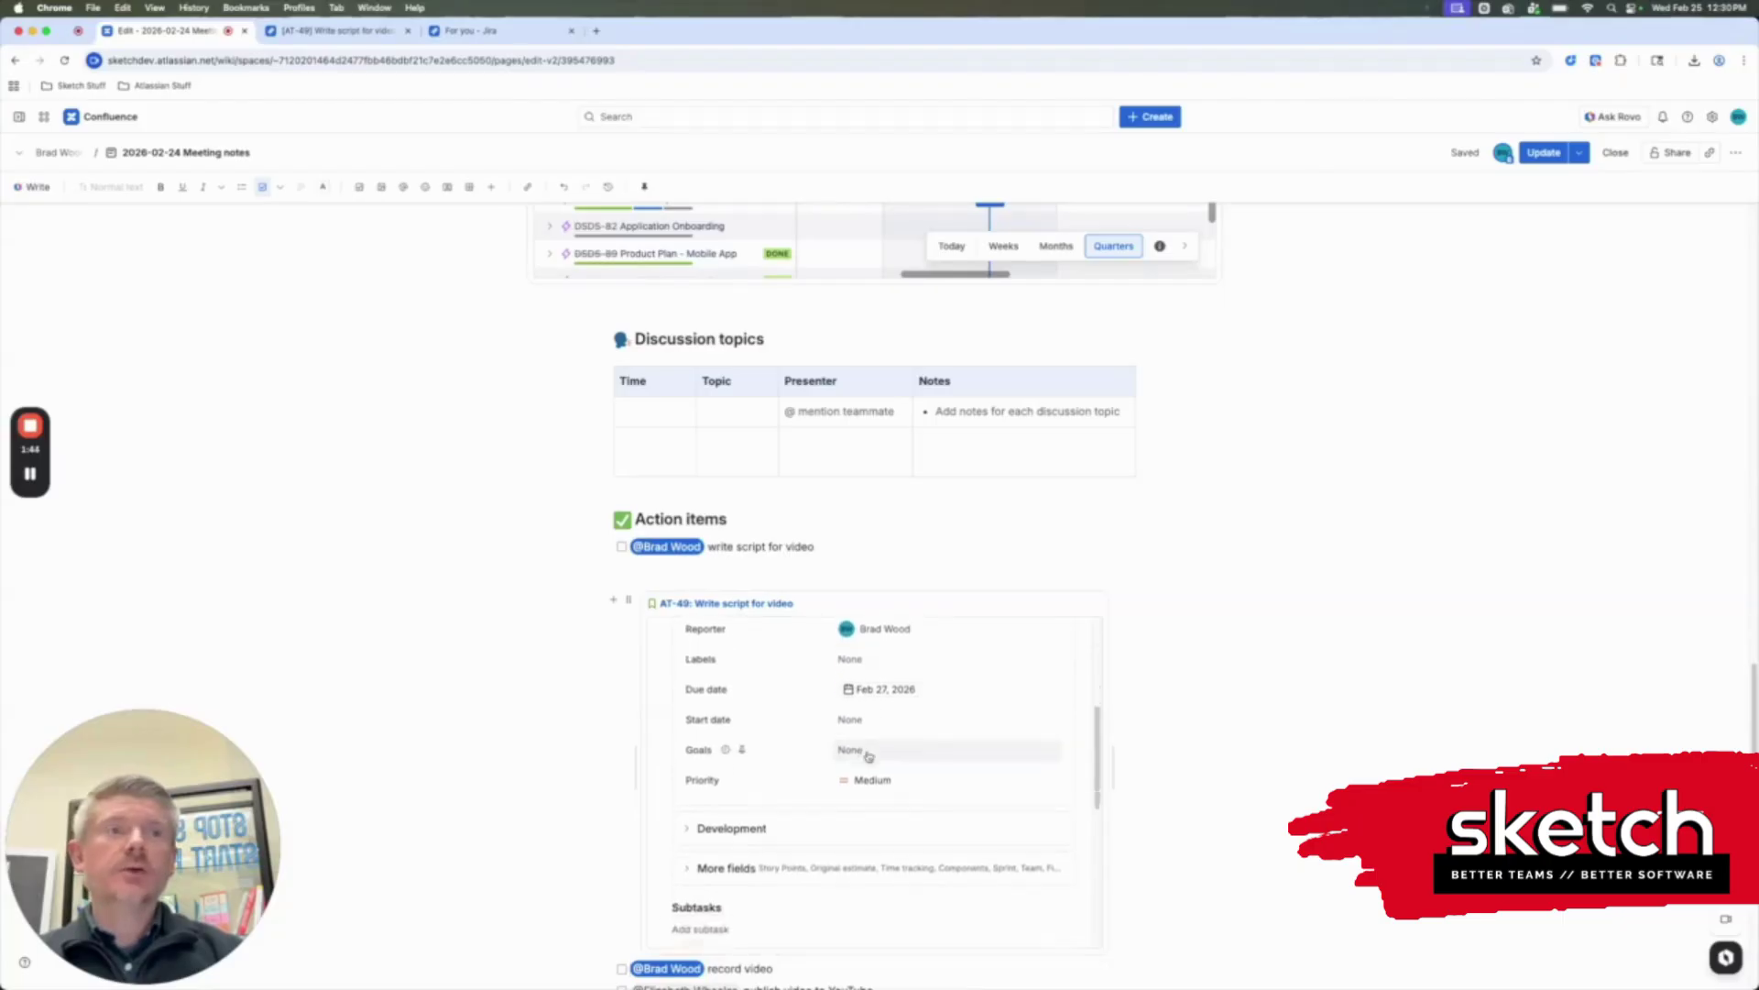
Look through the rest of the embedded AT-49 work item, down to its activity and comments
scroll(869, 755, "down", 6)
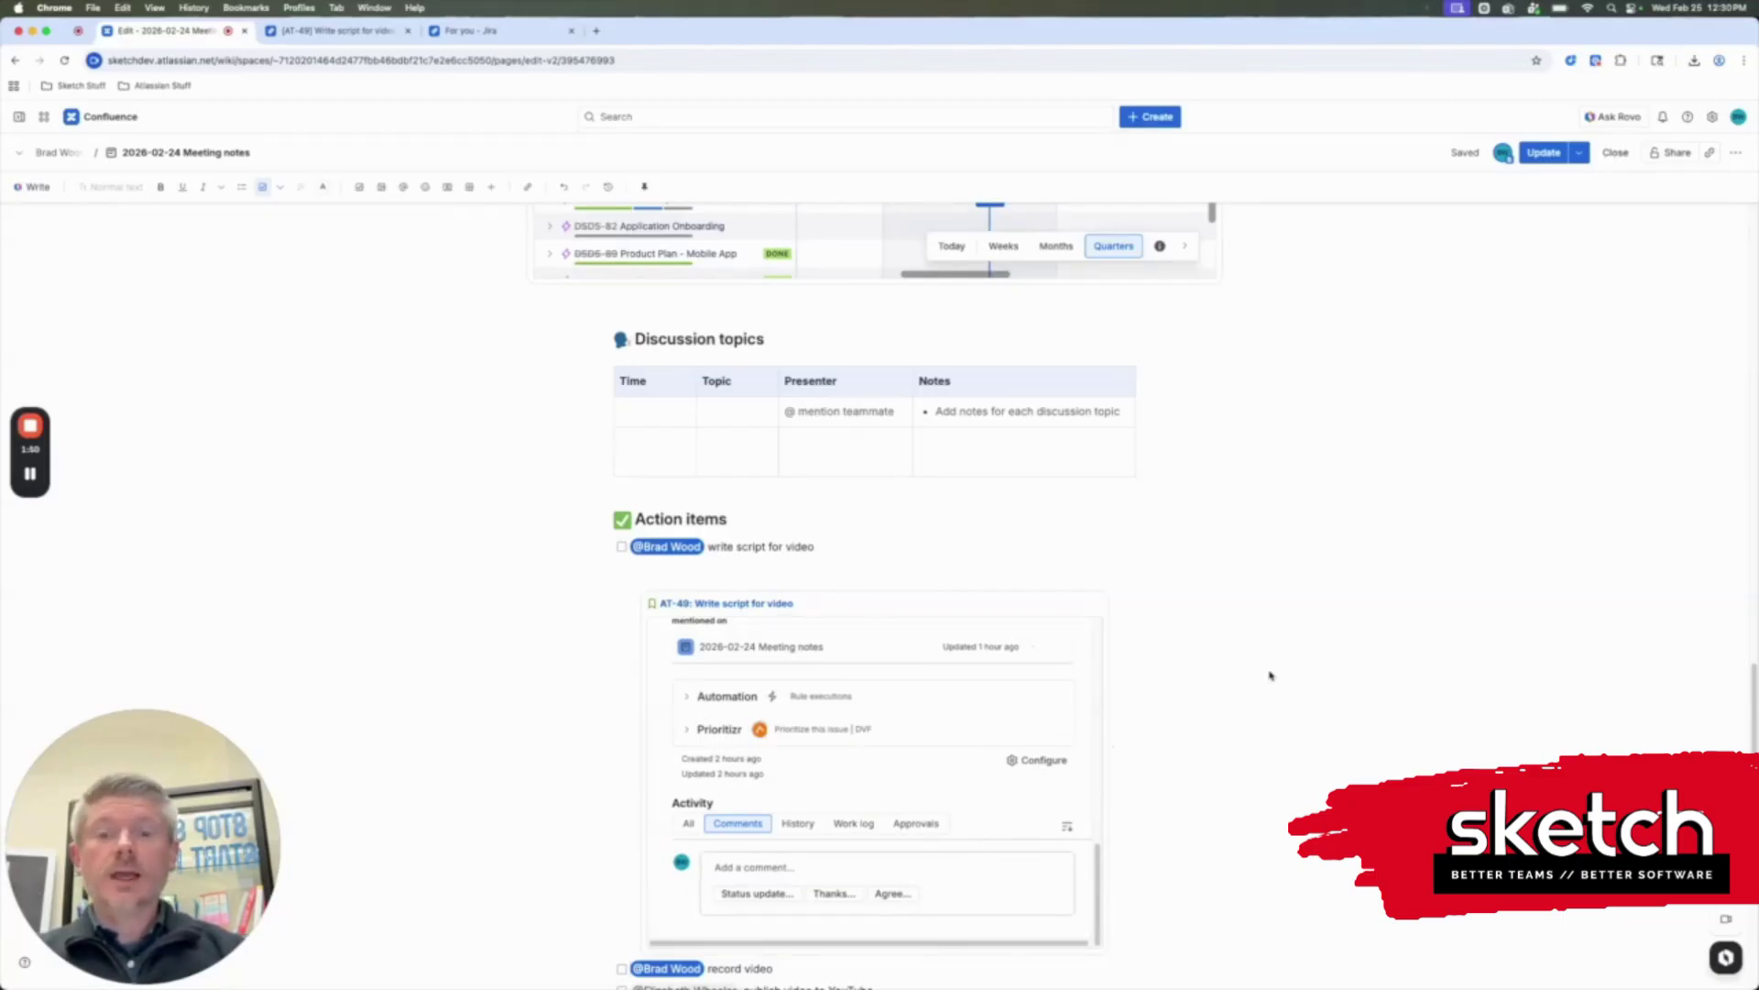
scroll(459, 695, "down", 2)
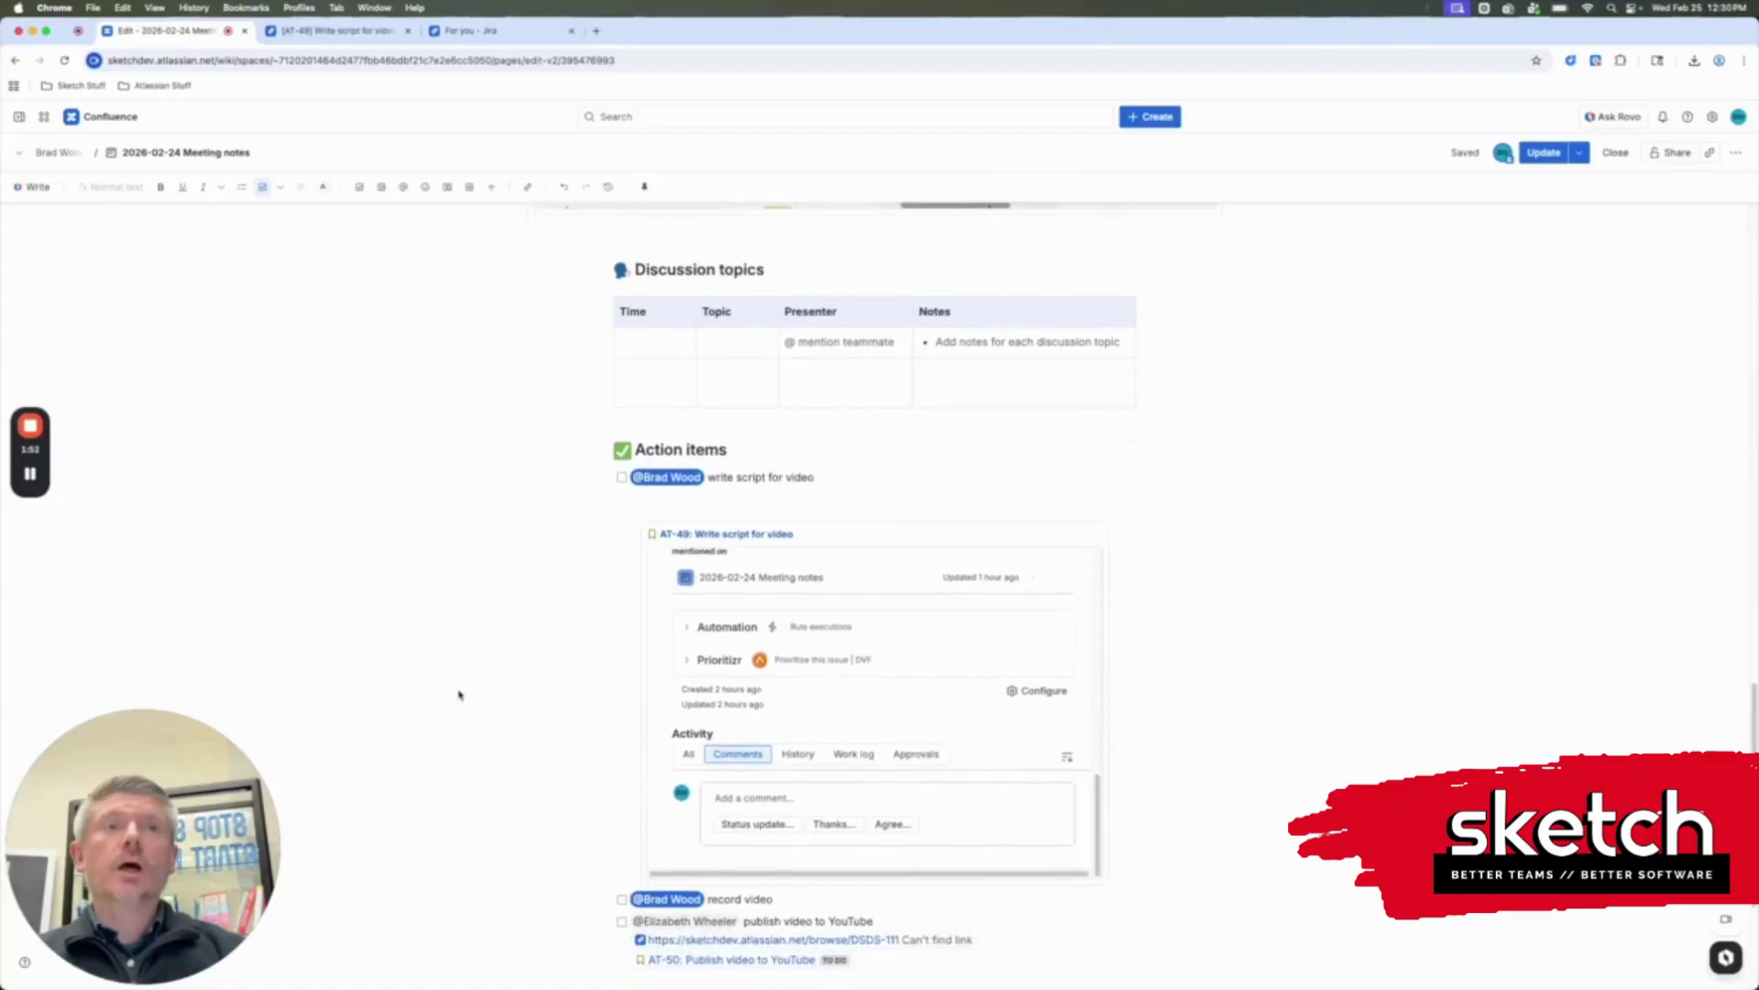
scroll(459, 695, "down", 3)
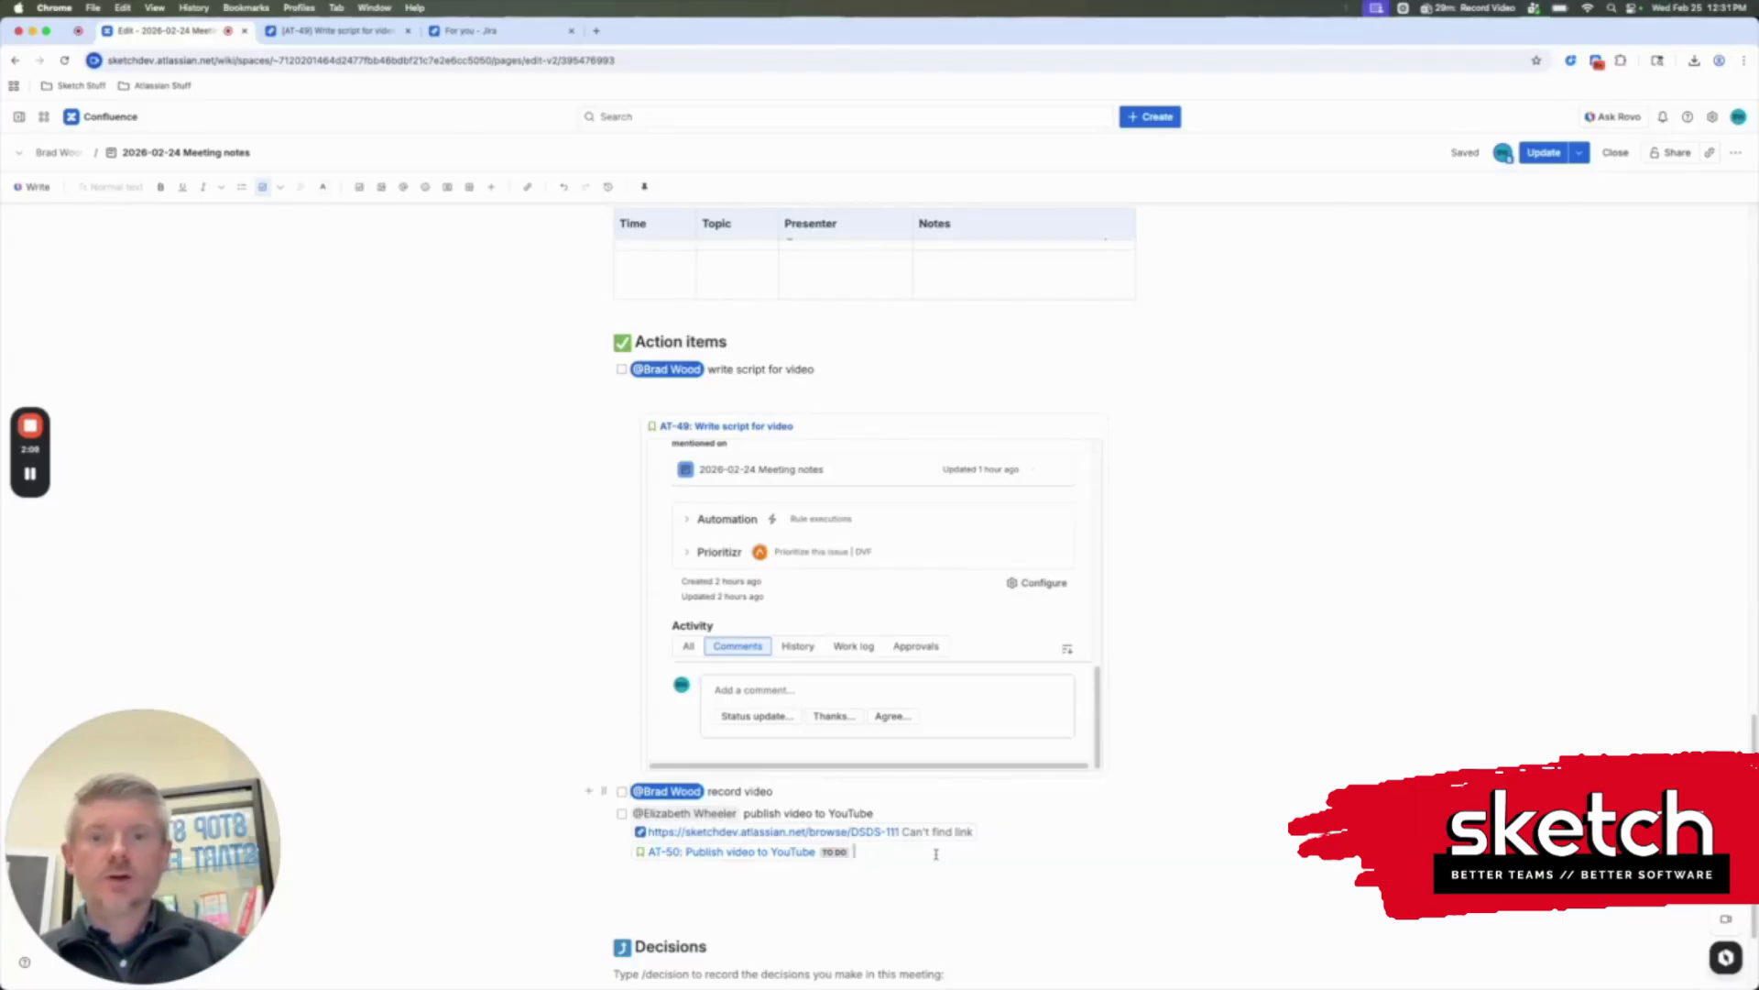
Start a new line below the AT-50 link, look up the insertable Jira elements, and dismiss them without inserting any
key("Return")
key("Return")
key("Return")
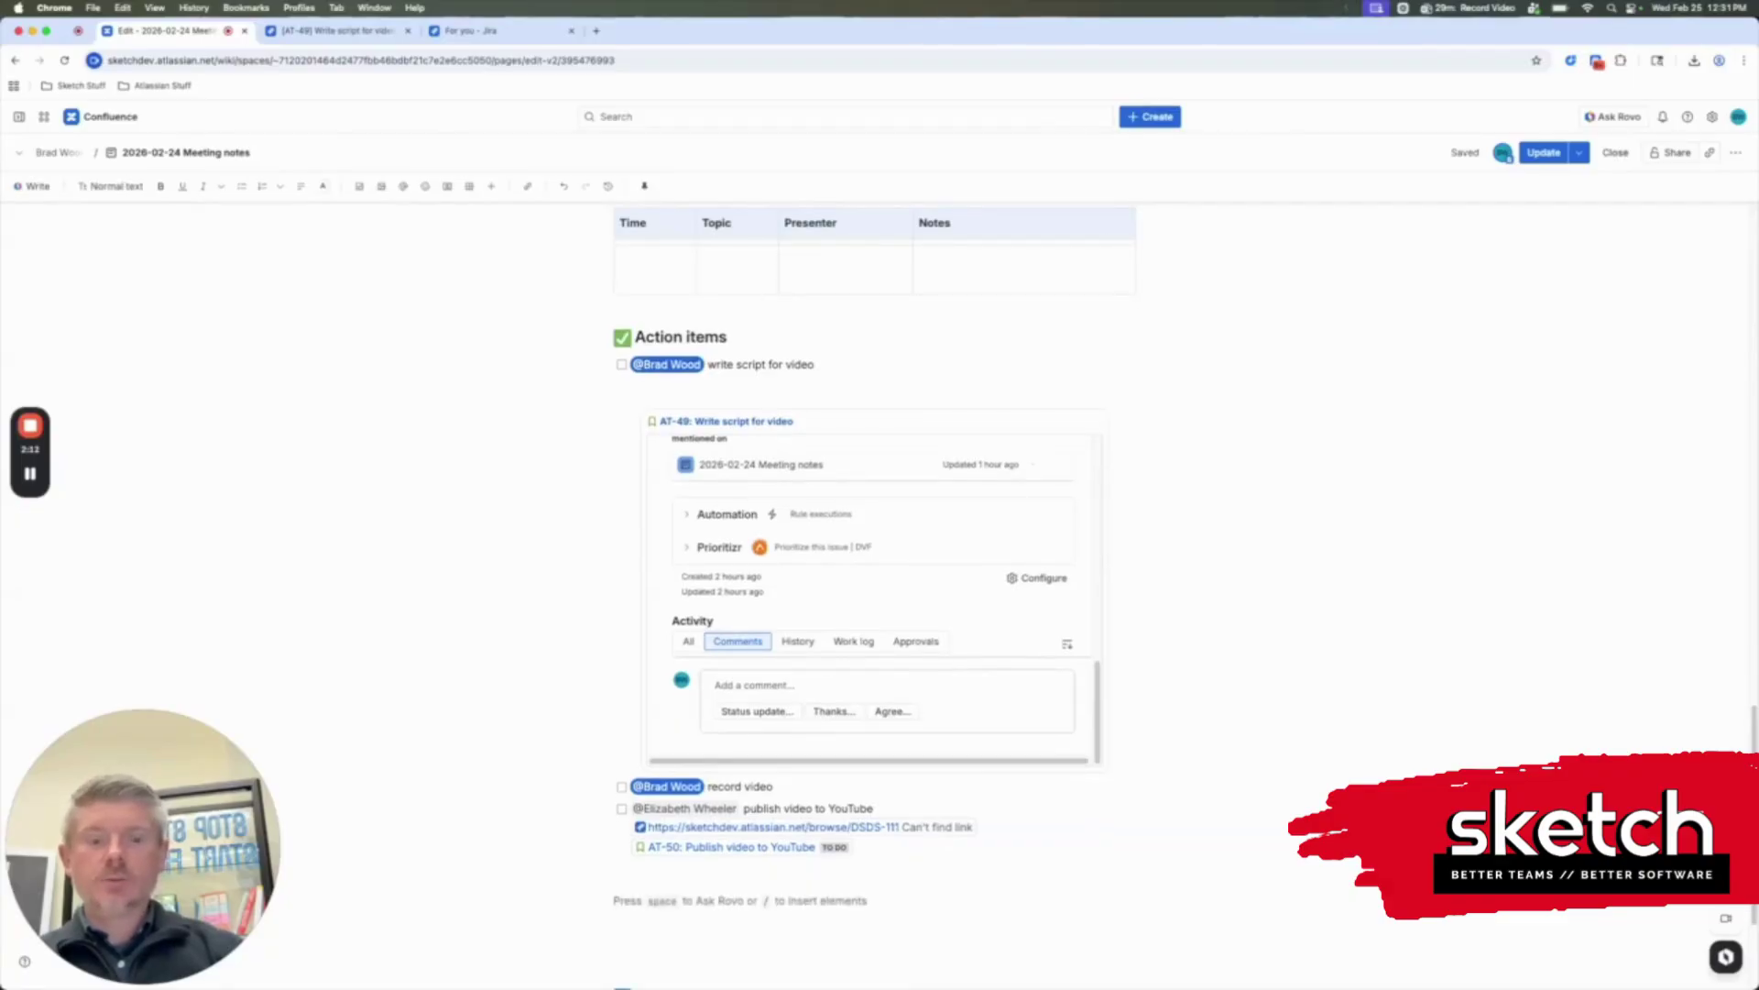
type("/jira")
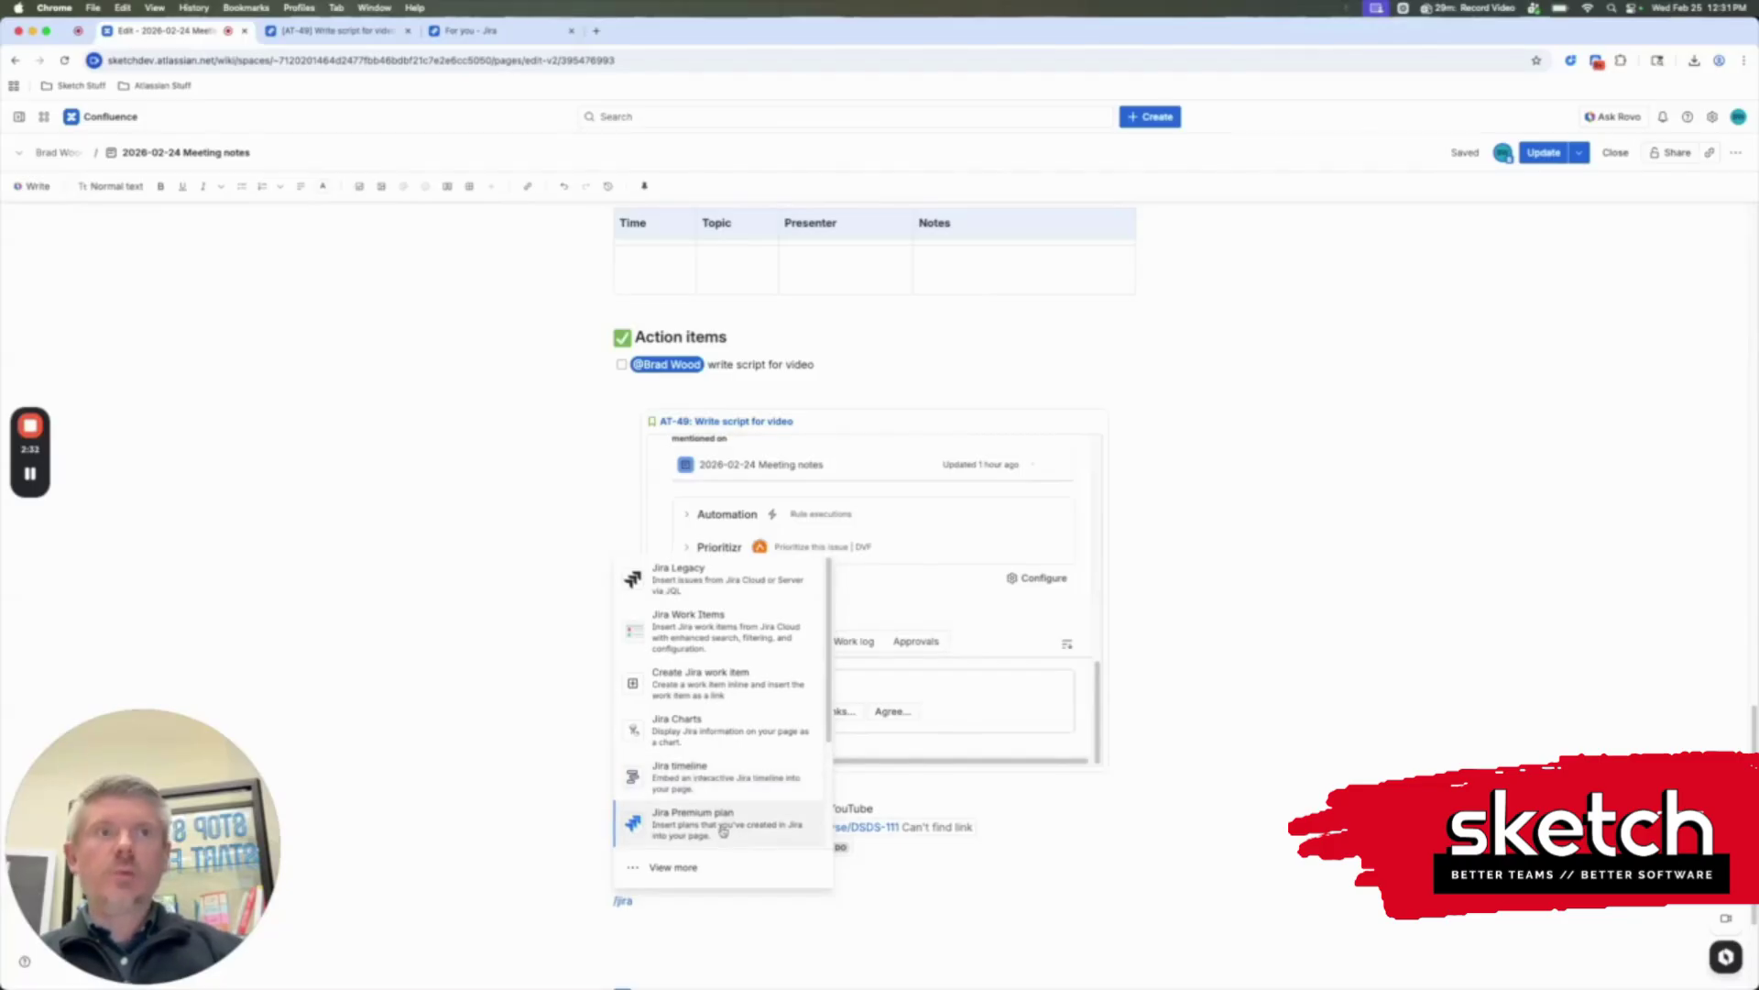
left_click(1078, 925)
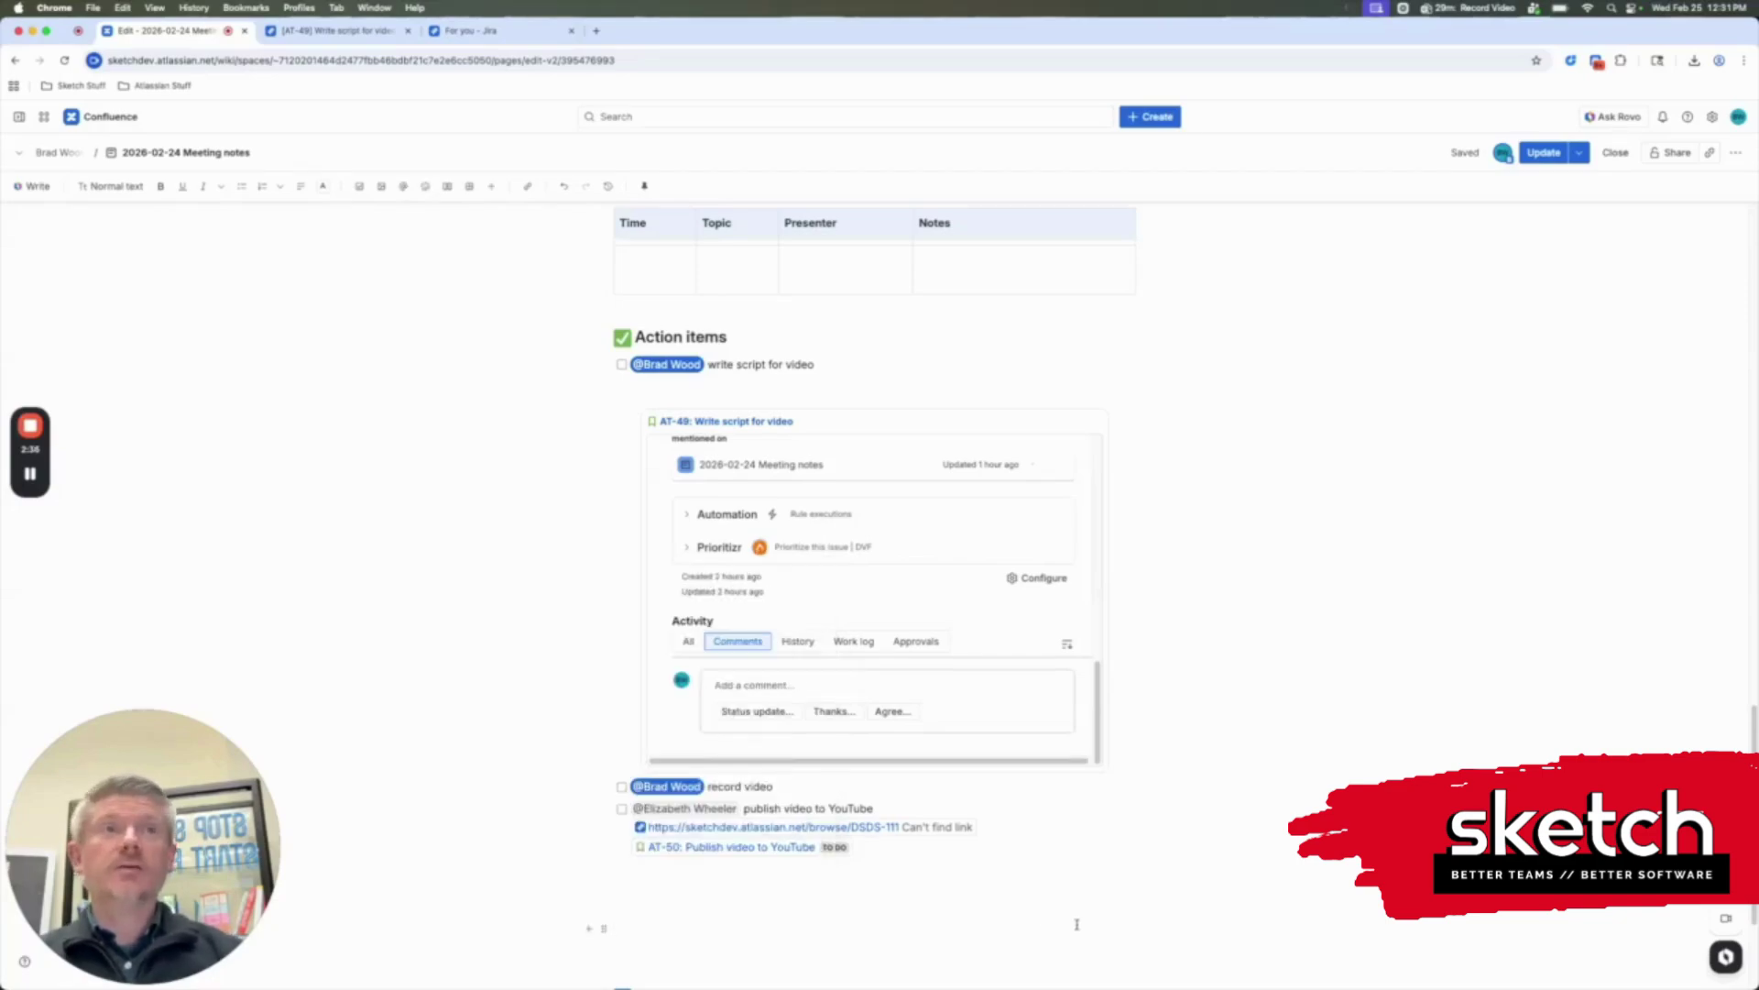
Open the search query of the Brainstorm section's Jira work item list and compare its JQL and basic forms
scroll(1076, 924, "up", 20)
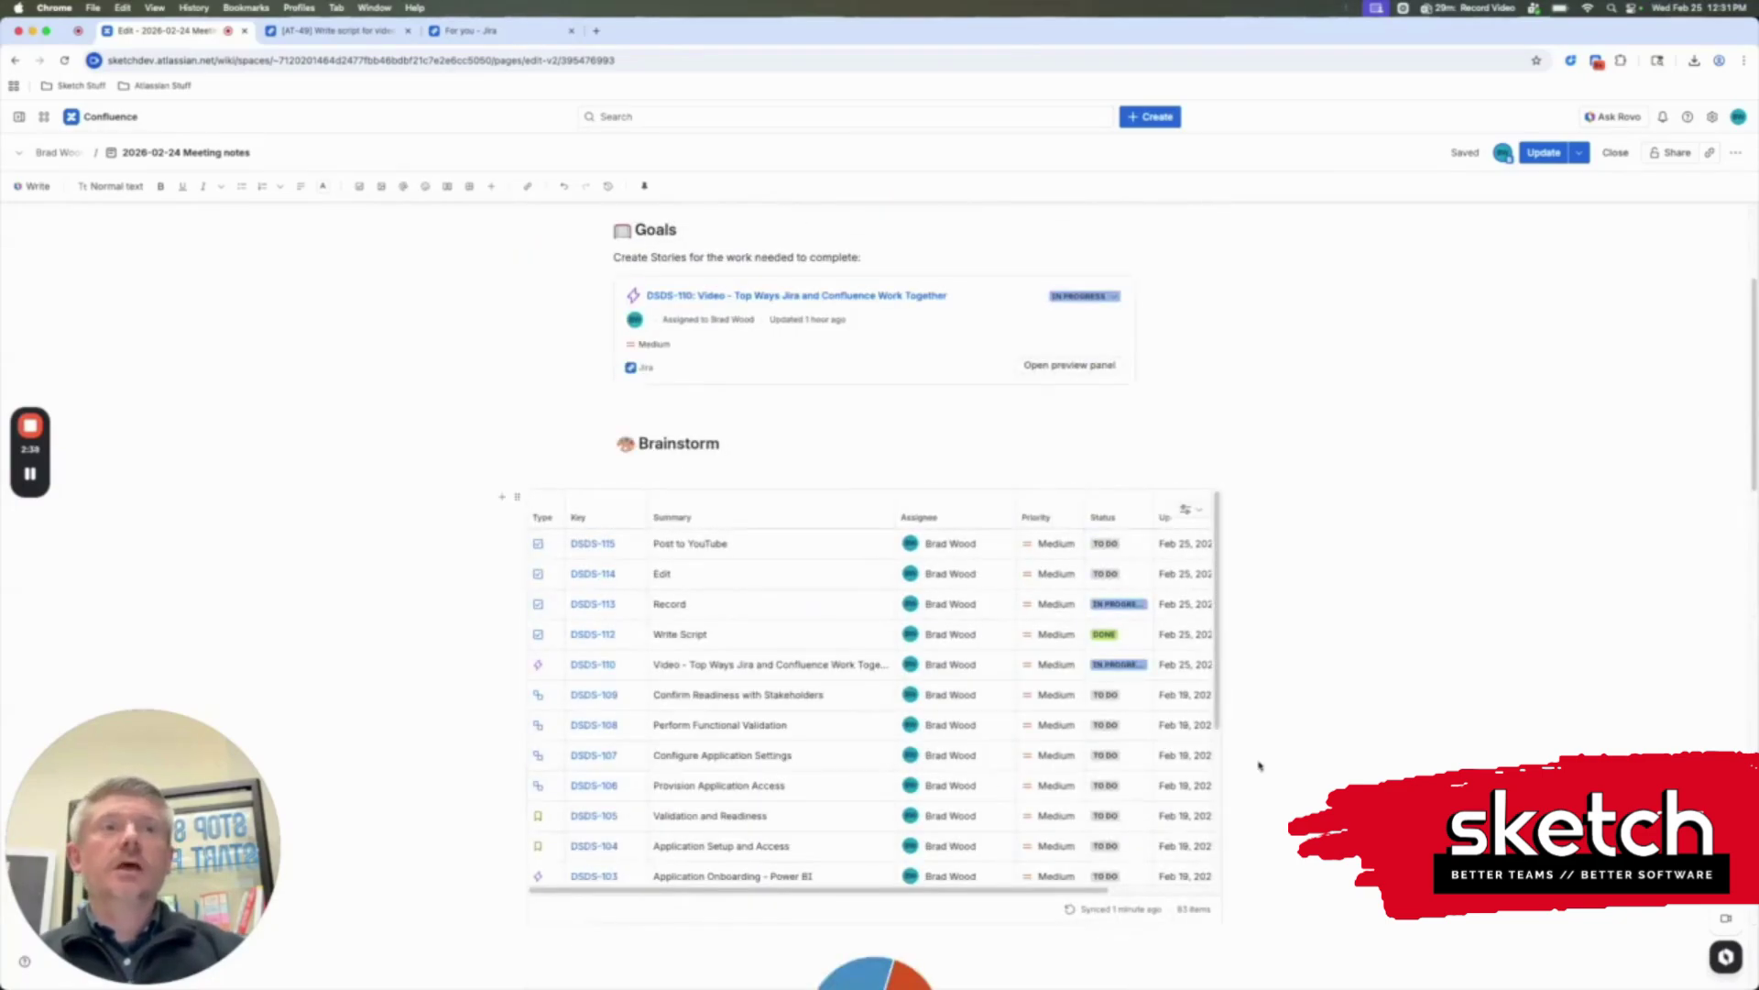
scroll(1265, 724, "down", 2)
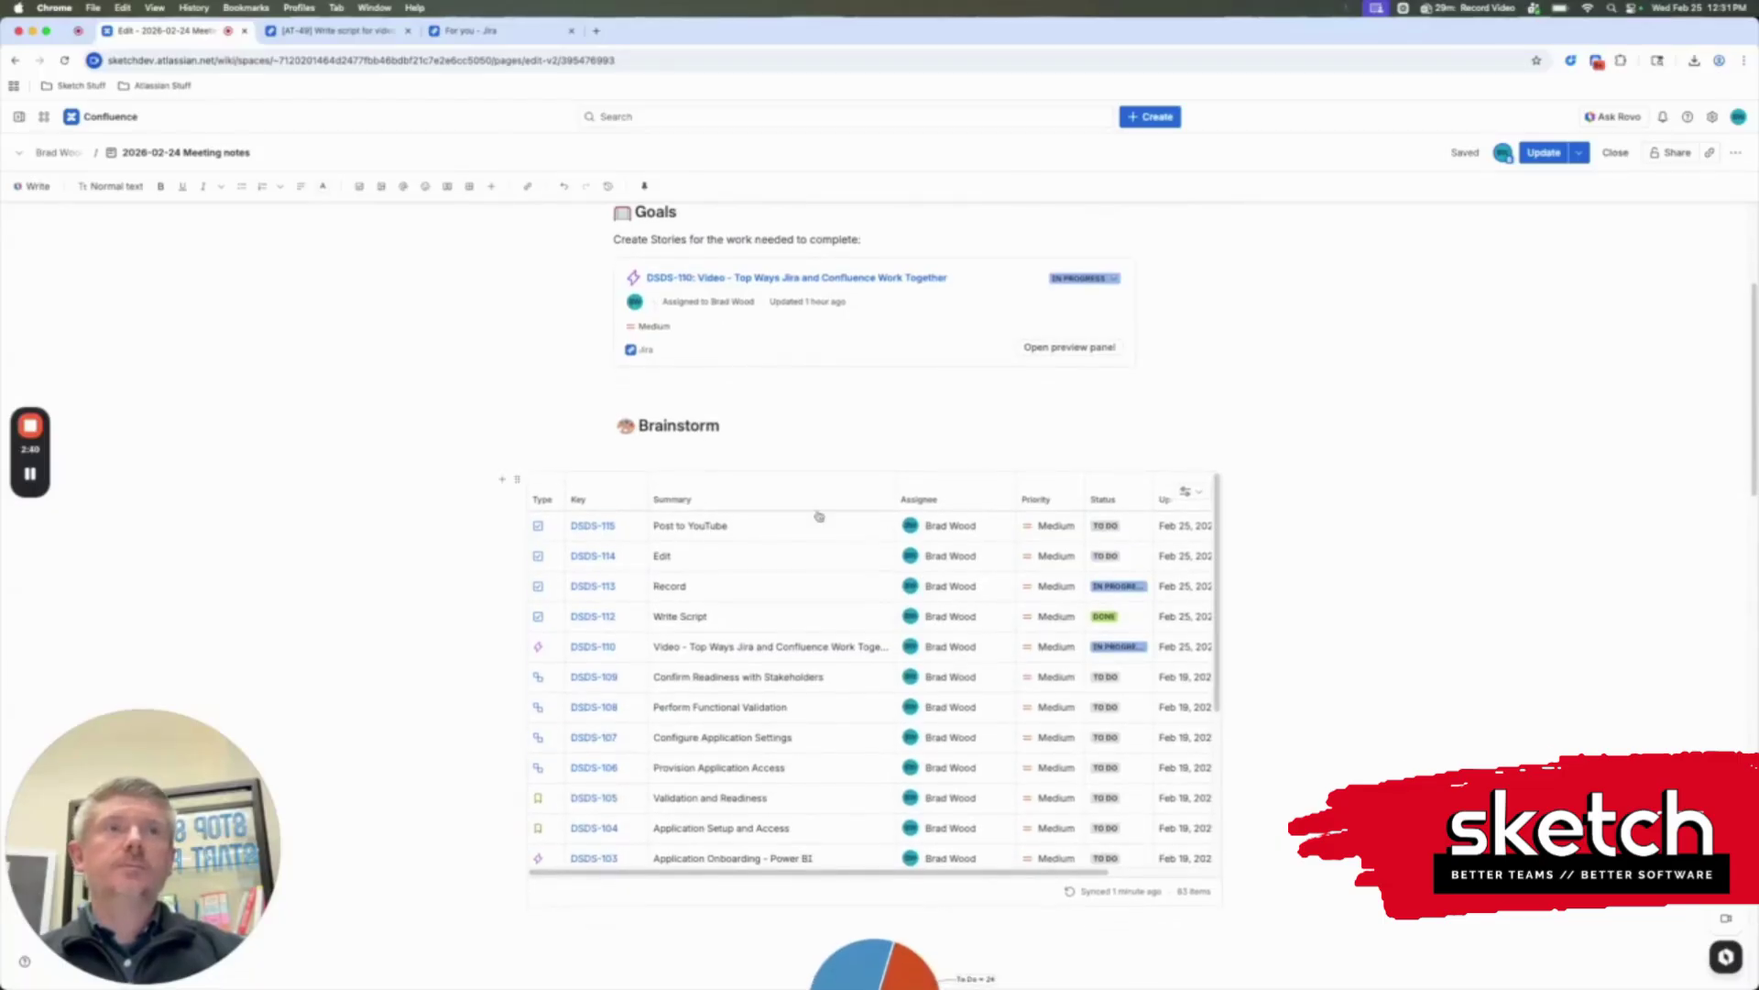
left_click(886, 900)
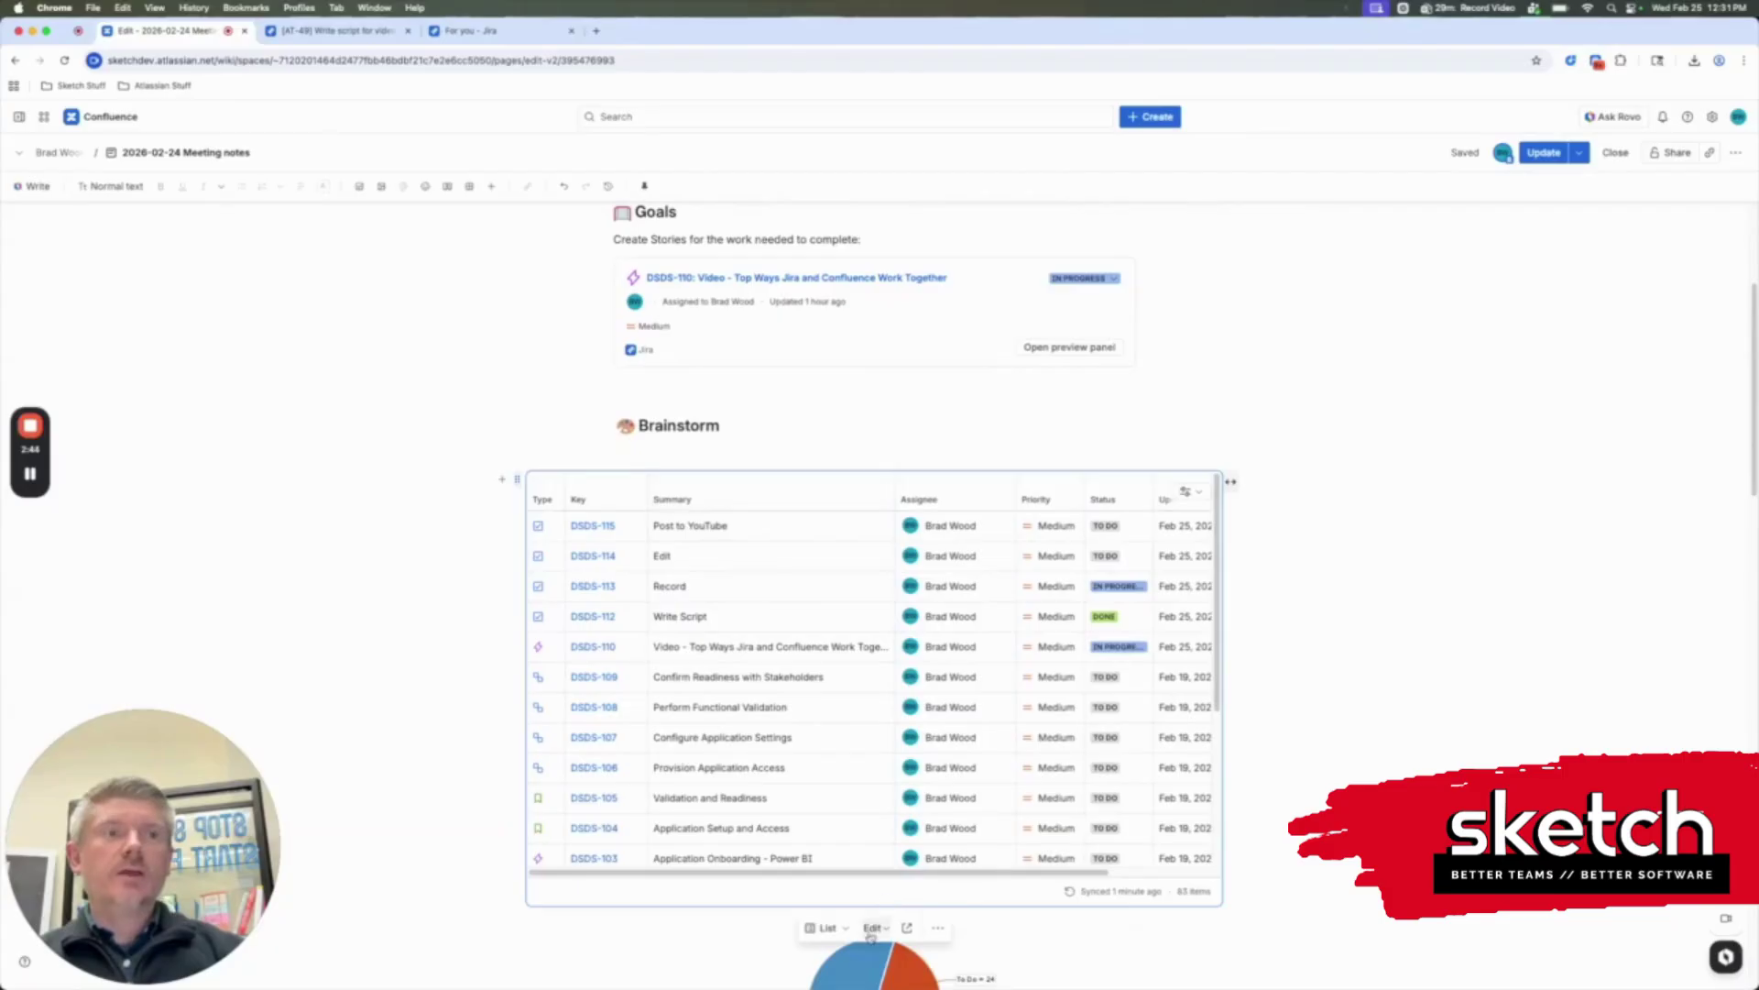
left_click(871, 928)
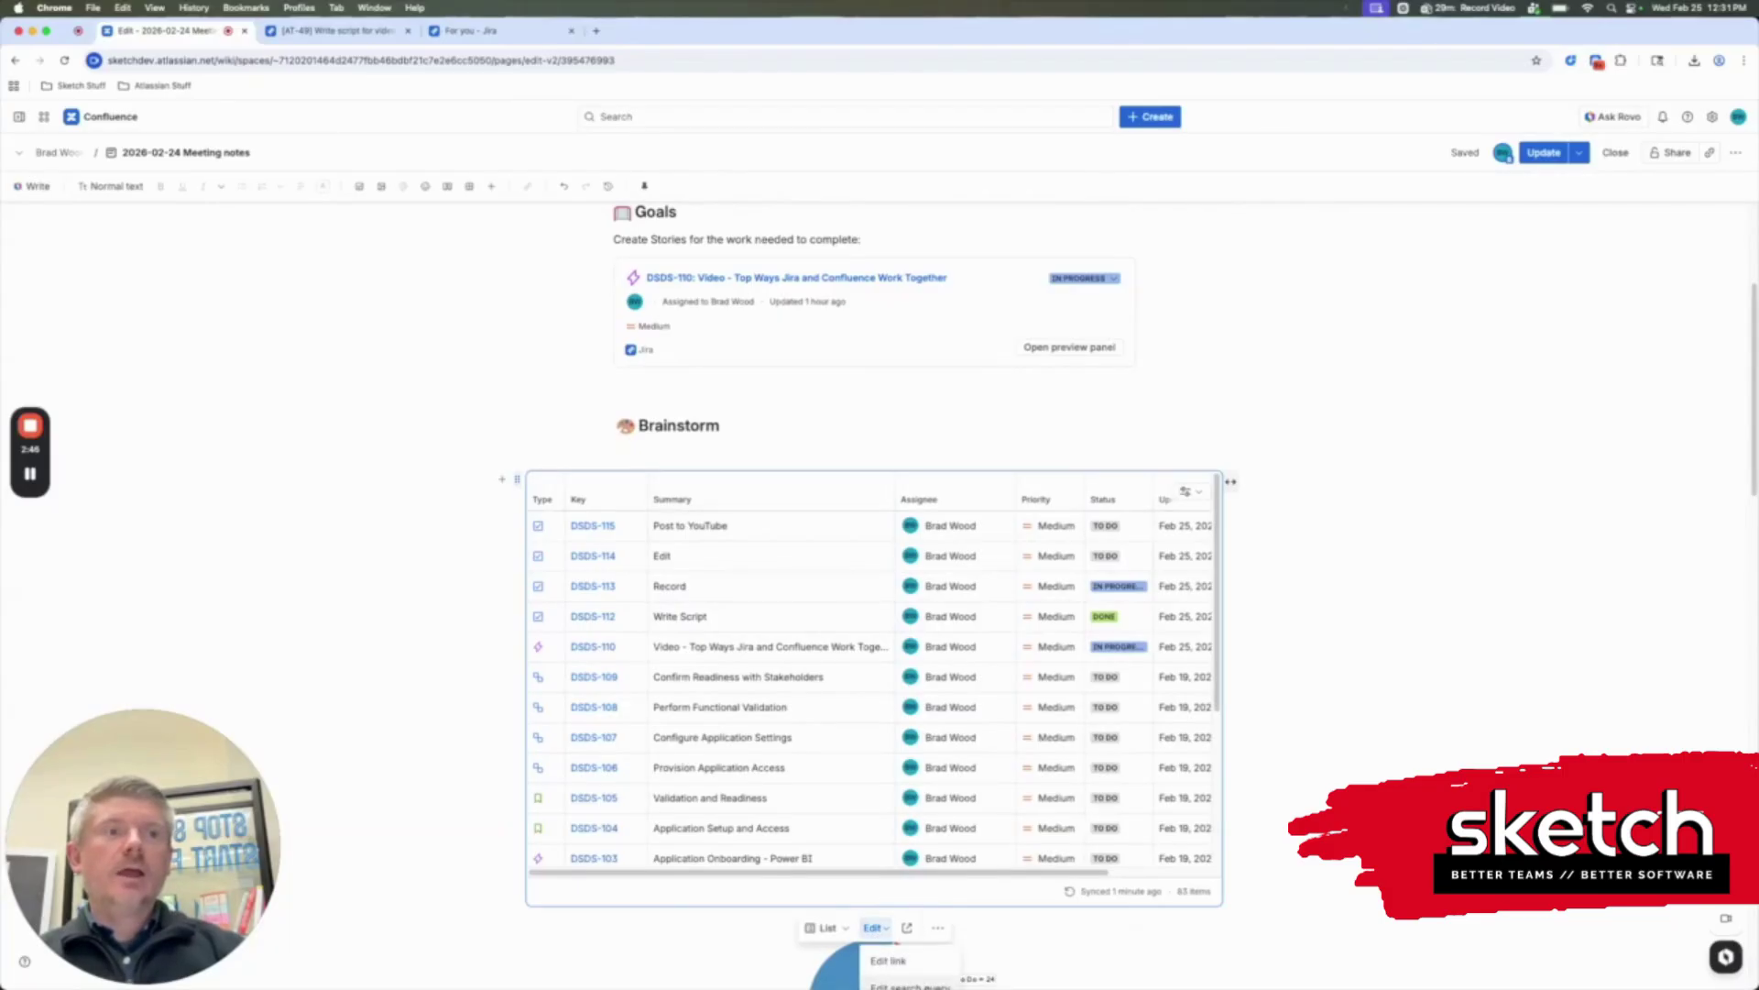
left_click(907, 984)
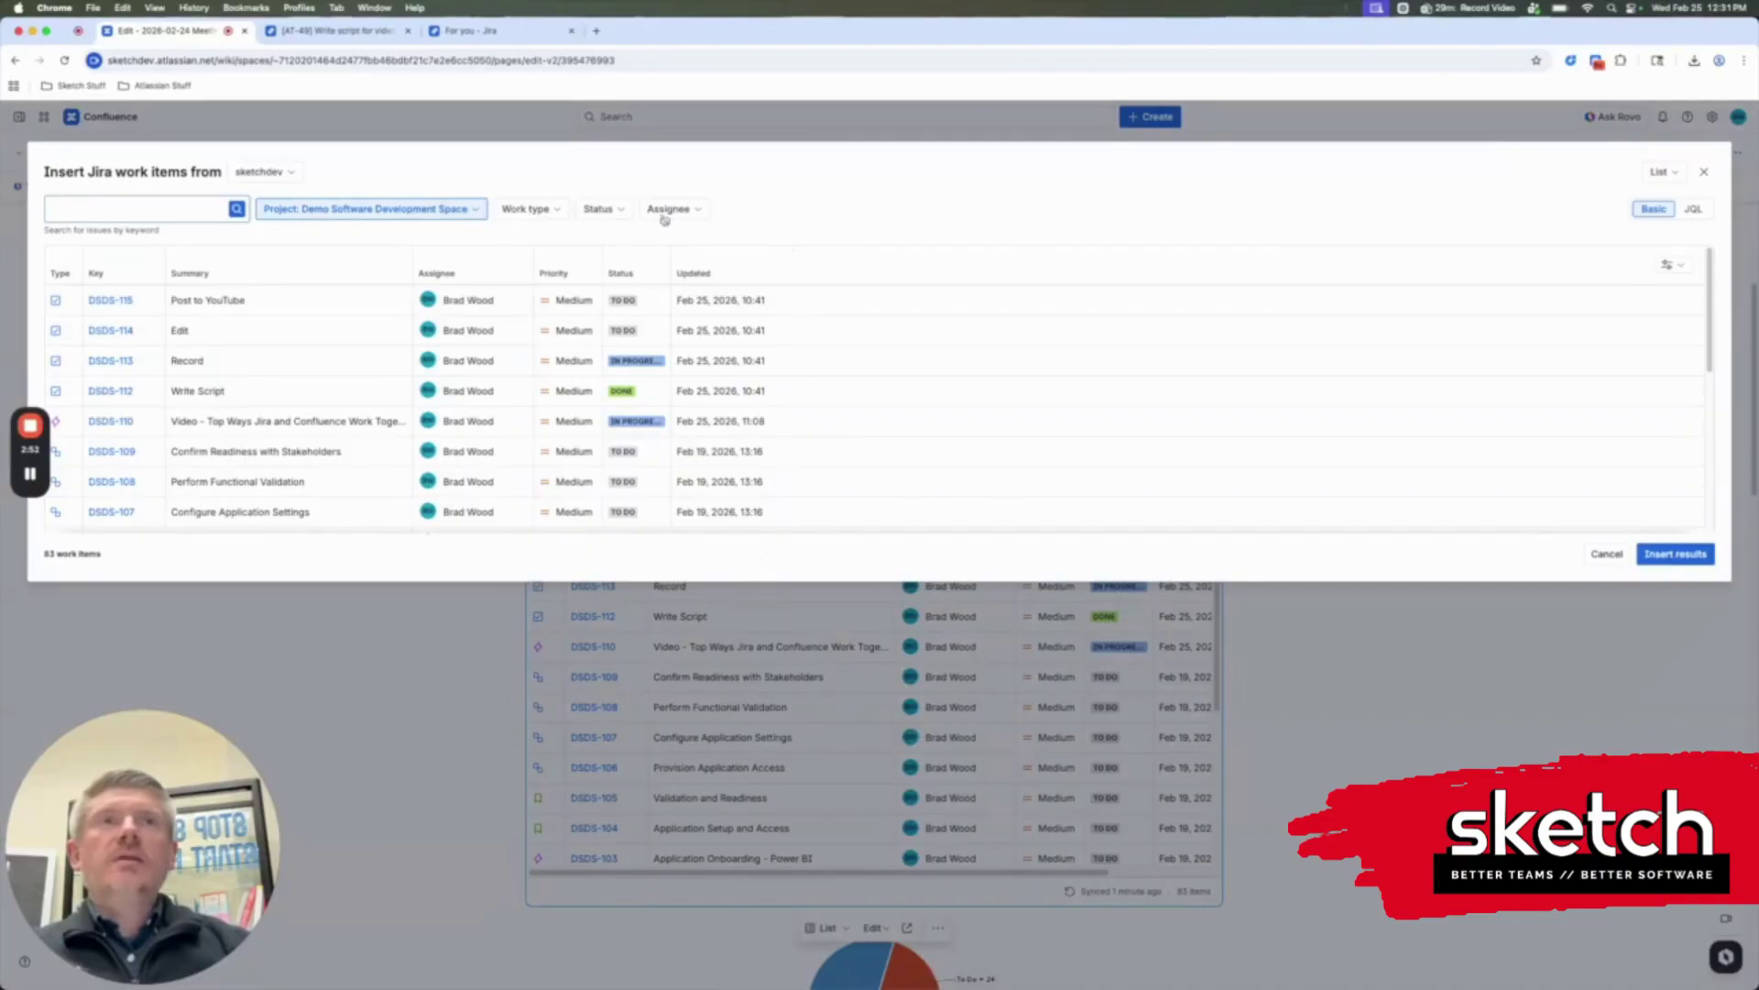
left_click(1693, 210)
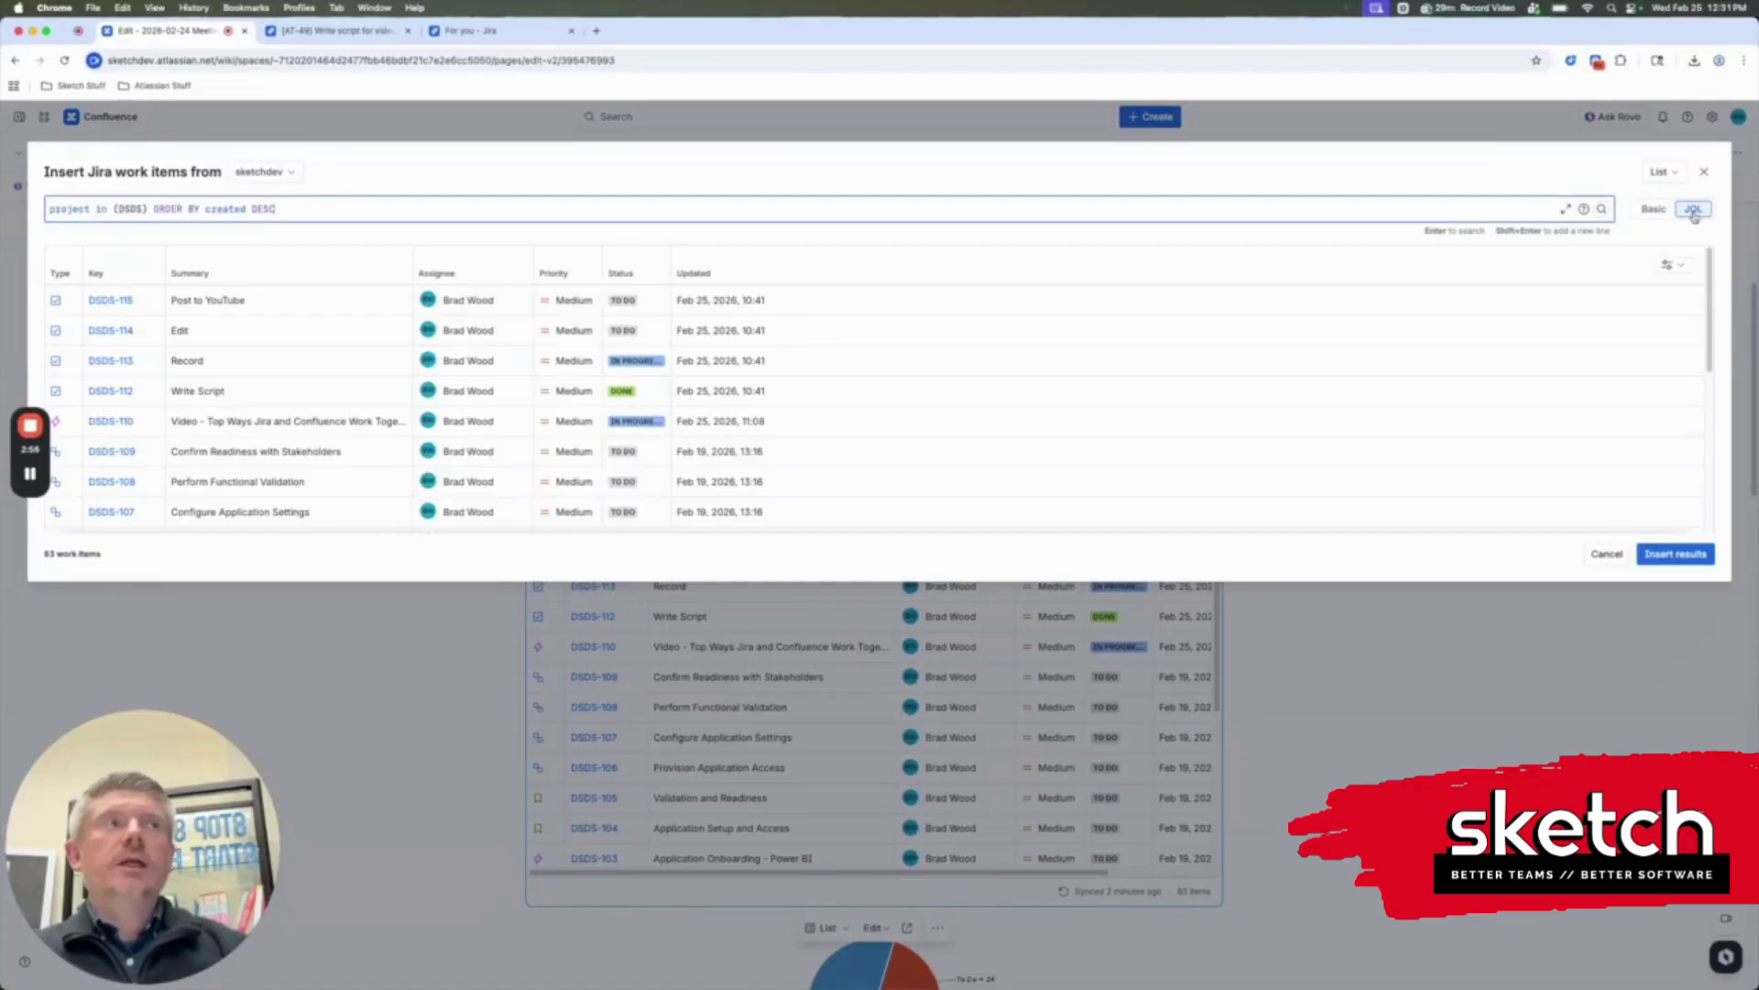
left_click(1654, 209)
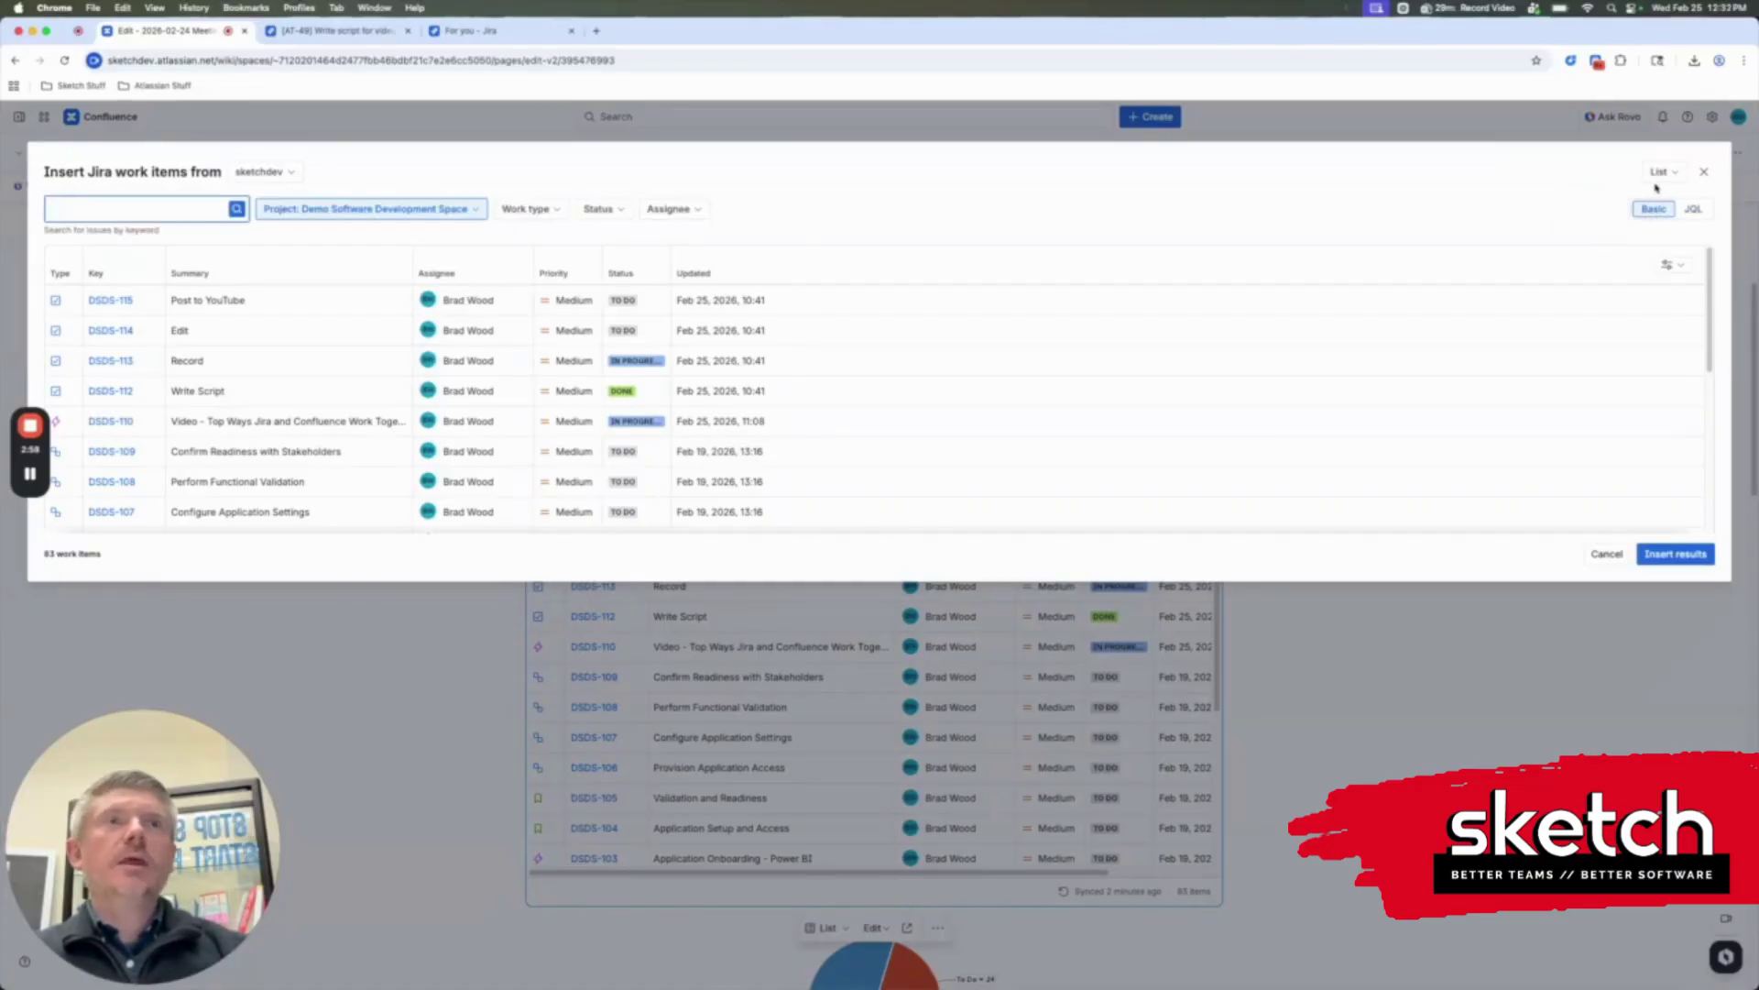
View the fields available as columns for the work item list, and cancel the query dialog without changes
left_click(1669, 266)
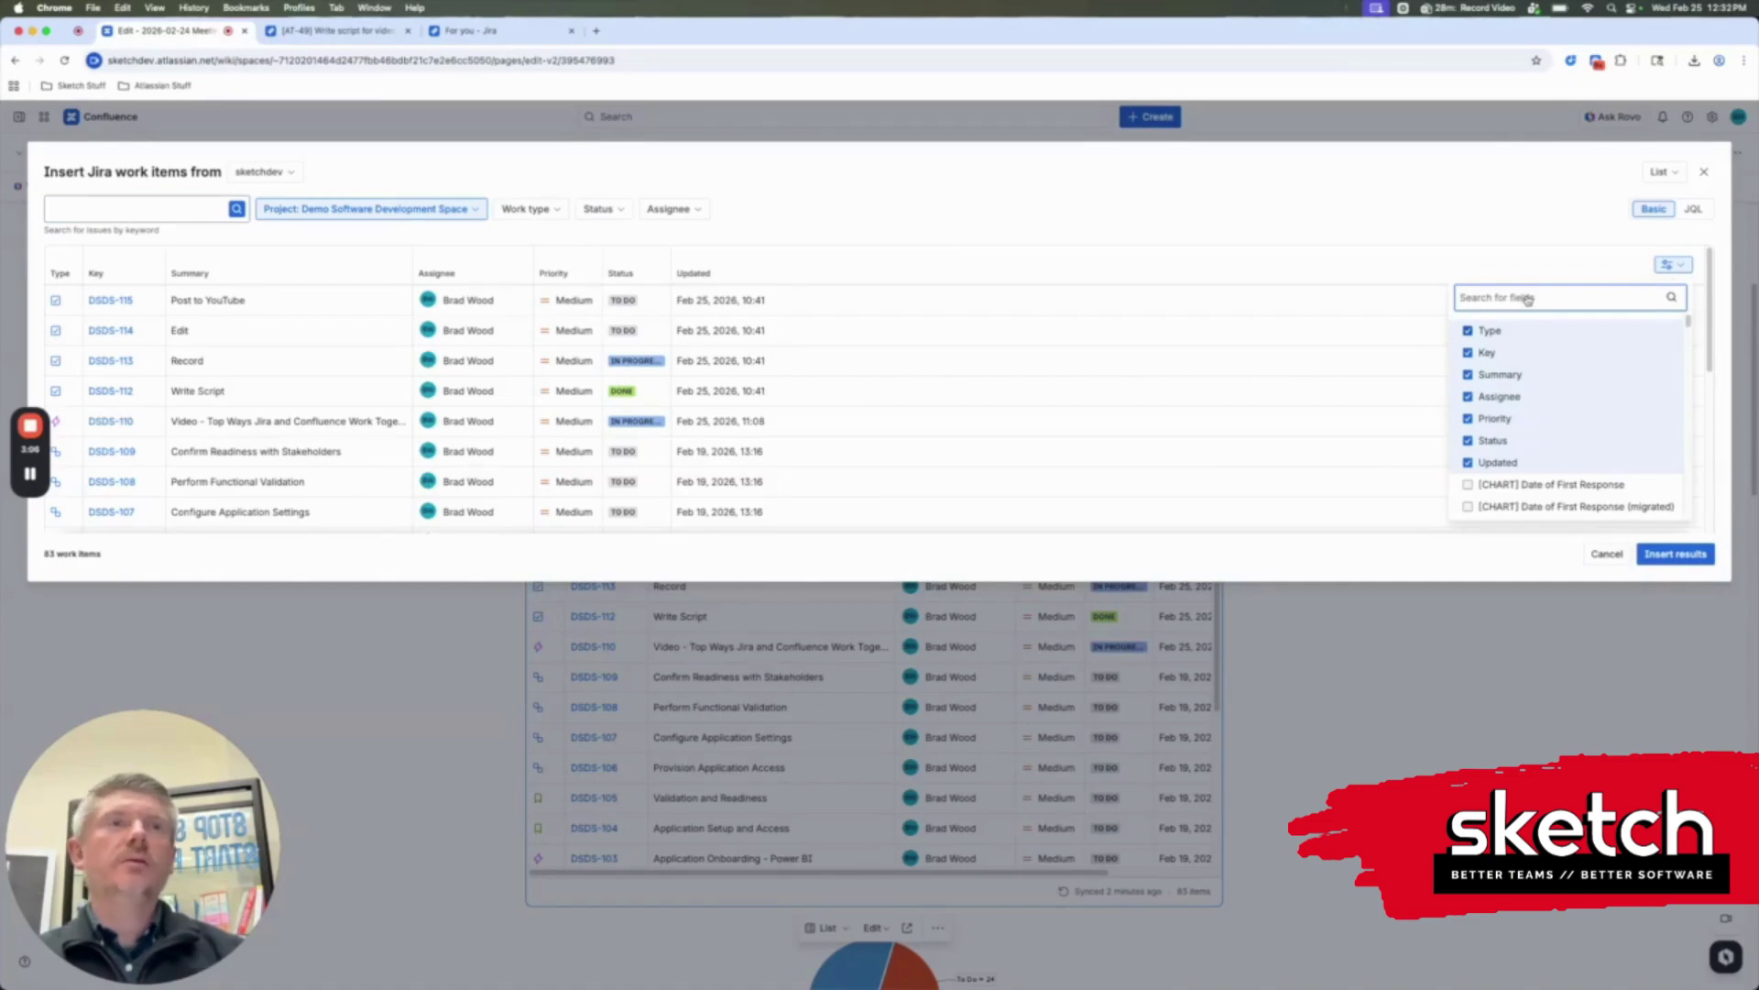
left_click(1469, 225)
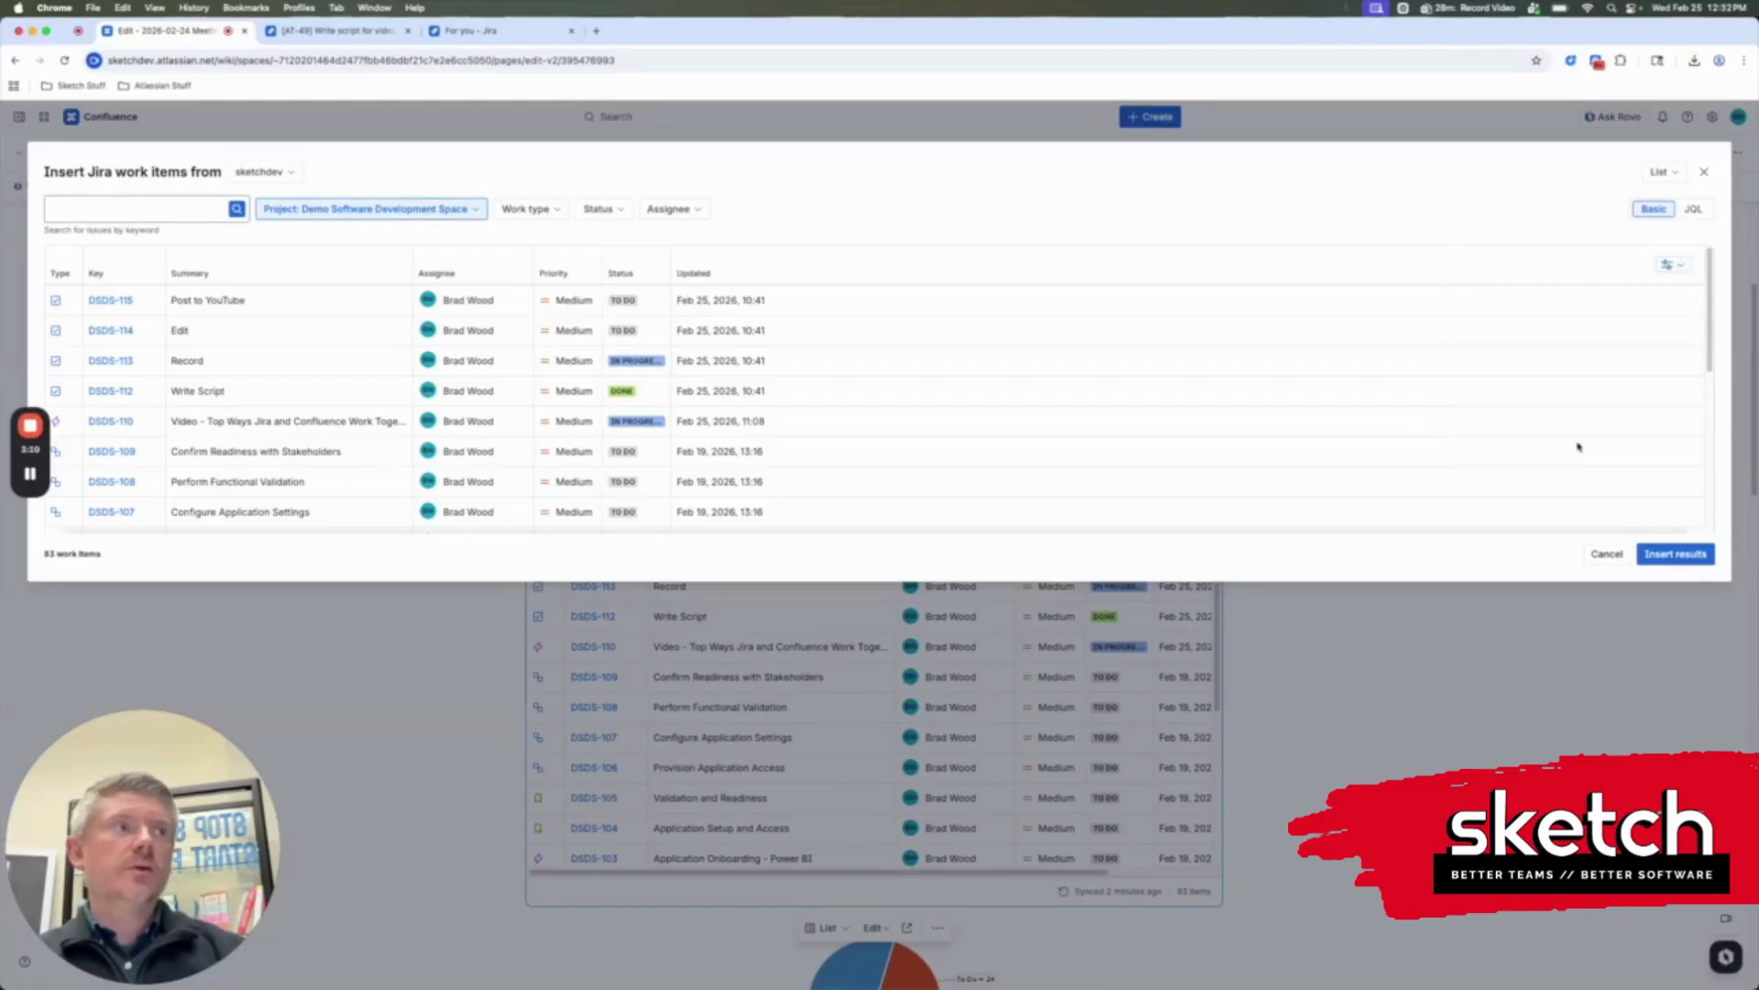
left_click(1596, 553)
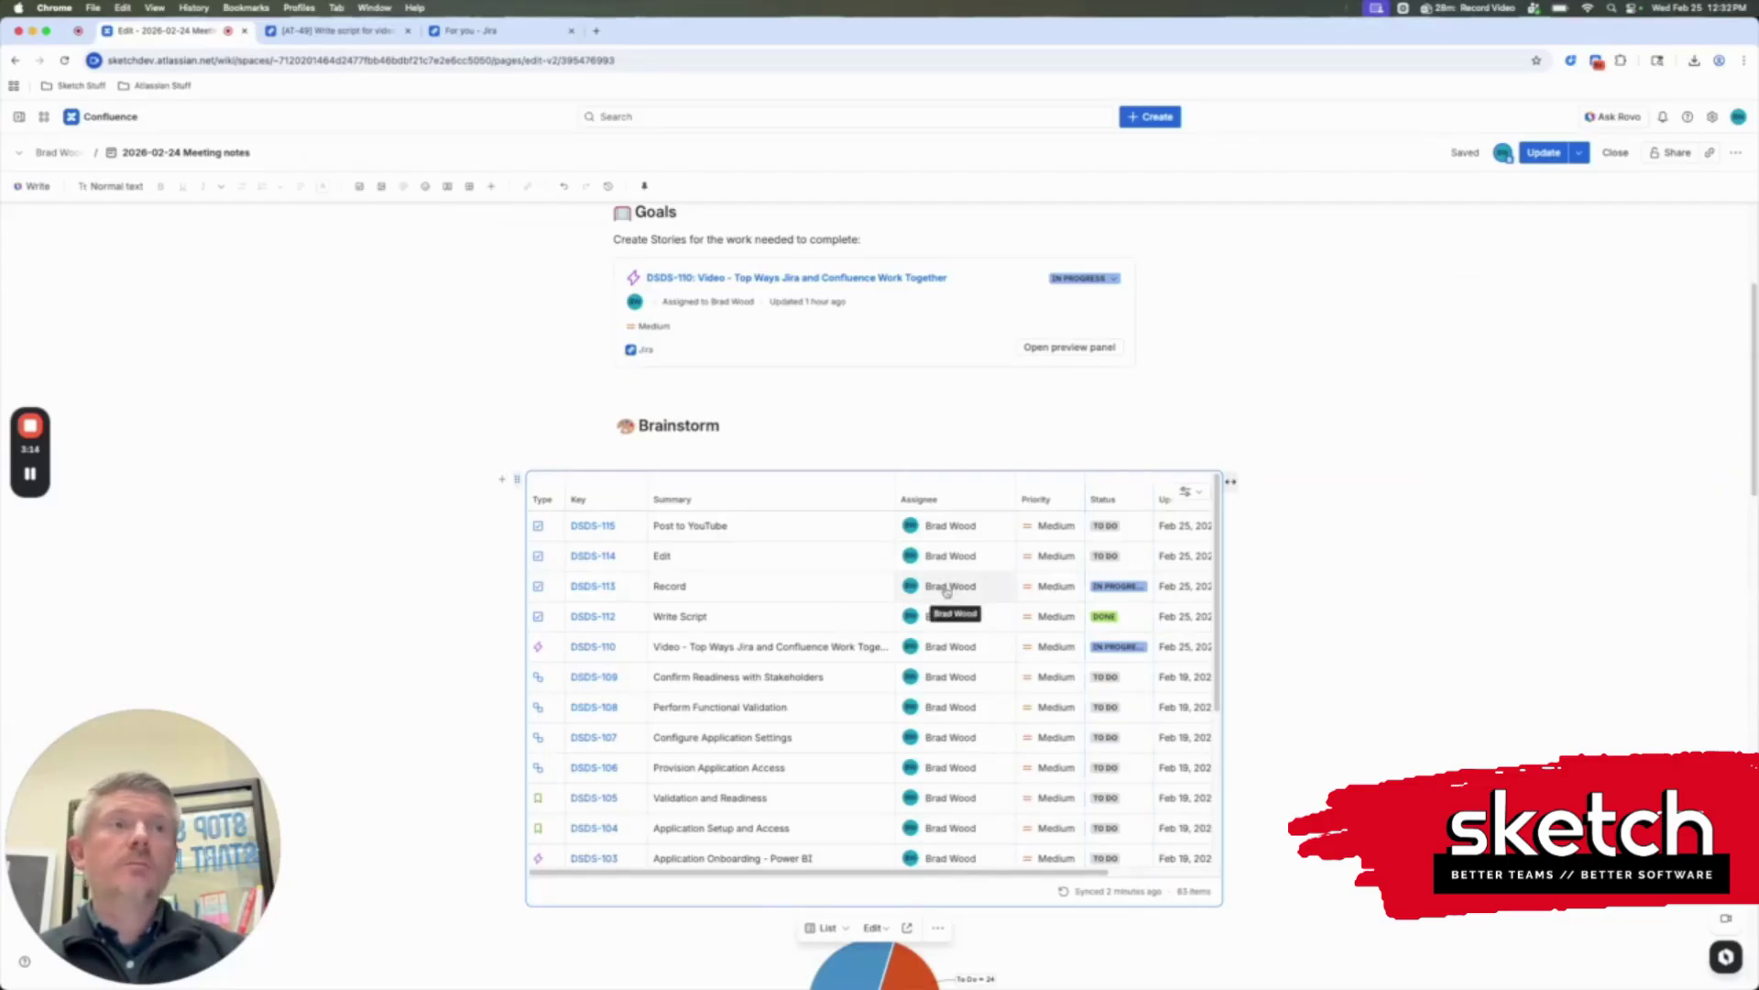
Explore the Brainstorm list's inline status and priority editing for DSDS-115 and its column choices without changing anything
left_click(946, 588)
left_click(1127, 528)
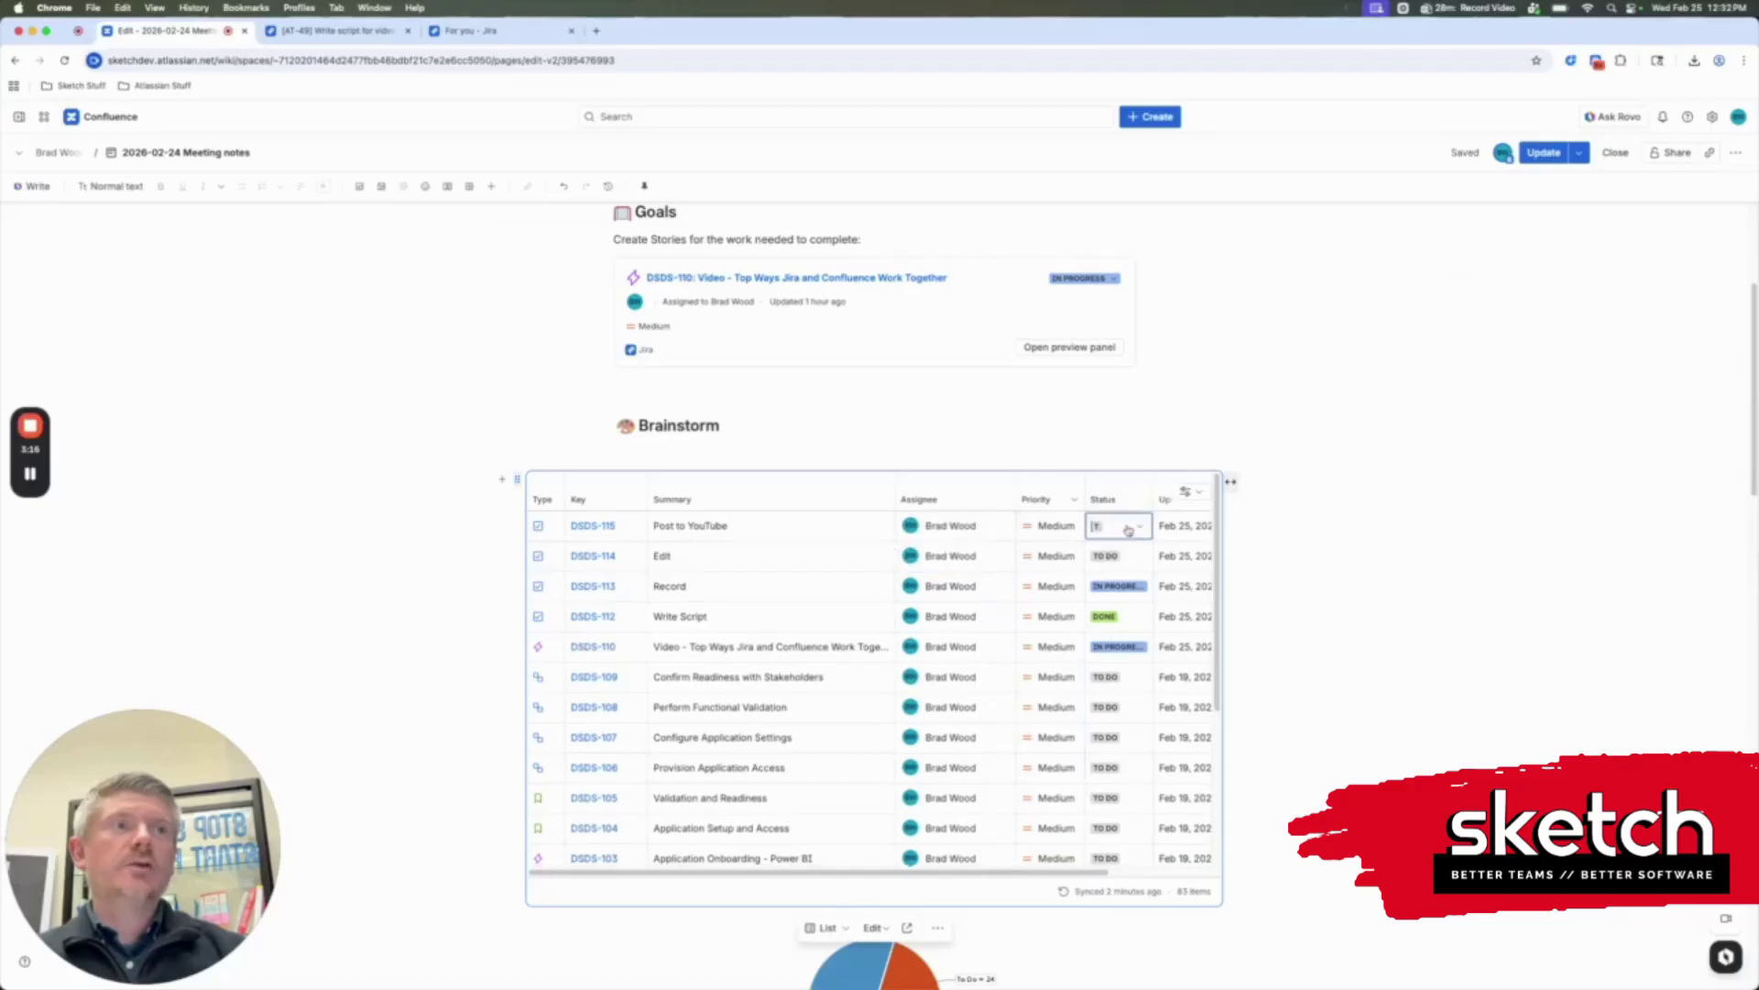
left_click(1045, 536)
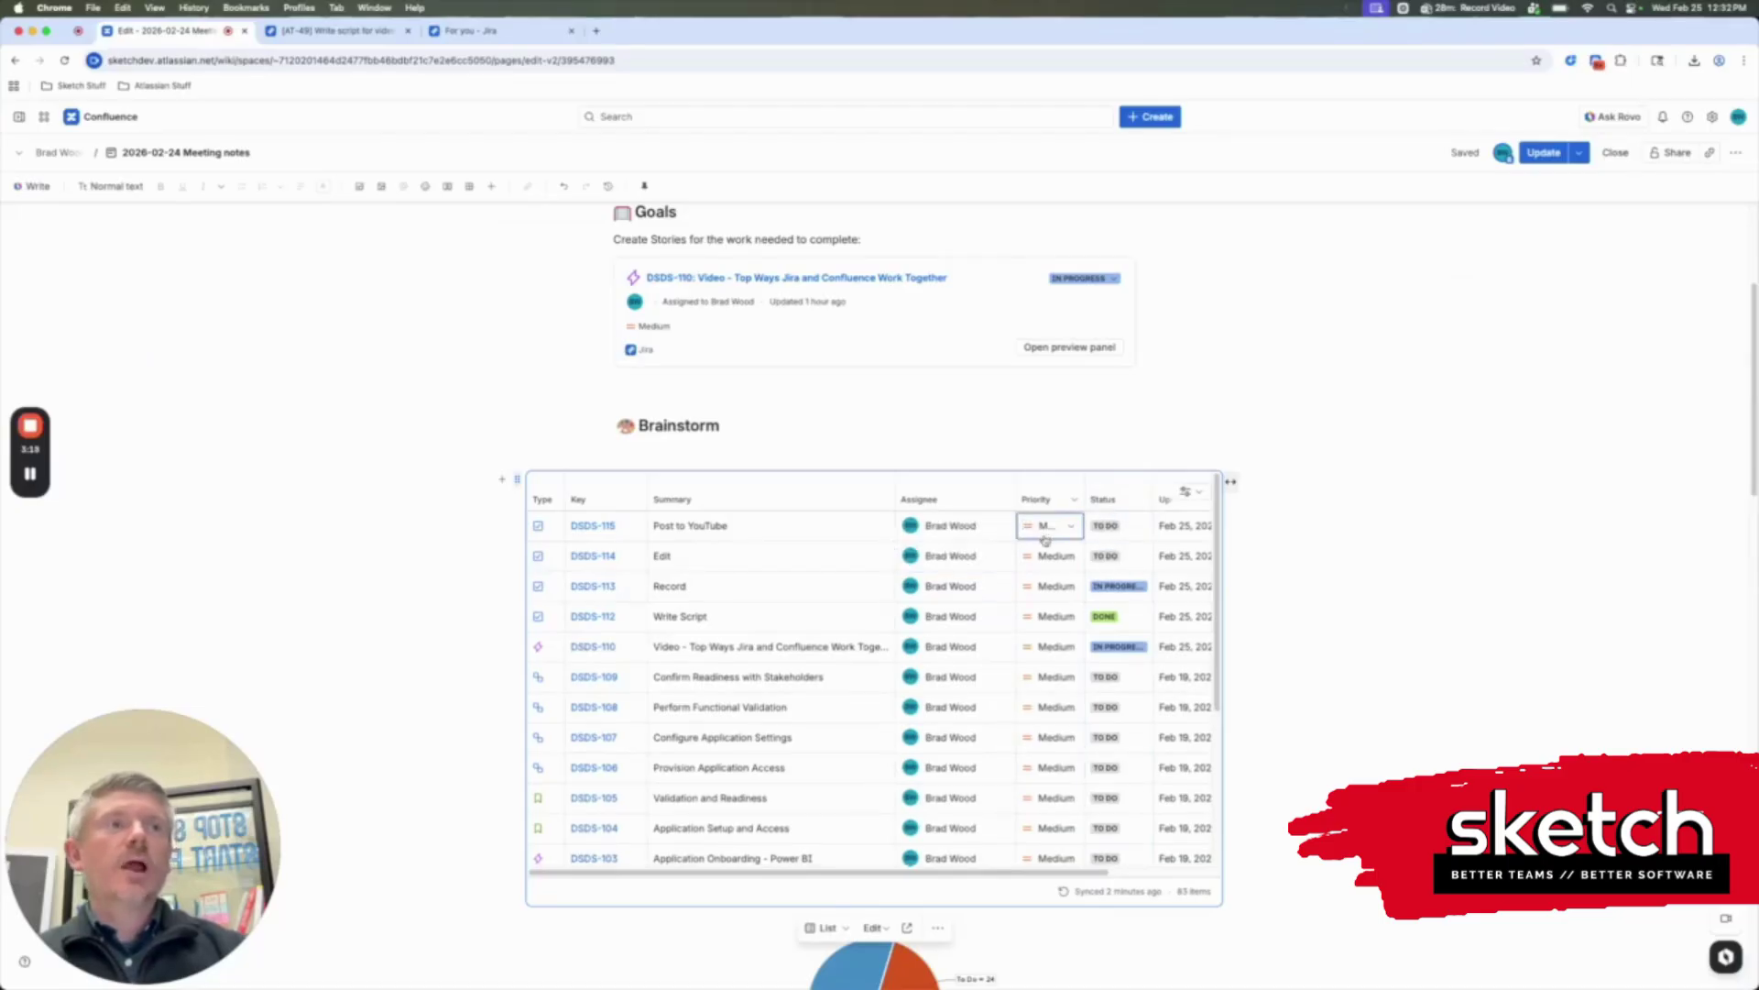
left_click(1201, 496)
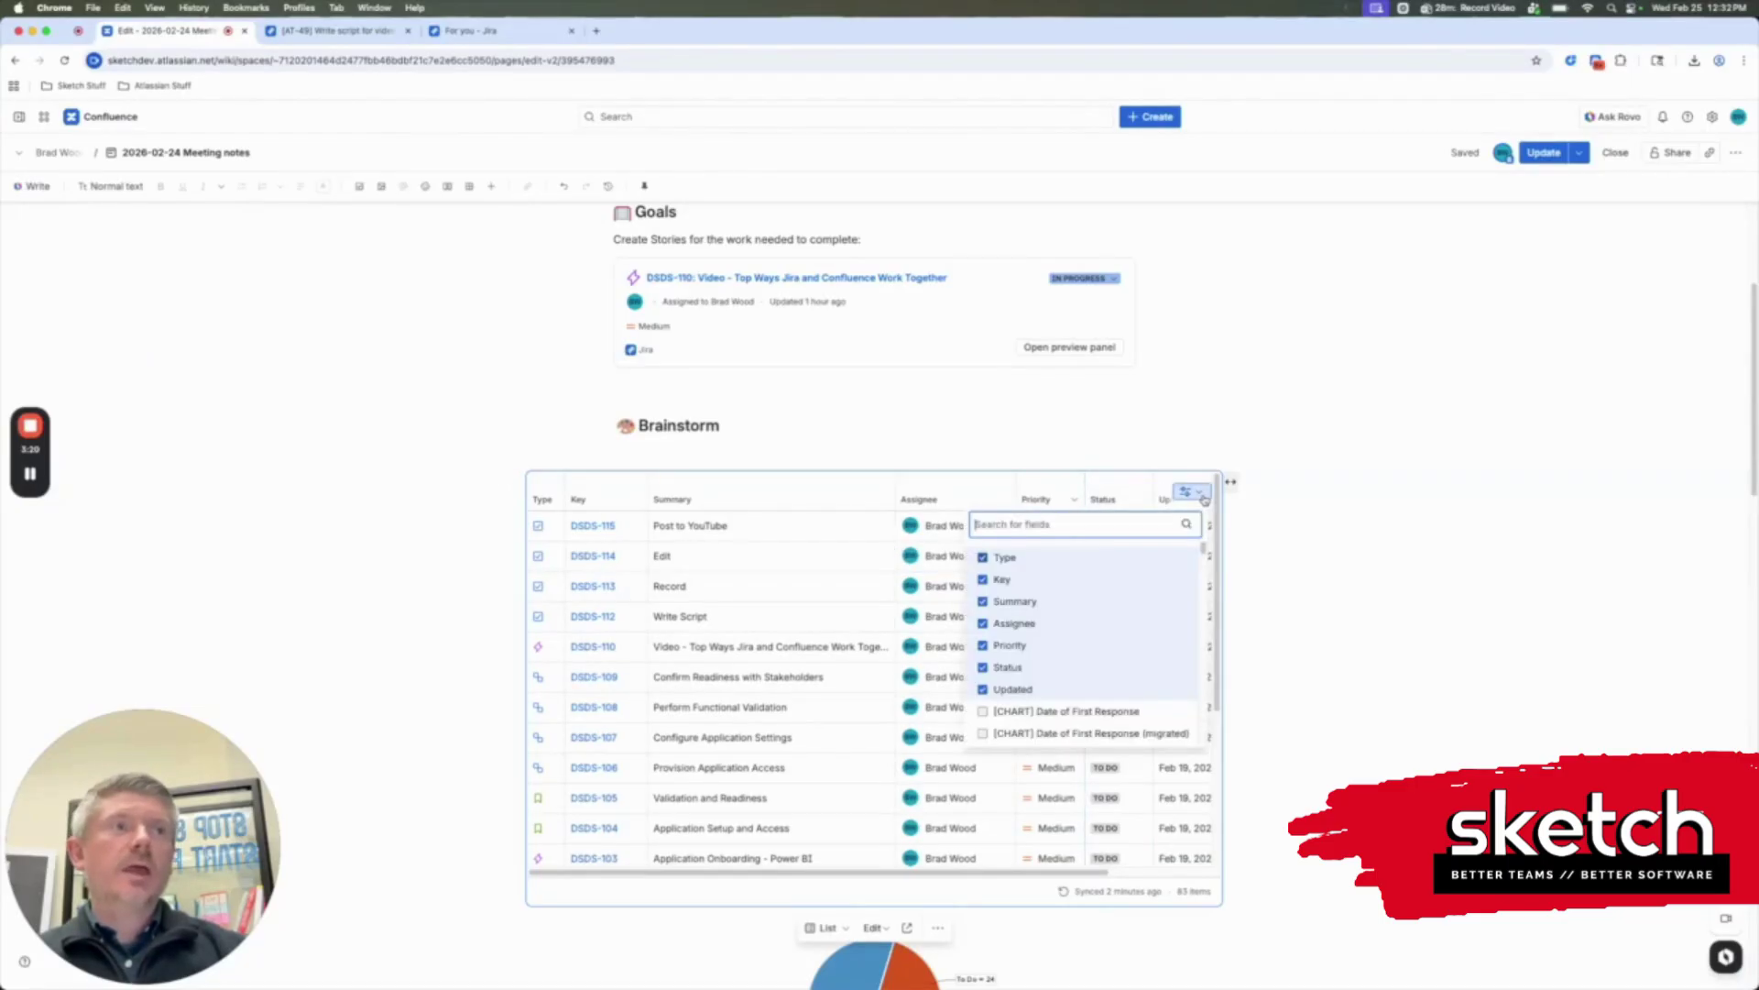
left_click(1363, 529)
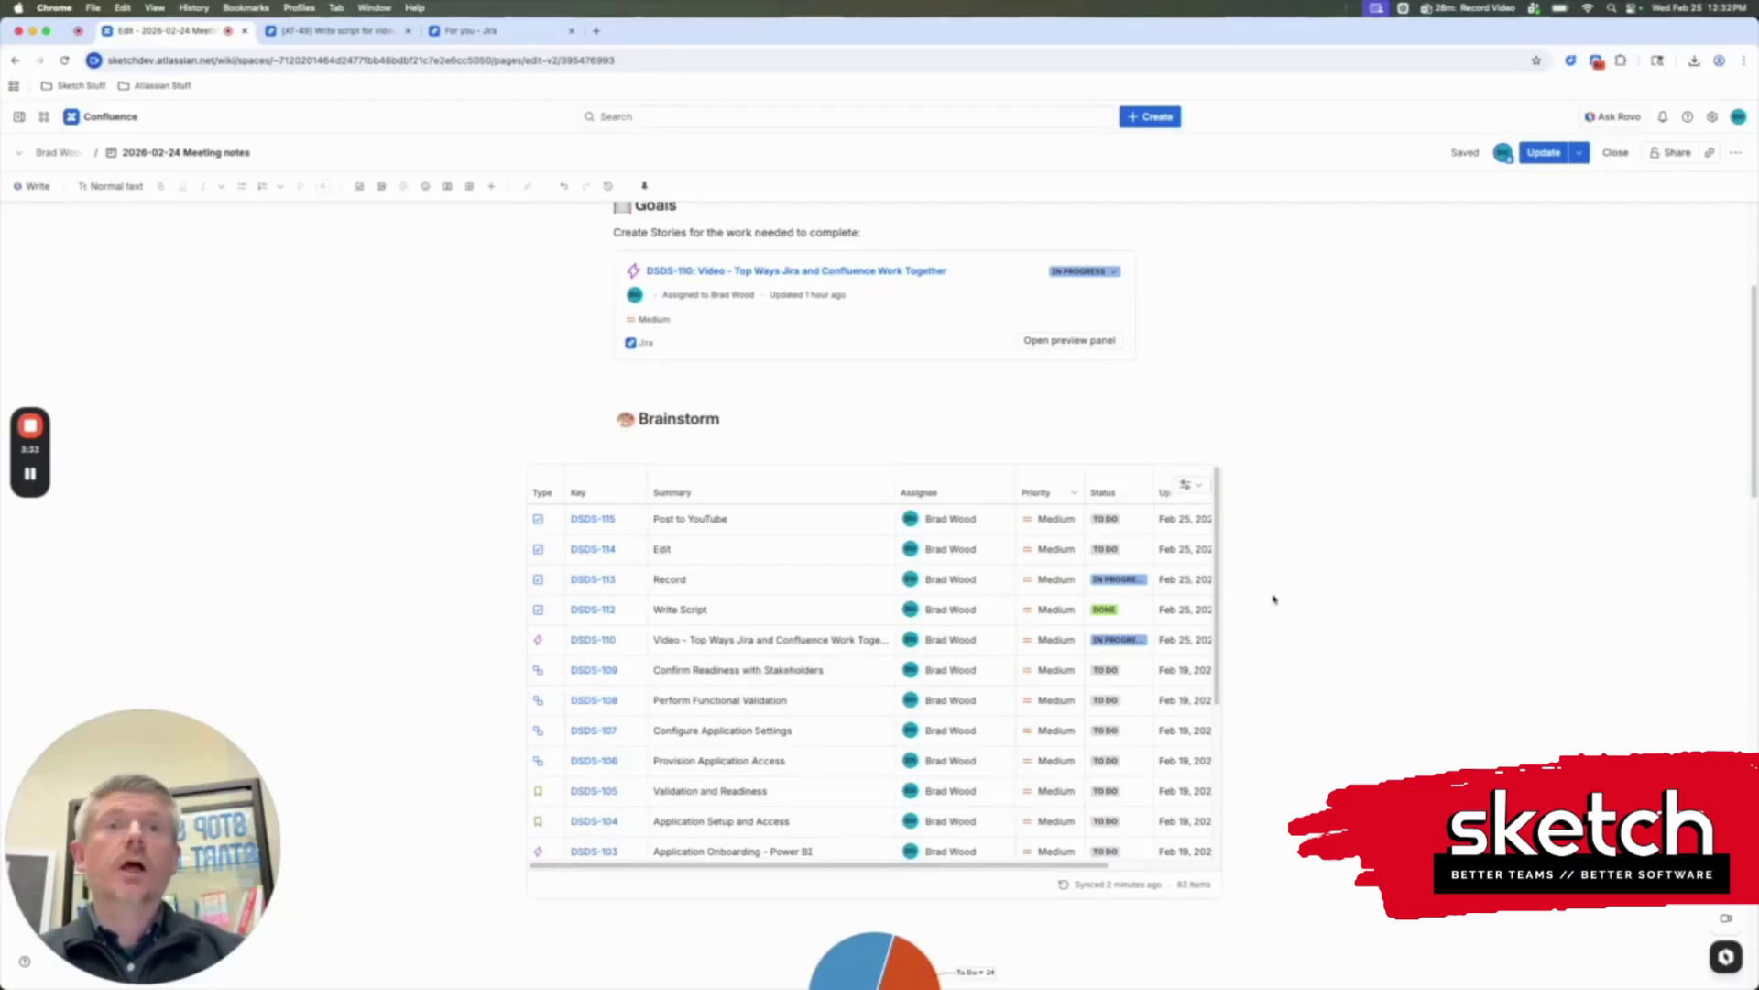
Open the Jira status pie chart for editing, check its display options, and close the chart settings with nothing changed
scroll(1273, 598, "down", 5)
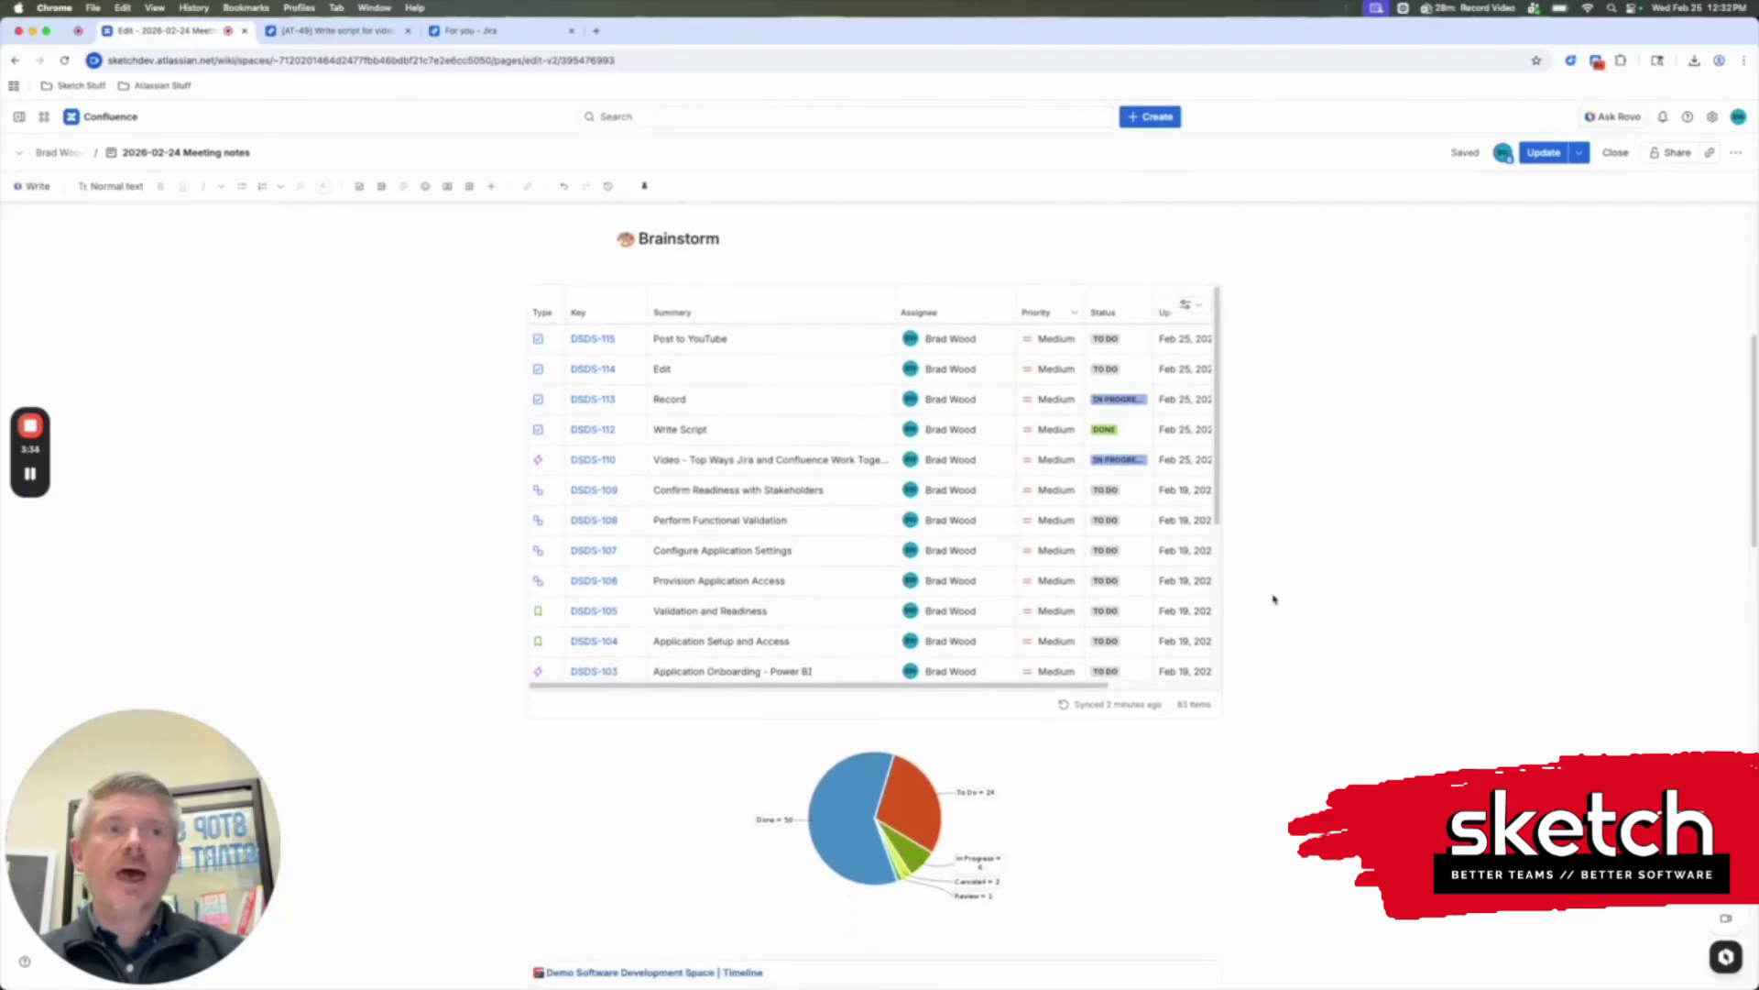
scroll(1271, 599, "down", 1)
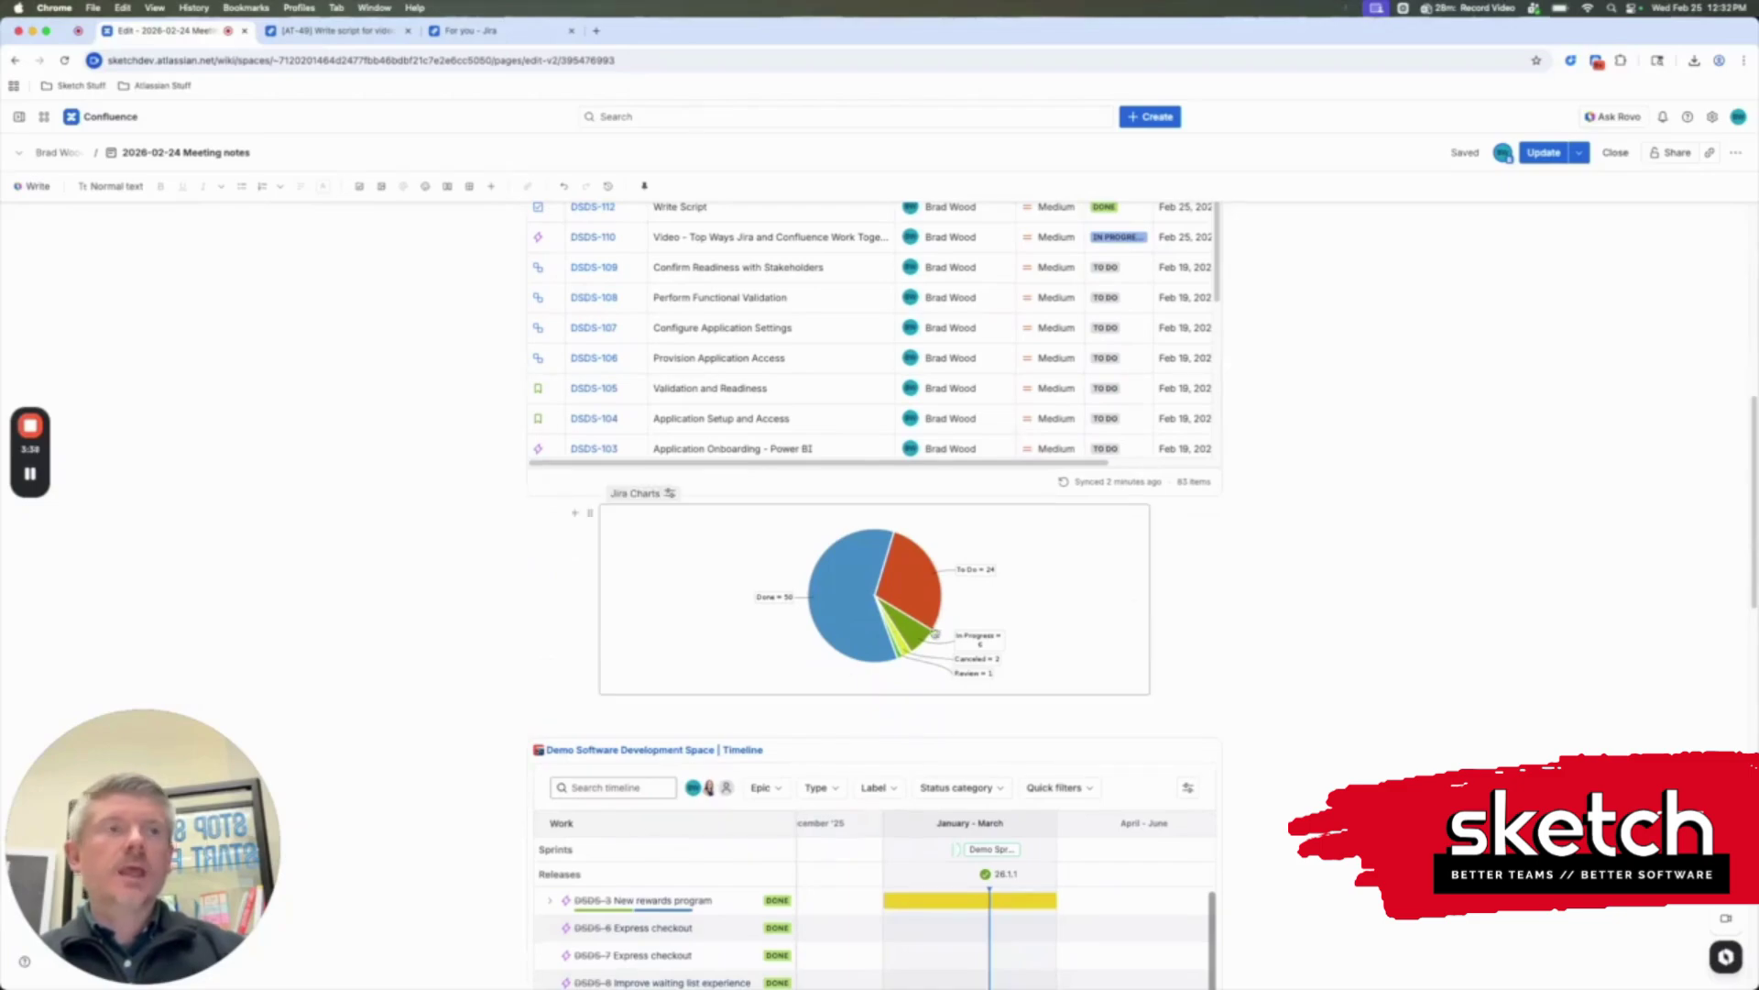
left_click(907, 631)
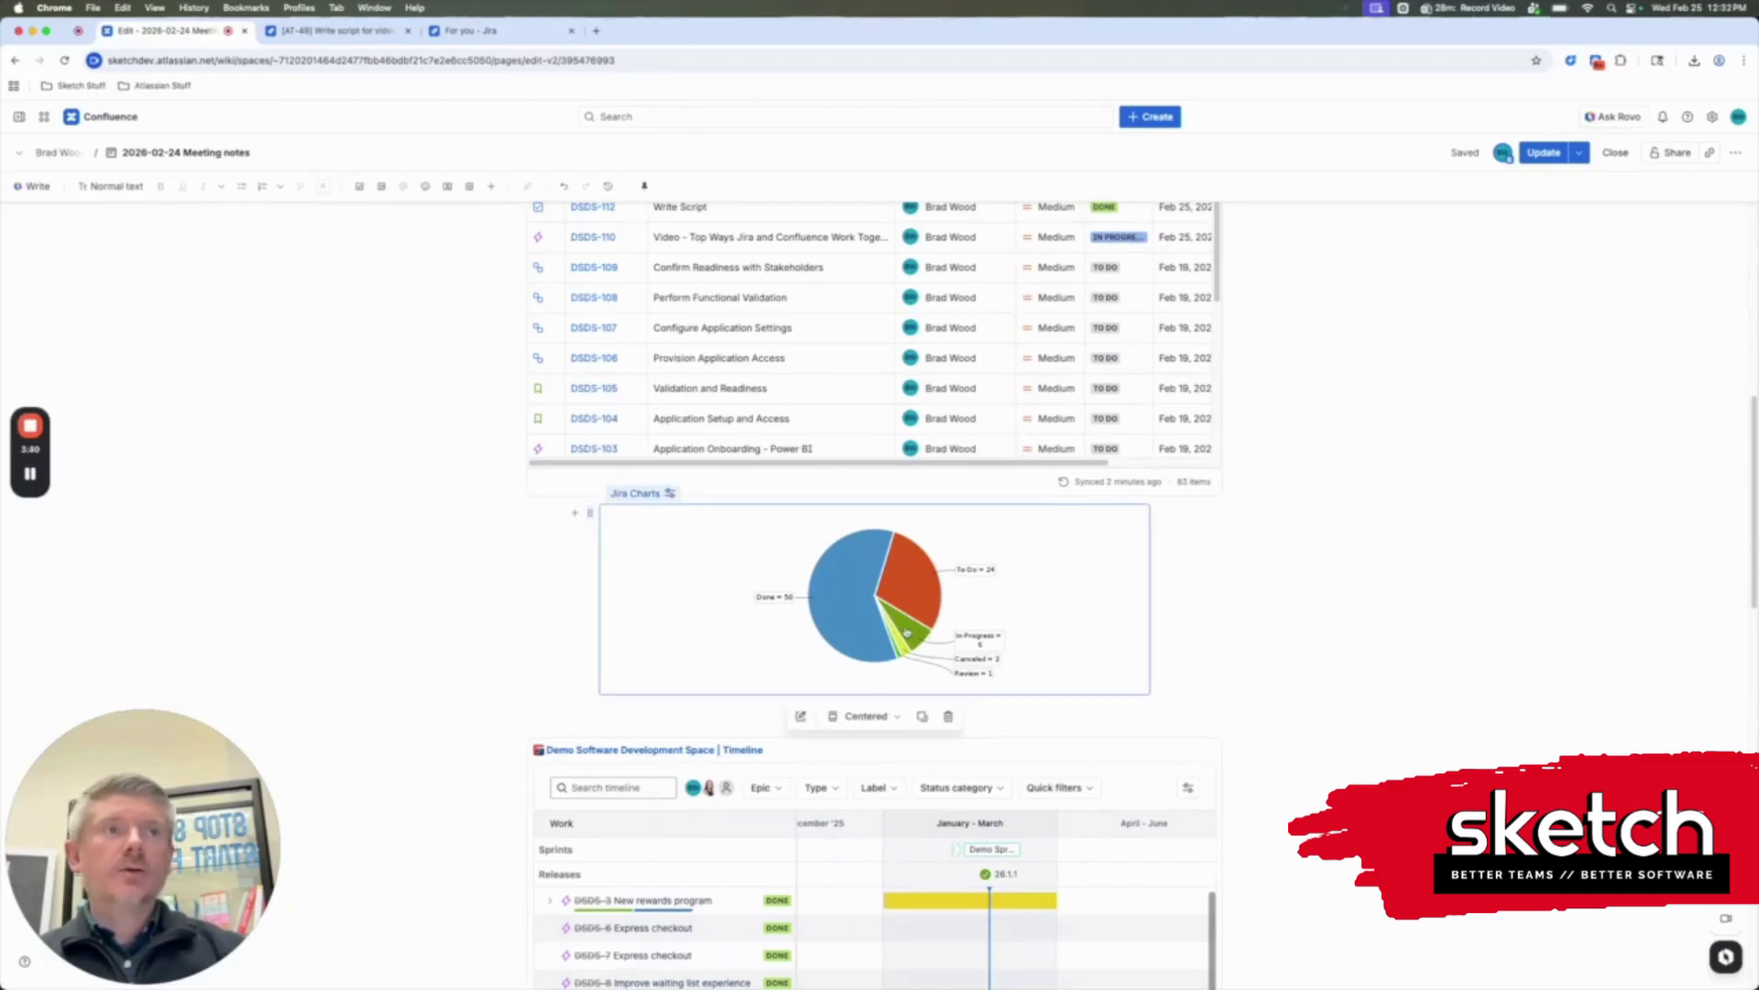
left_click(802, 716)
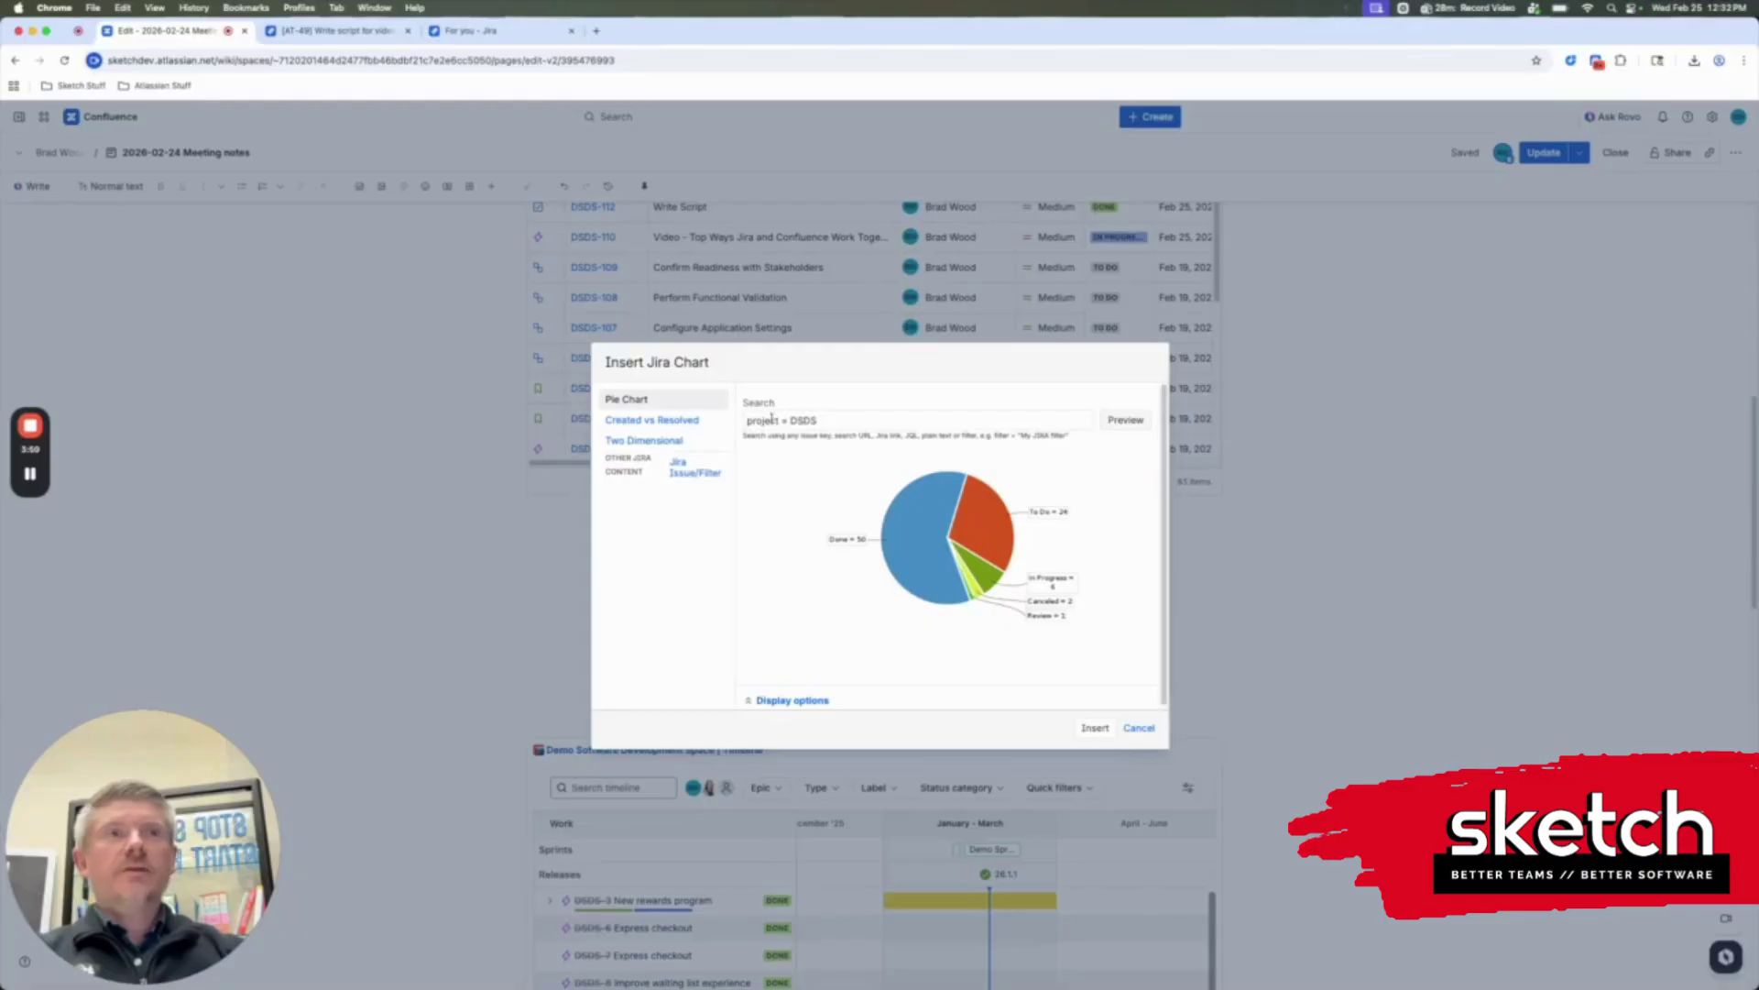
left_click(794, 702)
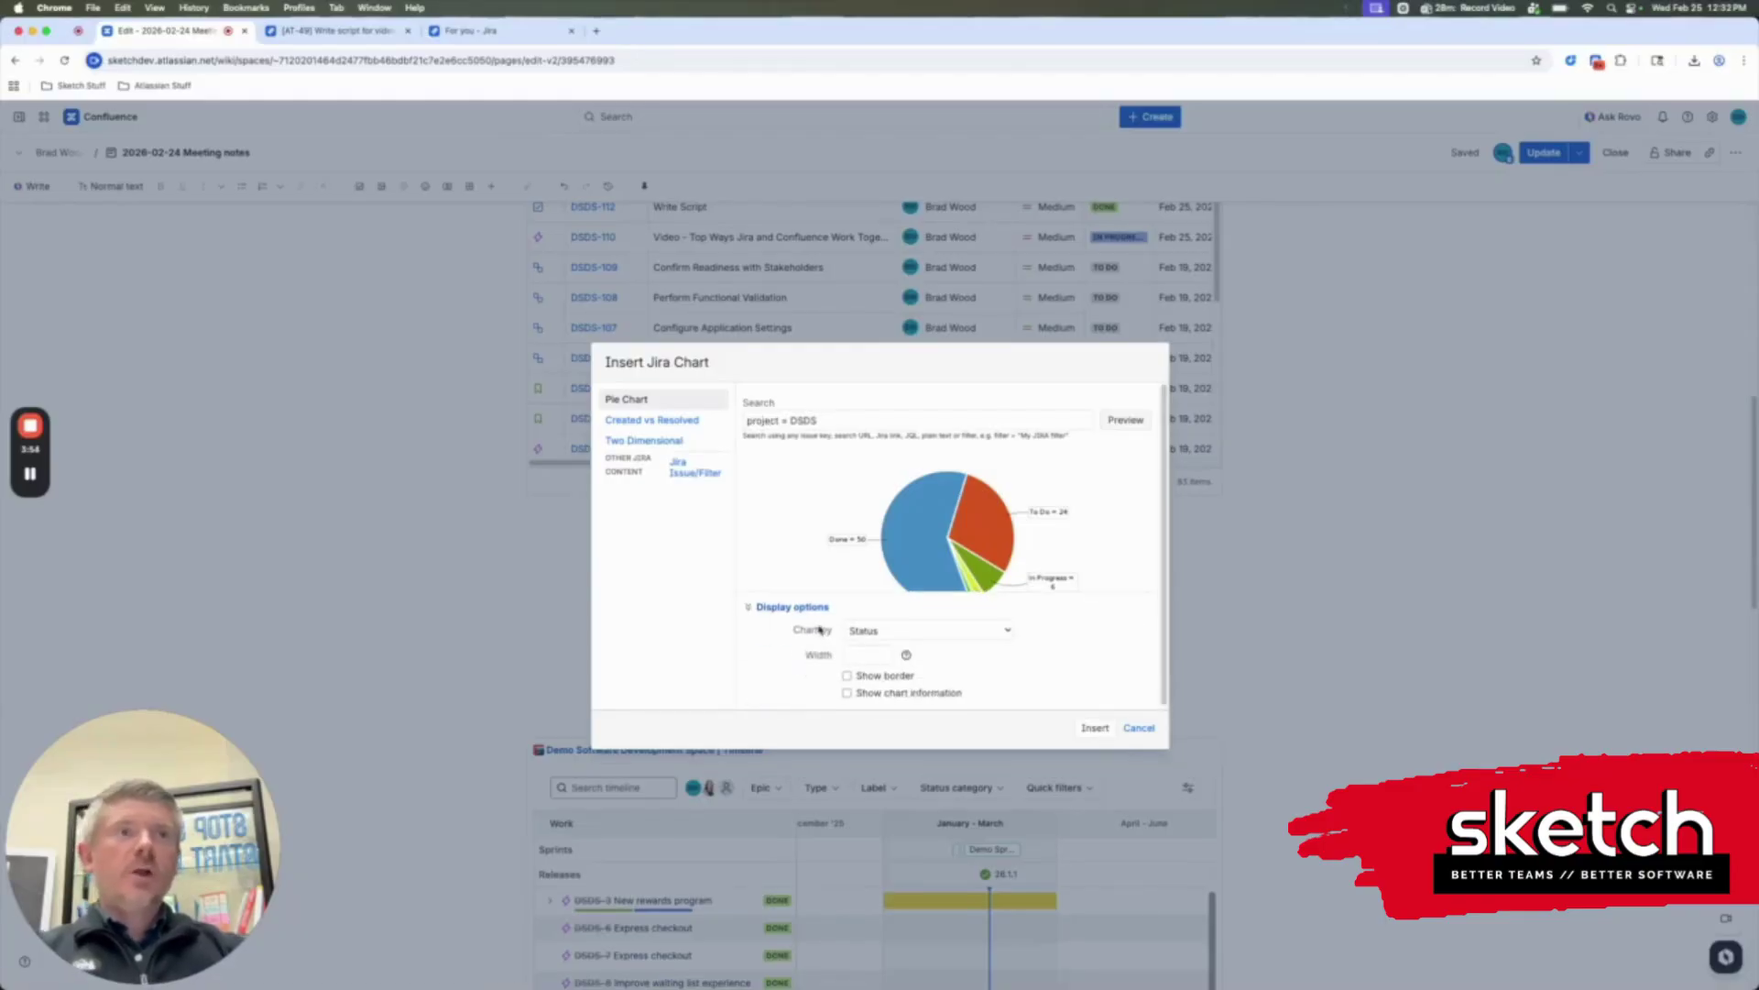
left_click(791, 608)
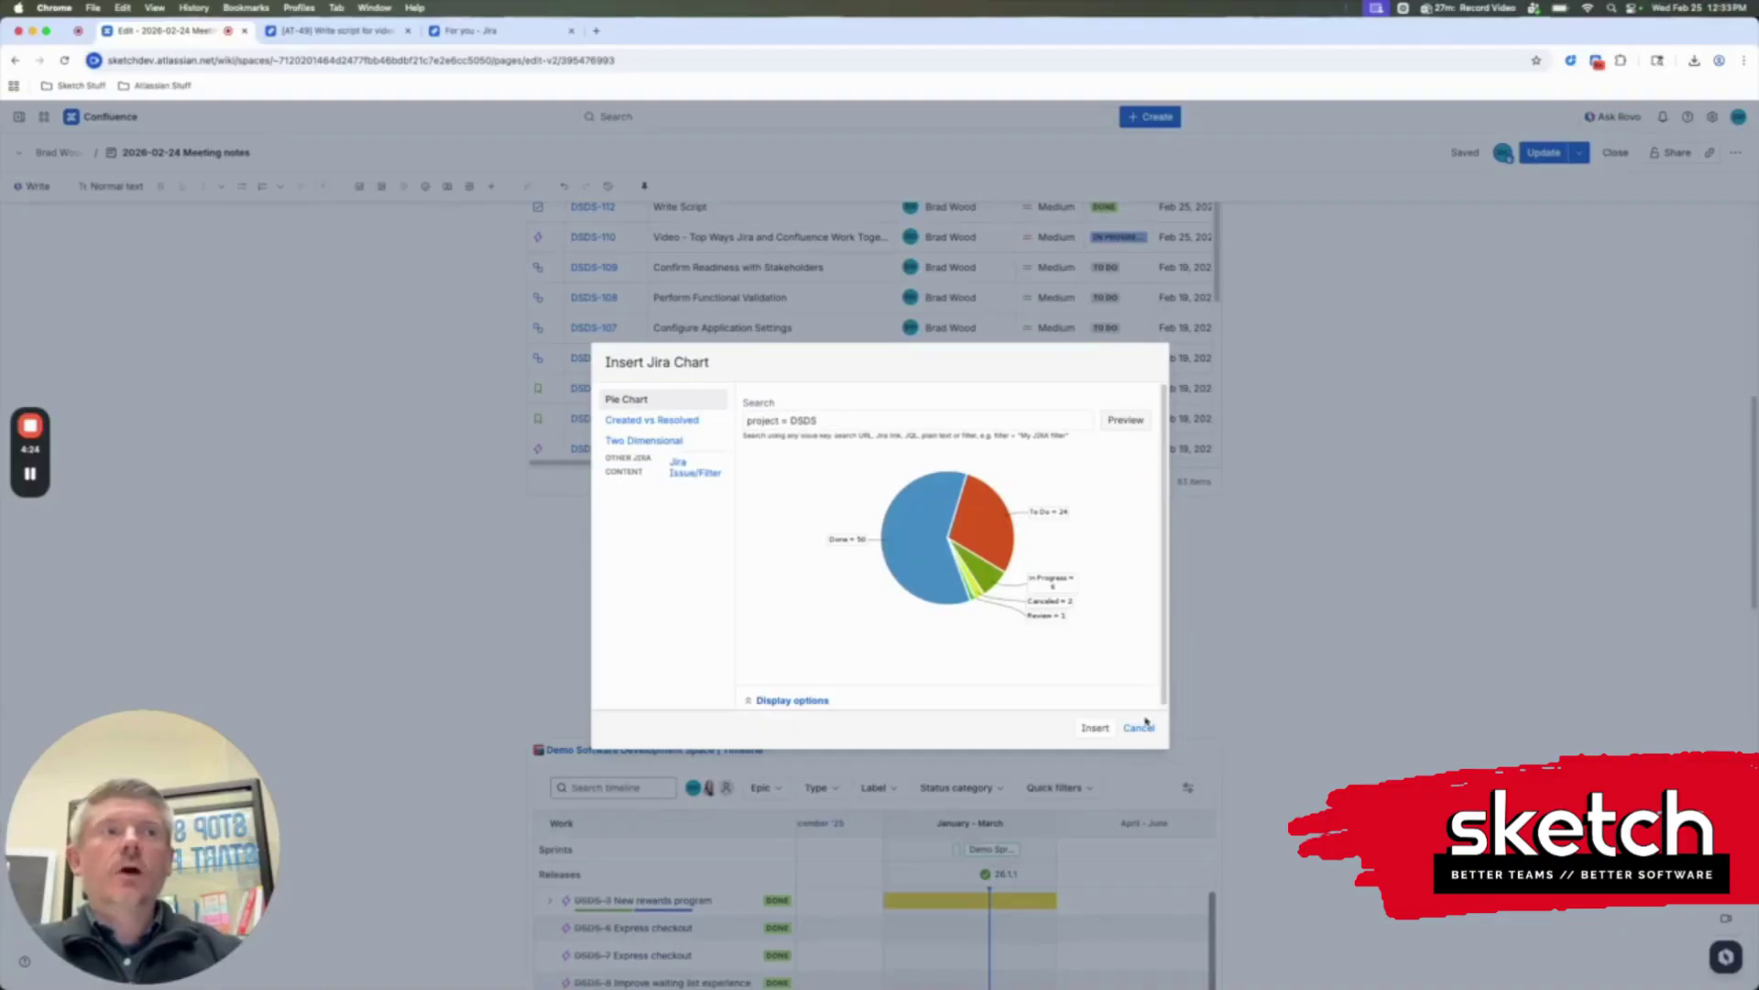
left_click(1095, 727)
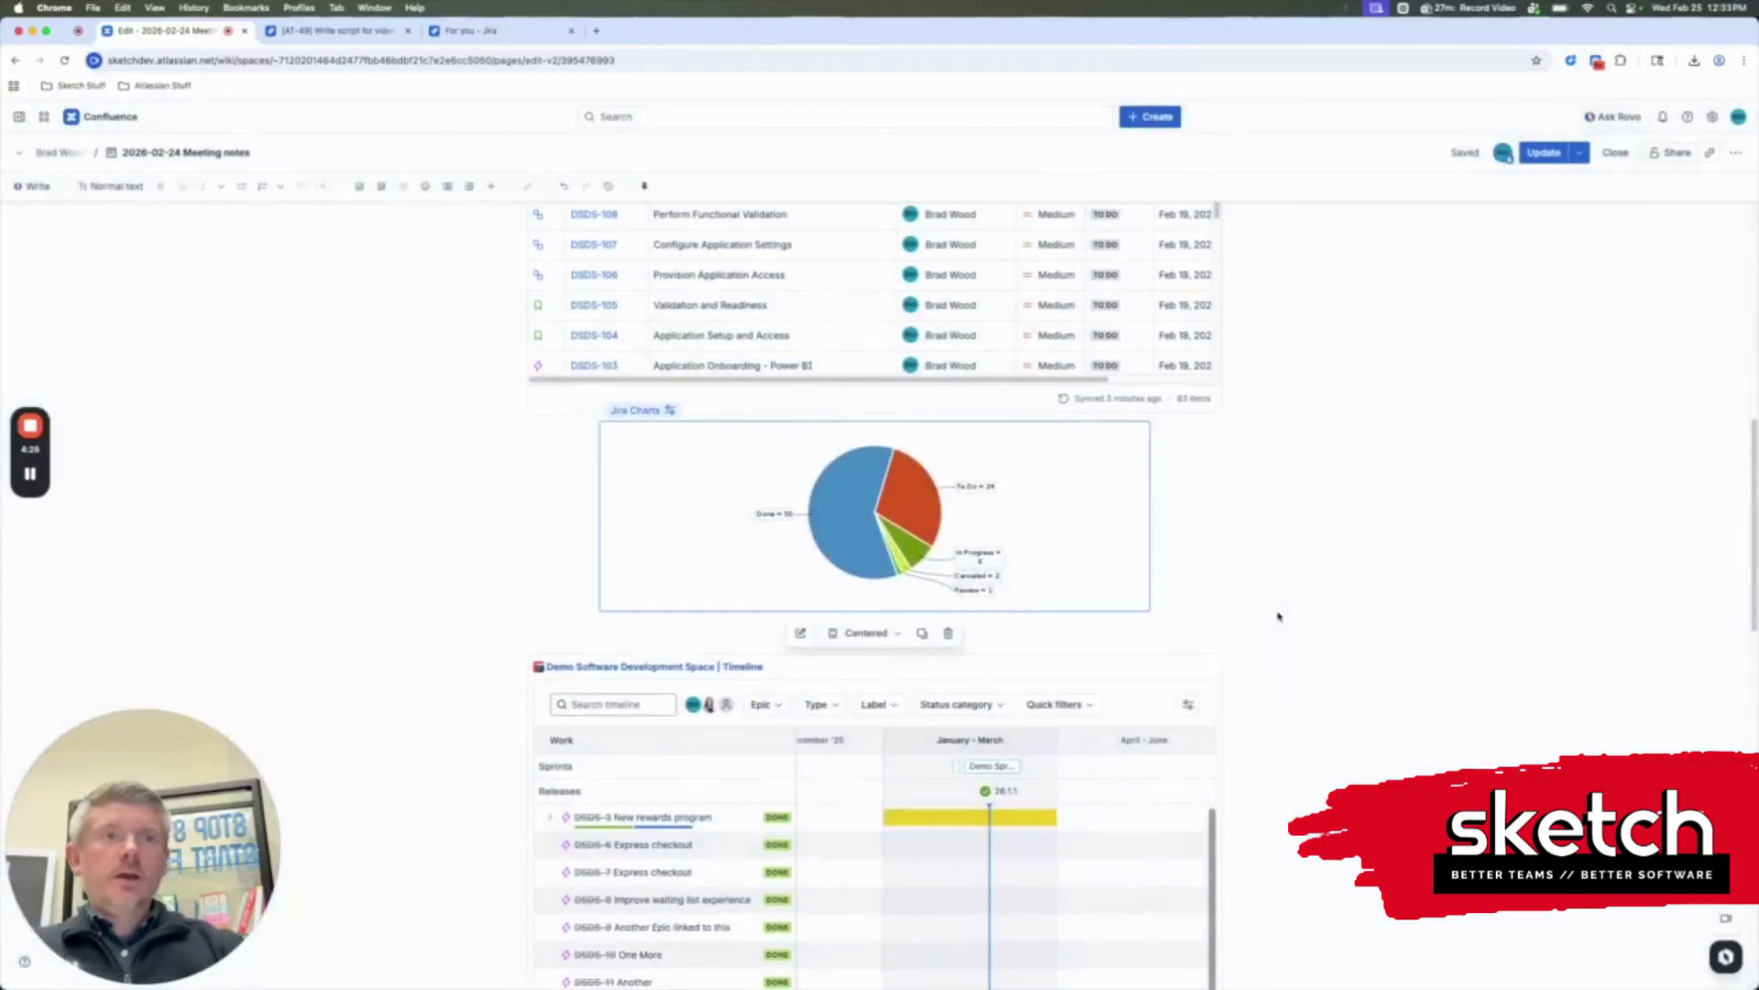
Expand the DSDS-3 New rewards program epic in the embedded timeline to view its child items, and collapse it again
scroll(1279, 616, "down", 5)
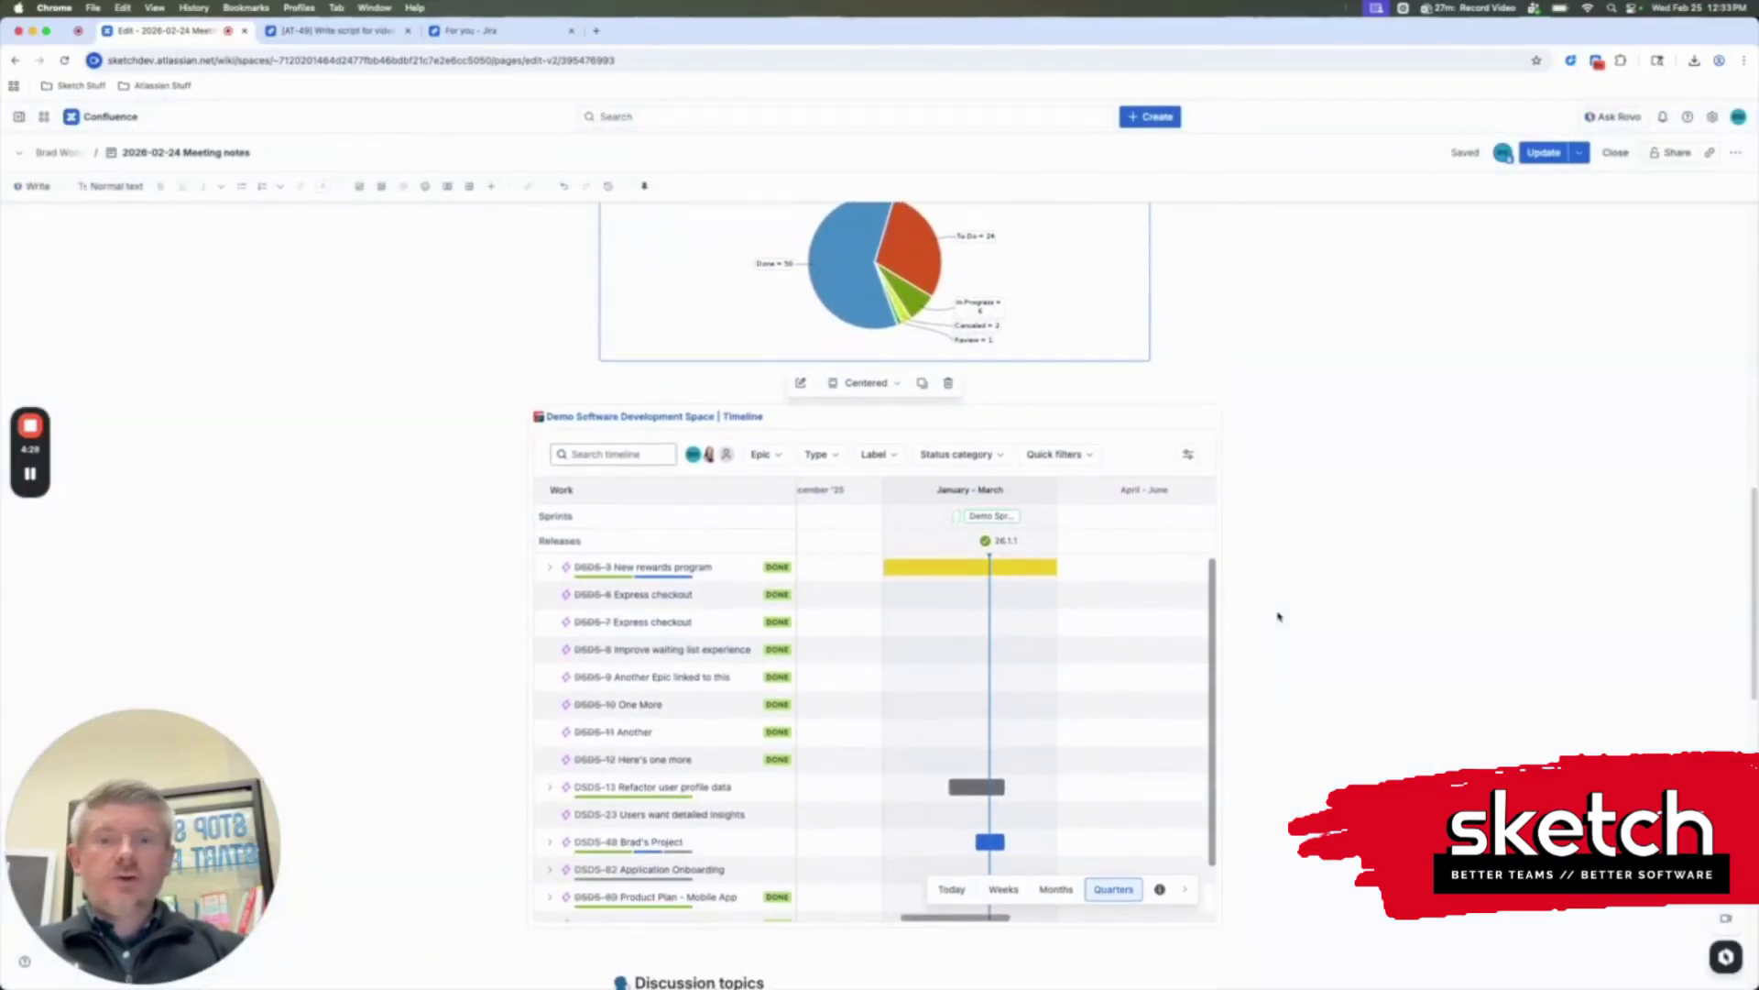
scroll(1279, 617, "down", 1)
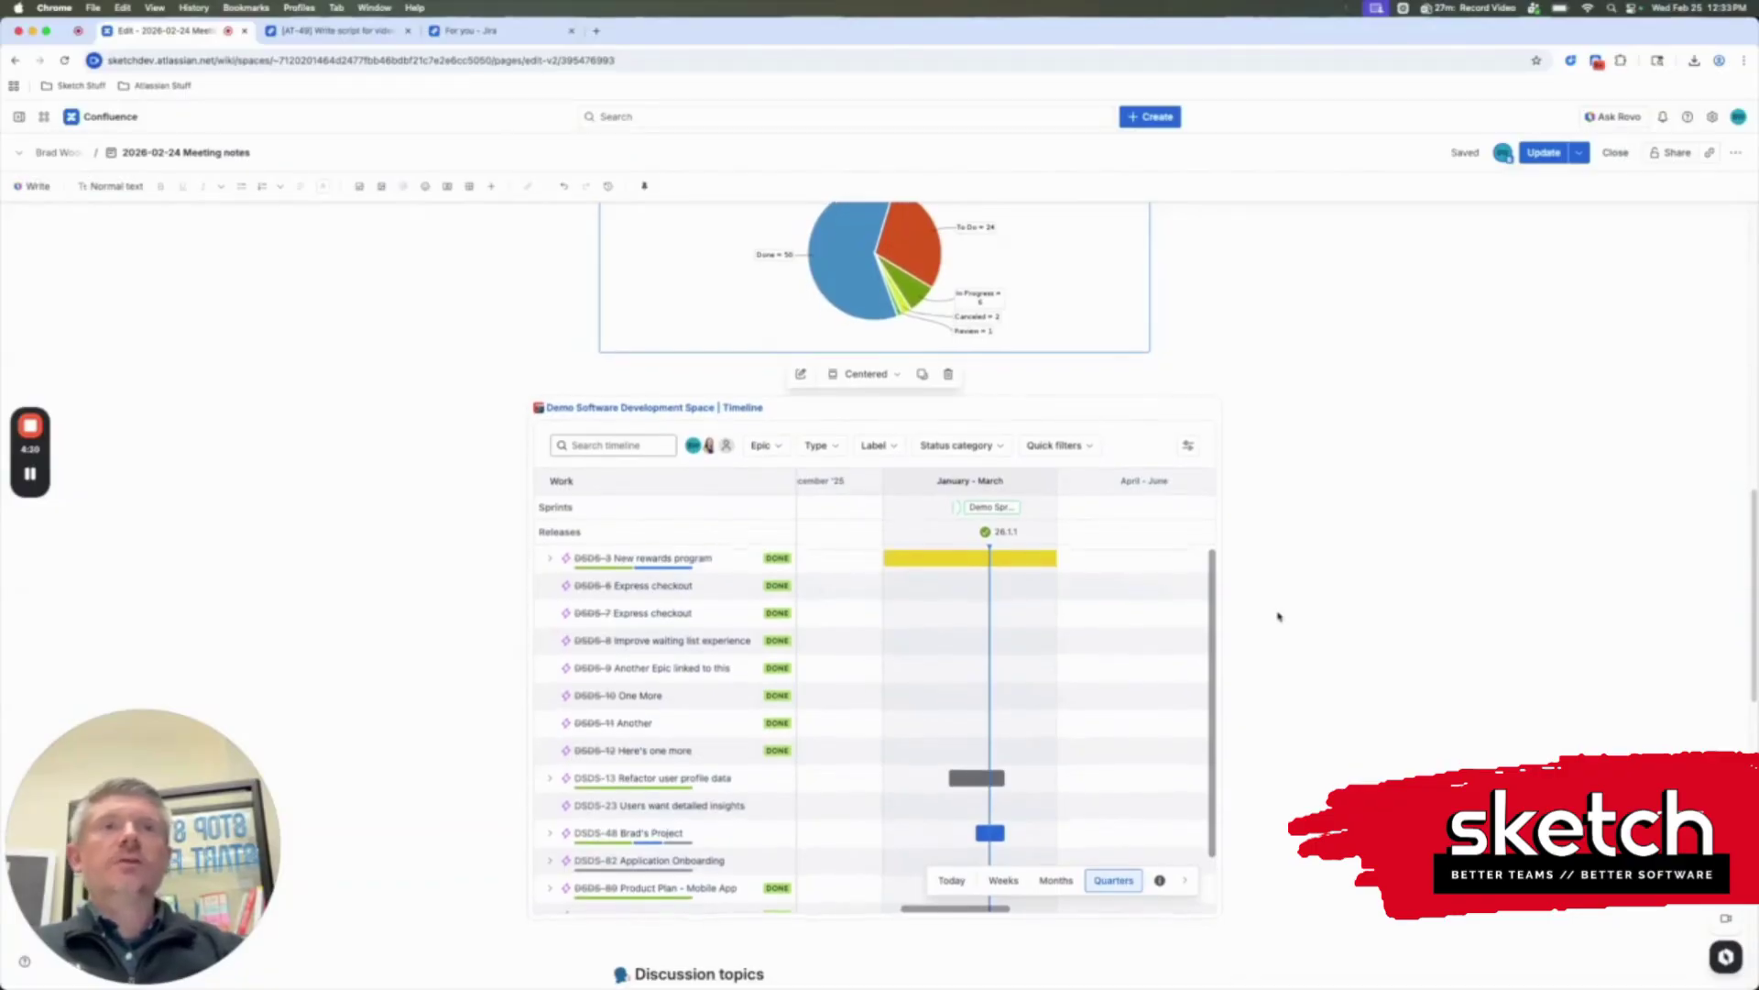
left_click(548, 561)
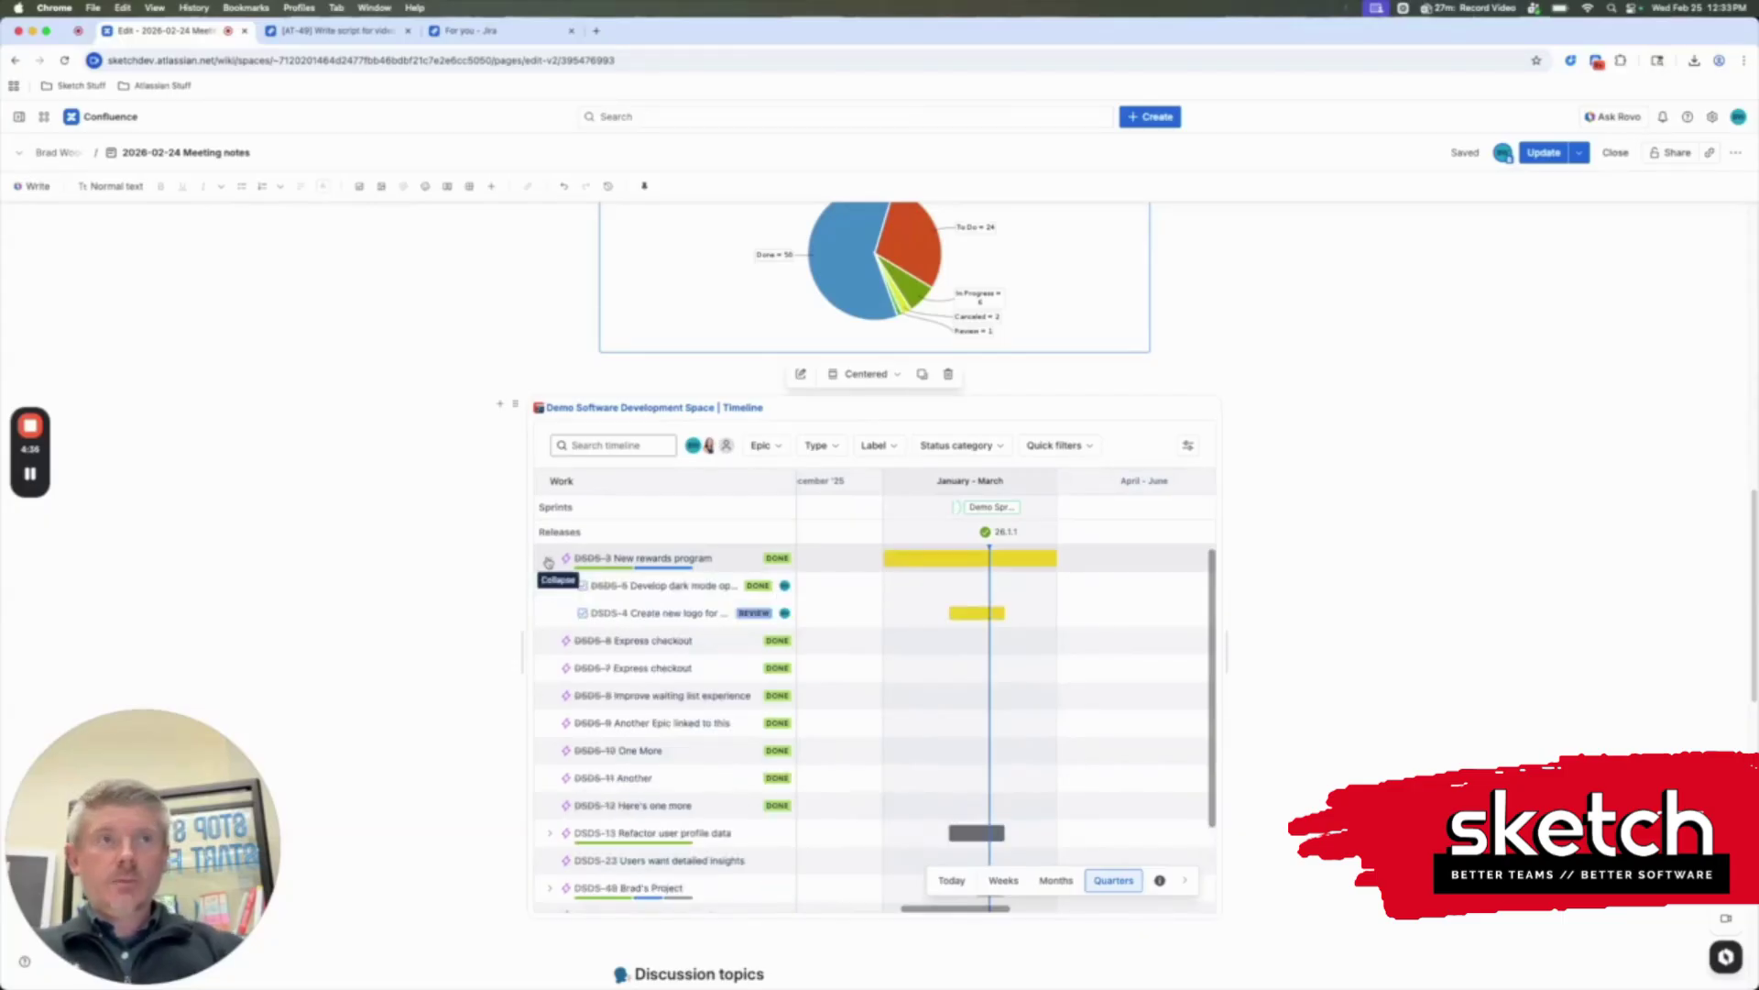
left_click(548, 561)
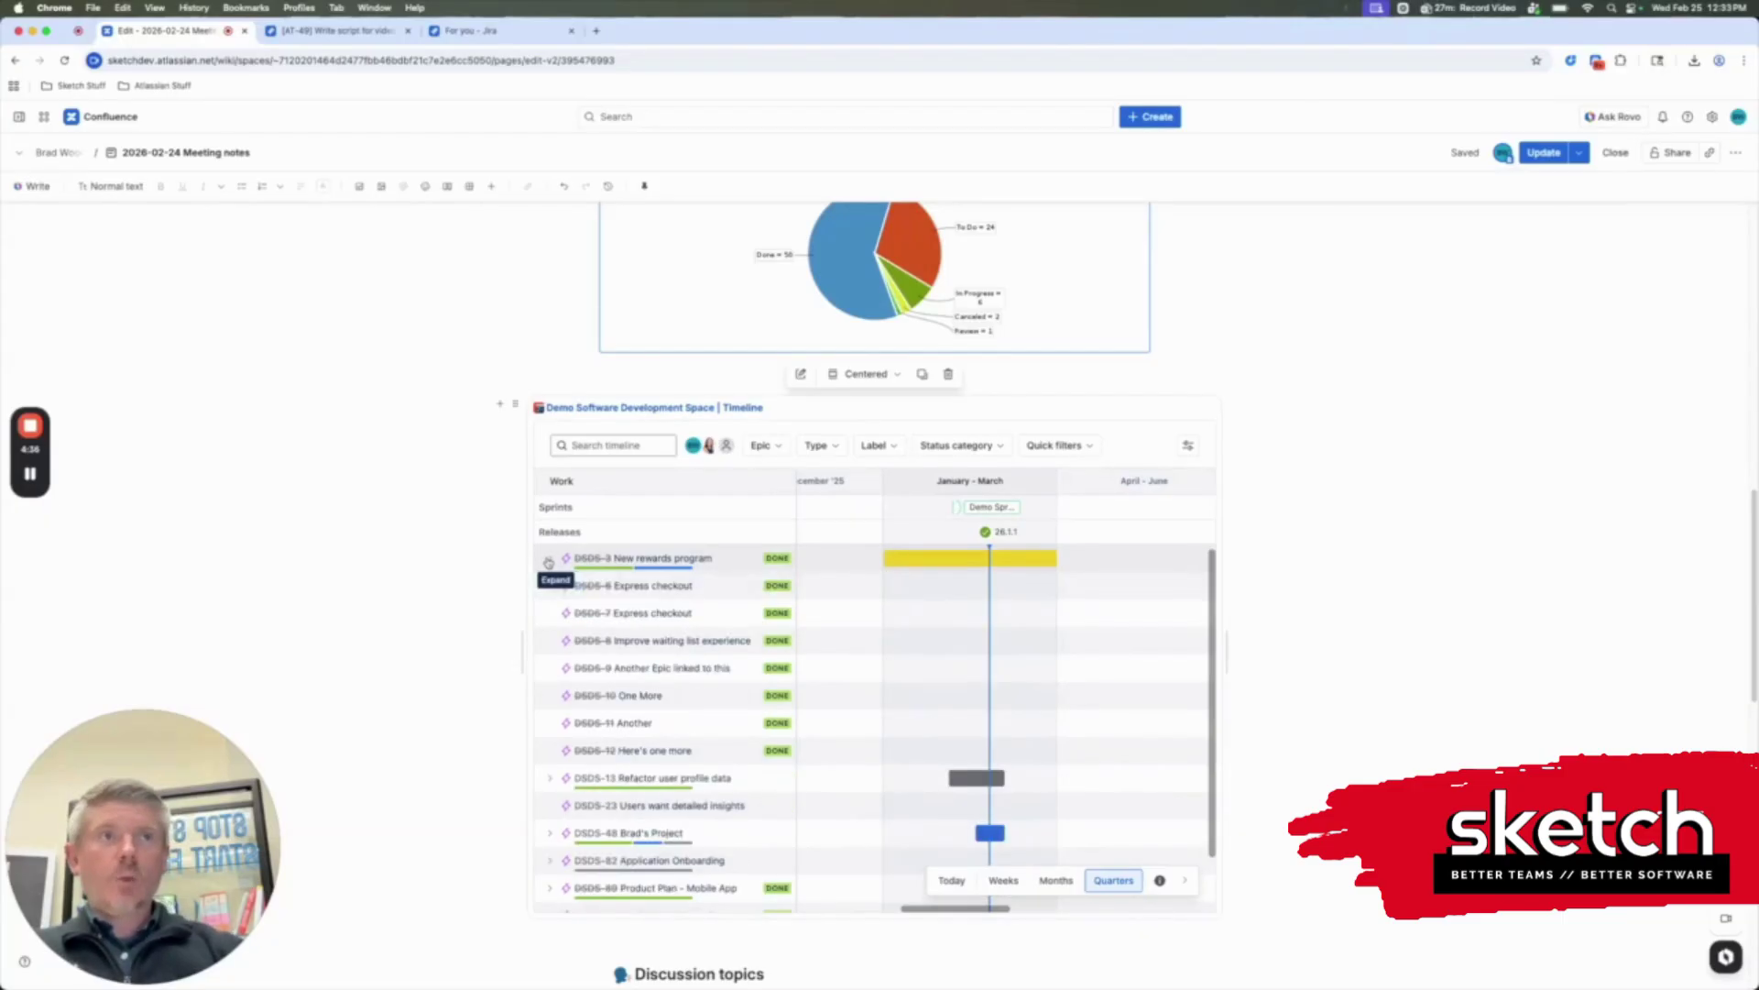
View the embedded timeline by Months, return it to Quarters, and check its view settings without changing them
left_click(1061, 880)
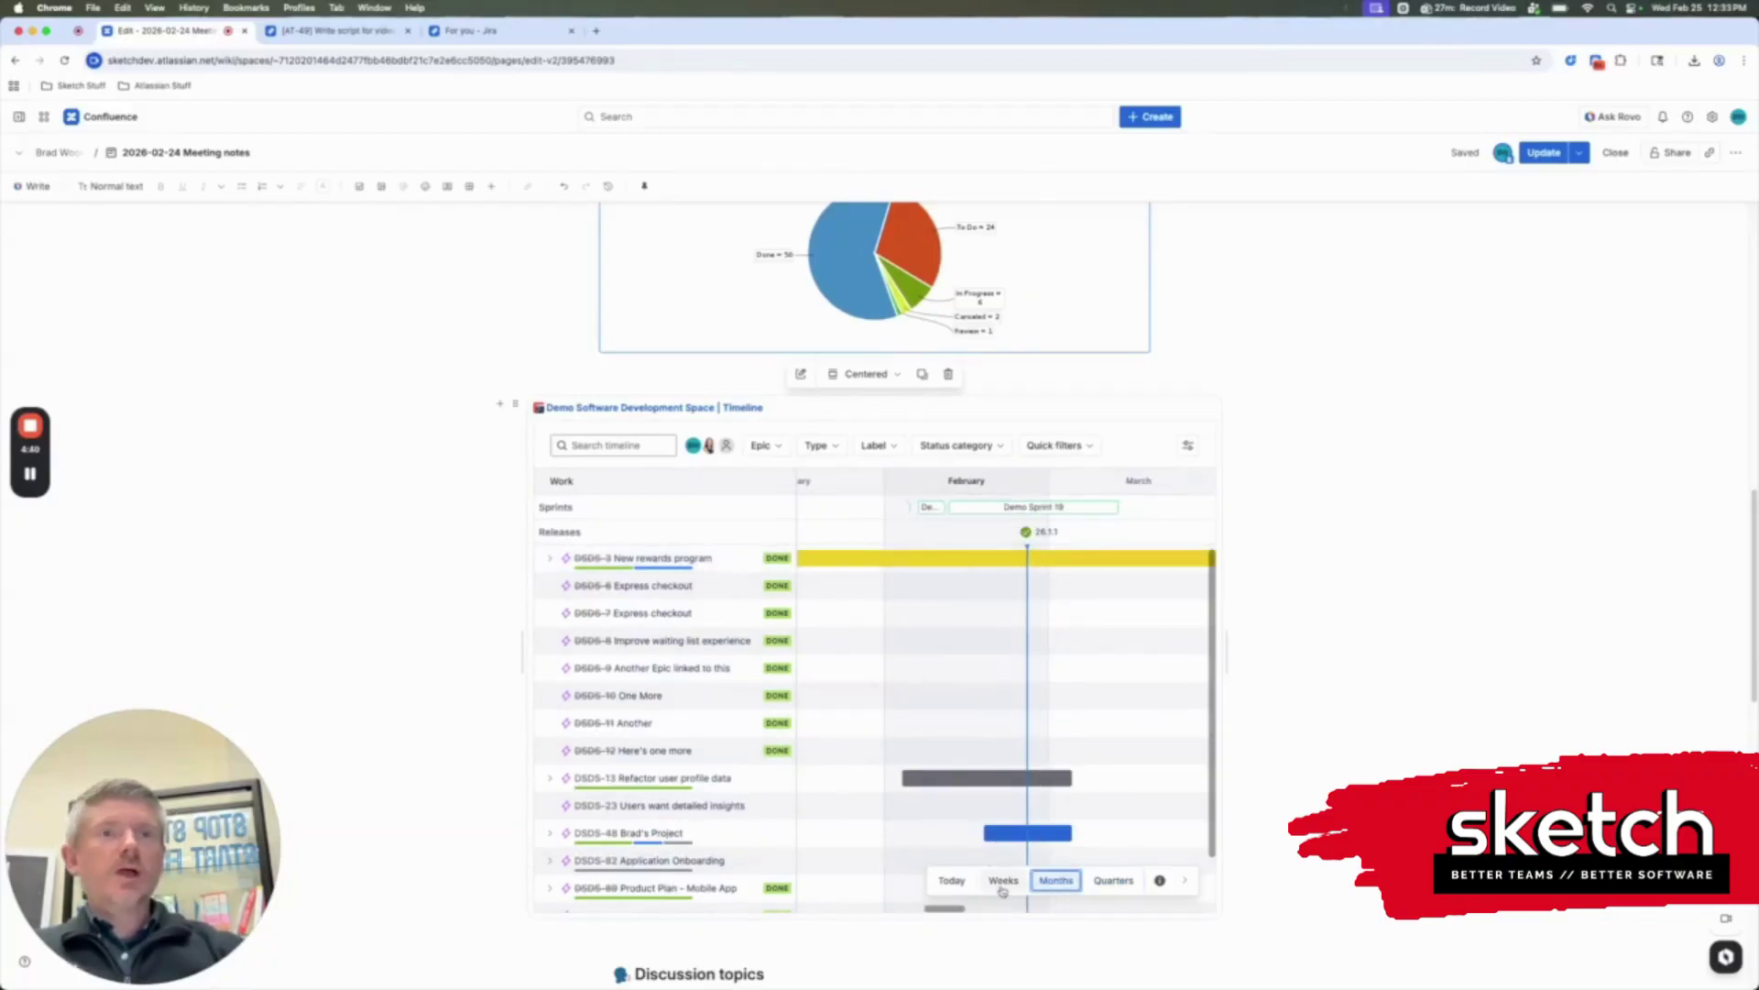
left_click(1120, 882)
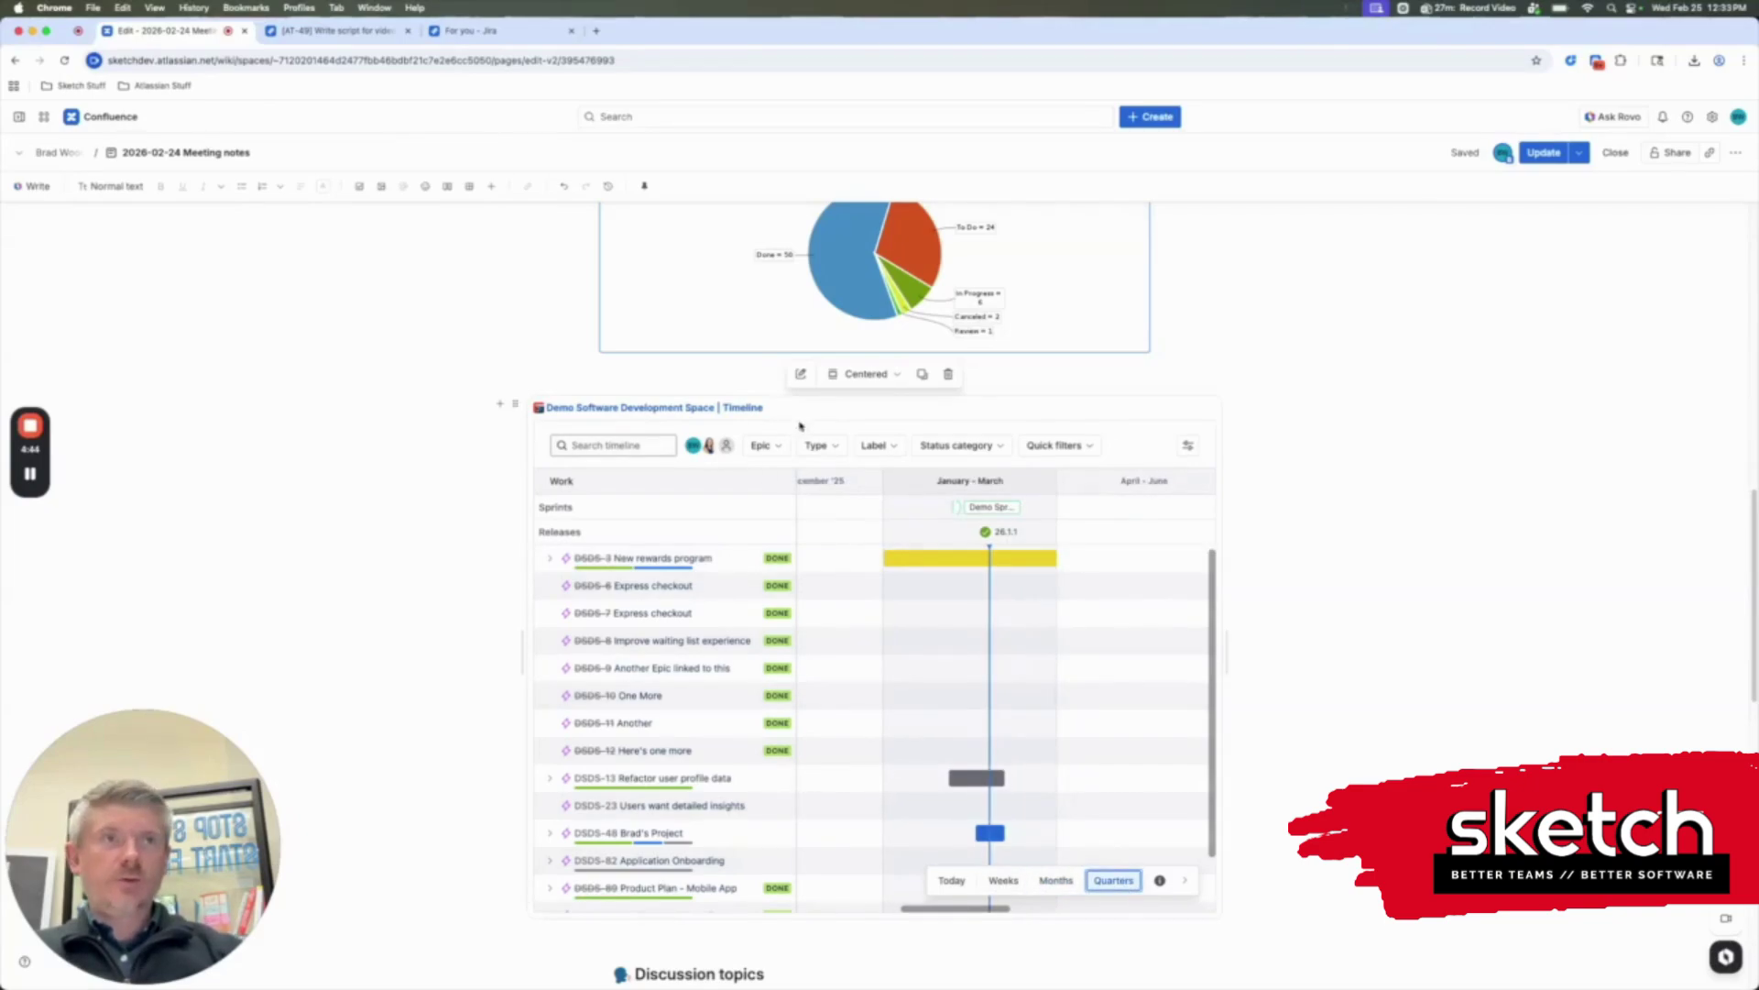
left_click(1189, 446)
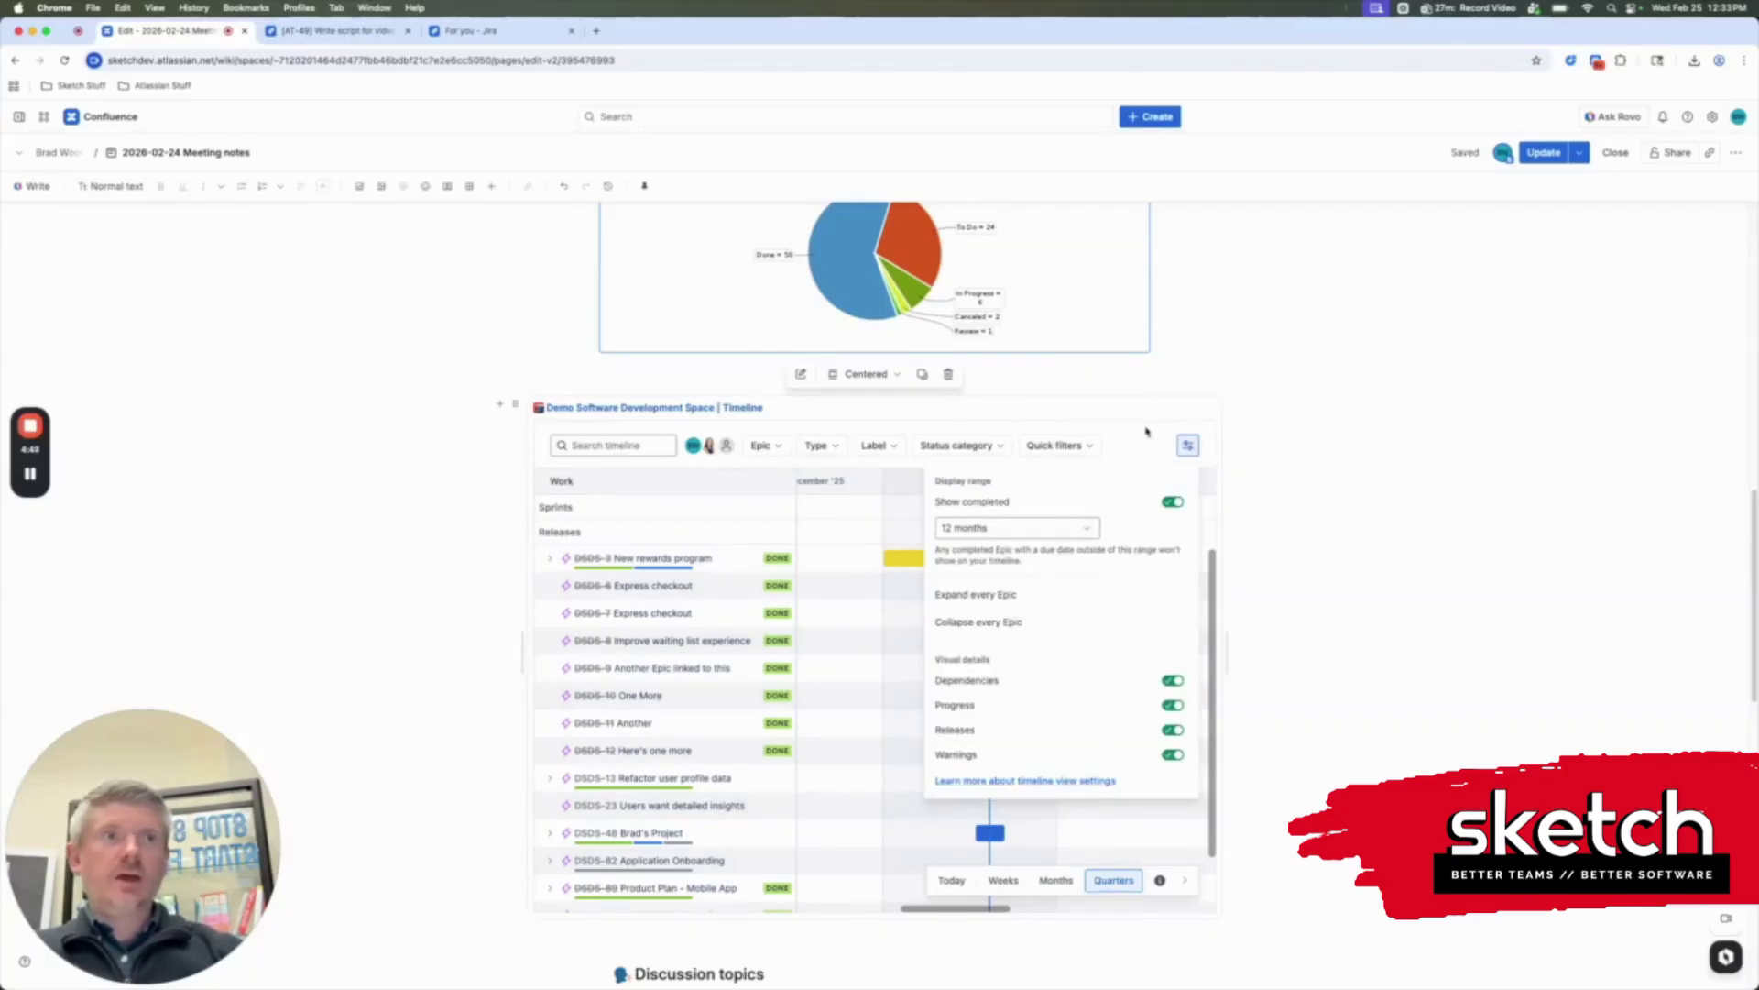
left_click(1146, 432)
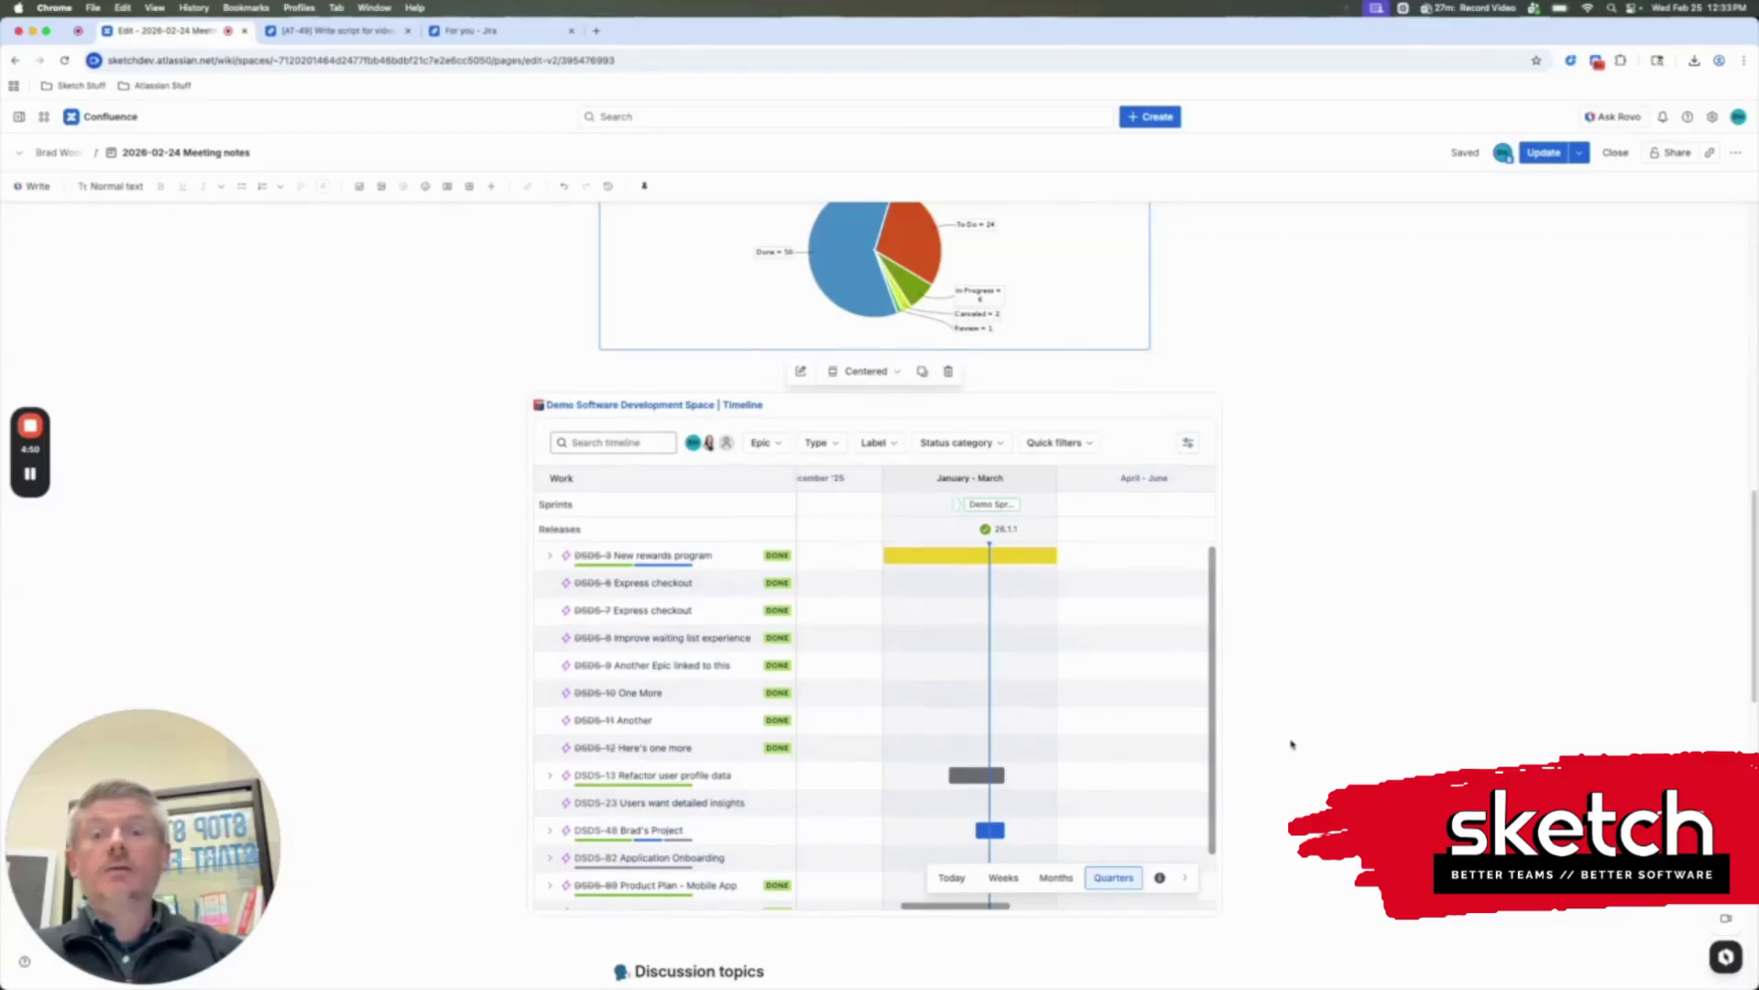